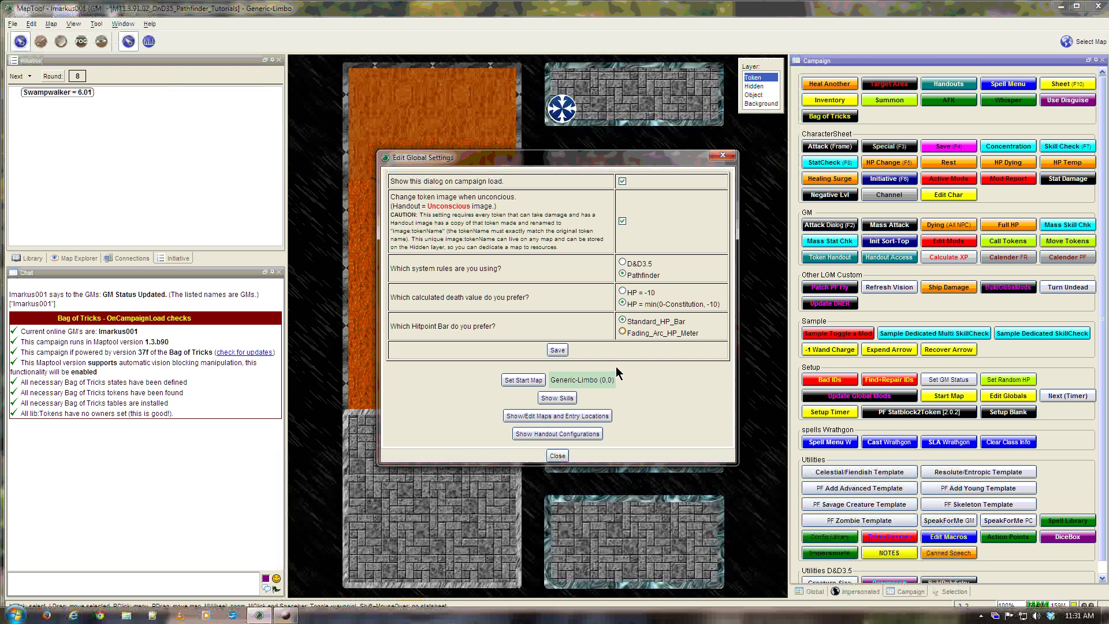
# - Close the global settings dialog and delete the NA01 Dog token from the map, confirming the deletion
pyautogui.click(558, 456)
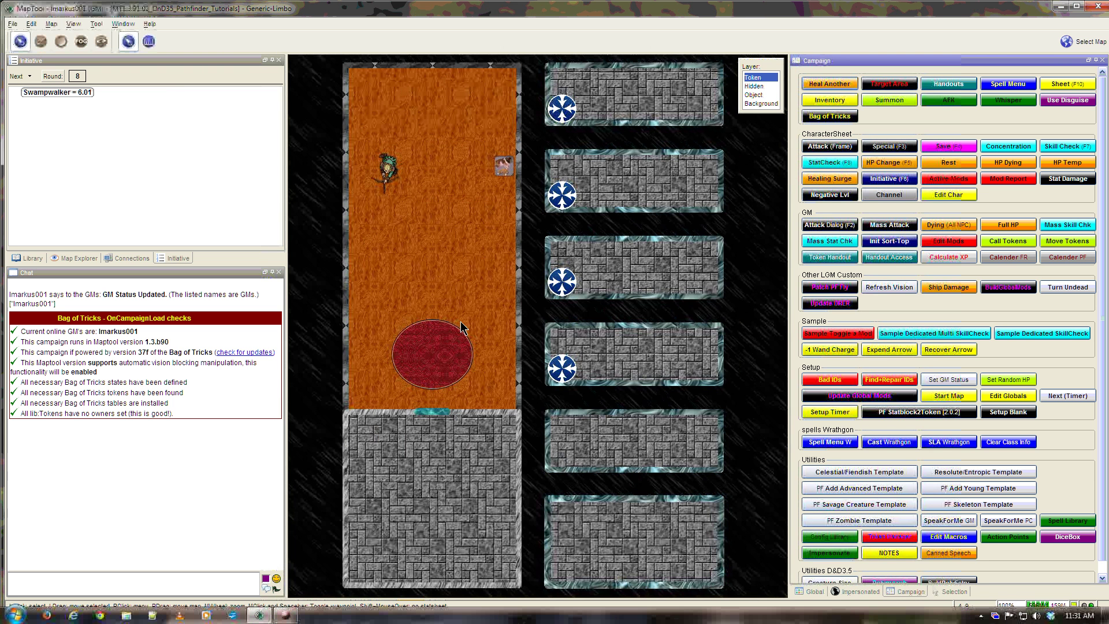
pyautogui.moveTo(389, 173)
pyautogui.click(504, 166)
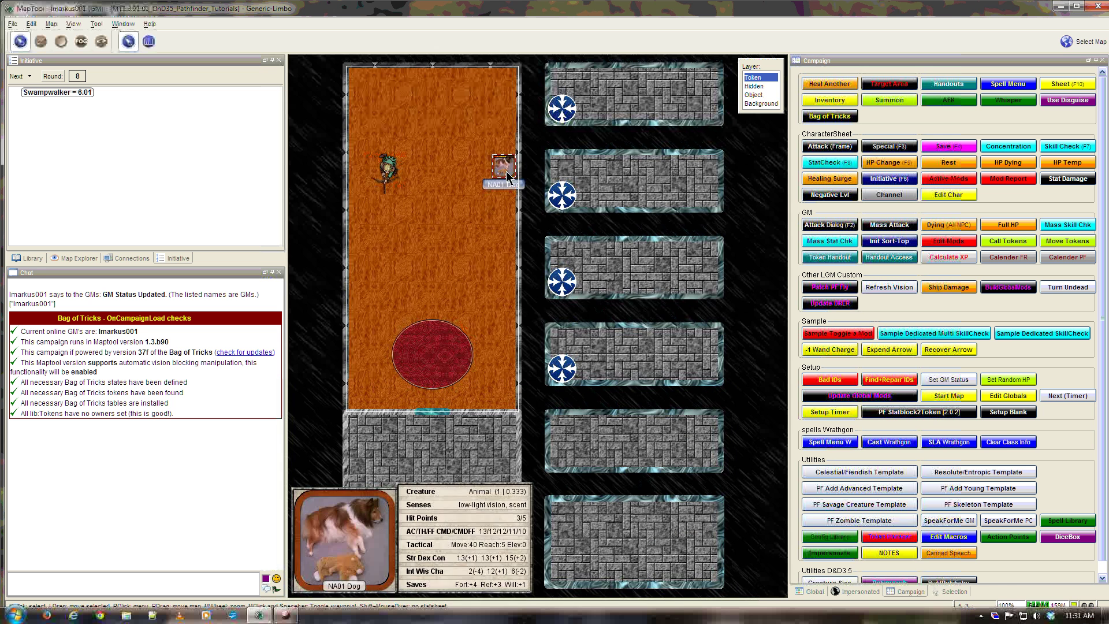
pyautogui.press('Delete')
pyautogui.click(492, 335)
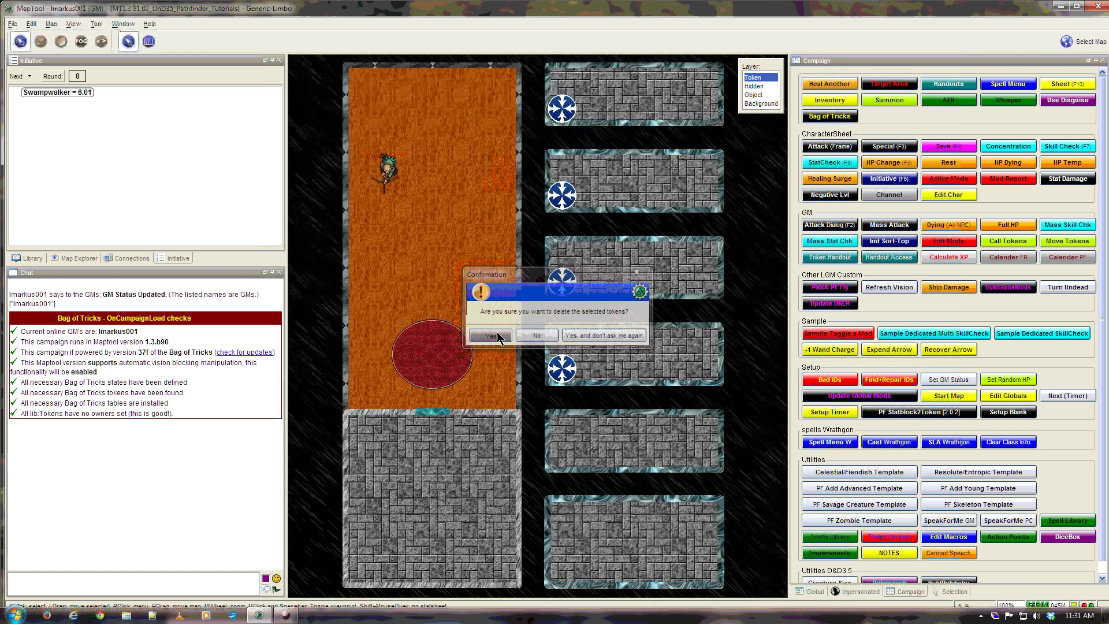
# - Select the Swampwalker token and toggle its AFK status on and off twice
pyautogui.moveTo(389, 172)
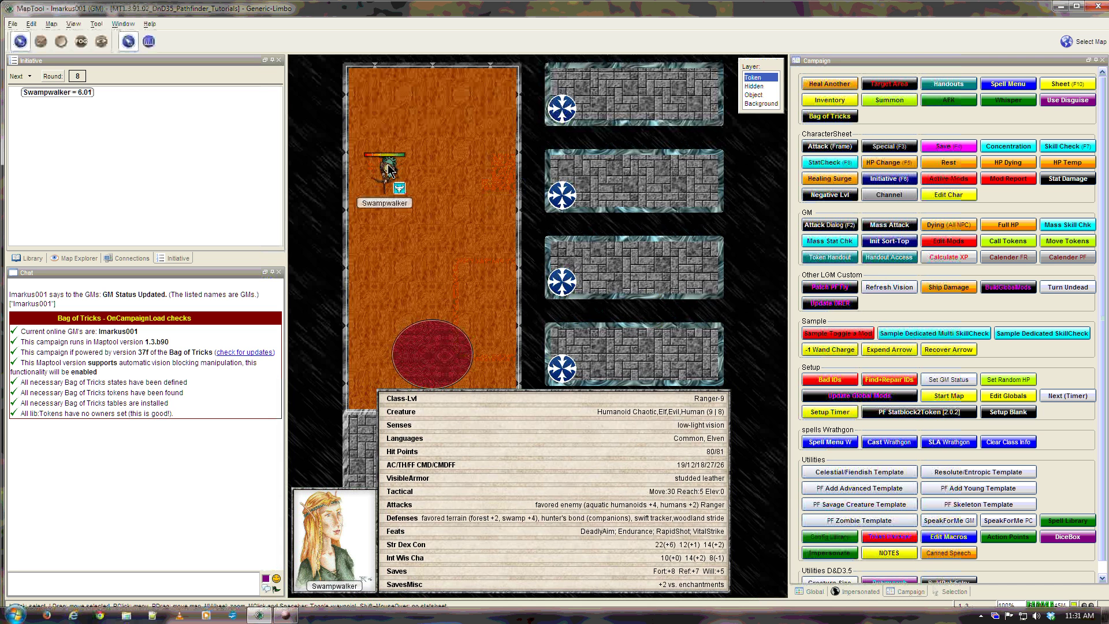
pyautogui.click(389, 172)
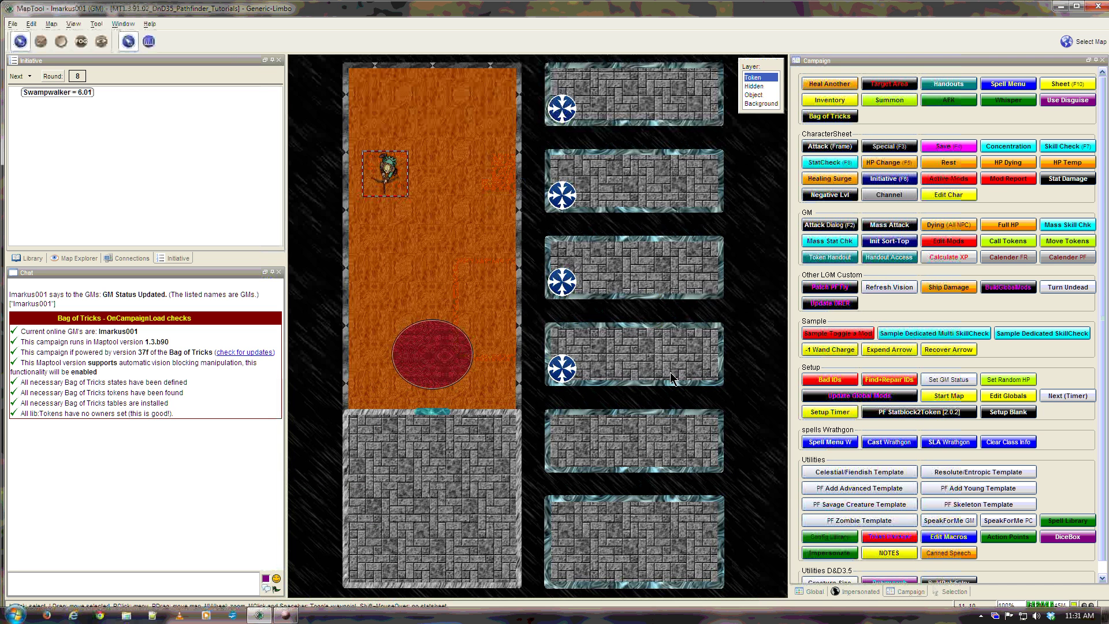
pyautogui.moveTo(386, 172)
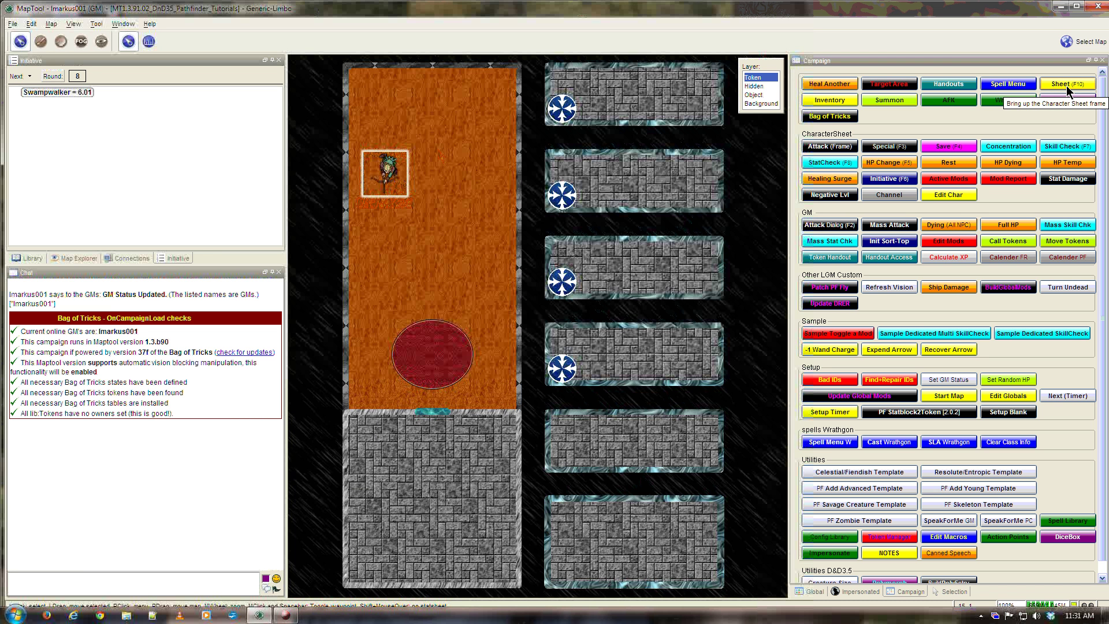
pyautogui.click(1067, 85)
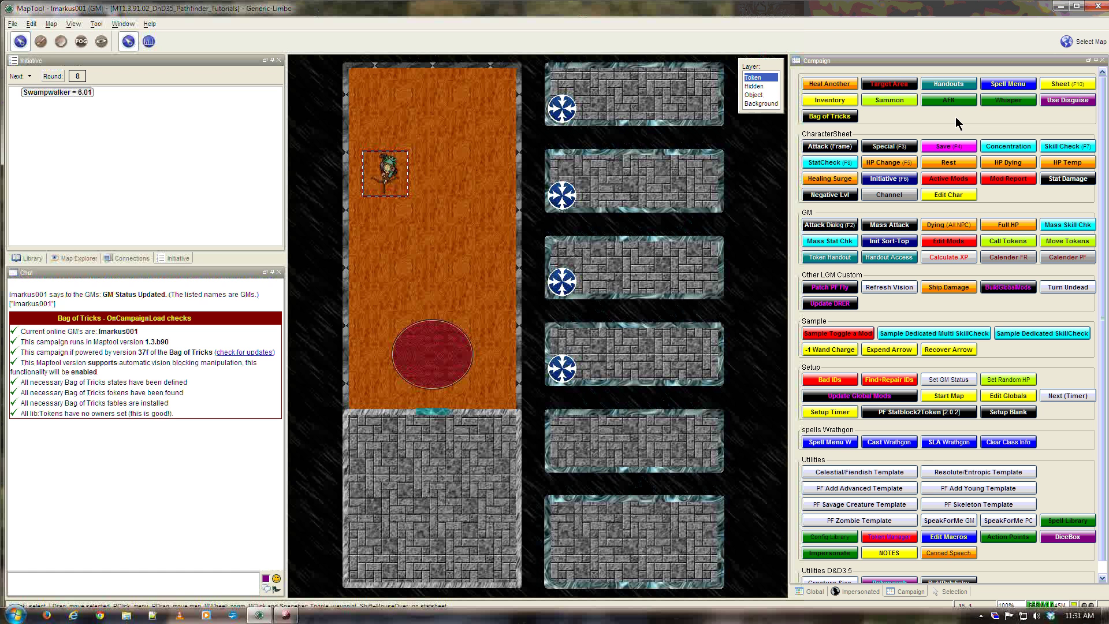
pyautogui.click(955, 96)
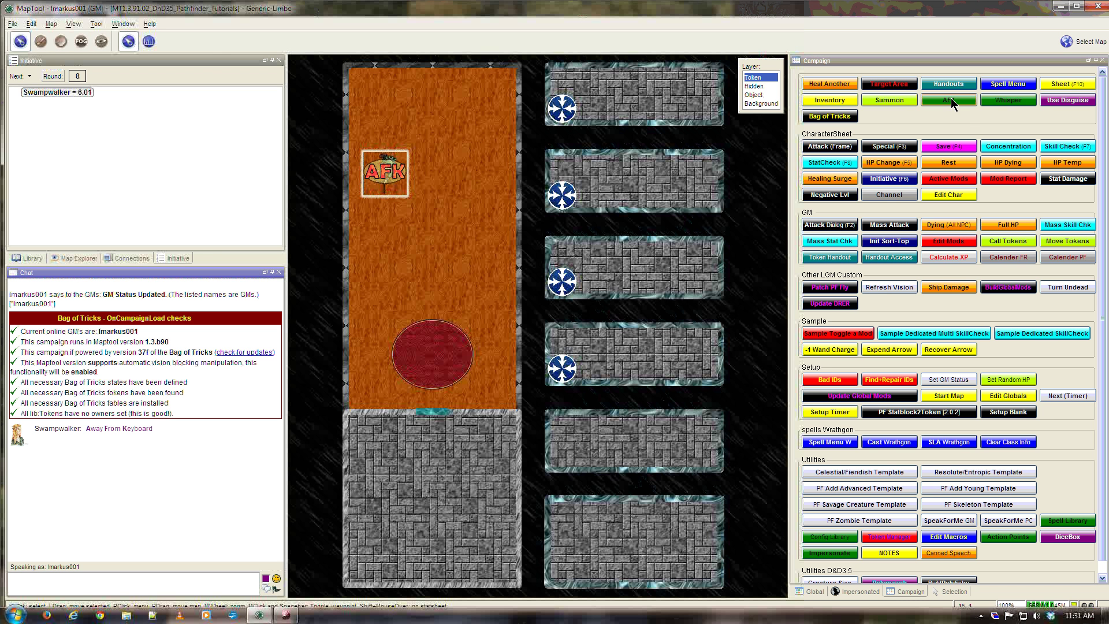
pyautogui.click(951, 98)
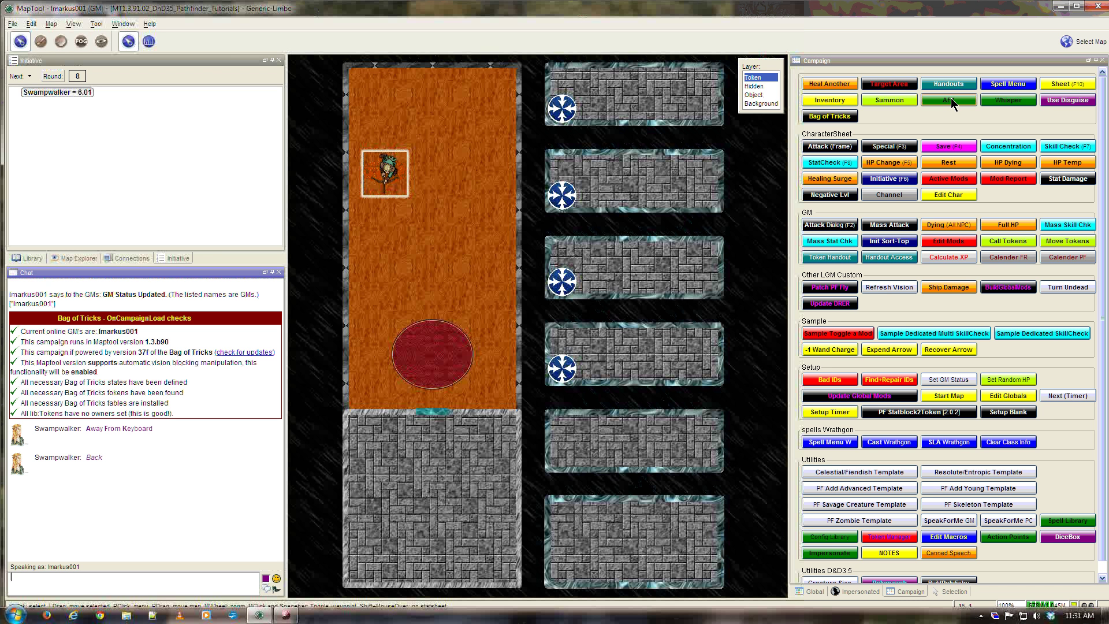
pyautogui.click(951, 98)
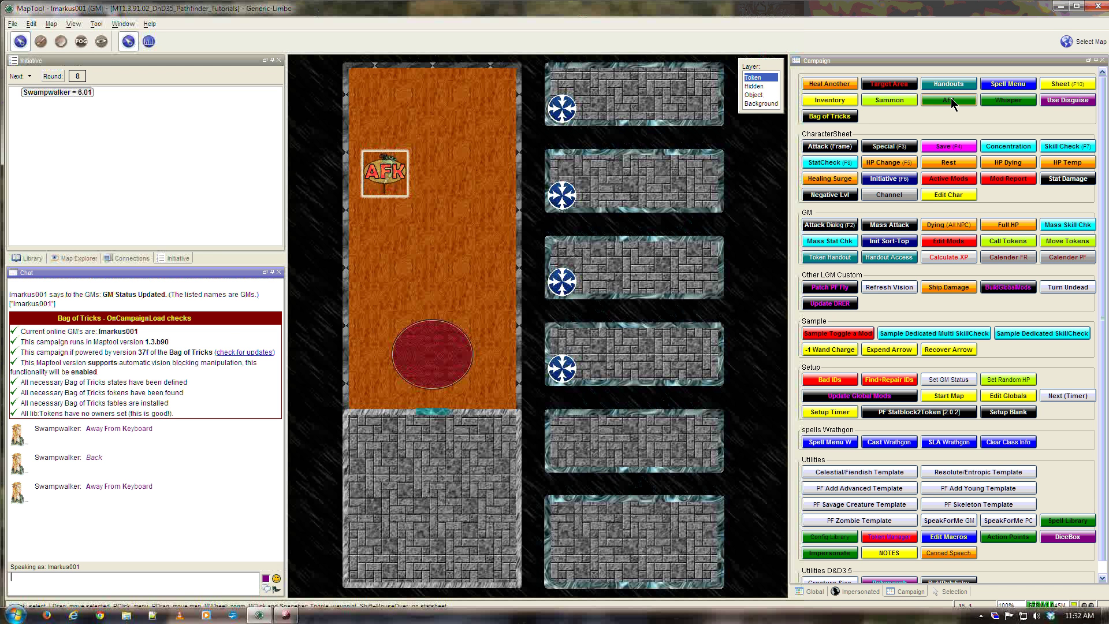
pyautogui.click(951, 98)
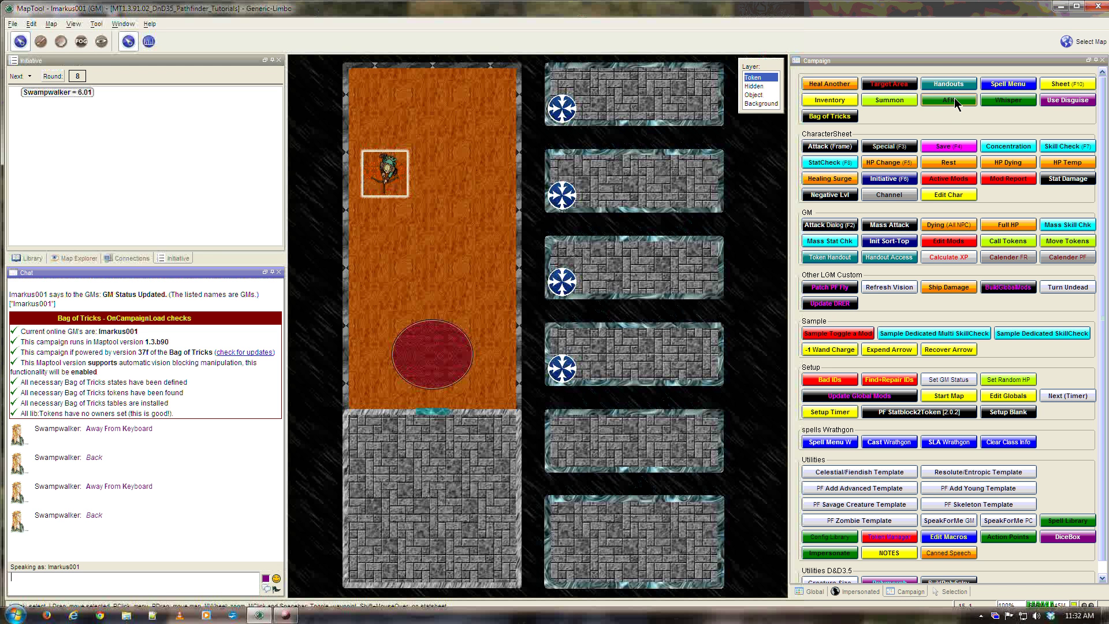
# - Whisper "private message" to the listed player from the Swampwalker token
pyautogui.click(1021, 104)
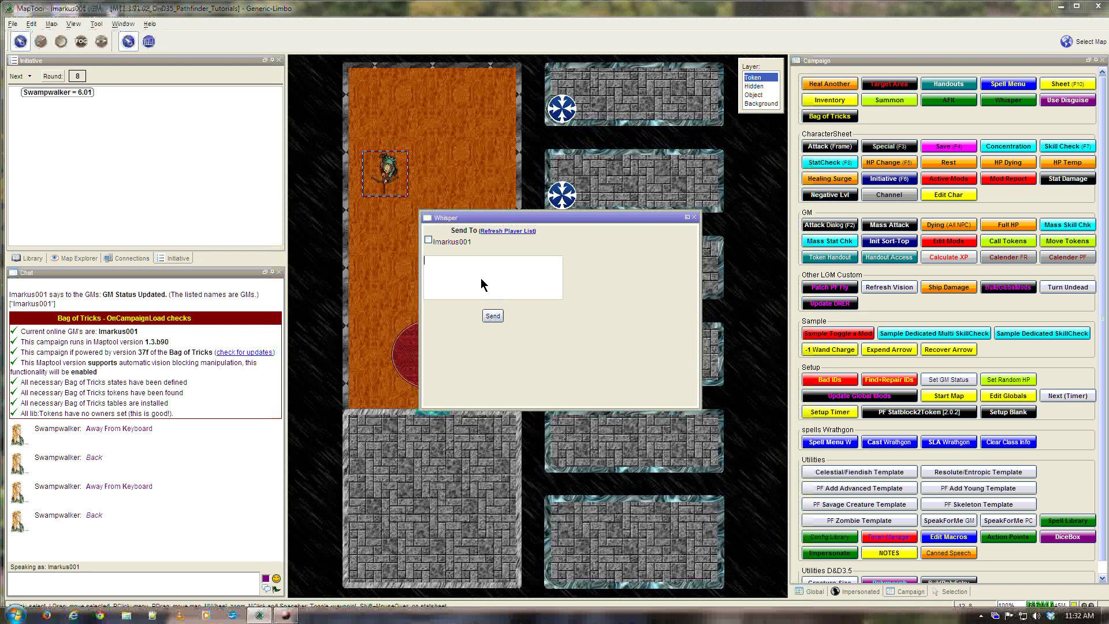
pyautogui.write('private message')
pyautogui.click(493, 316)
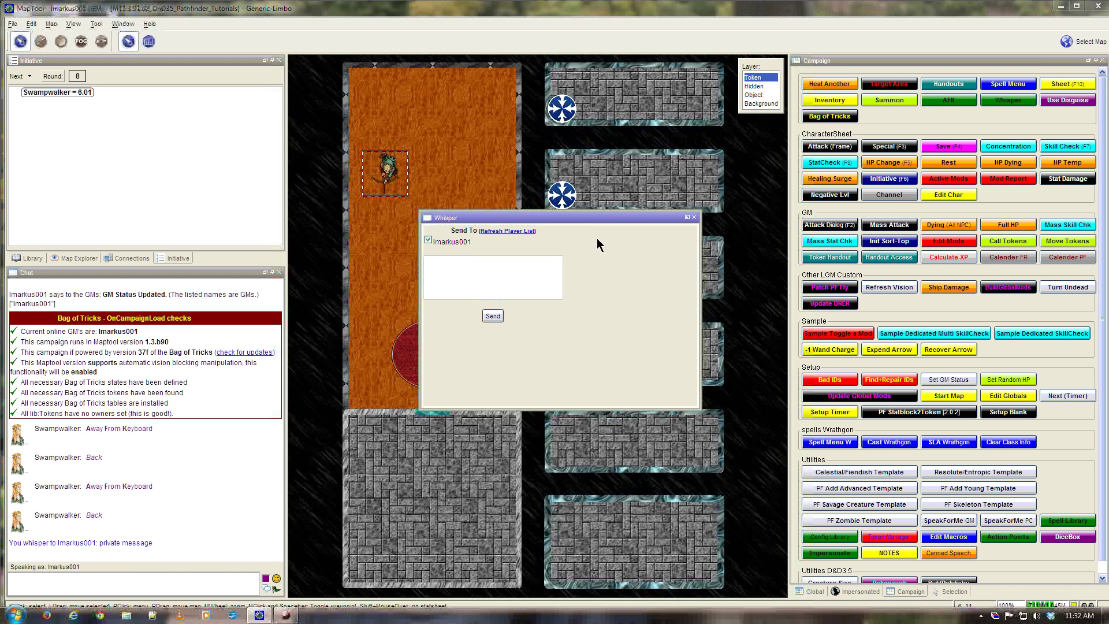
# - Dock the Whisper frame alongside the Initiative frame and bring Initiative back to the front
pyautogui.moveTo(591, 218); pyautogui.dragTo(167, 61)
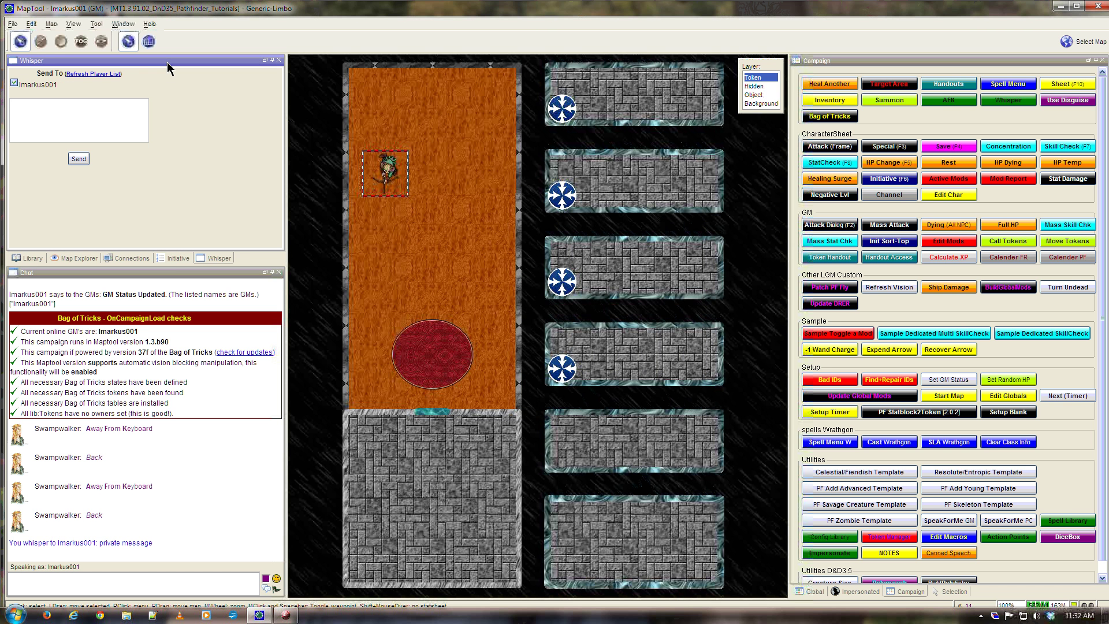
pyautogui.click(169, 258)
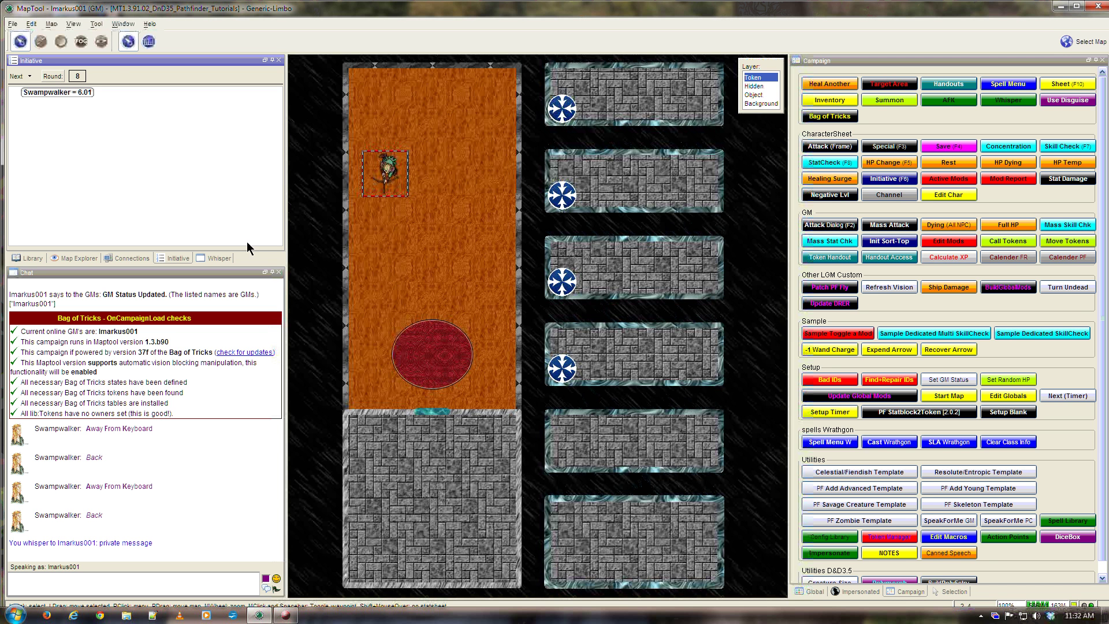
pyautogui.click(216, 259)
pyautogui.click(170, 258)
pyautogui.click(77, 260)
pyautogui.click(176, 259)
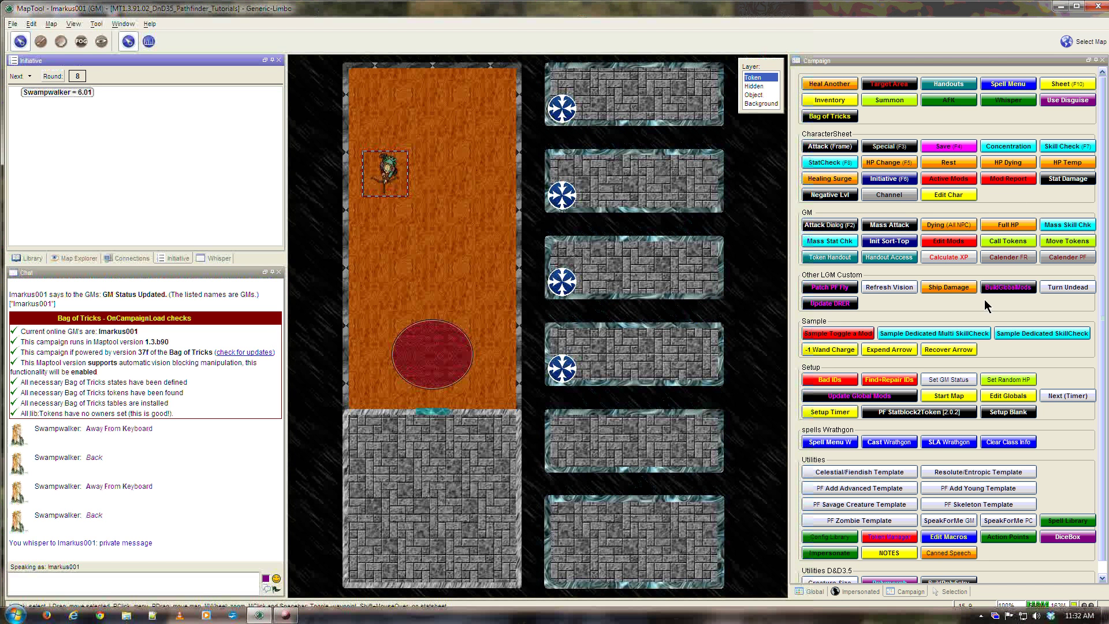
# - Open Swampwalker's character sheet, dock it with the Campaign and Selection frames, and deselect the token
pyautogui.click(951, 592)
pyautogui.click(911, 592)
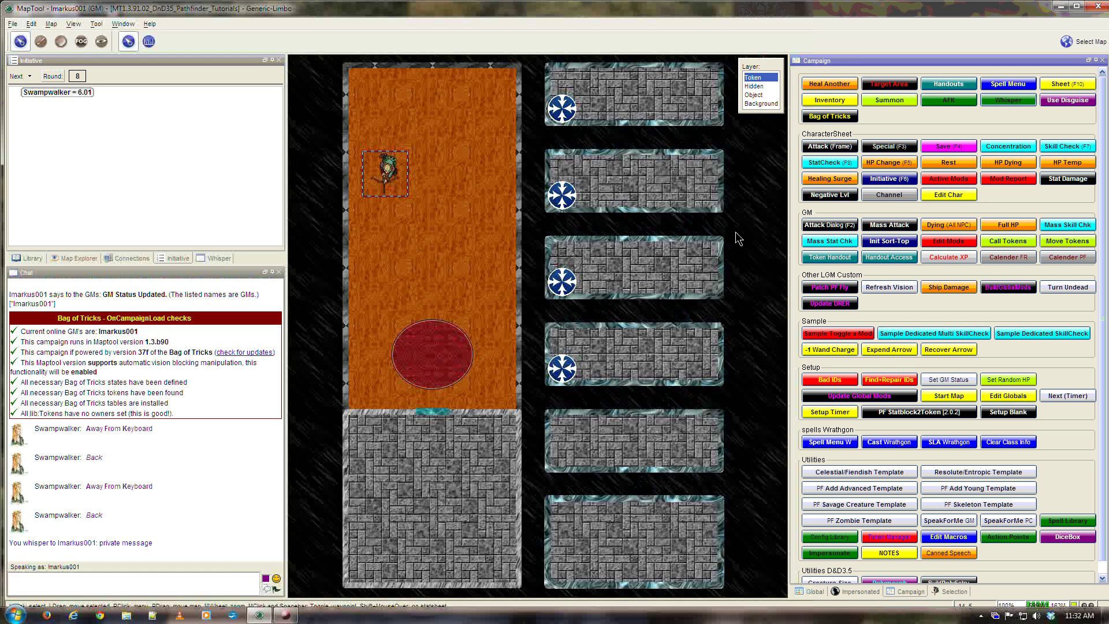
pyautogui.moveTo(376, 175)
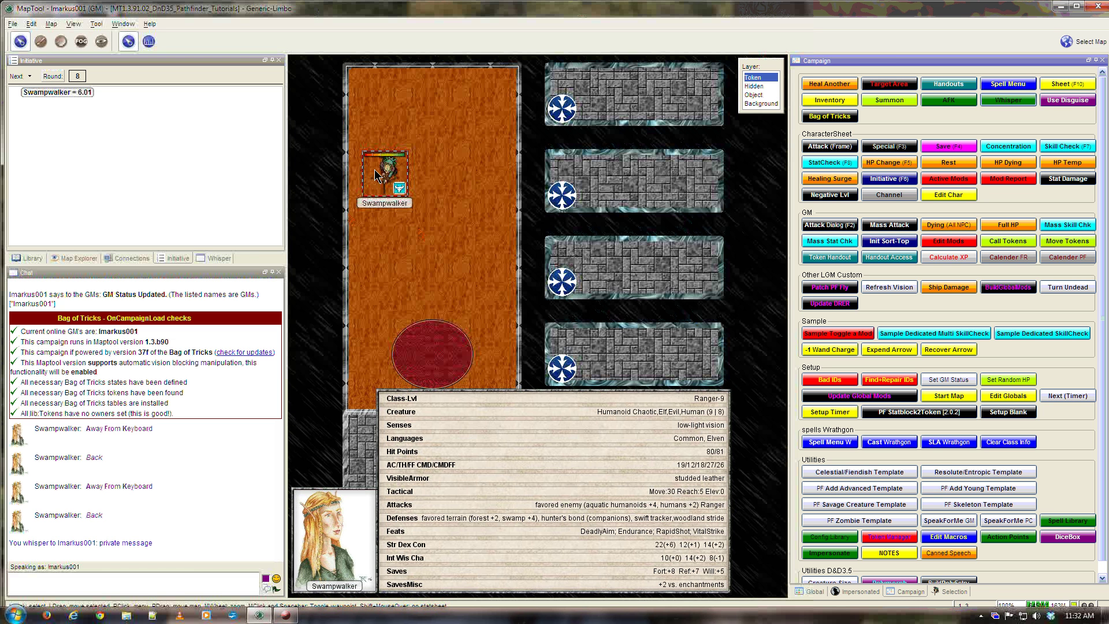
pyautogui.click(1078, 86)
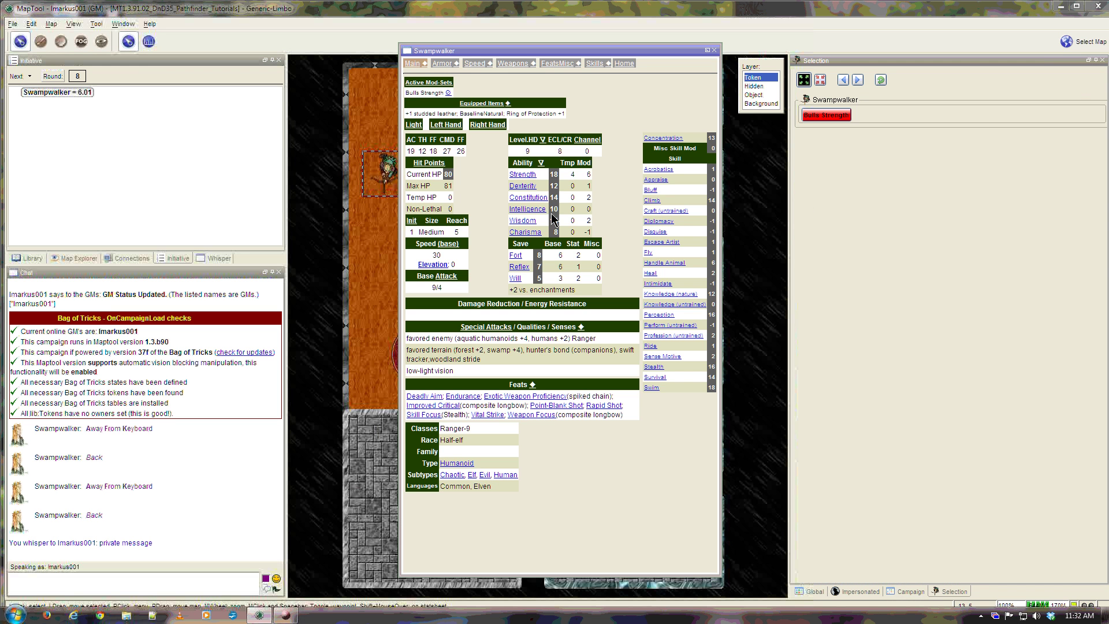
pyautogui.moveTo(379, 173)
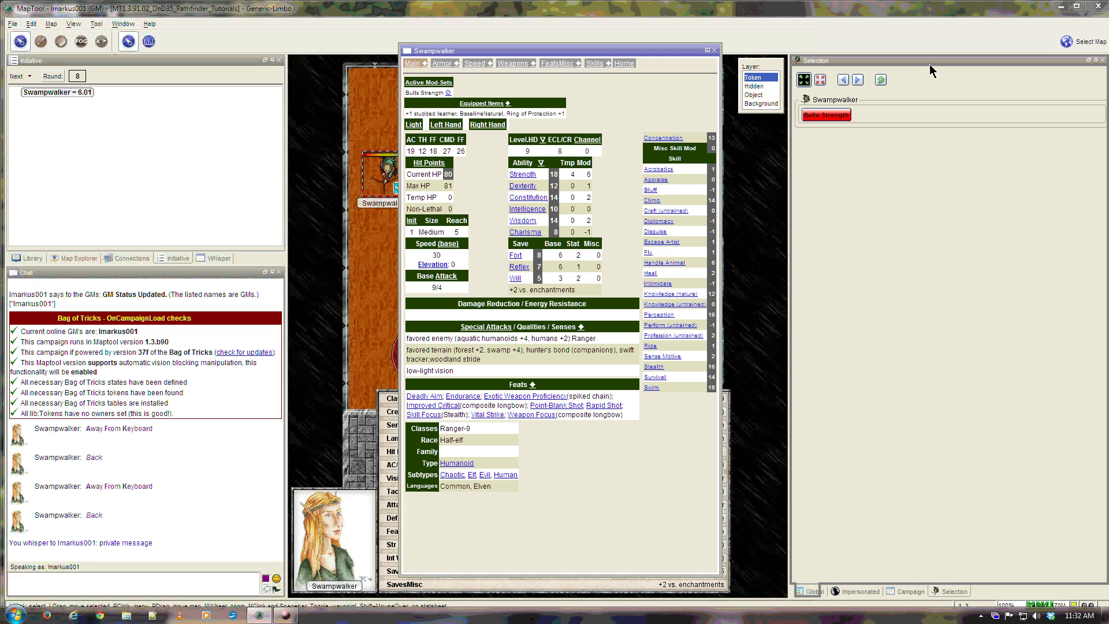
pyautogui.moveTo(930, 60); pyautogui.dragTo(930, 60)
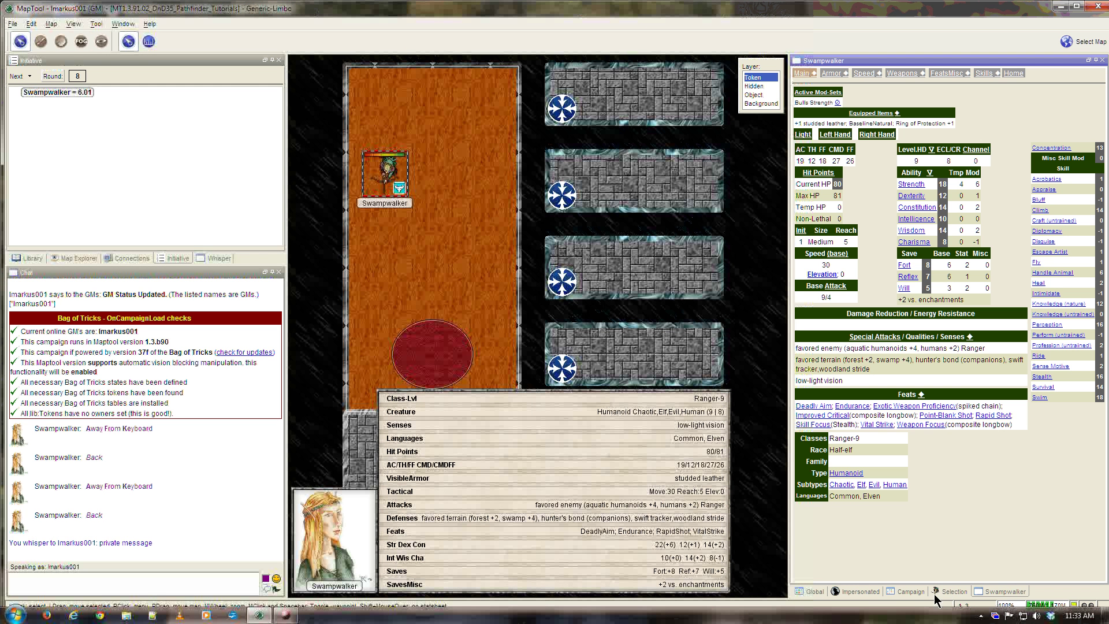
pyautogui.click(909, 592)
pyautogui.click(995, 589)
pyautogui.click(395, 209)
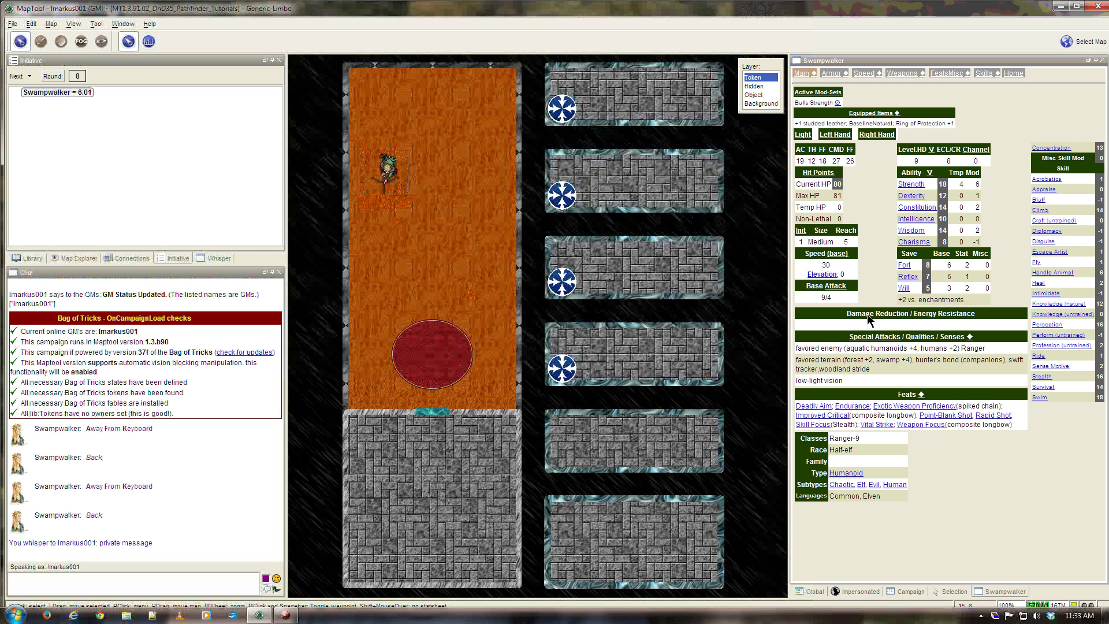
# - Open Swampwalker's attack frame from the sheet's Base Attack link, dock it beside the character sheet, and return to the sheet
pyautogui.click(839, 283)
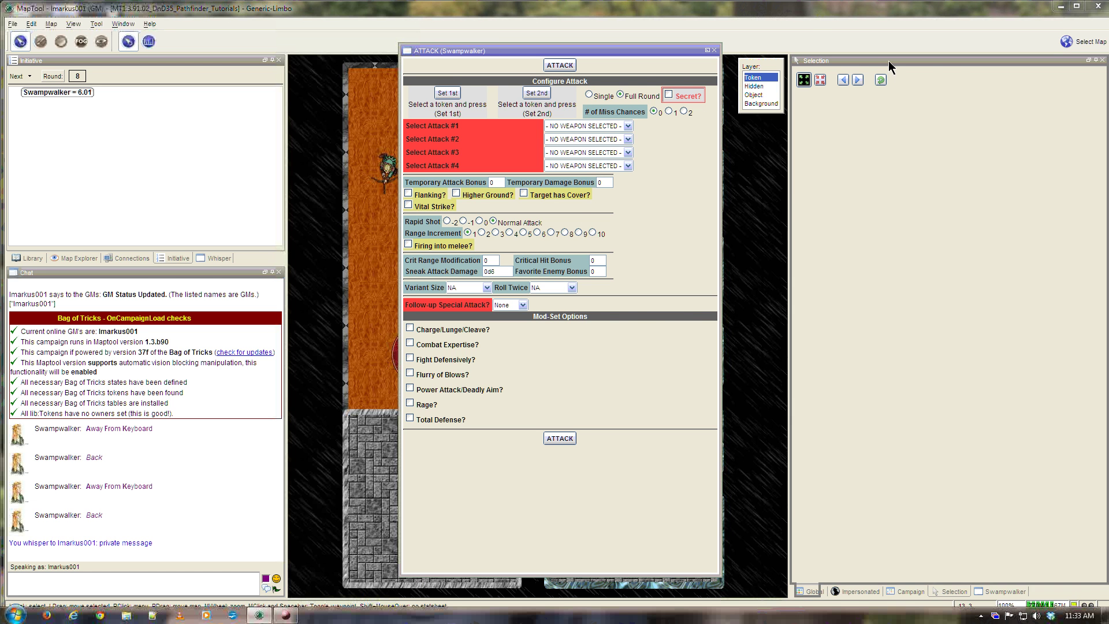
pyautogui.moveTo(889, 61); pyautogui.dragTo(888, 60)
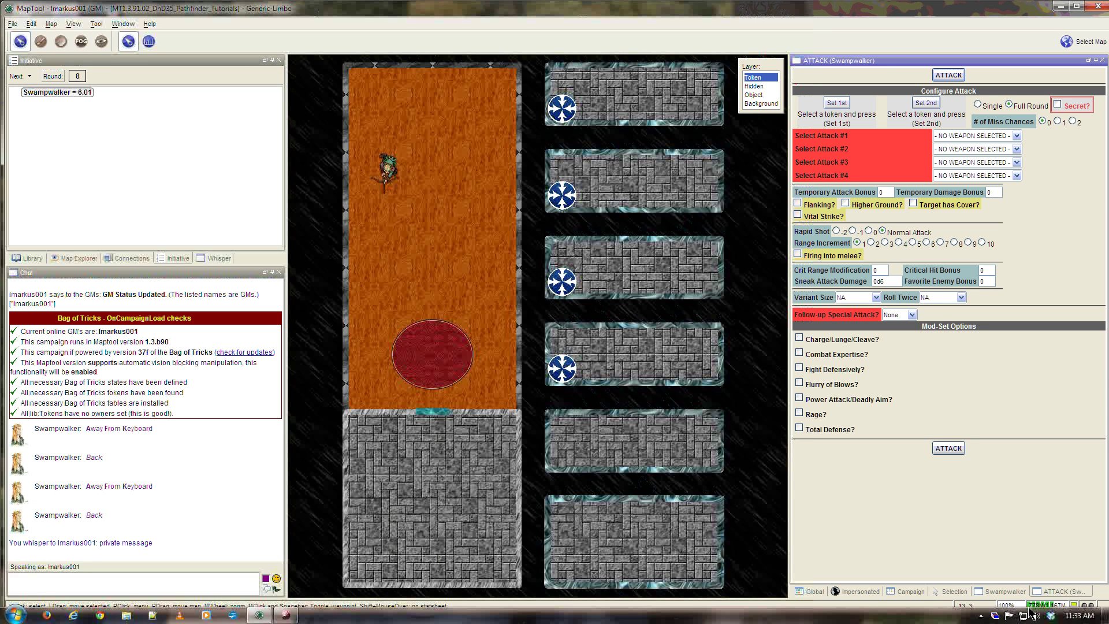
pyautogui.click(1008, 592)
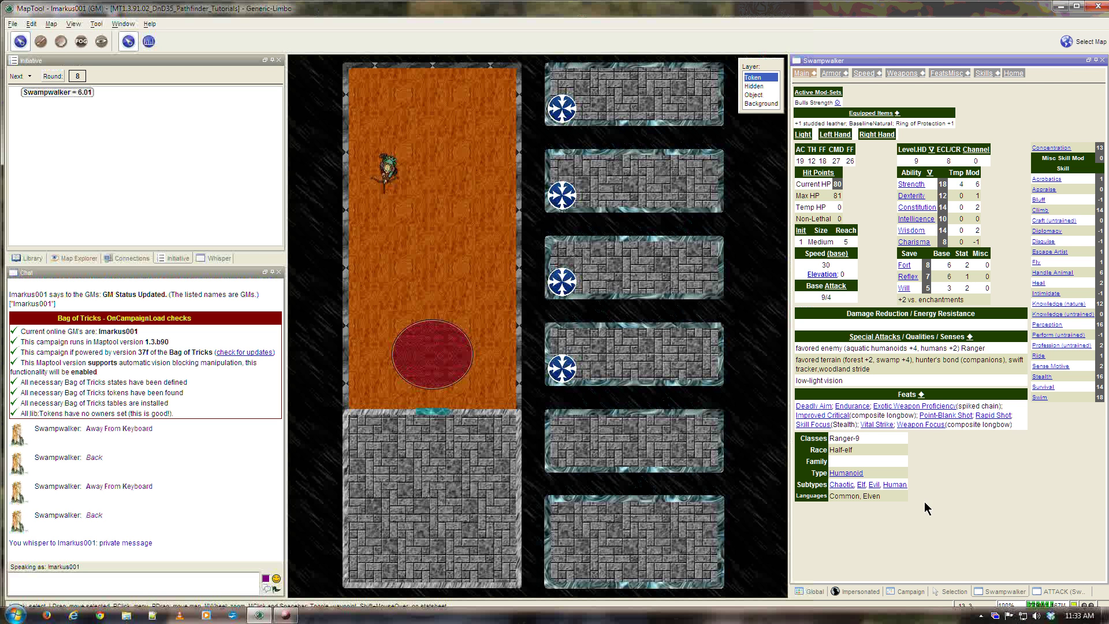
# - Roll a public Strength check and a public Reflex saving throw for Swampwalker with the default options
pyautogui.click(915, 189)
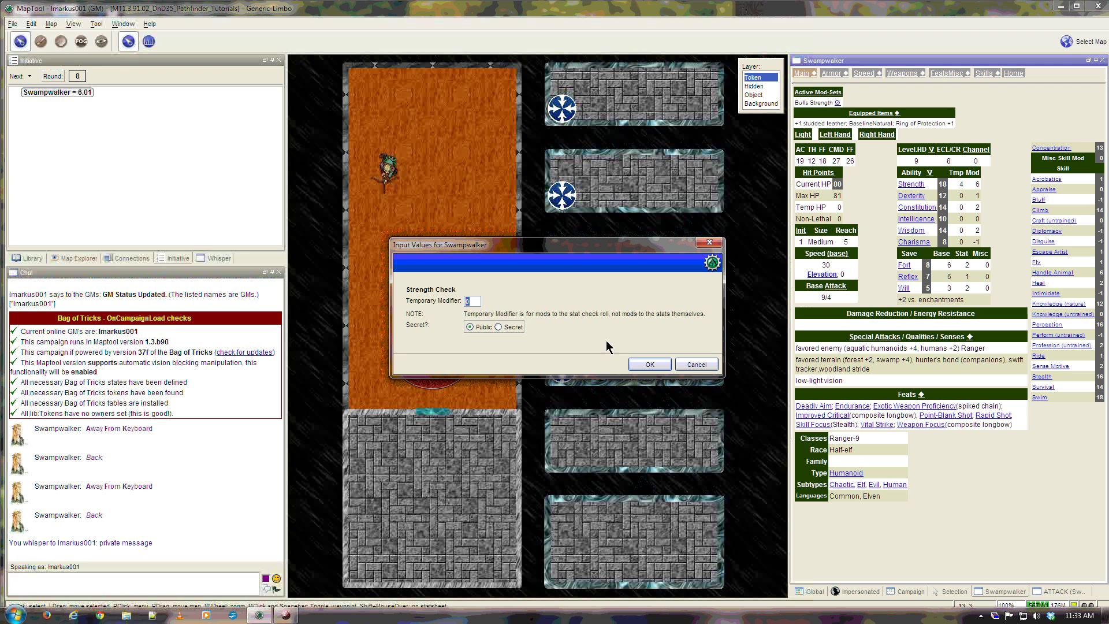
pyautogui.click(649, 365)
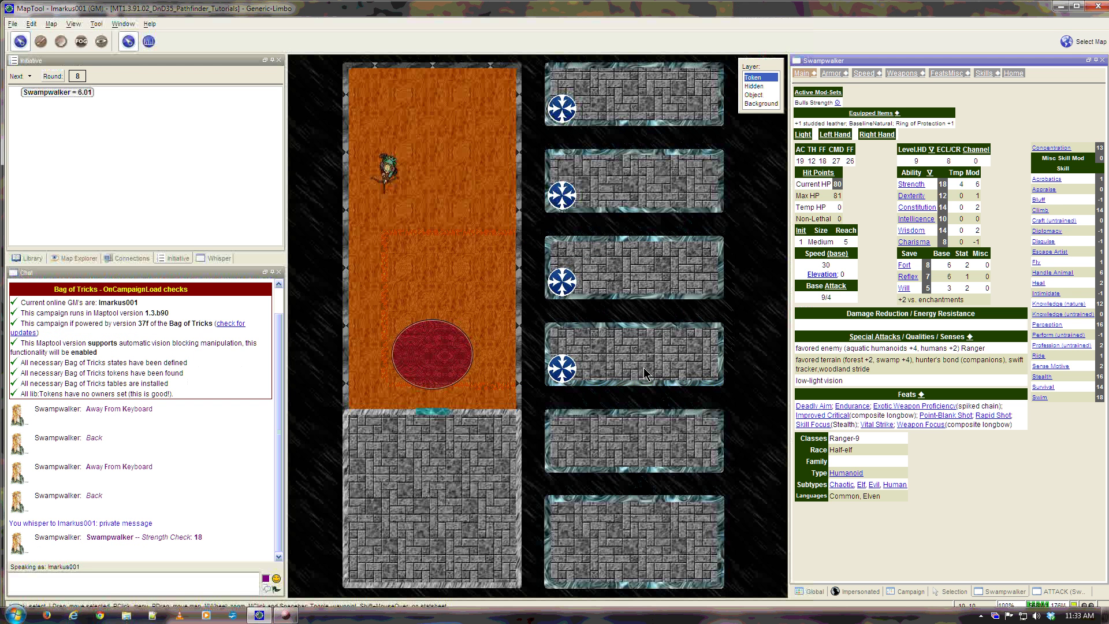
pyautogui.click(909, 277)
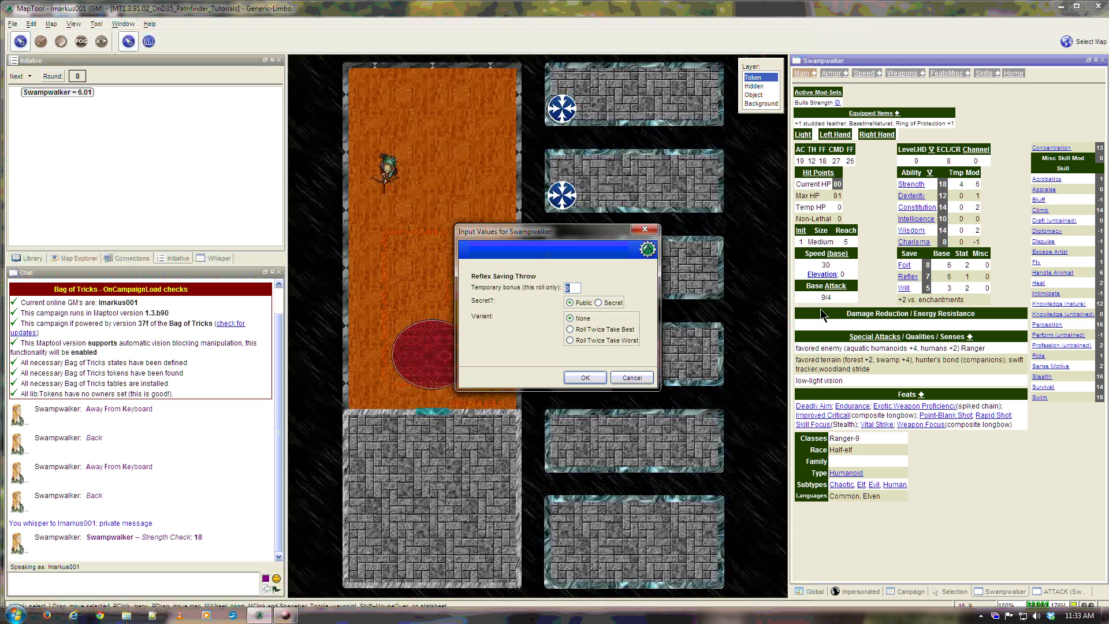
pyautogui.click(586, 378)
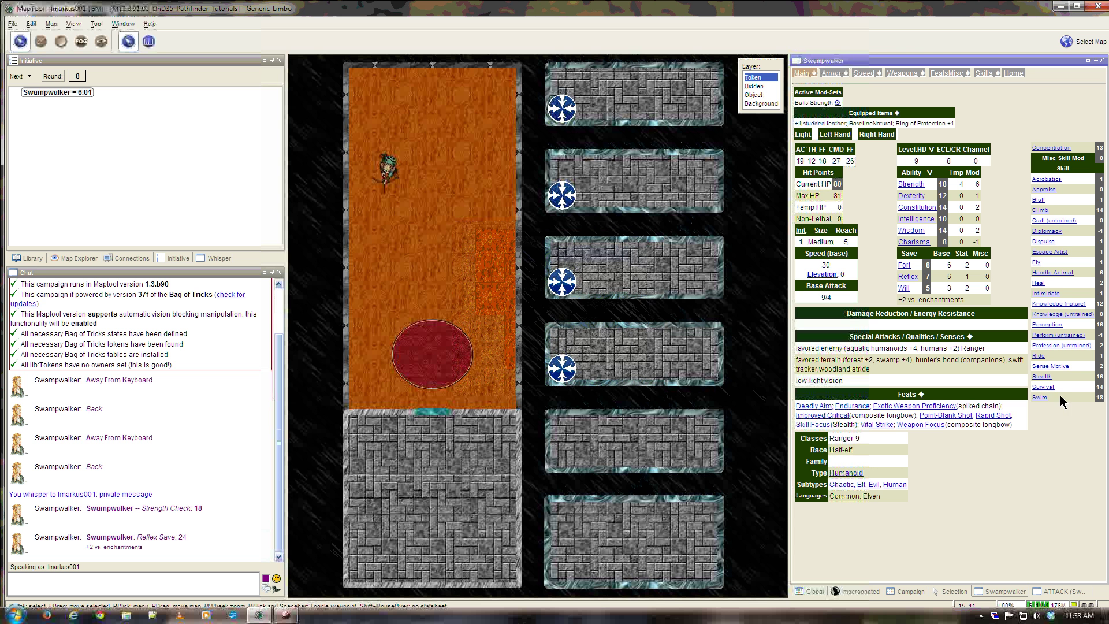
# - Roll a public Survival check with a temporary bonus of 4 and view the breakdowns of the rolls in the chat
pyautogui.click(1048, 385)
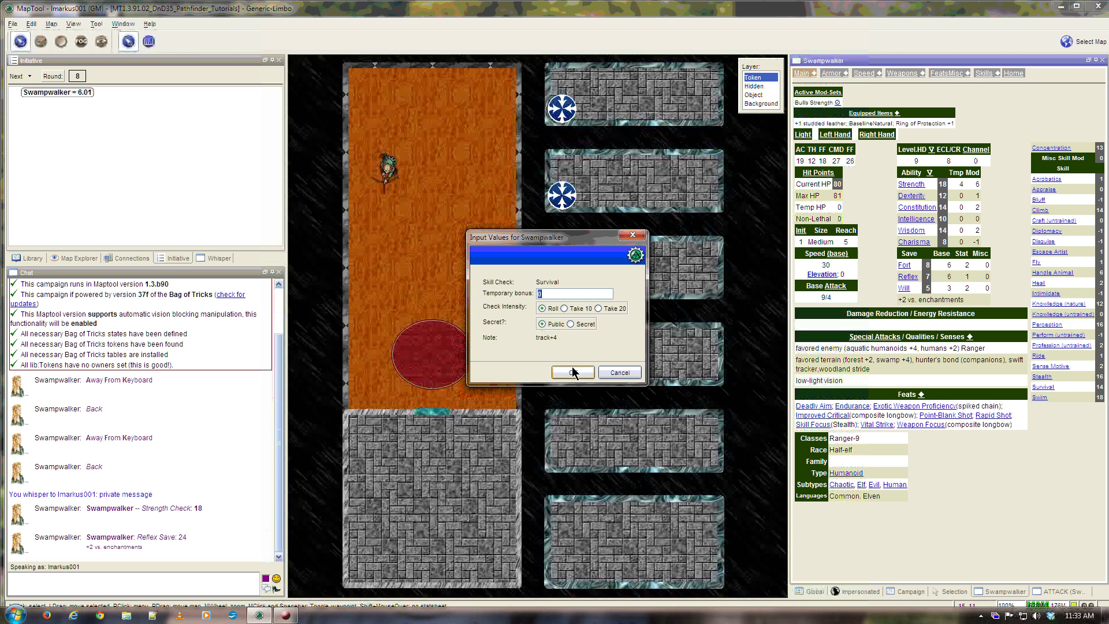
pyautogui.write('4')
pyautogui.click(573, 373)
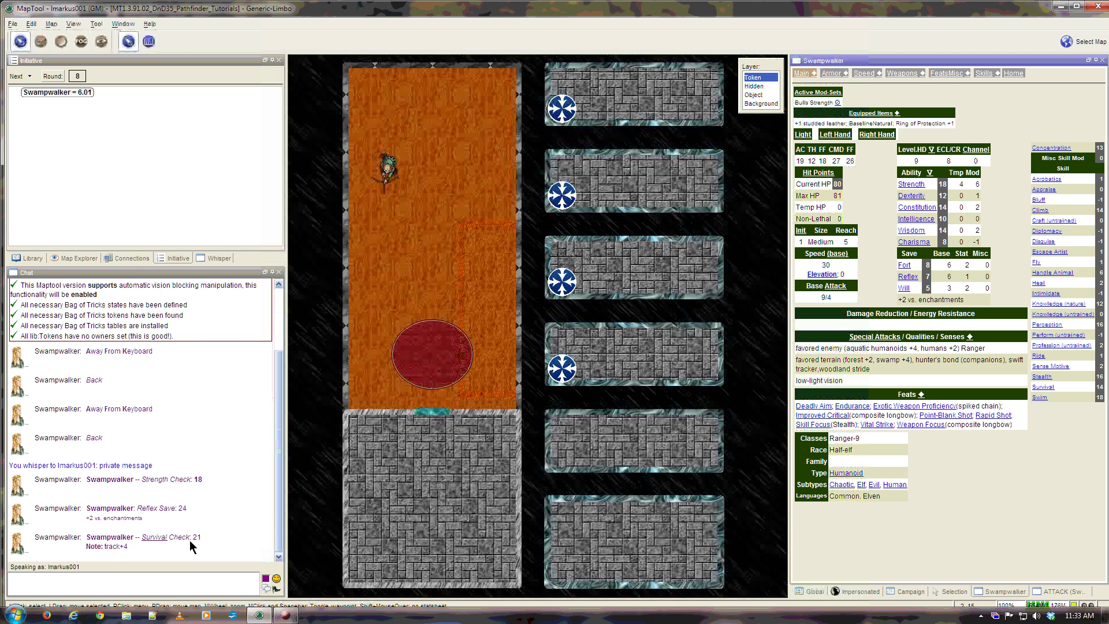
pyautogui.moveTo(196, 541)
pyautogui.moveTo(186, 513)
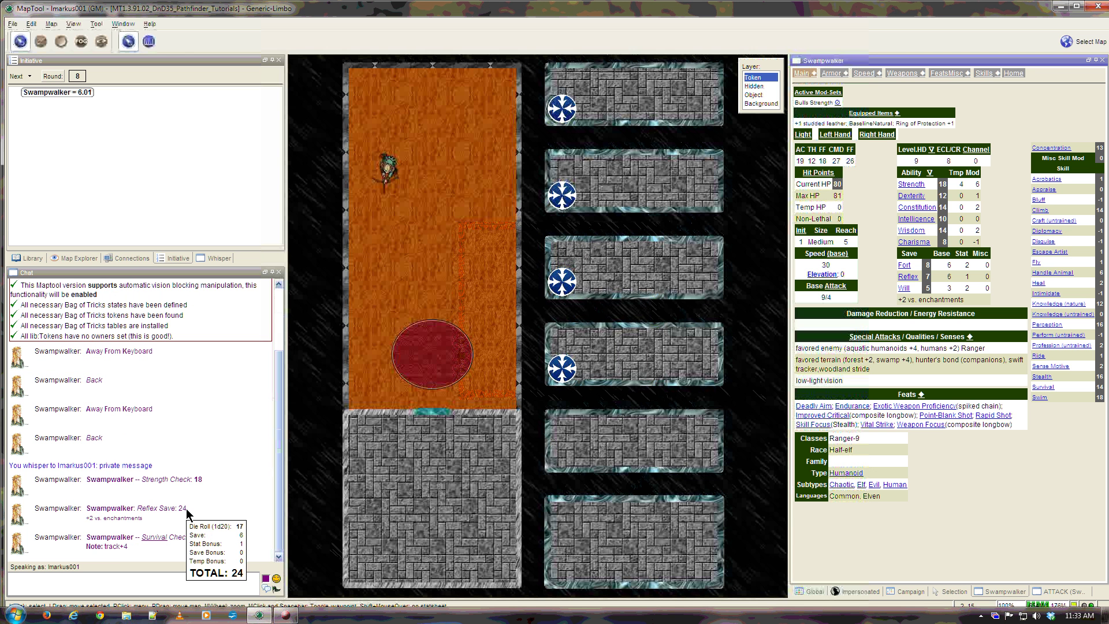
pyautogui.moveTo(202, 480)
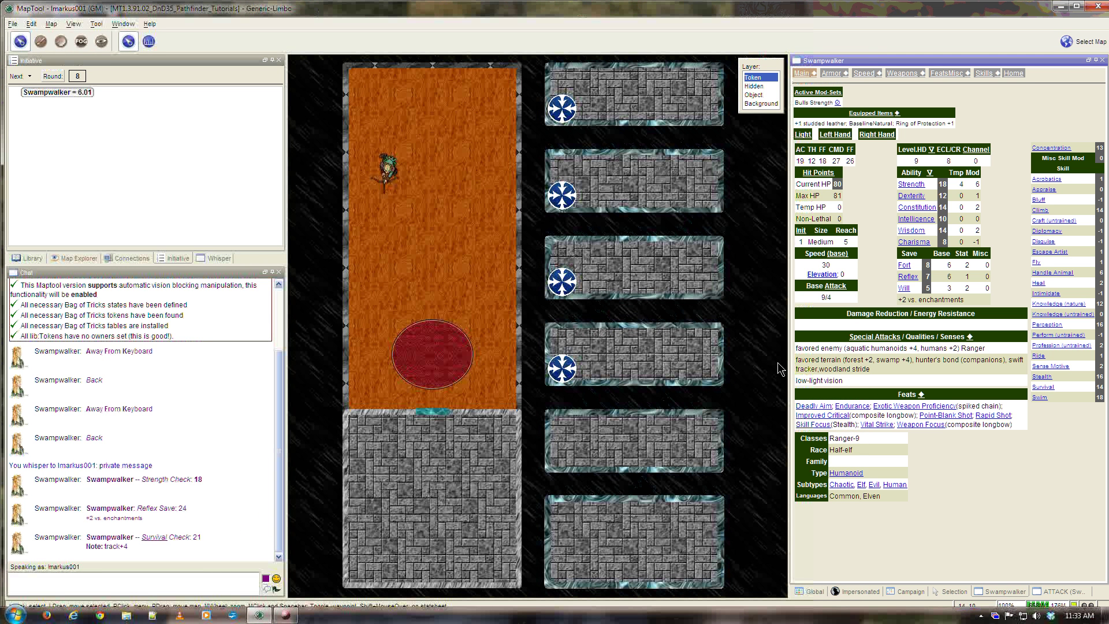
# - Look up the Deadly Aim feat's online rules from the character sheet and close the browser page
pyautogui.click(810, 404)
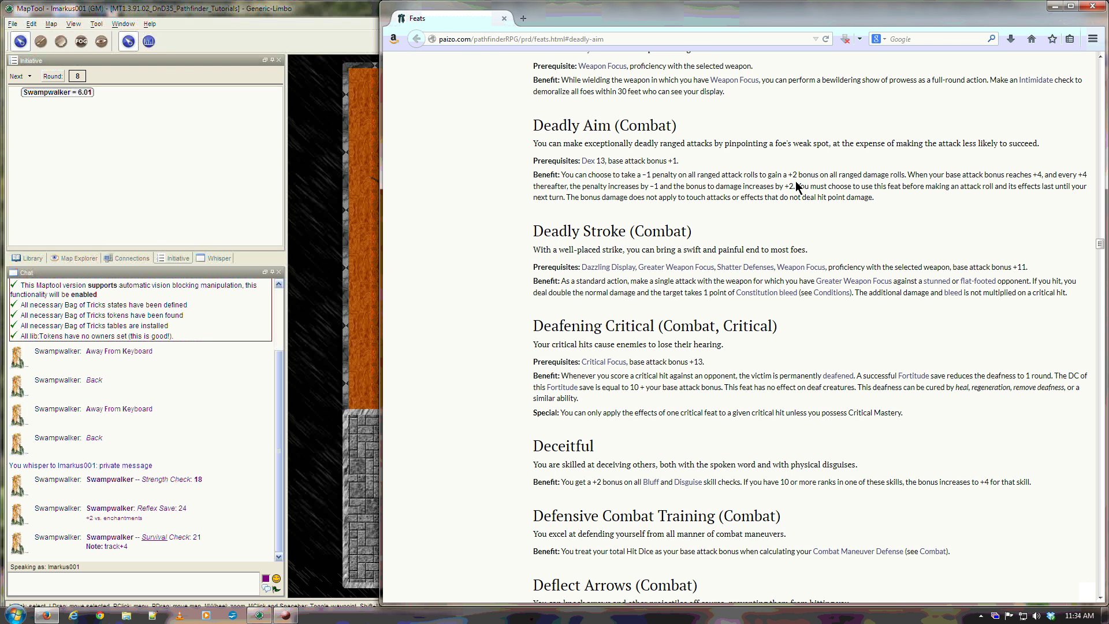
pyautogui.click(1098, 11)
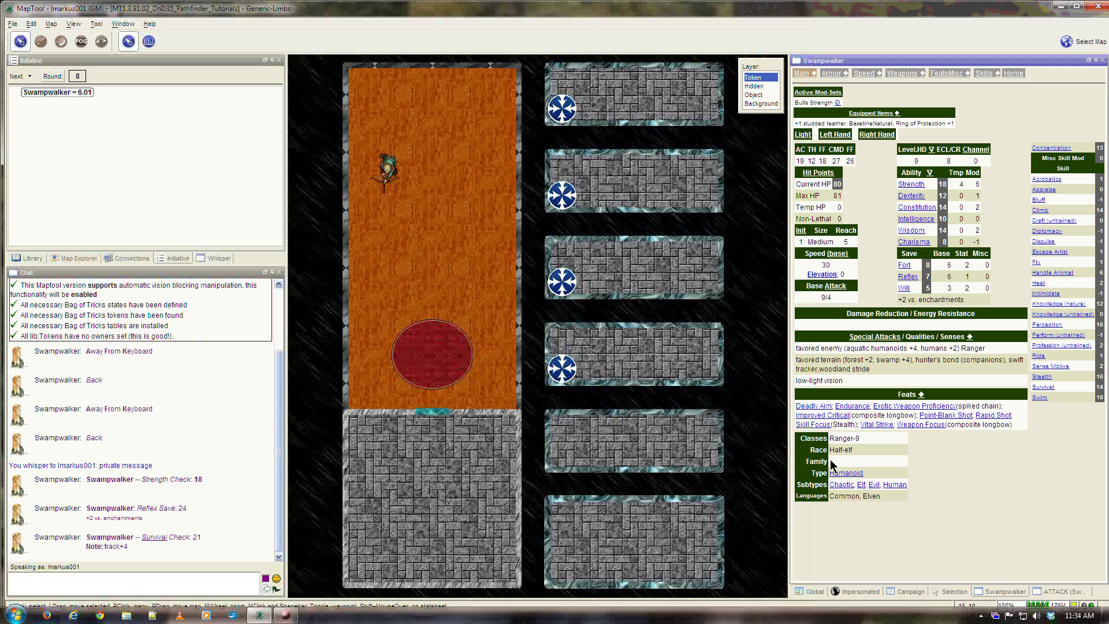
# - Read through the Humanoid creature type description from Swampwalker's sheet and close it
pyautogui.click(843, 475)
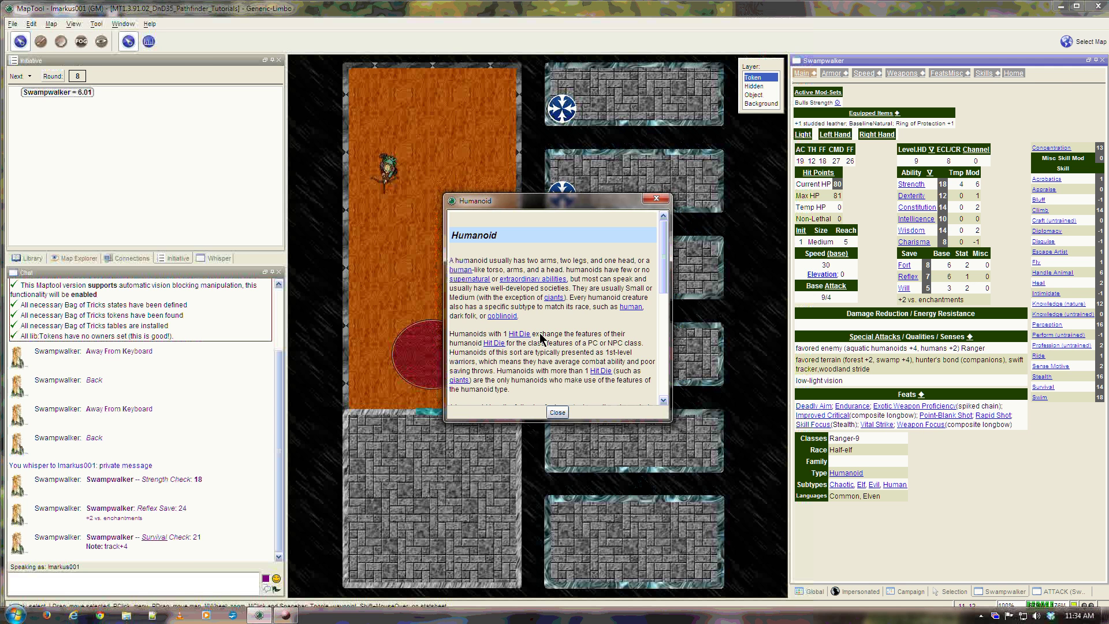
pyautogui.scroll(-5, 553, 346)
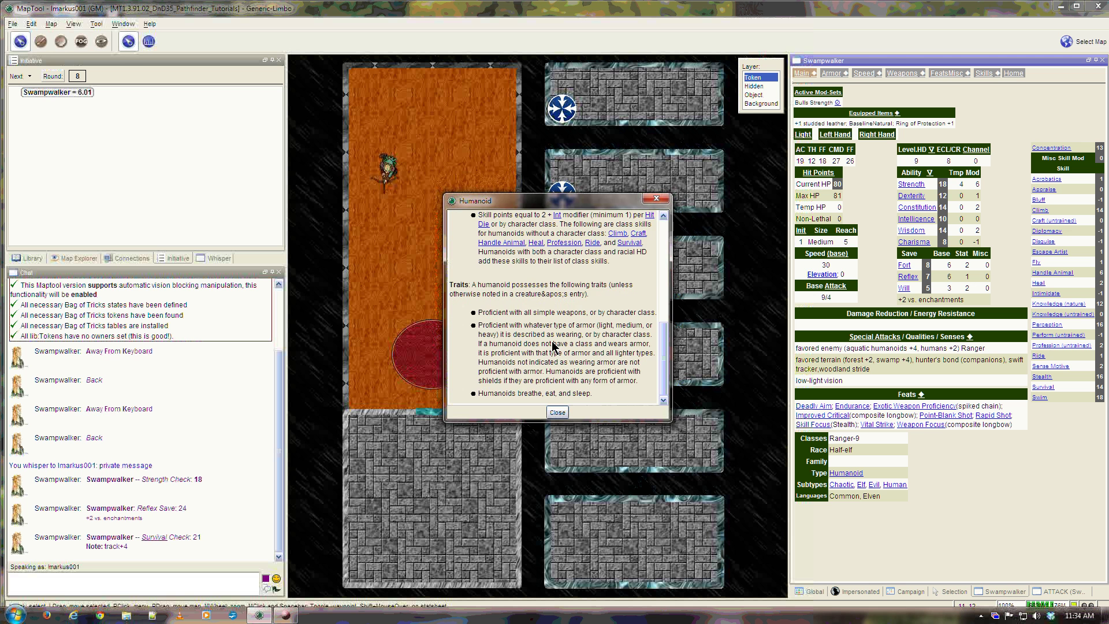
pyautogui.click(562, 413)
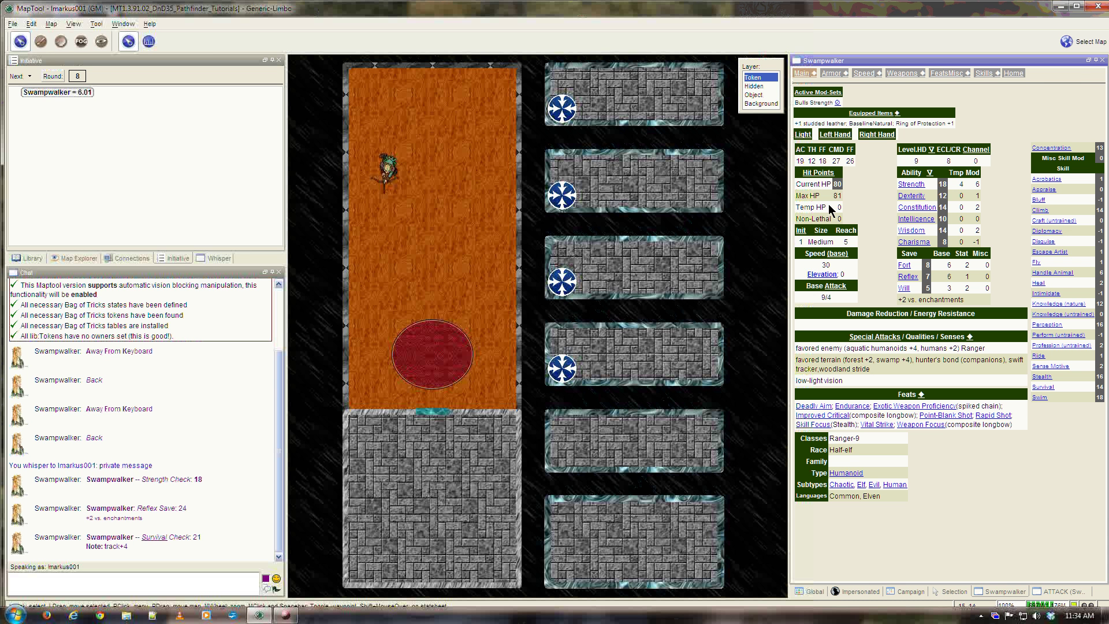
# - Roll initiative for Swampwalker from the character sheet and equip "bow" in the left hand
pyautogui.click(801, 231)
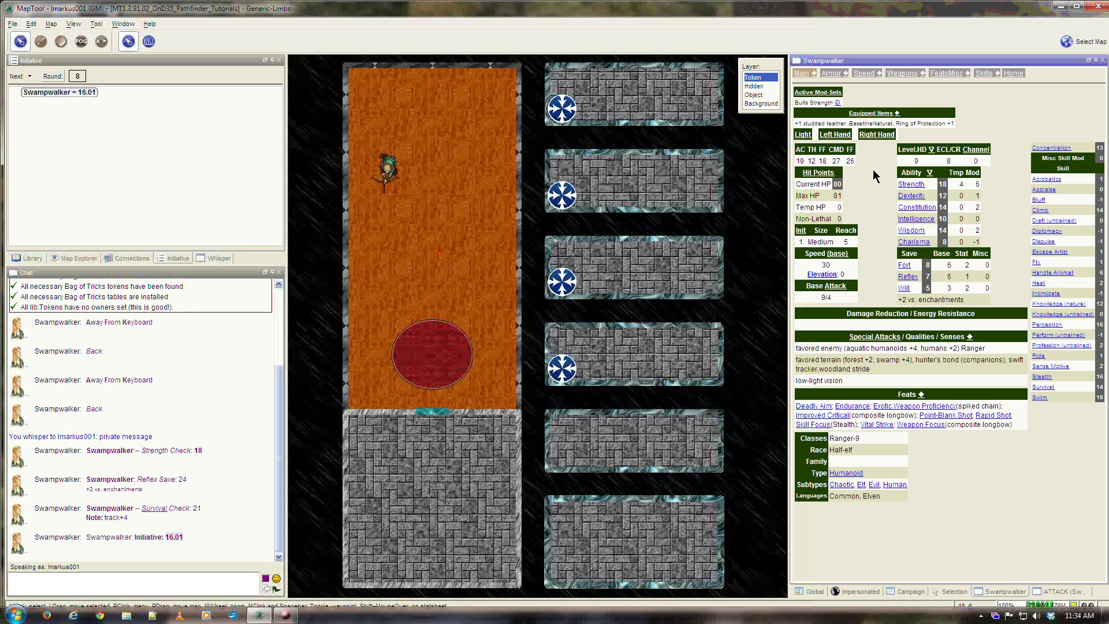
pyautogui.click(836, 133)
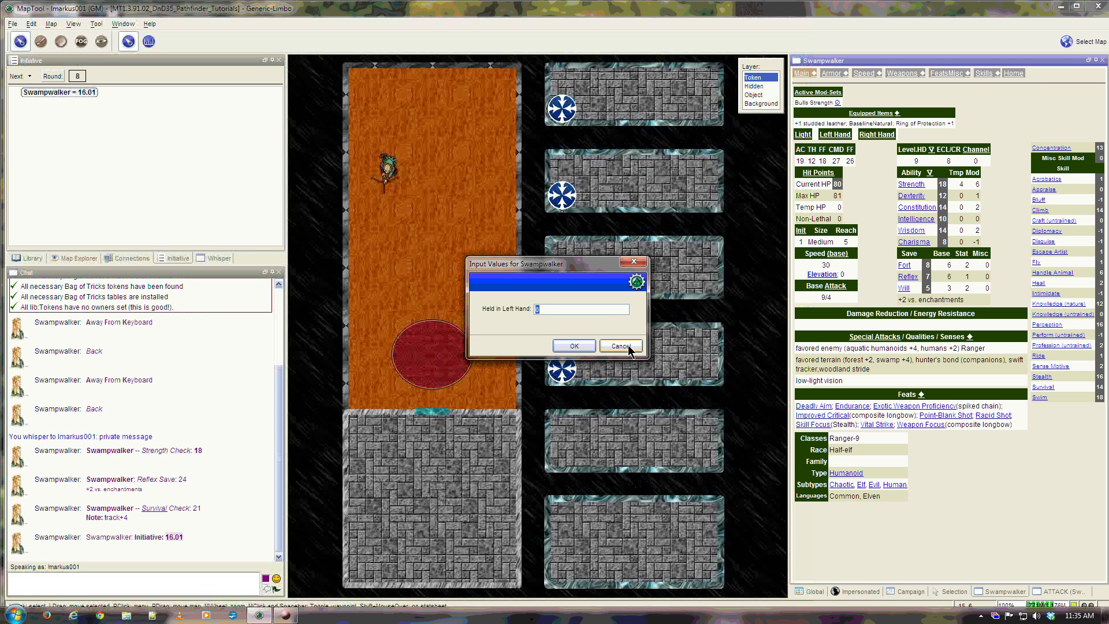
pyautogui.click(627, 345)
pyautogui.click(835, 134)
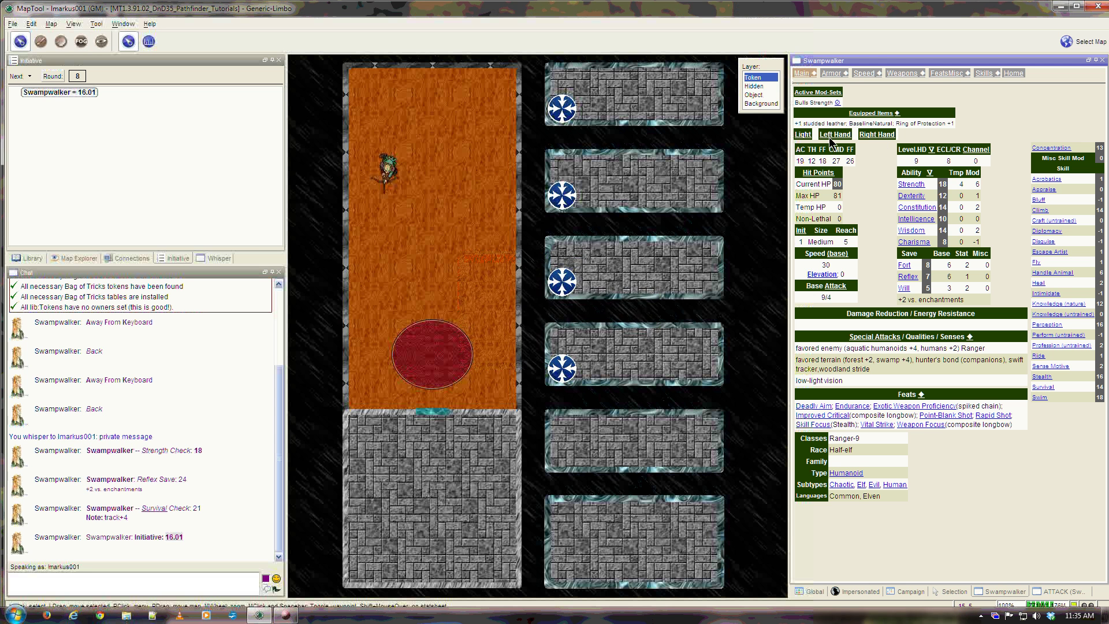
pyautogui.write('bow')
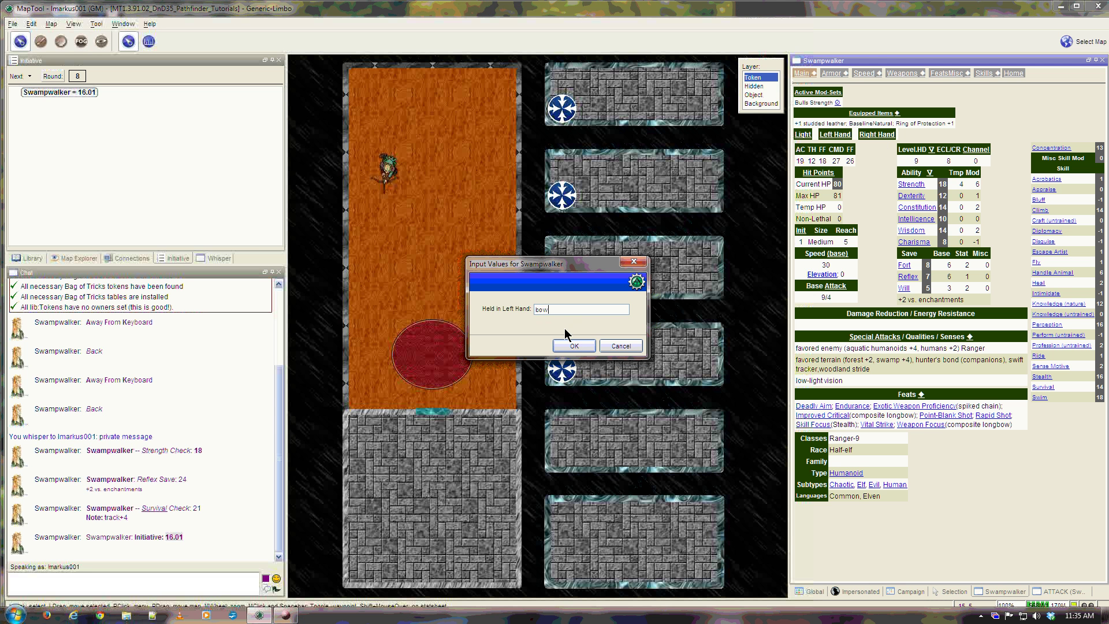
pyautogui.press('Return')
pyautogui.moveTo(384, 168)
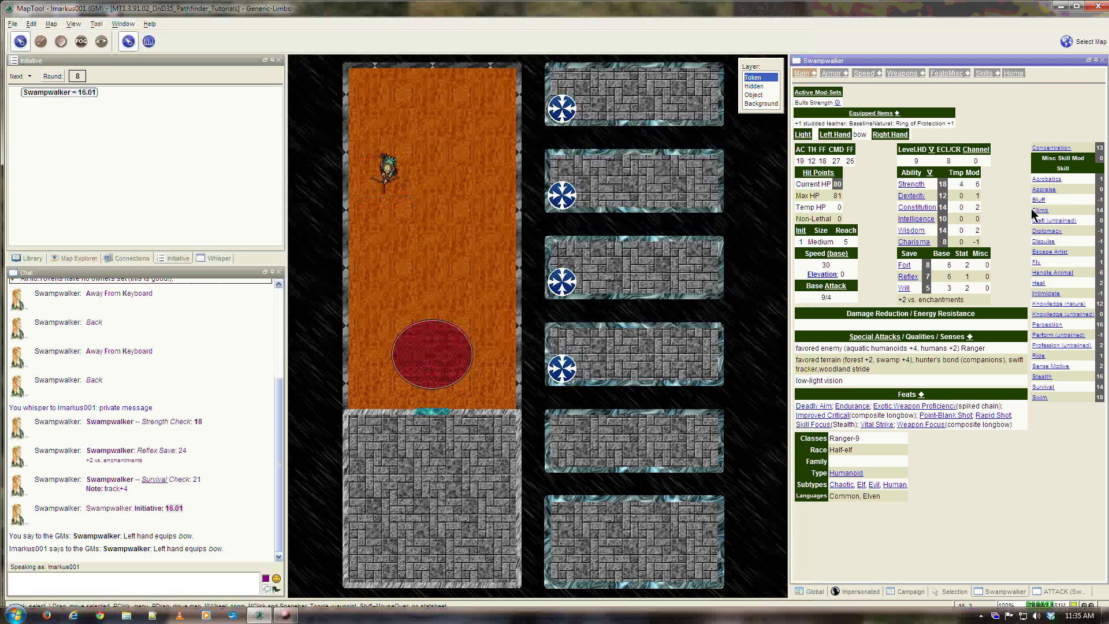
# - Give Swampwalker the Everburning 20 light from the character sheet, and open and close the token's edit dialog unchanged
pyautogui.click(804, 134)
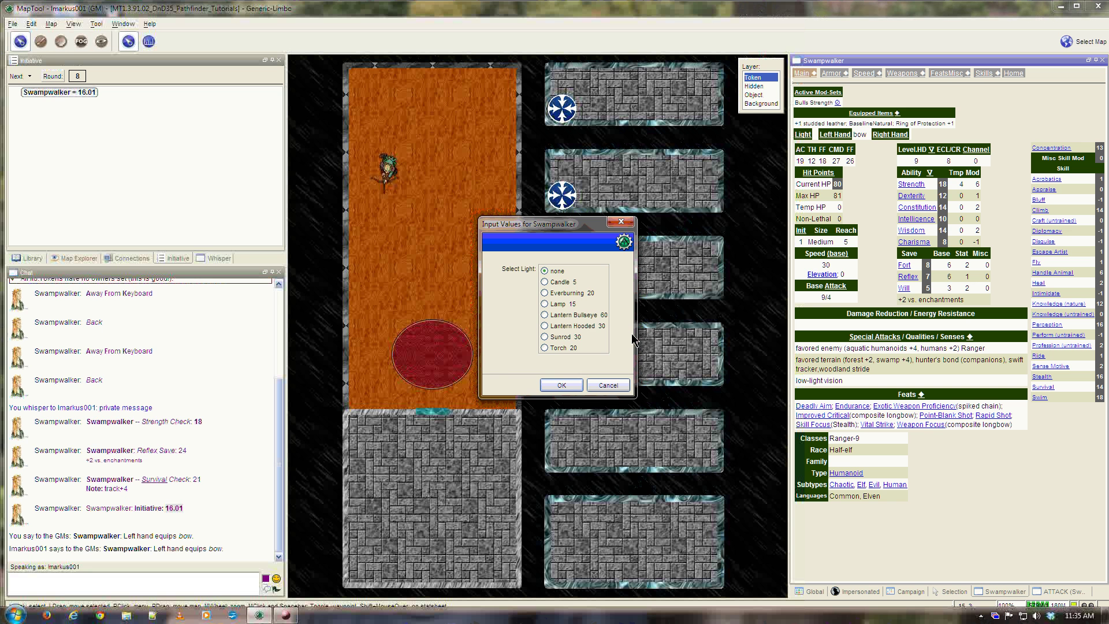
pyautogui.click(564, 385)
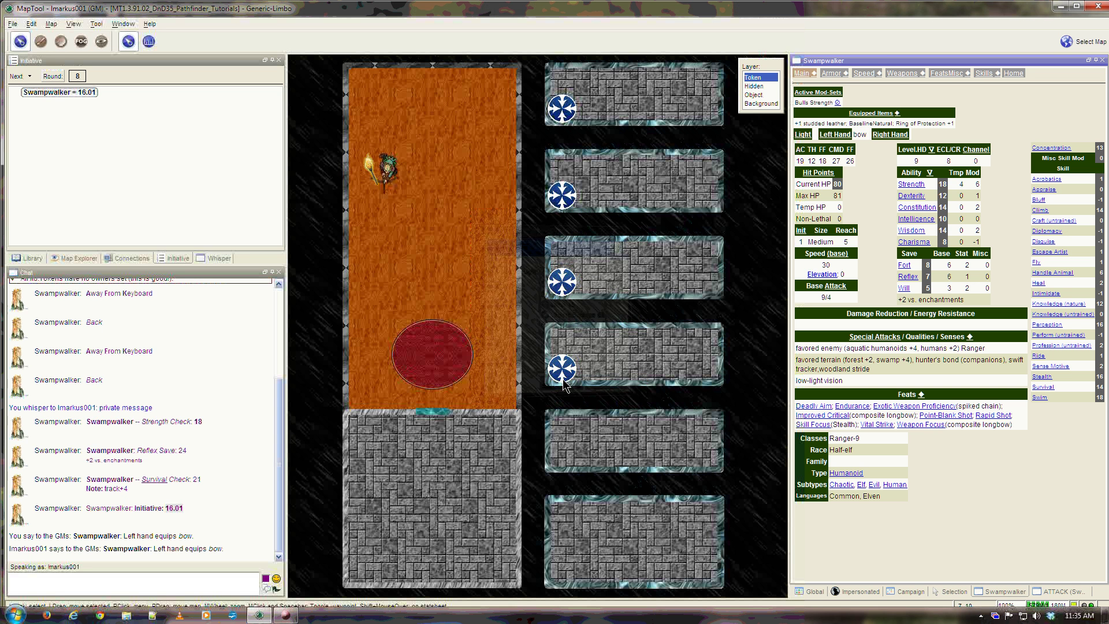
pyautogui.click(387, 173)
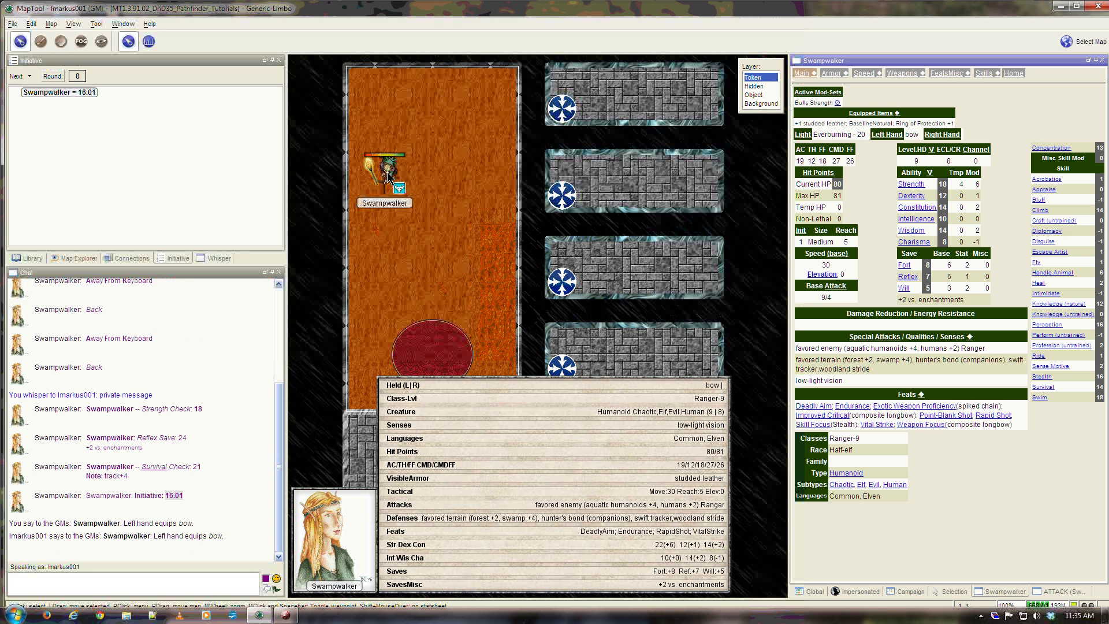
pyautogui.doubleClick(387, 171)
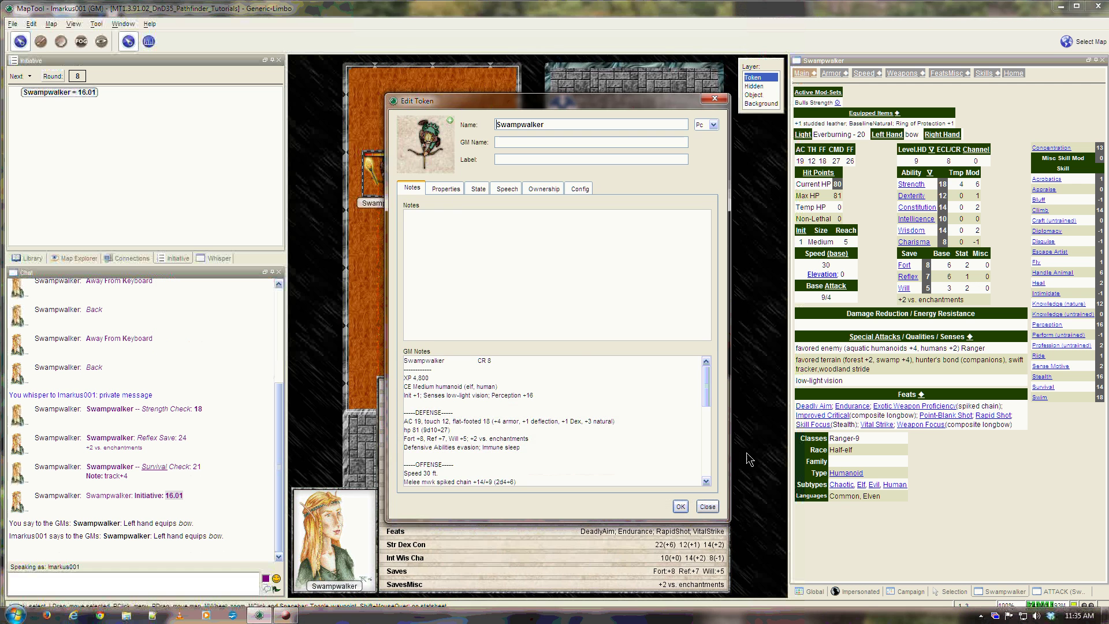
pyautogui.click(708, 507)
# - Turn off the token's D20 Everburning - 20 light source and set the character sheet's light to none
pyautogui.rightClick(395, 176)
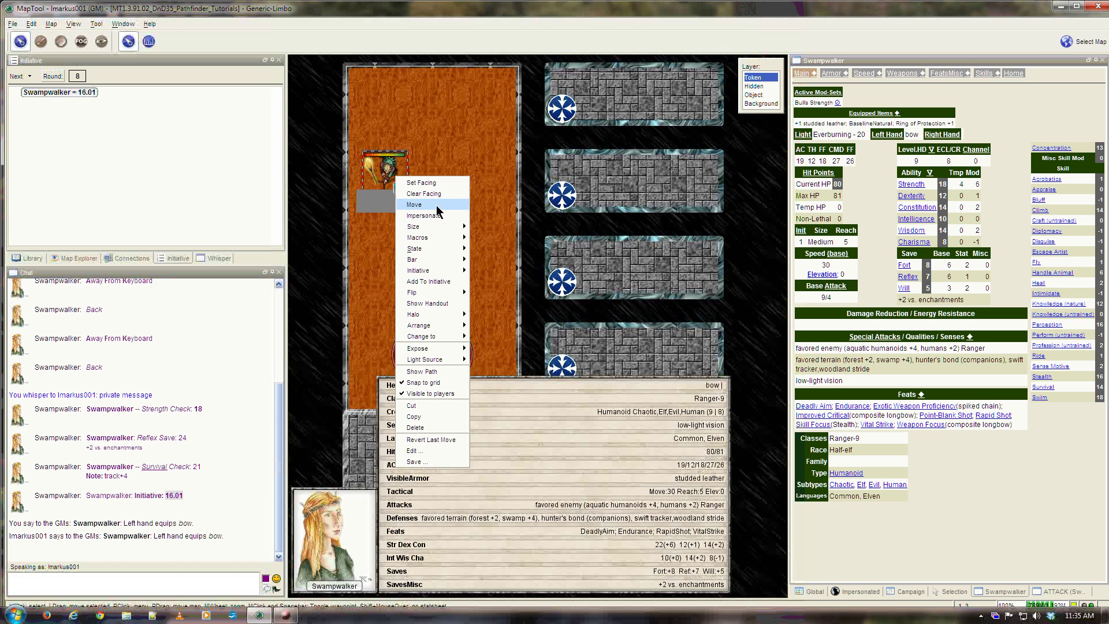
pyautogui.moveTo(421, 359)
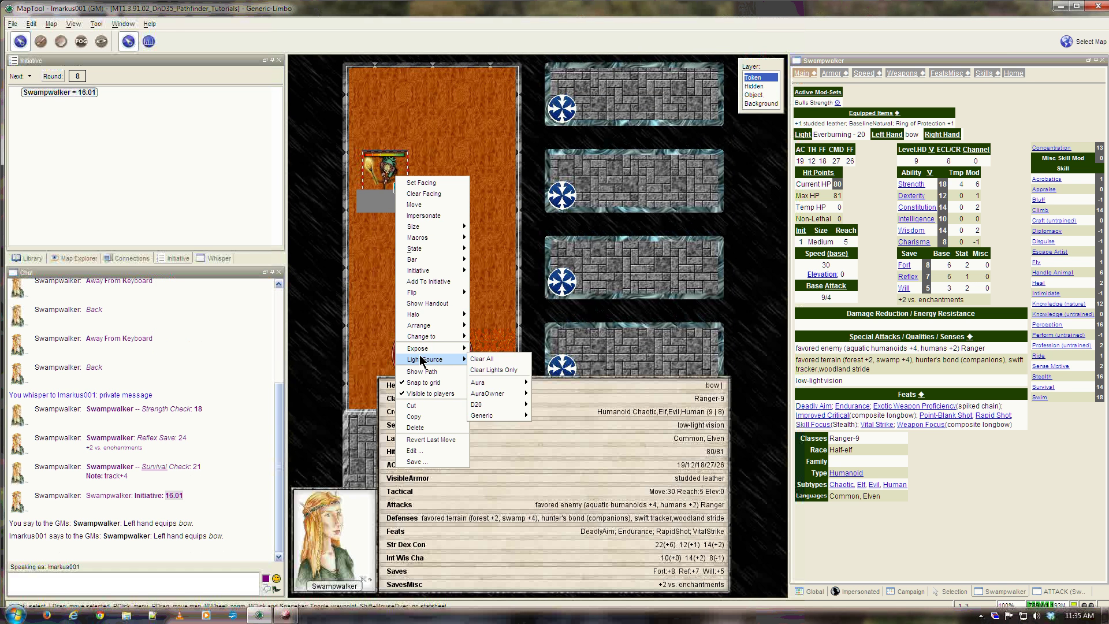
pyautogui.moveTo(491, 404)
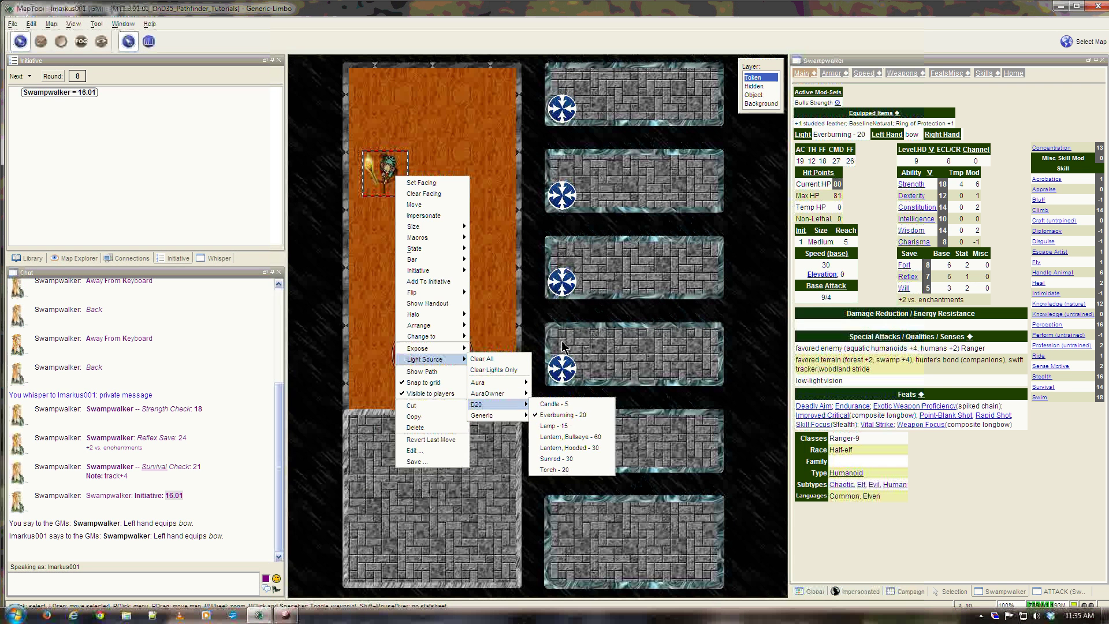
pyautogui.click(567, 416)
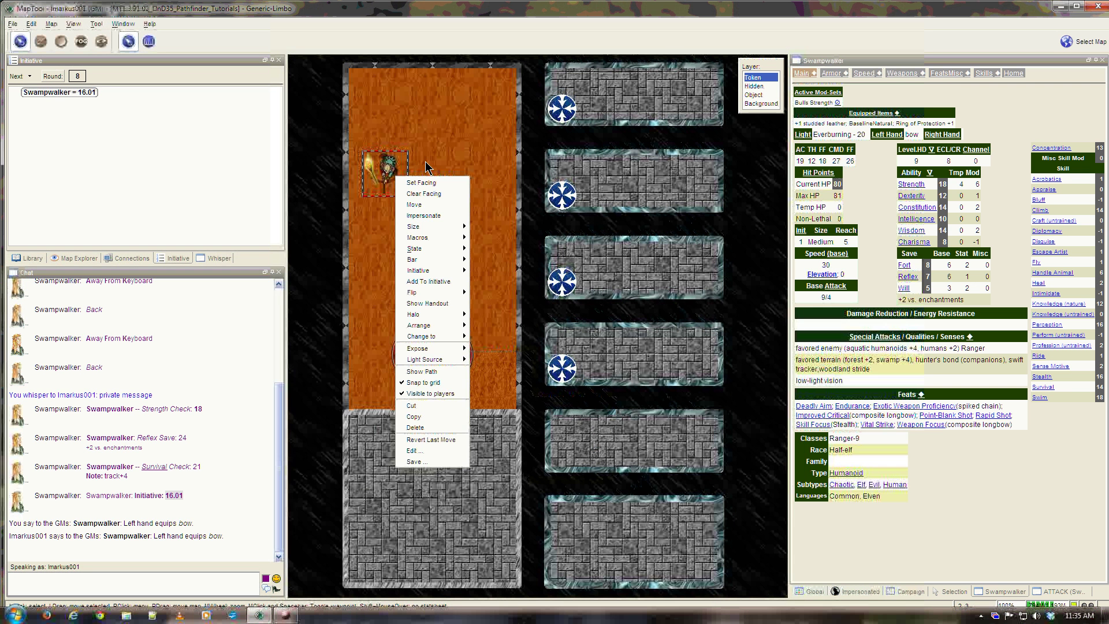
pyautogui.click(804, 137)
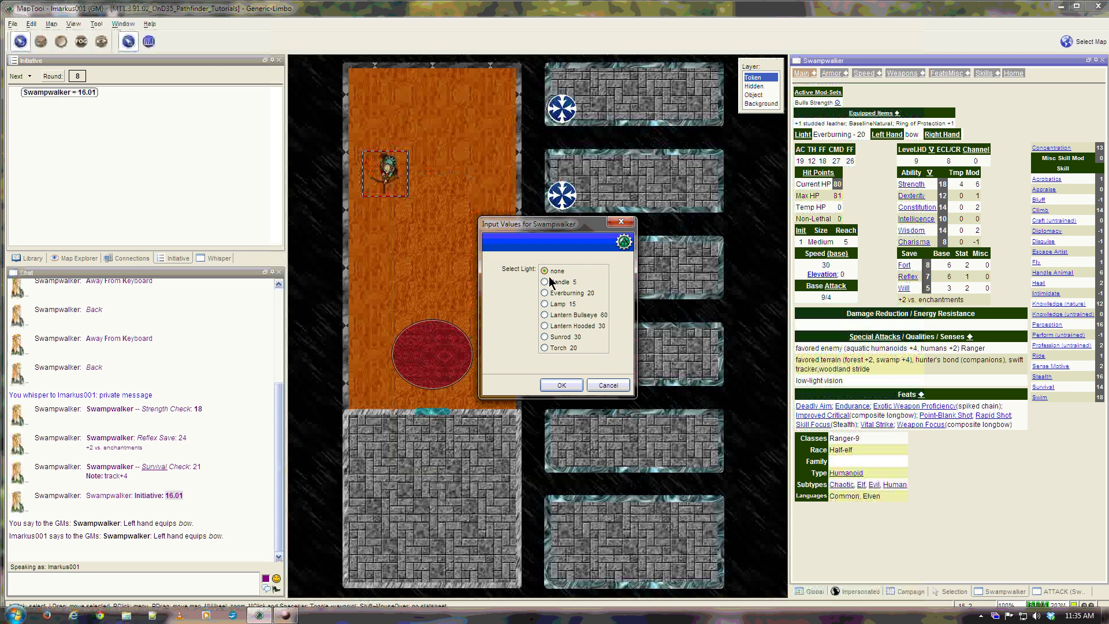
pyautogui.click(566, 385)
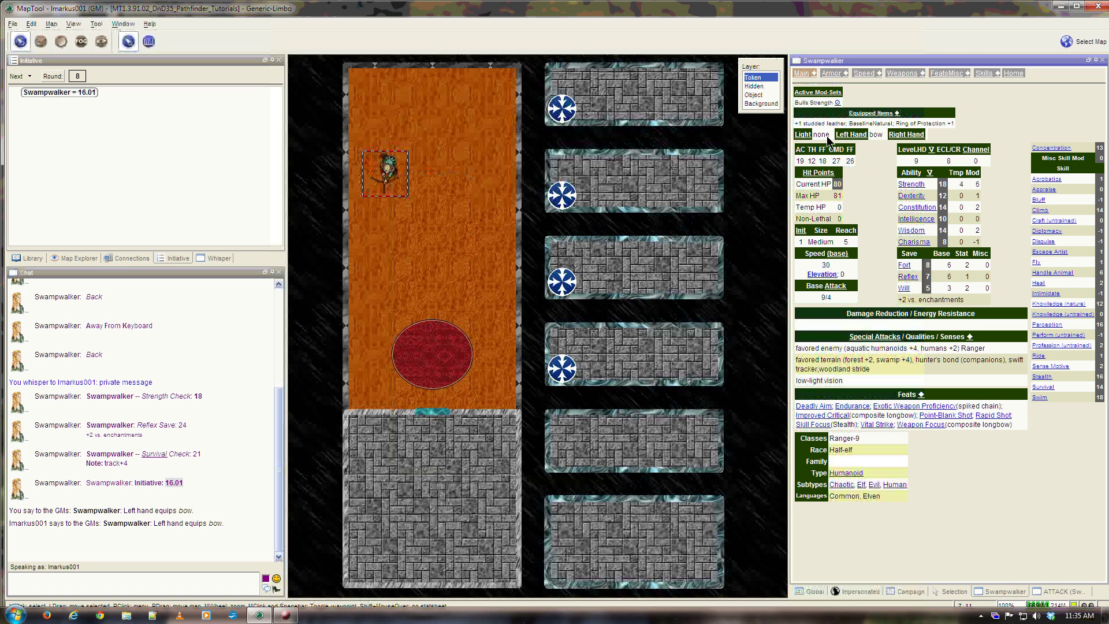
# - Examine the modifier details of Swampwalker's equipped items and the active Bulls Strength mod-set on the sheet
pyautogui.moveTo(811, 125)
pyautogui.moveTo(856, 127)
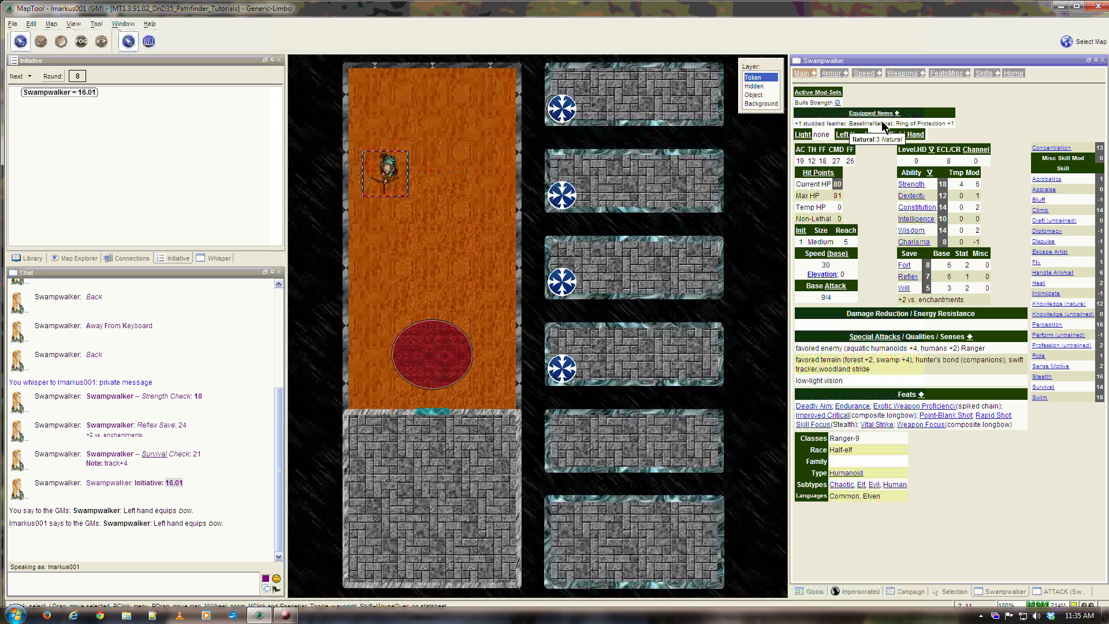
pyautogui.moveTo(915, 125)
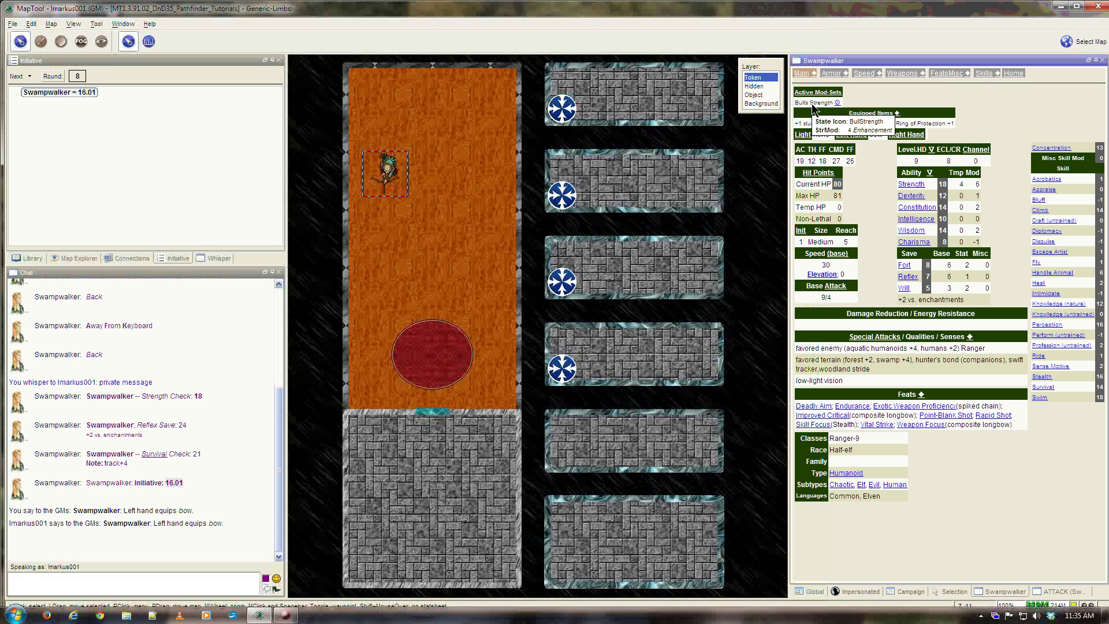
pyautogui.moveTo(386, 173)
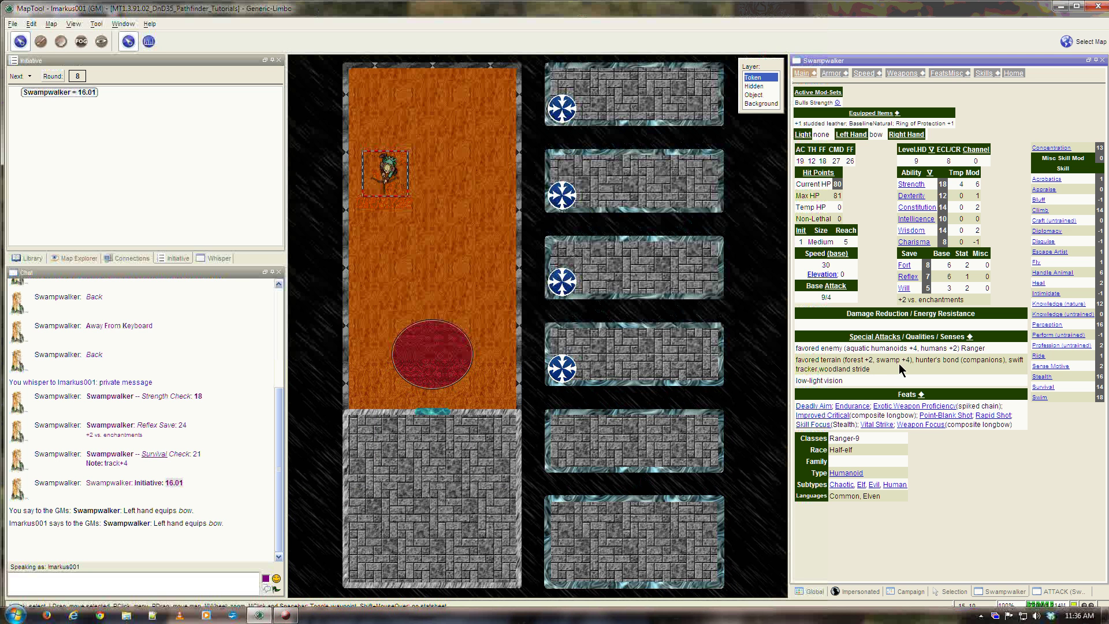
# - Set Swampwalker's elevation to 20 with the elevation type Fly
pyautogui.click(824, 275)
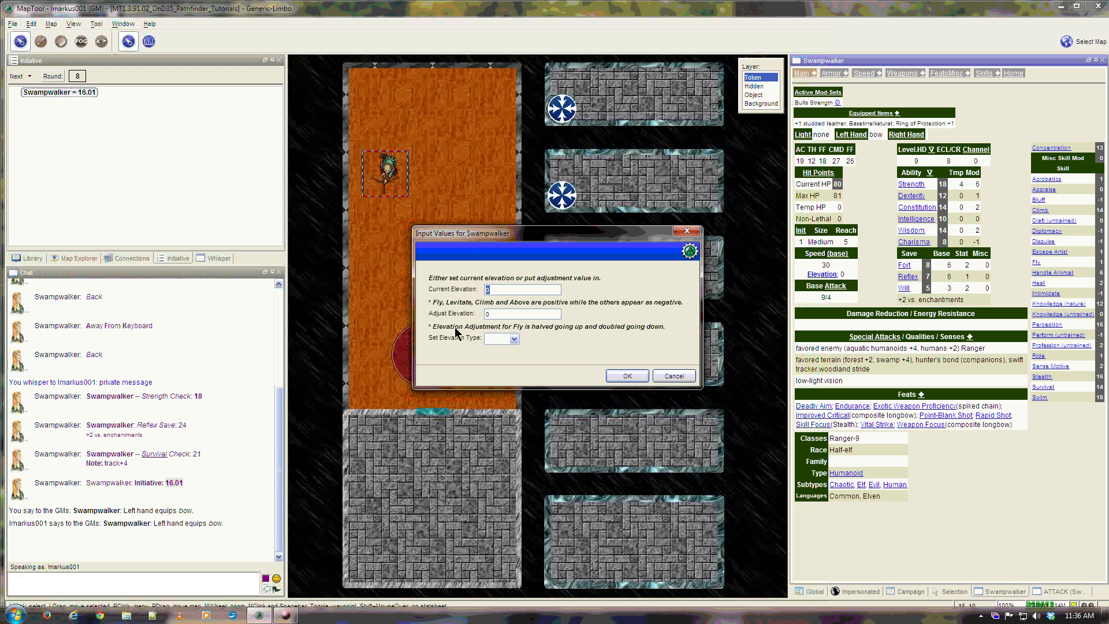
pyautogui.click(502, 339)
pyautogui.click(510, 356)
pyautogui.click(624, 377)
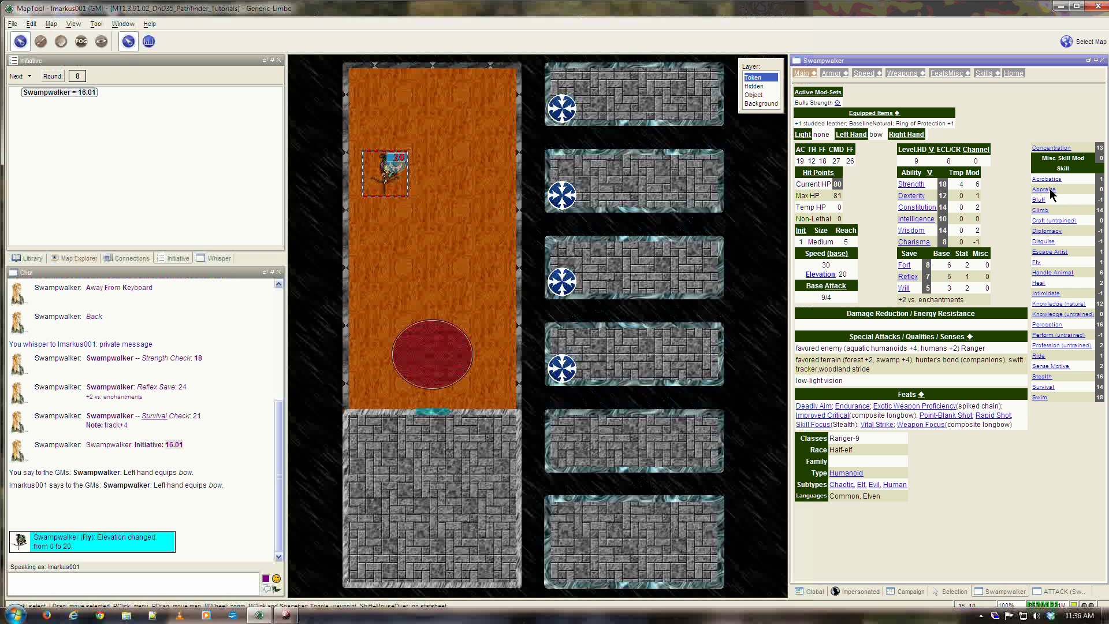
# - Roll another public Survival check for Swampwalker and inspect the roll's breakdown in the chat
pyautogui.click(1043, 387)
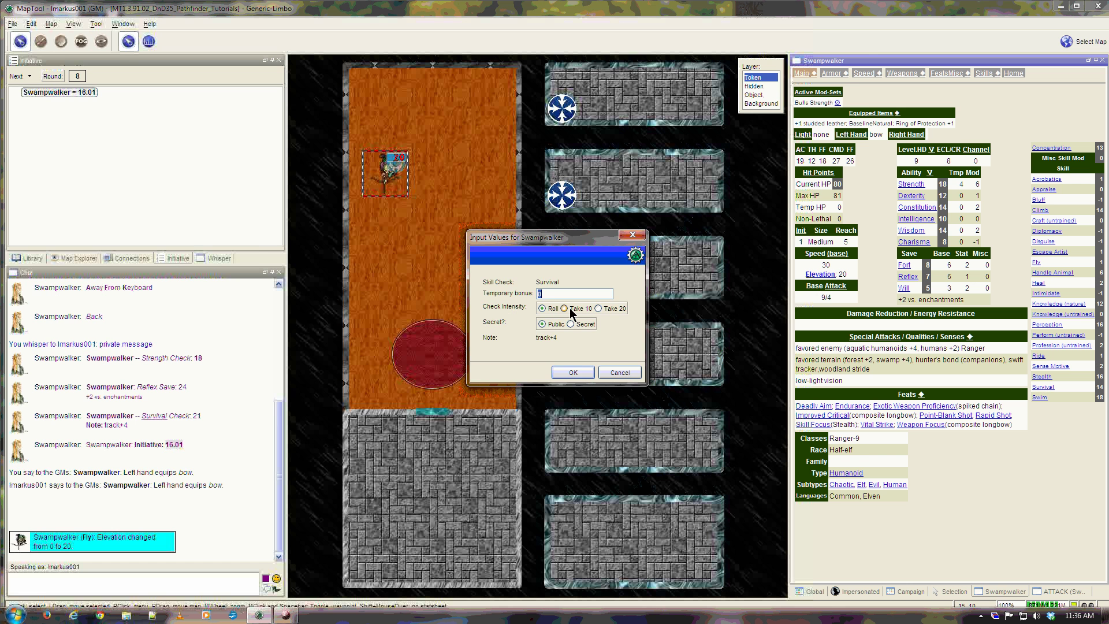
pyautogui.click(573, 373)
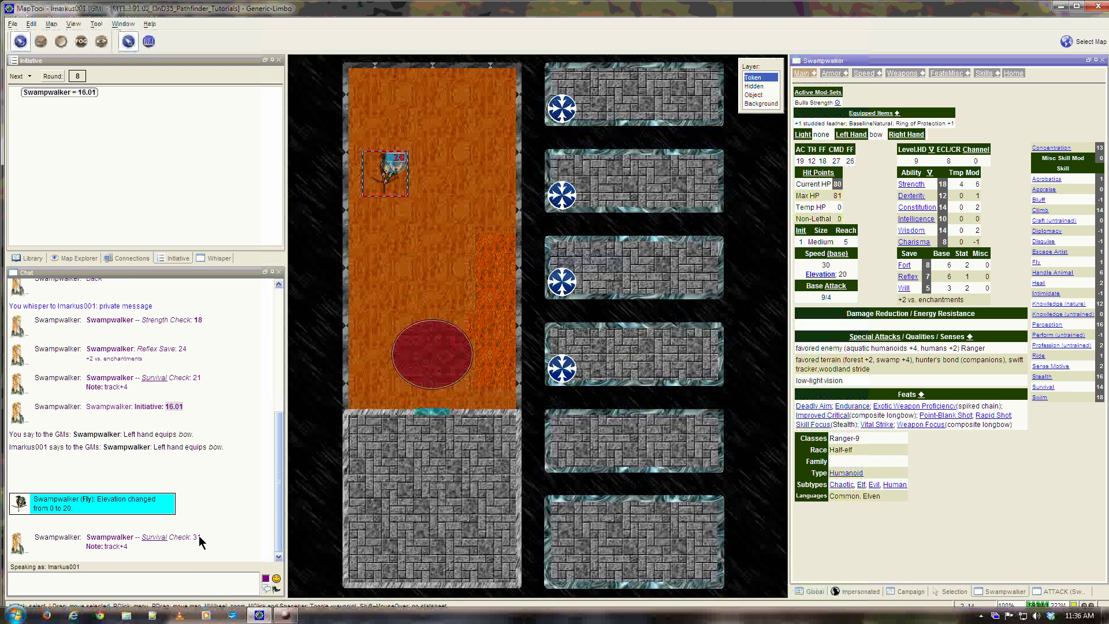
pyautogui.moveTo(198, 537)
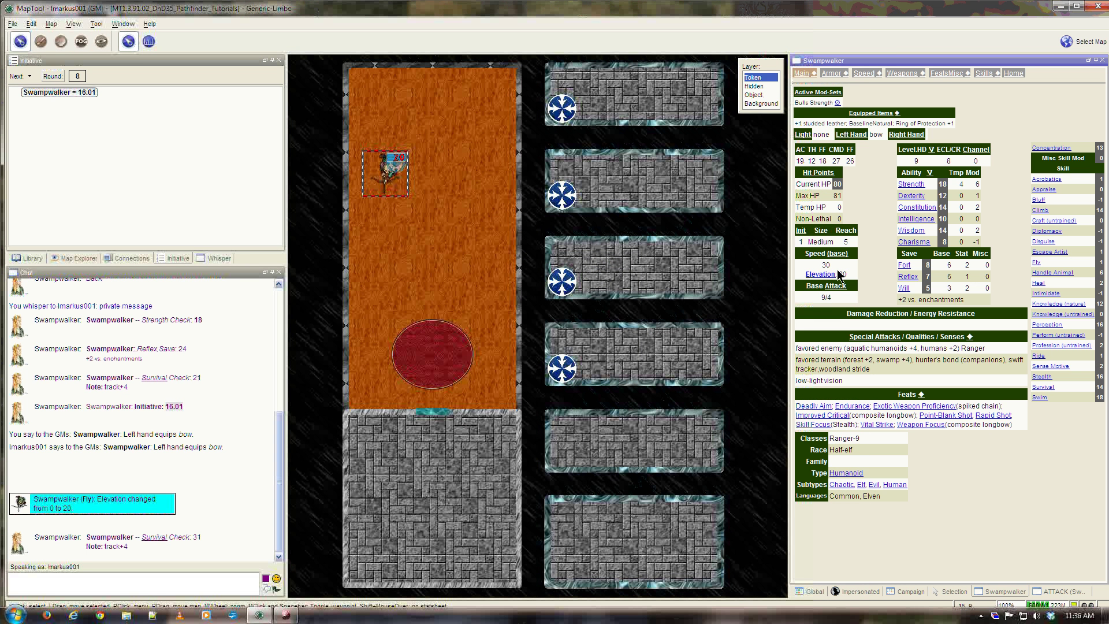
# - Make a full-round attack with the +1 composite longbow as Attack #1 and Power Attack/Deadly Aim enabled, and view the attack breakdown
pyautogui.click(1042, 591)
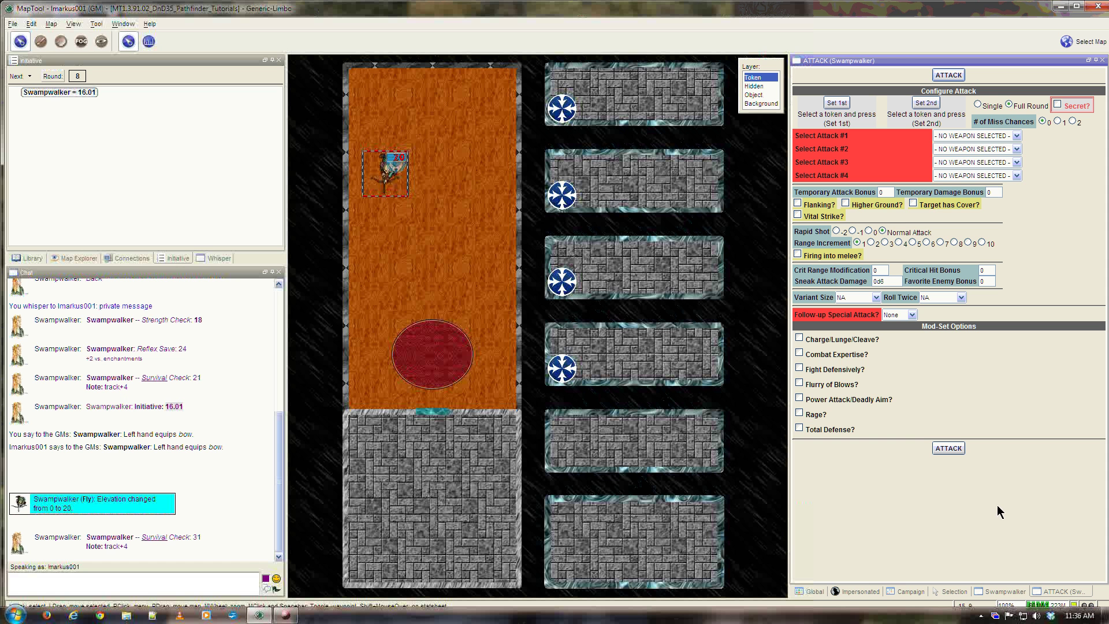
pyautogui.click(976, 137)
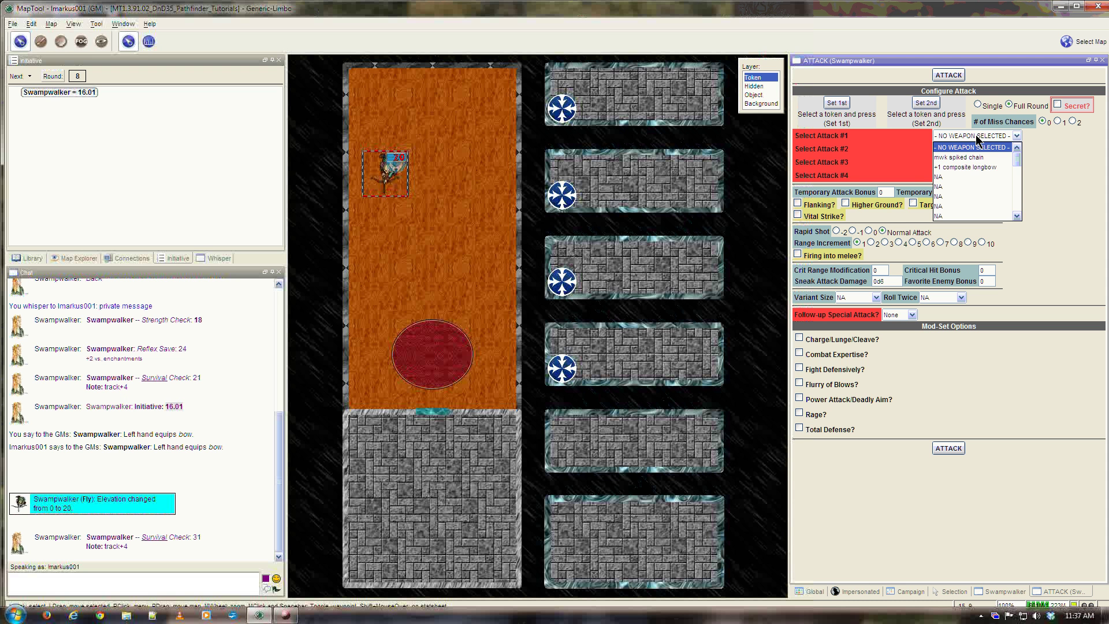
pyautogui.click(978, 166)
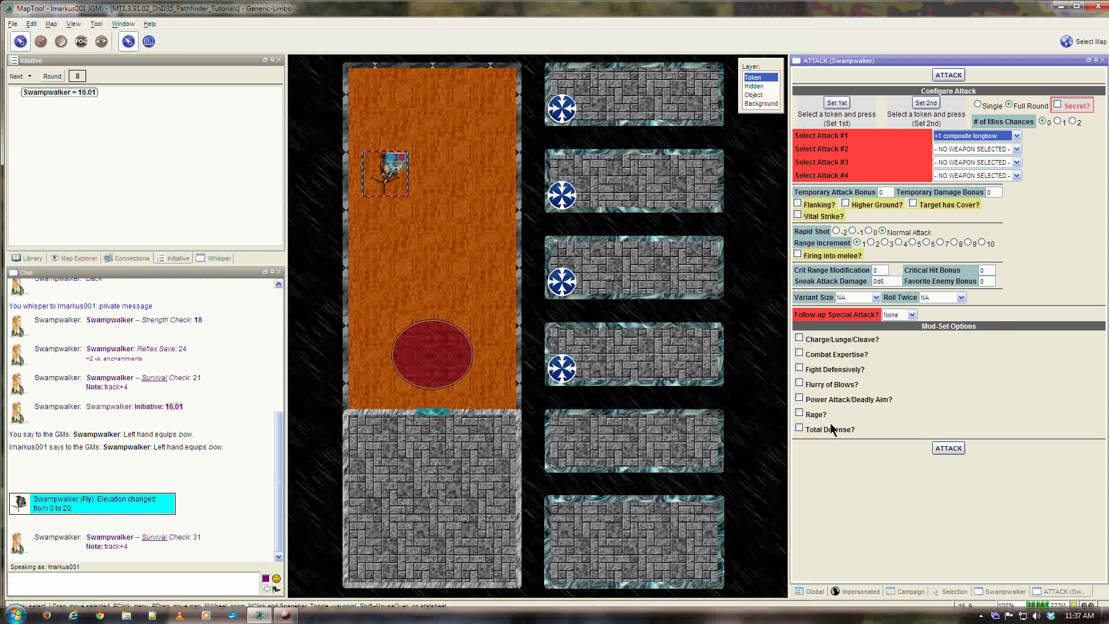
pyautogui.click(801, 398)
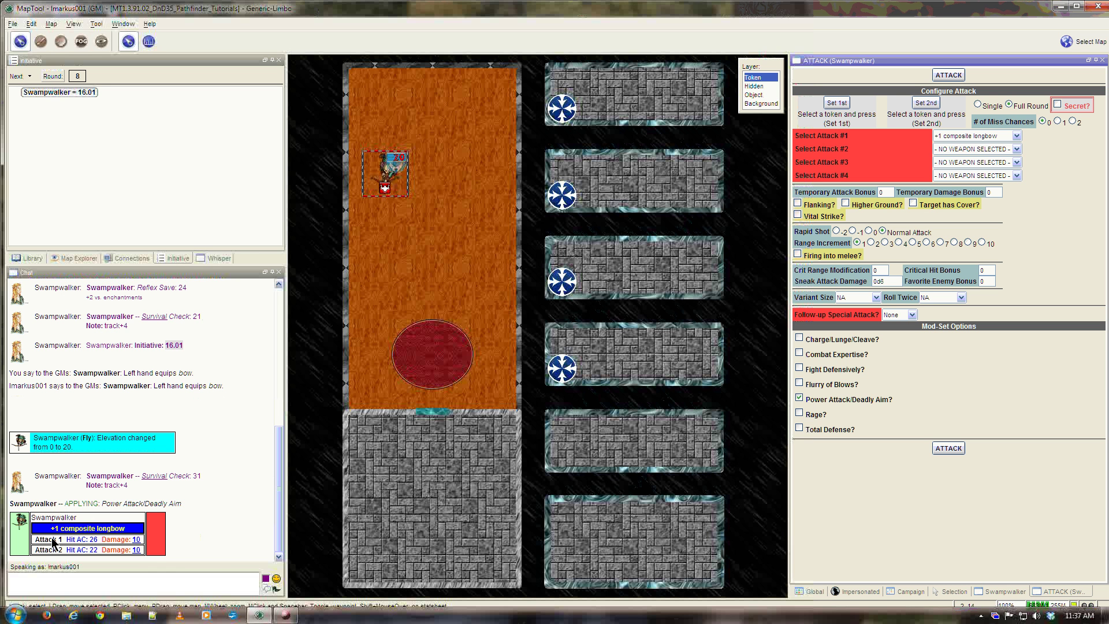
pyautogui.moveTo(52, 543)
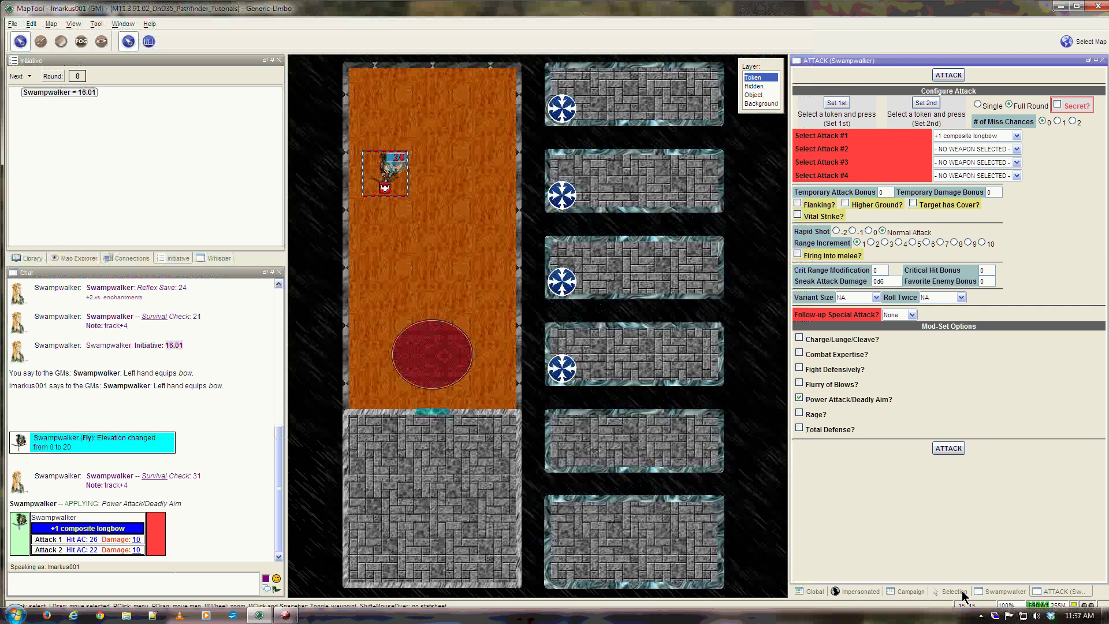
# - Summon one NA01 Dog beside Swampwalker at X-coordinate 2 and Y-coordinate 4
pyautogui.click(907, 592)
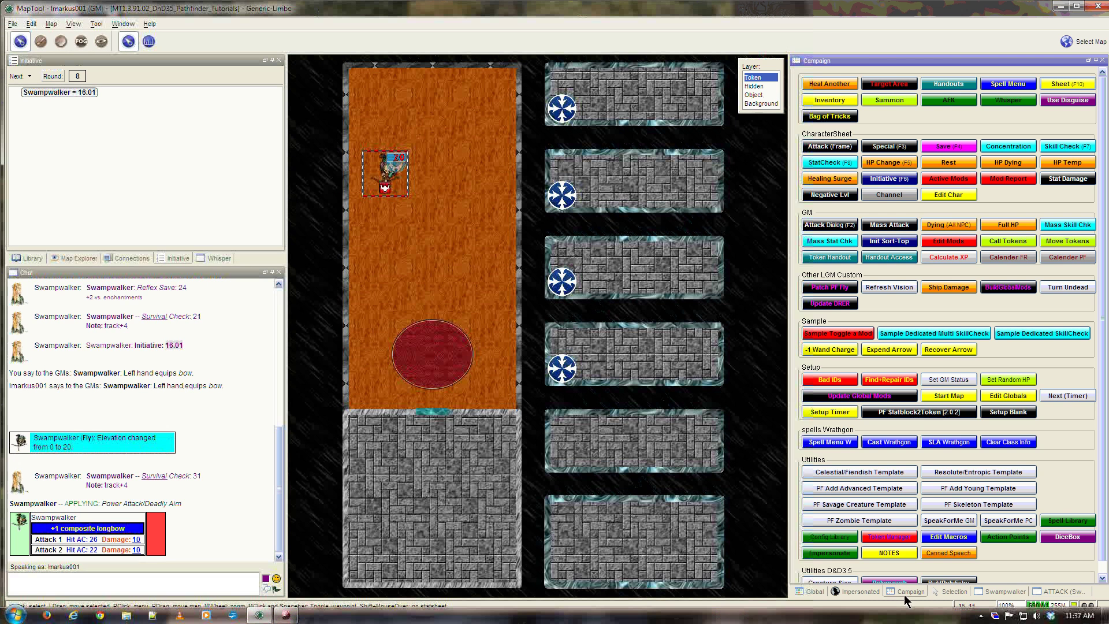
pyautogui.click(890, 99)
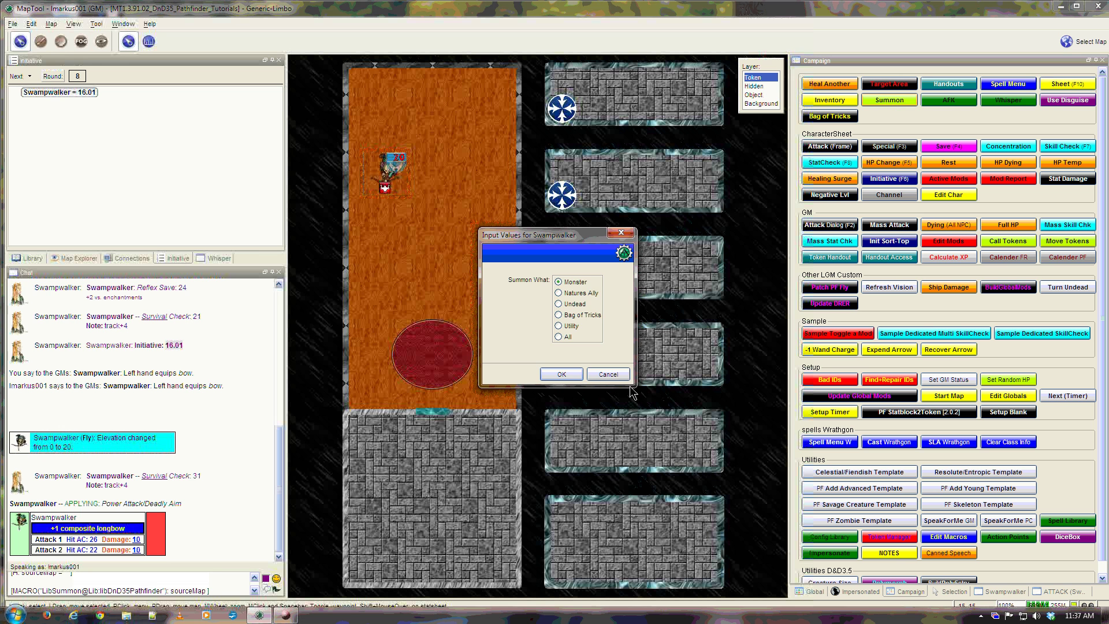
pyautogui.click(560, 375)
pyautogui.click(610, 297)
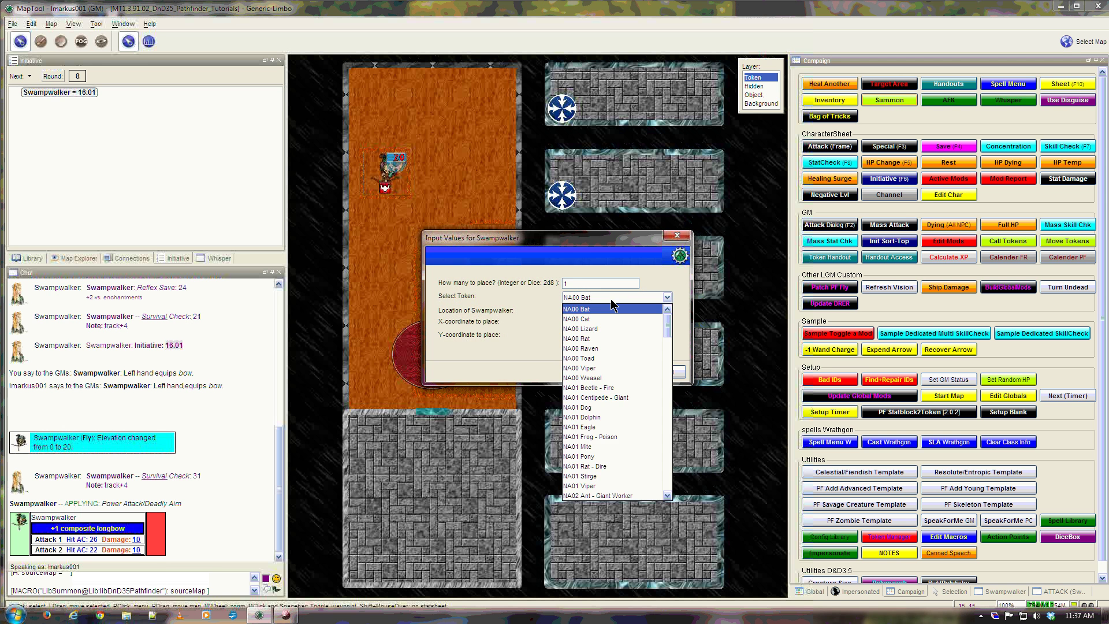
pyautogui.click(597, 407)
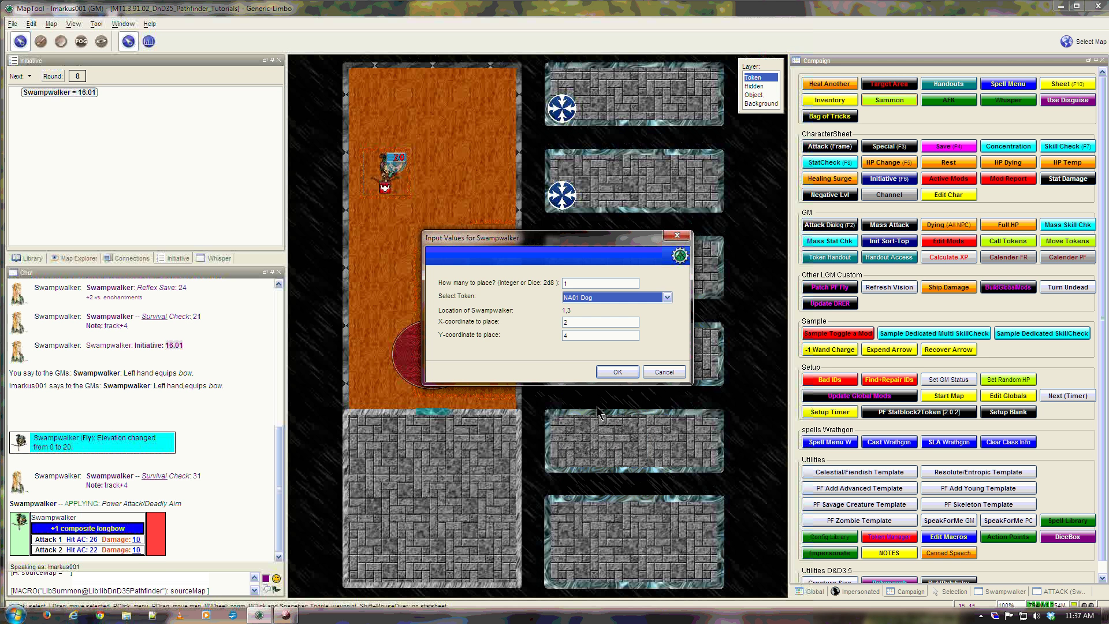
pyautogui.click(617, 373)
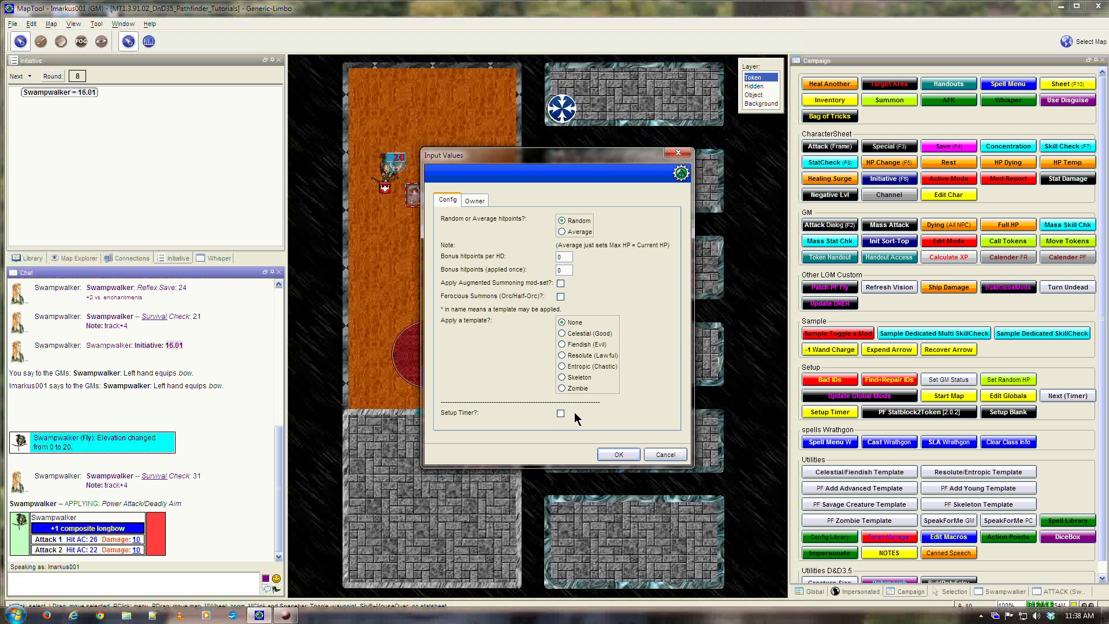
# - Review the owner setting, accept the summoning with random hitpoints and no template, and view the dog's stat sheet
pyautogui.click(473, 201)
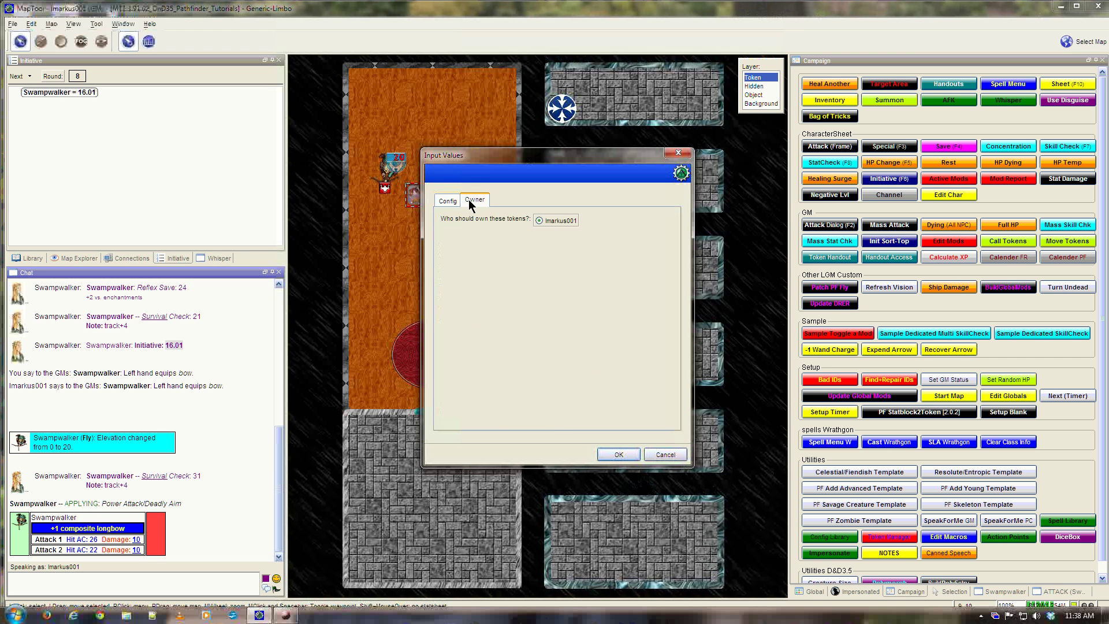
pyautogui.click(447, 201)
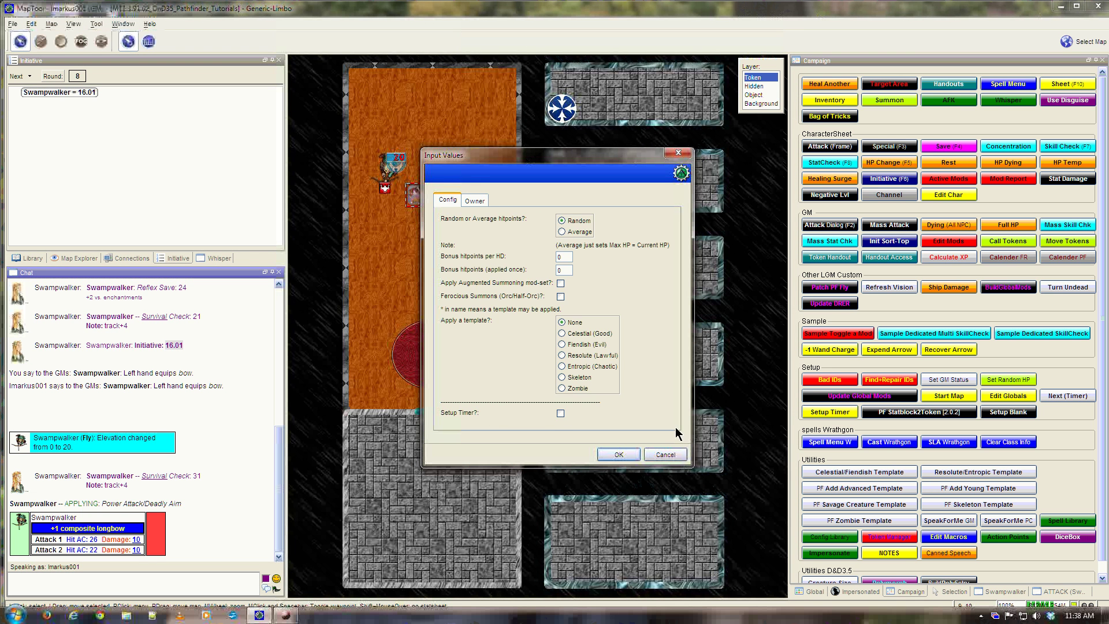
pyautogui.click(629, 453)
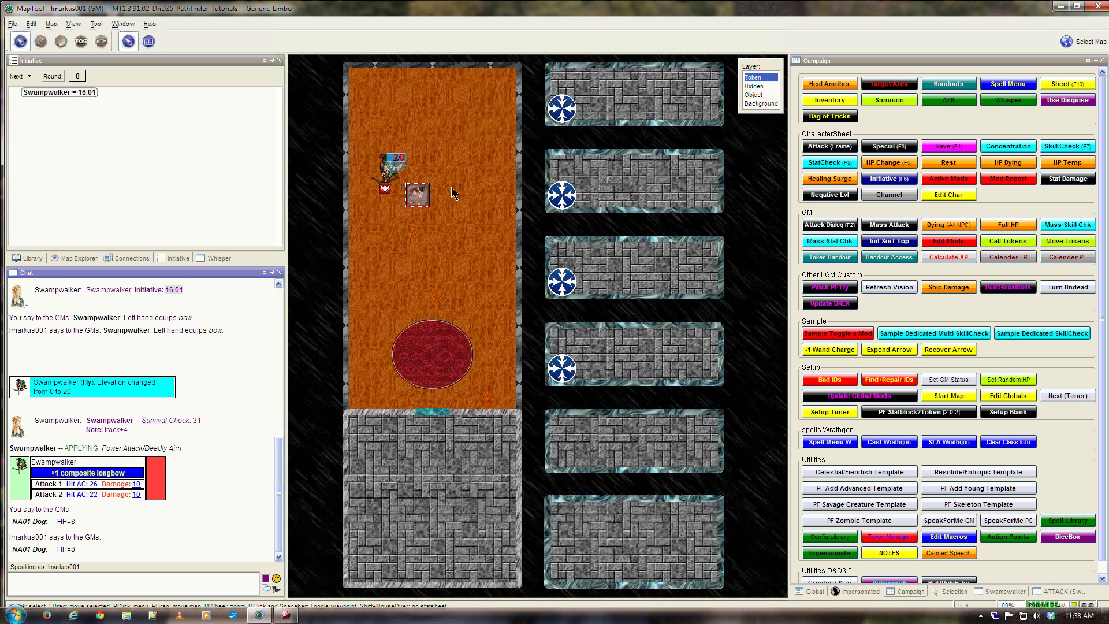
pyautogui.moveTo(419, 197)
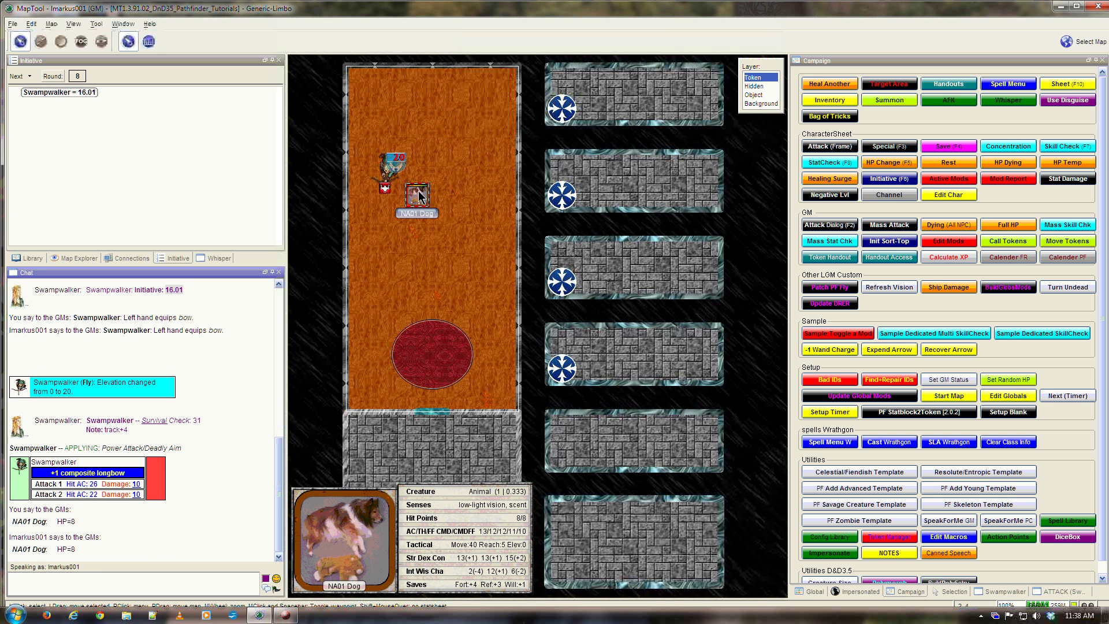
# - Move the dog token far southeast of Swampwalker, into the open dark area beyond the rooms
pyautogui.scroll(-5, 451, 294)
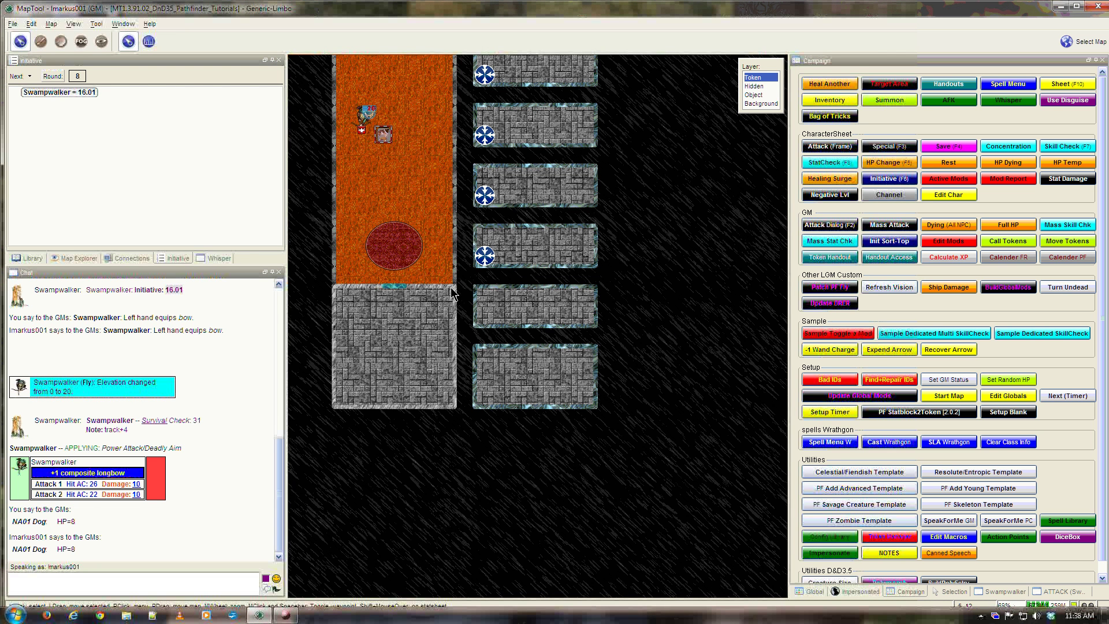
pyautogui.scroll(-5, 451, 294)
pyautogui.moveTo(397, 170)
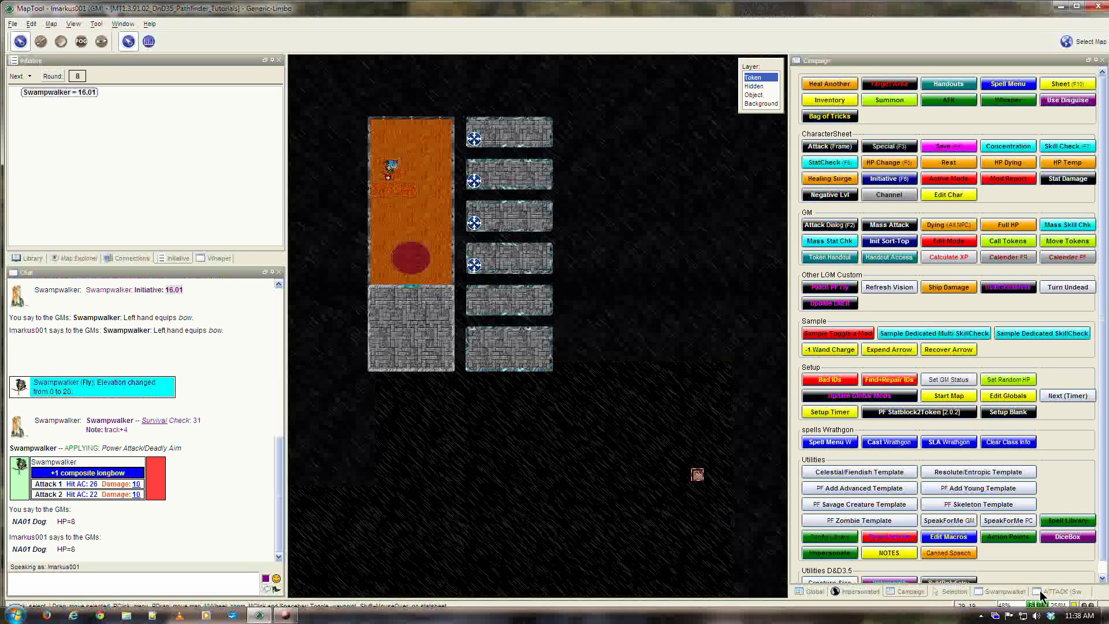
# - Set the dog as the first target in Swampwalker's attack frame and check its range
pyautogui.click(1041, 592)
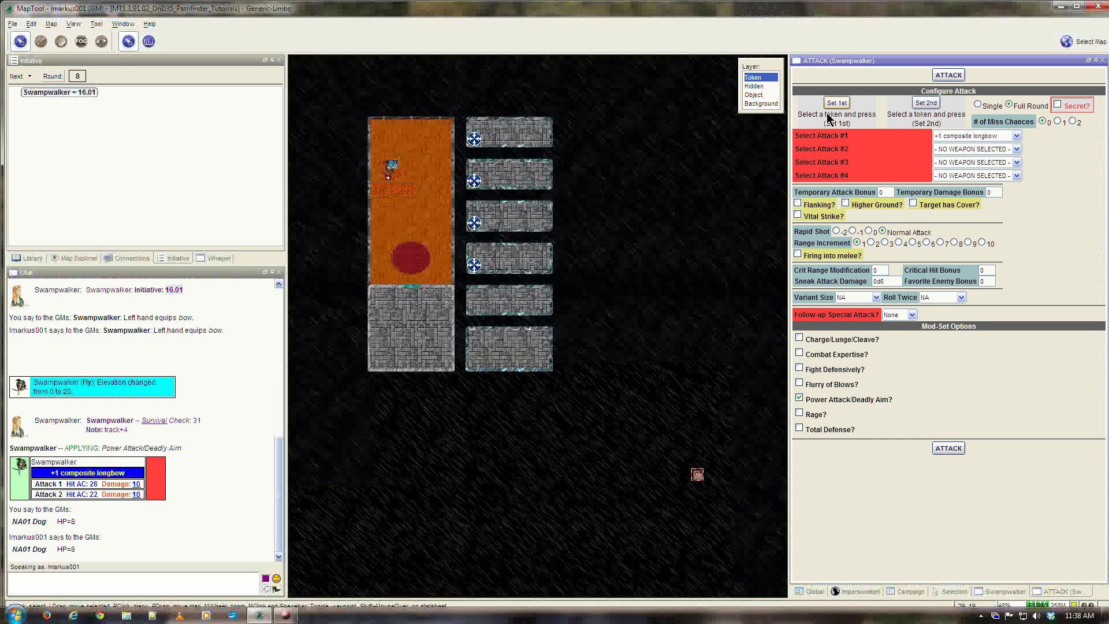
pyautogui.click(698, 477)
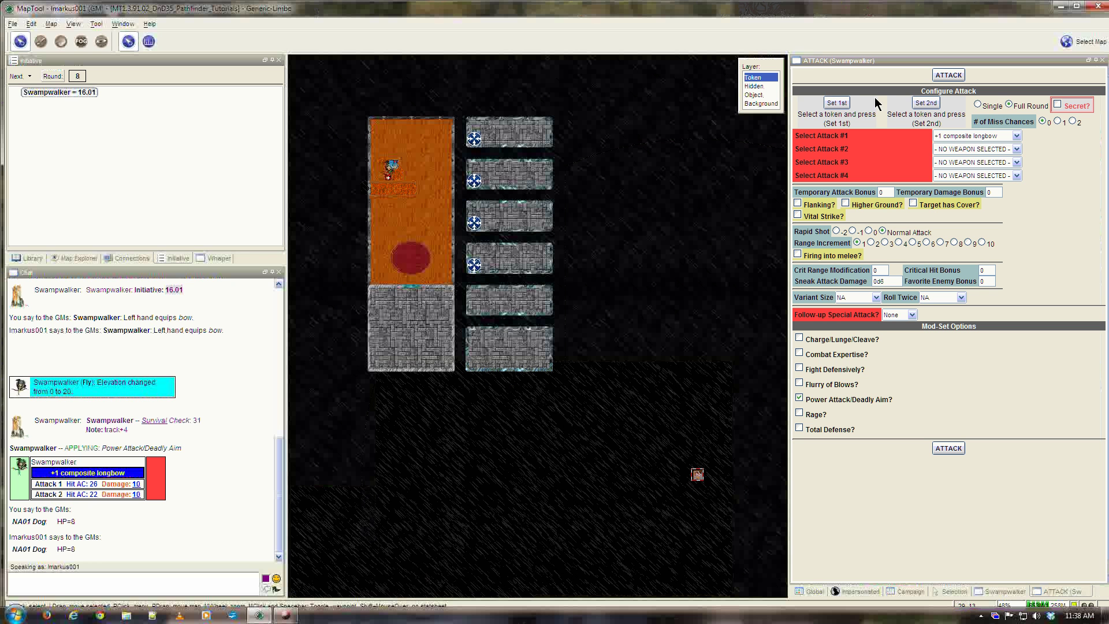
pyautogui.click(838, 103)
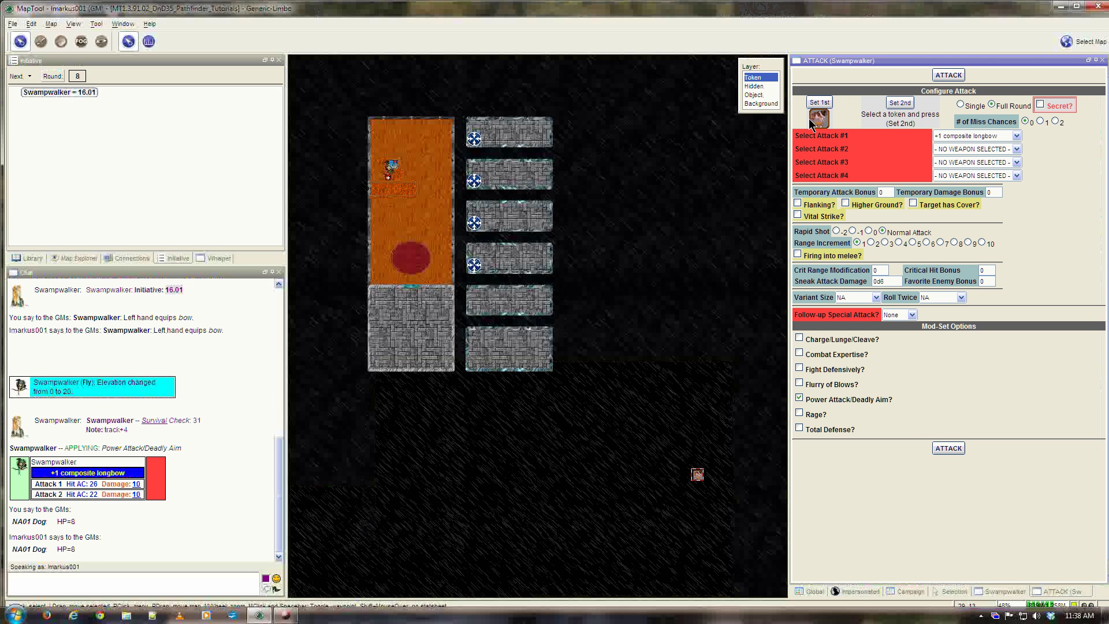
pyautogui.moveTo(818, 123)
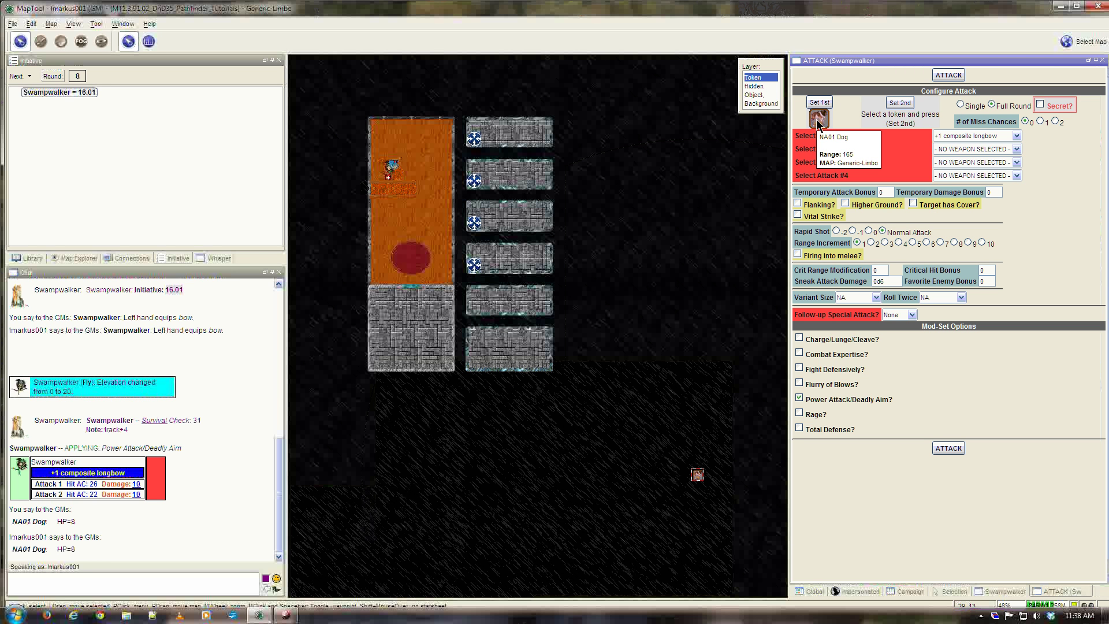
# - Make a full-round +1 composite longbow attack against the dog and inspect the attack result and target distance
pyautogui.click(949, 448)
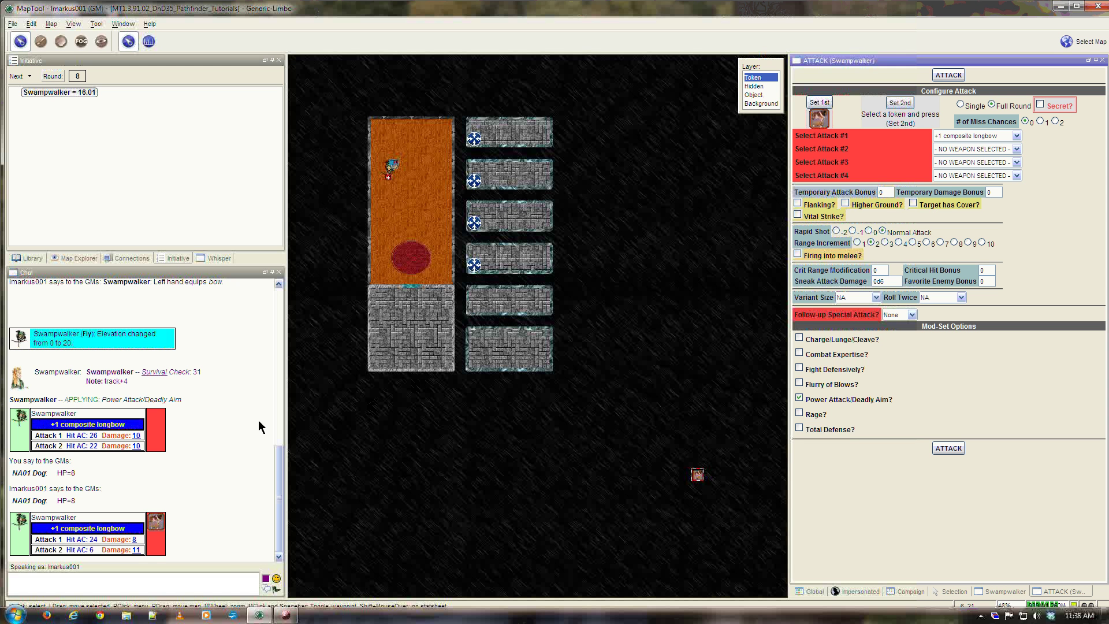
pyautogui.moveTo(44, 544)
pyautogui.moveTo(820, 123)
pyautogui.moveTo(391, 167)
# - Choose the mwk spiked chain as Attack #2 alongside the +1 composite longbow and attack the dog with both weapons
pyautogui.click(981, 139)
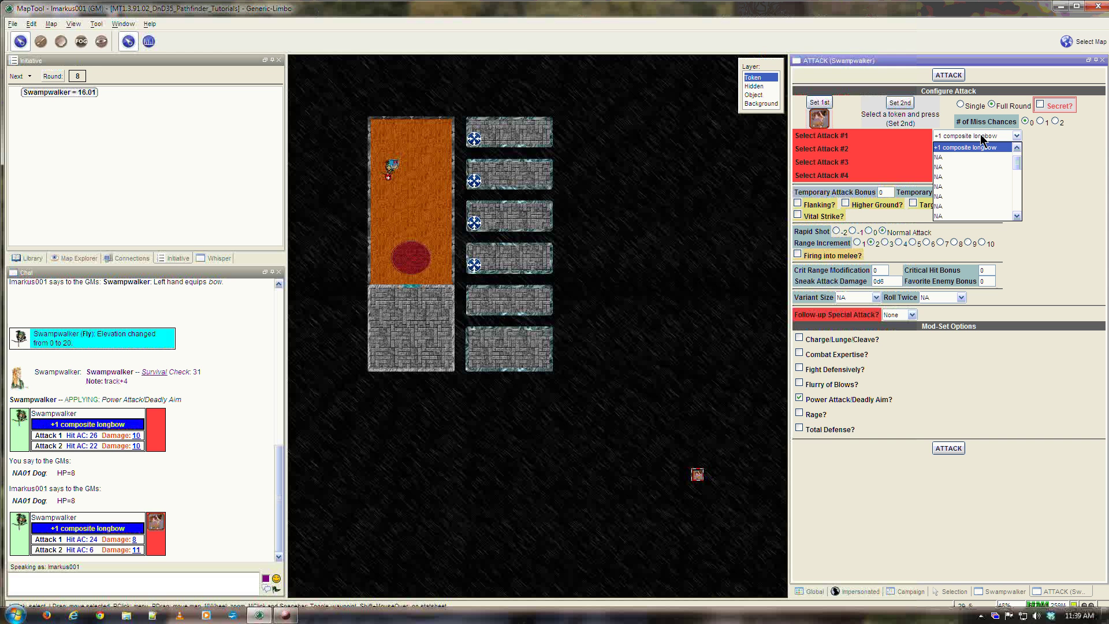
pyautogui.click(1017, 148)
pyautogui.click(1042, 148)
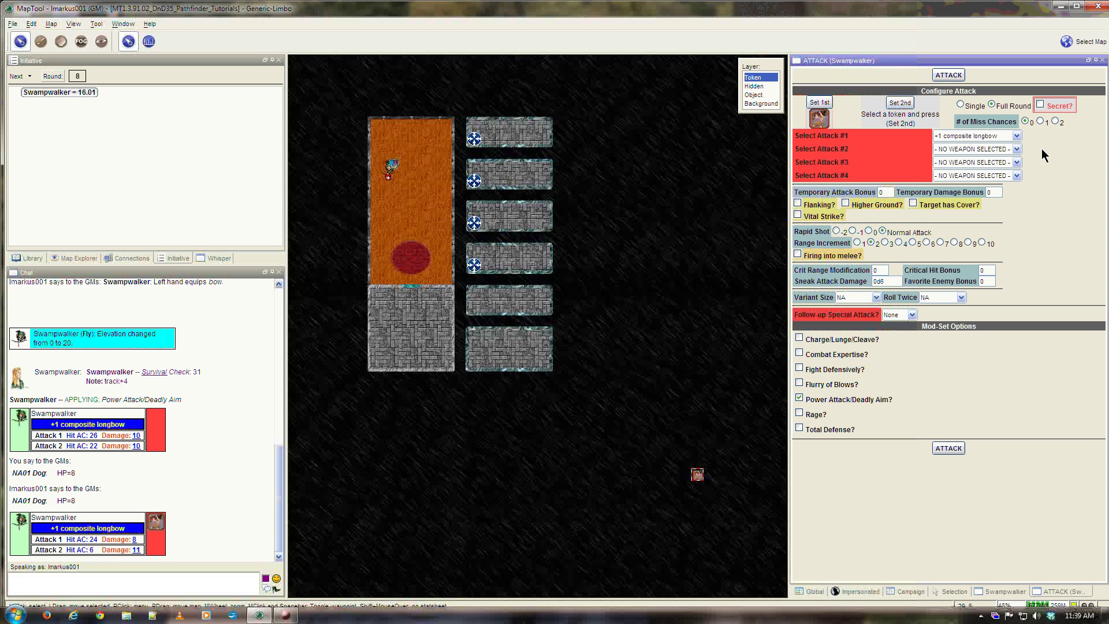
pyautogui.click(962, 148)
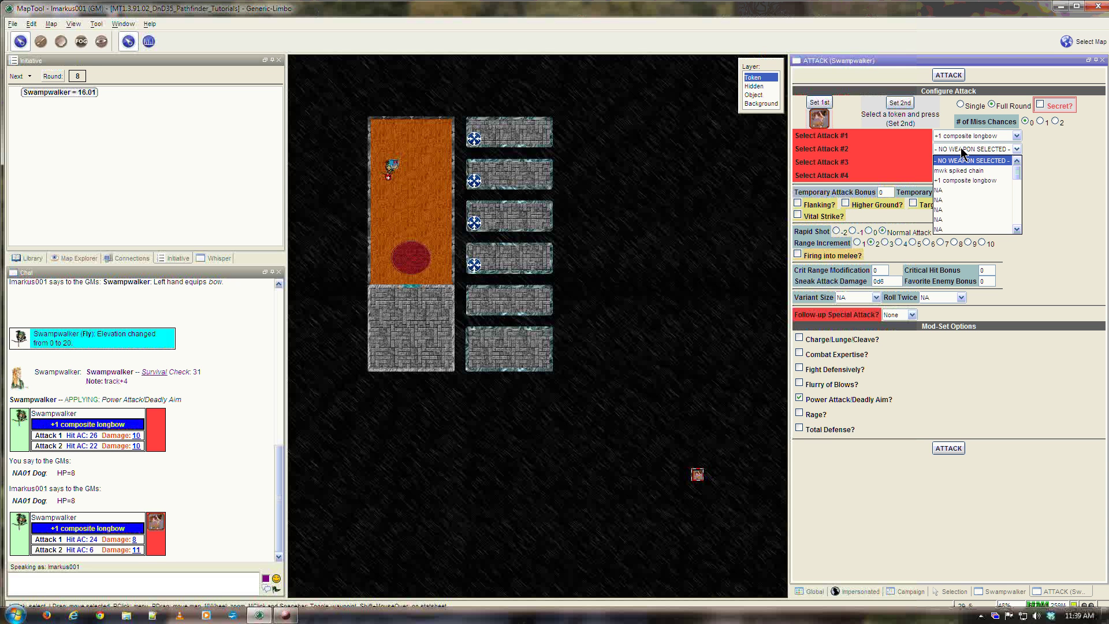
pyautogui.click(961, 149)
pyautogui.click(958, 136)
pyautogui.click(957, 138)
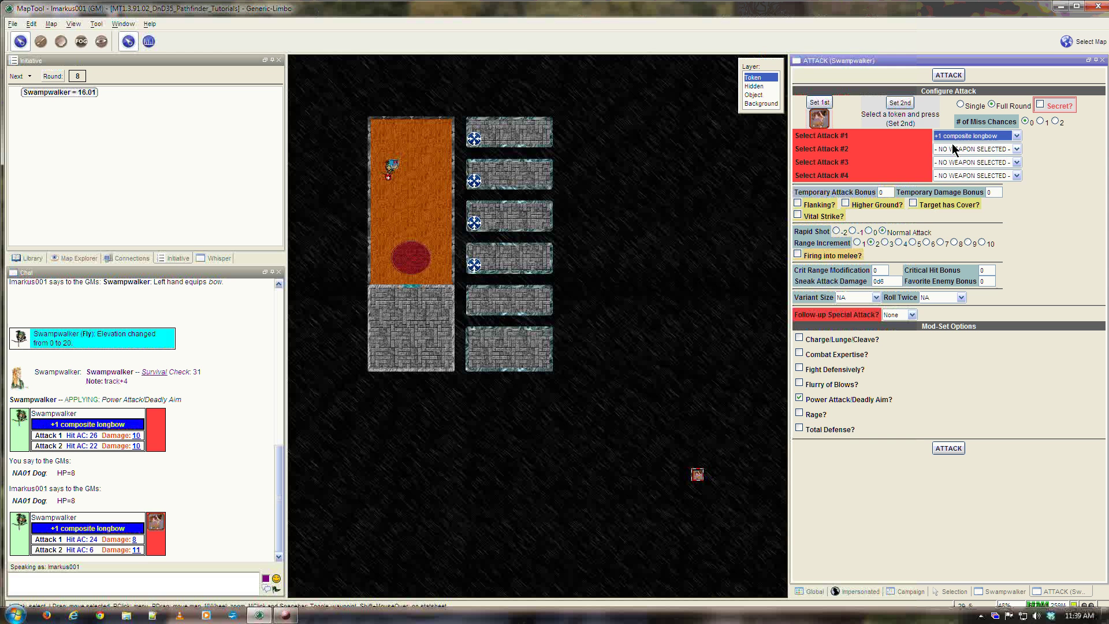
pyautogui.click(952, 150)
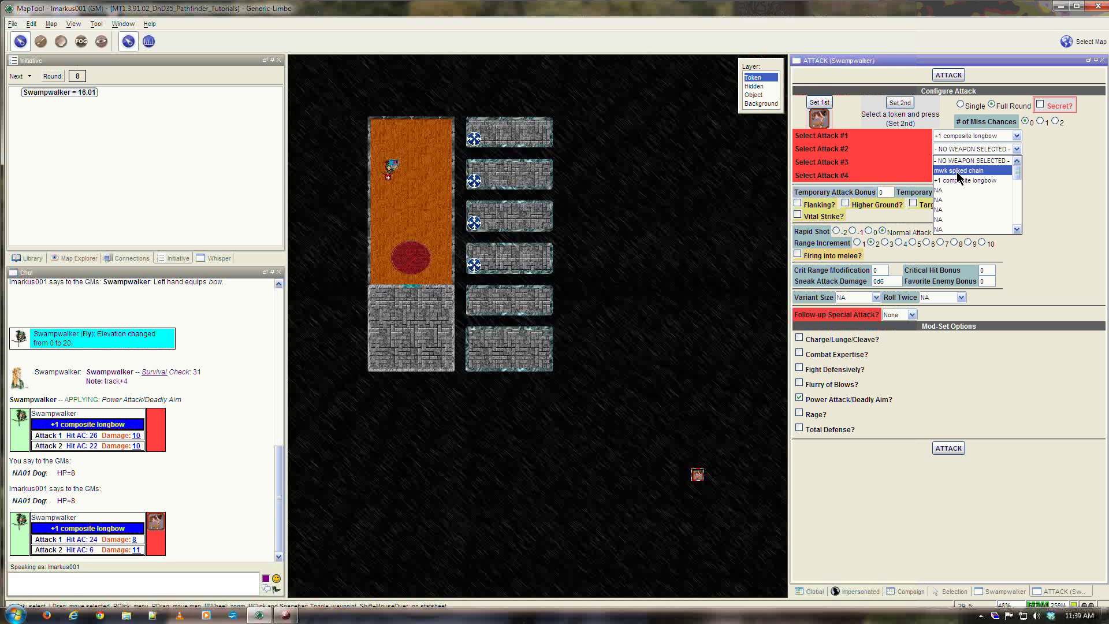
pyautogui.click(957, 172)
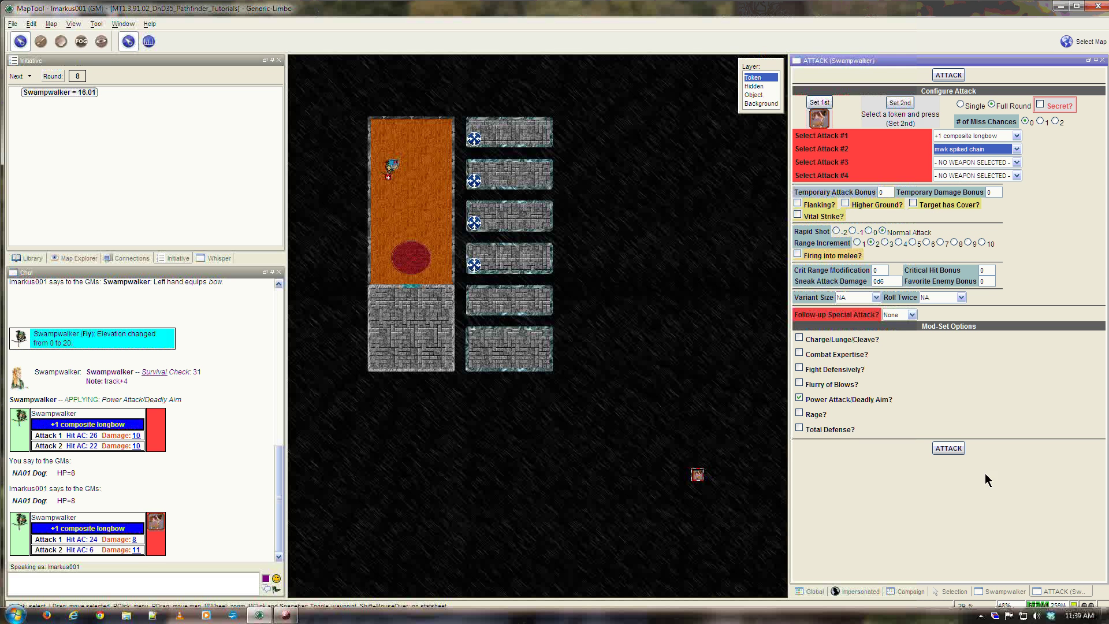
pyautogui.click(949, 448)
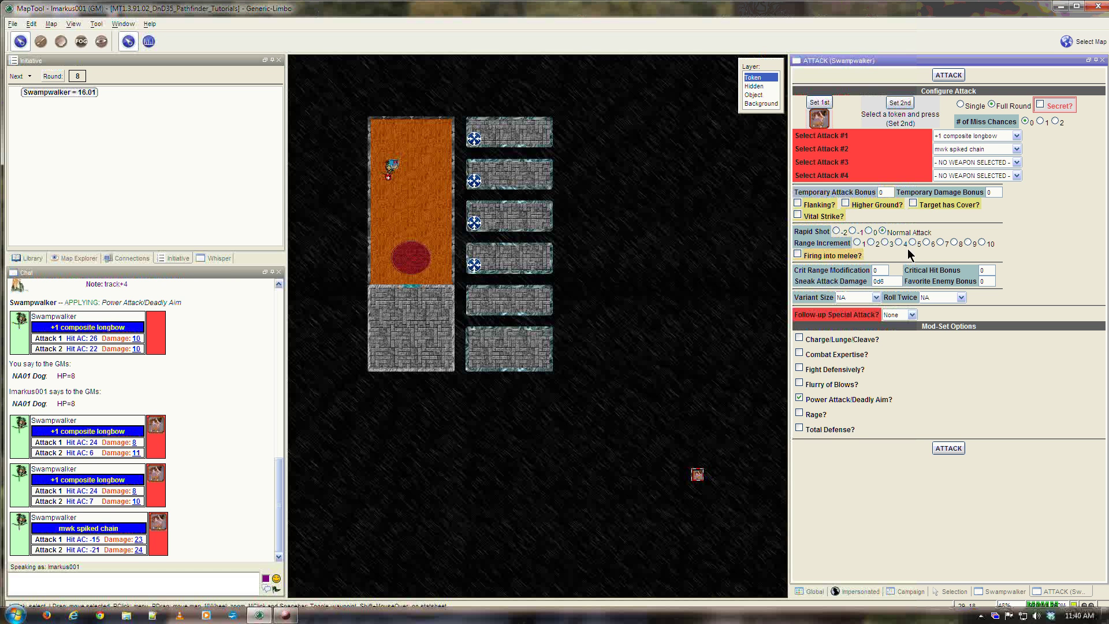
# - Reset Attack #2 to no weapon selected in Swampwalker's attack frame
pyautogui.click(959, 148)
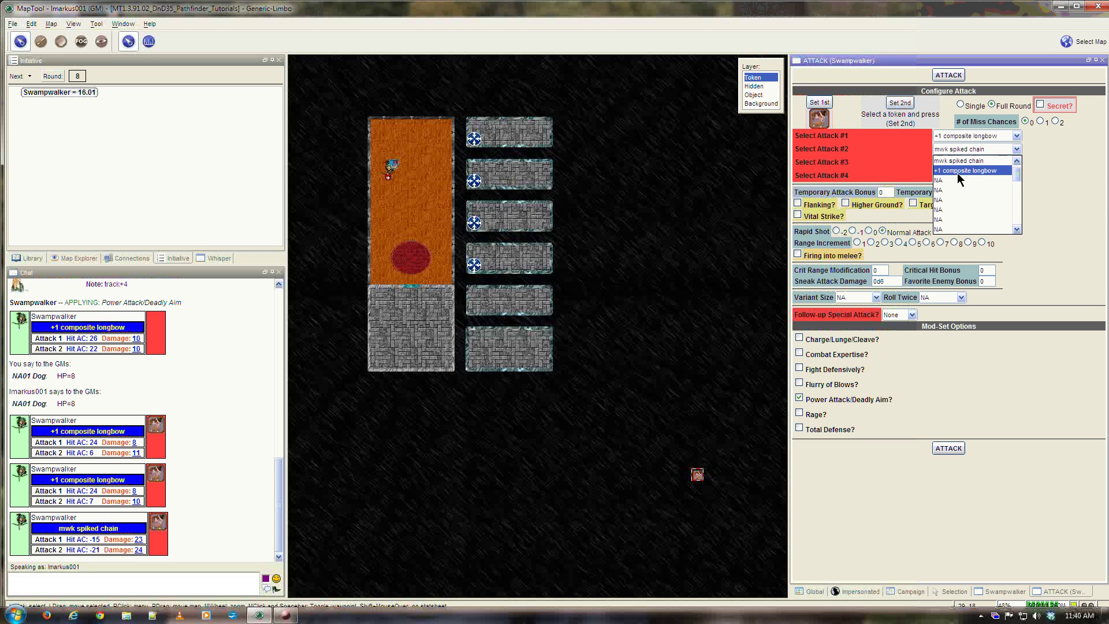
pyautogui.scroll(1, 958, 174)
pyautogui.click(958, 163)
pyautogui.click(1052, 172)
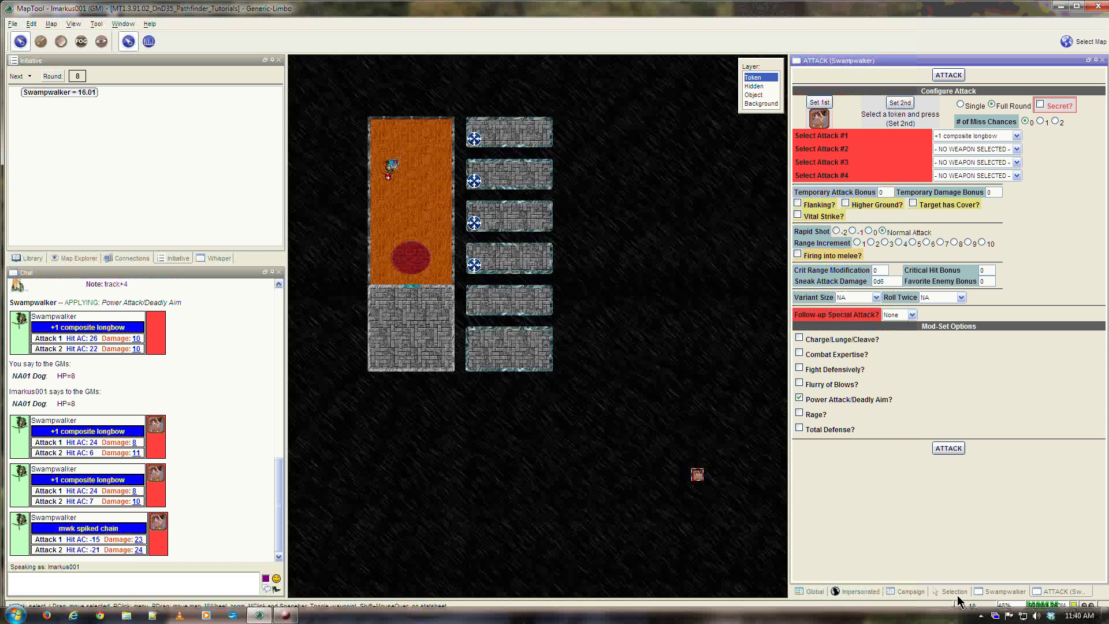
# - Open the attack dialog for Swampwalker and review its attack configuration options and weapon list
pyautogui.click(394, 169)
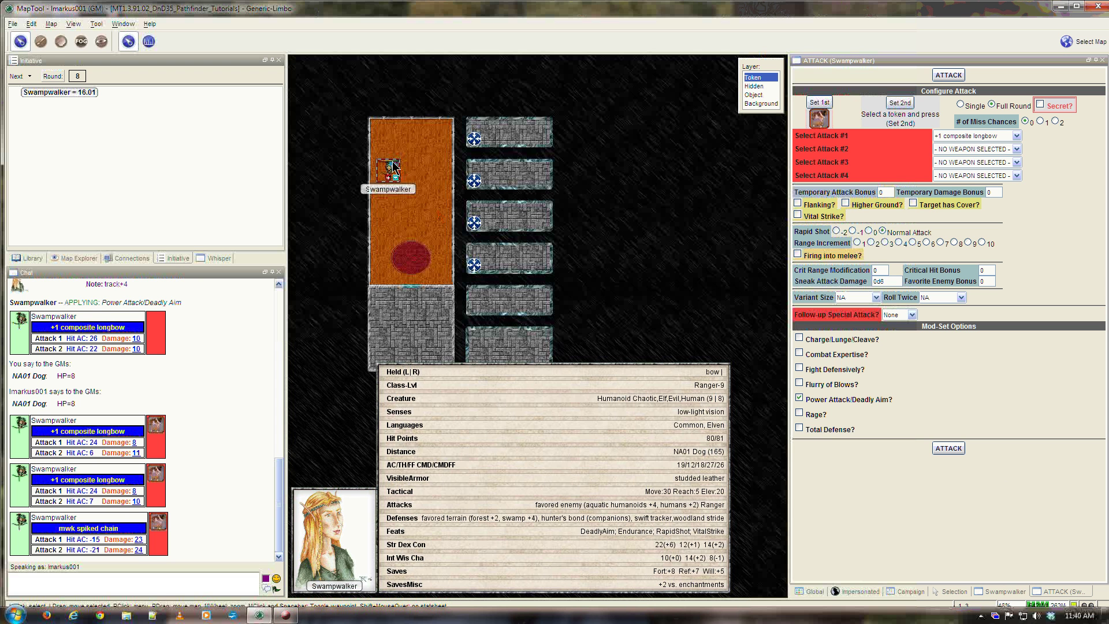
pyautogui.press('F2')
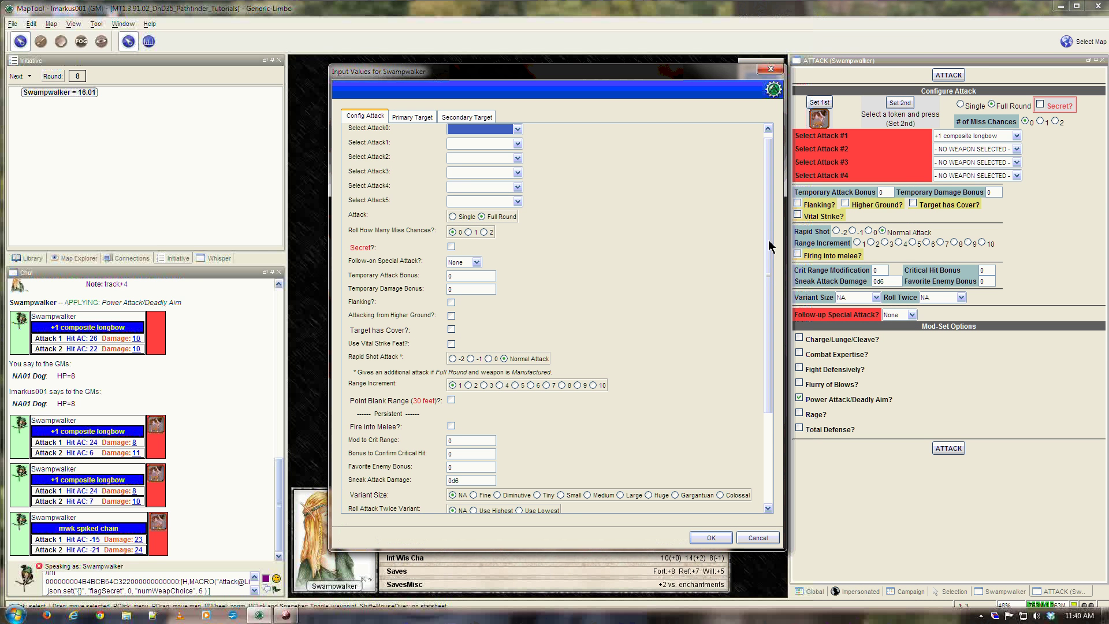
pyautogui.moveTo(769, 243); pyautogui.dragTo(763, 191)
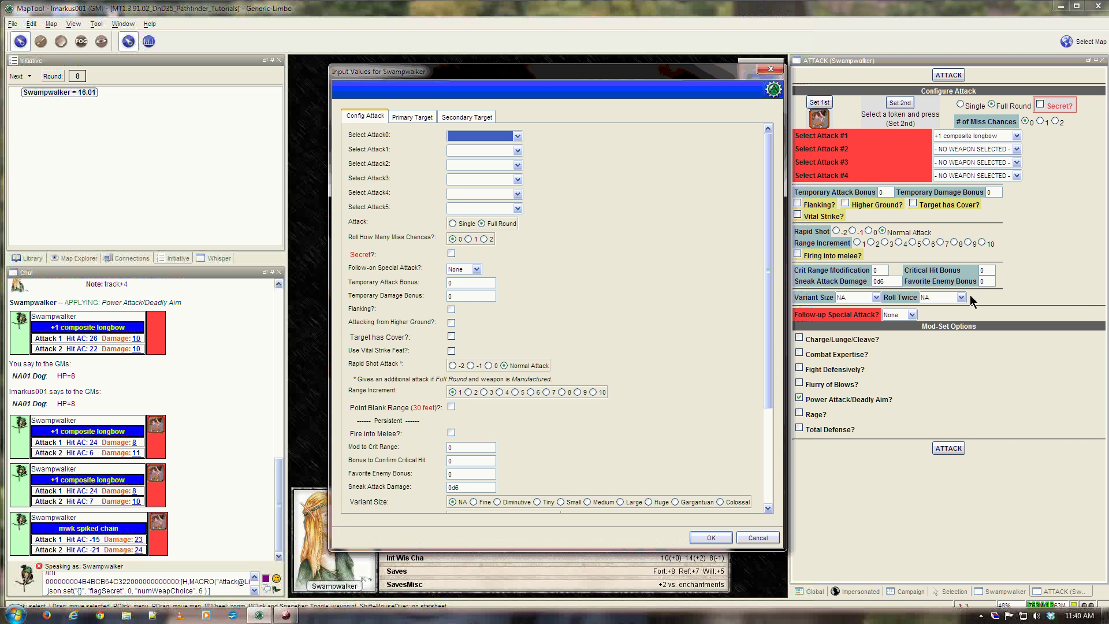
pyautogui.moveTo(769, 315); pyautogui.dragTo(779, 270)
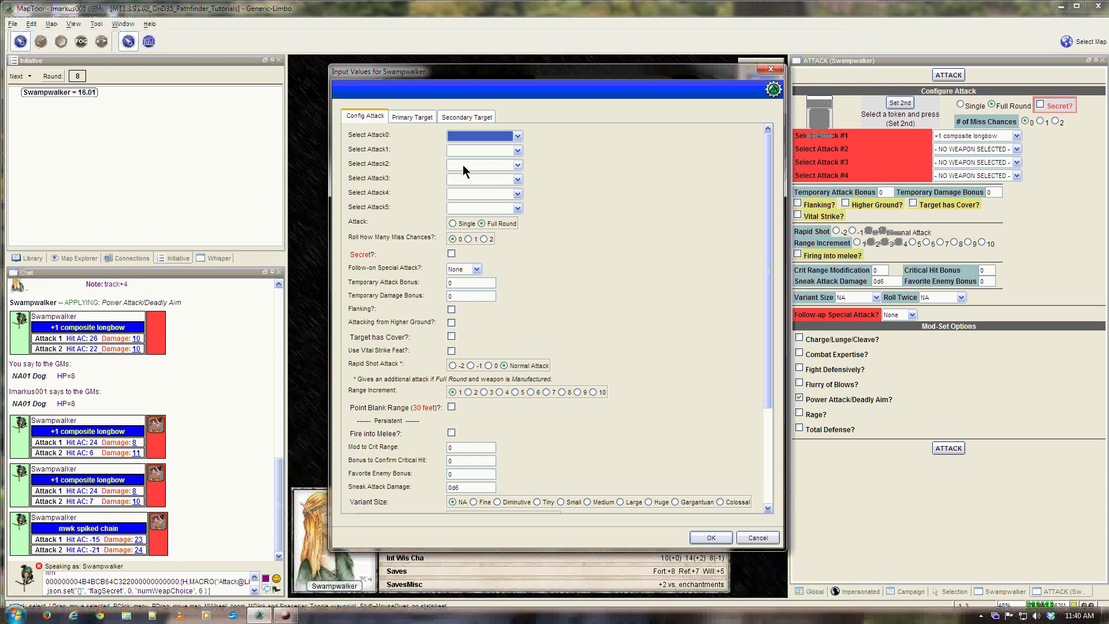
pyautogui.click(519, 151)
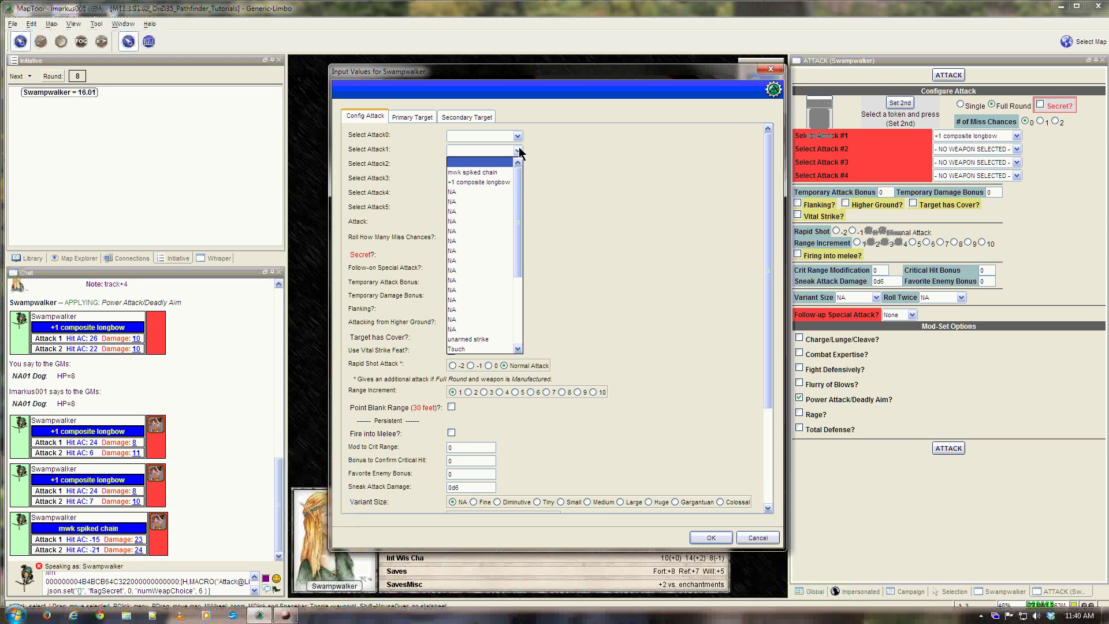
pyautogui.click(519, 152)
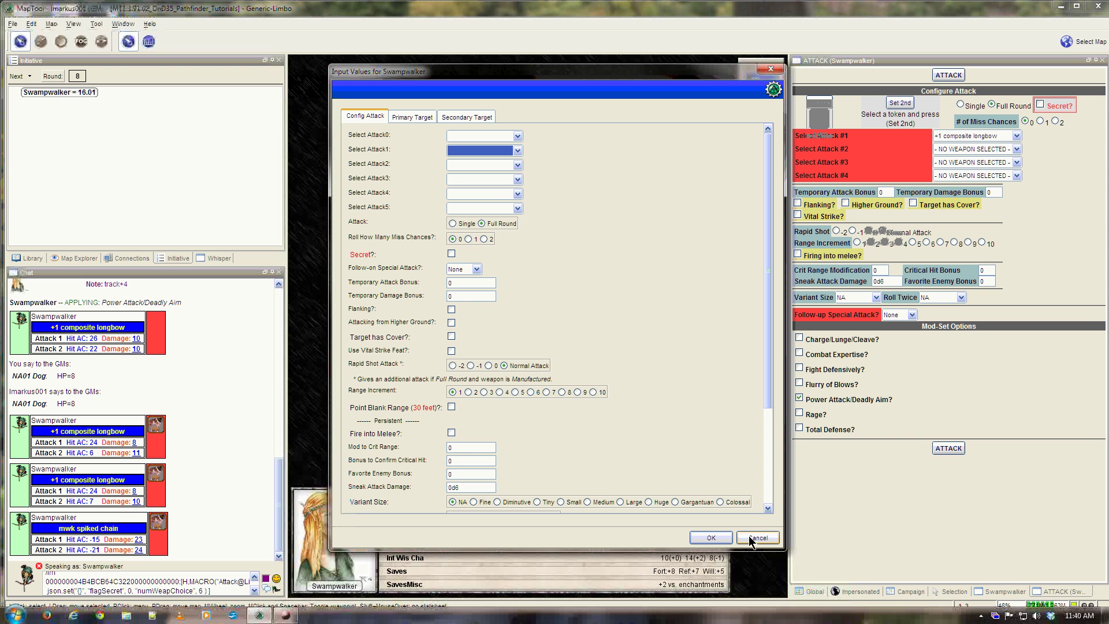
# - Make a full-round attack with the mwk spiked chain as Attack0, and close the attack dialog
pyautogui.click(518, 136)
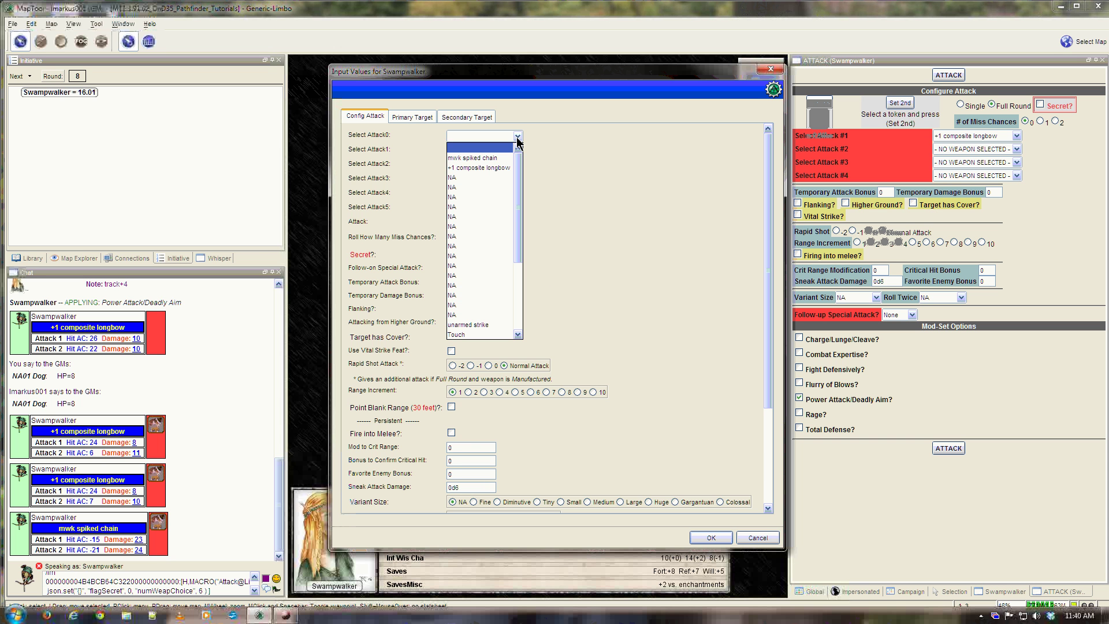
pyautogui.click(479, 161)
pyautogui.click(711, 539)
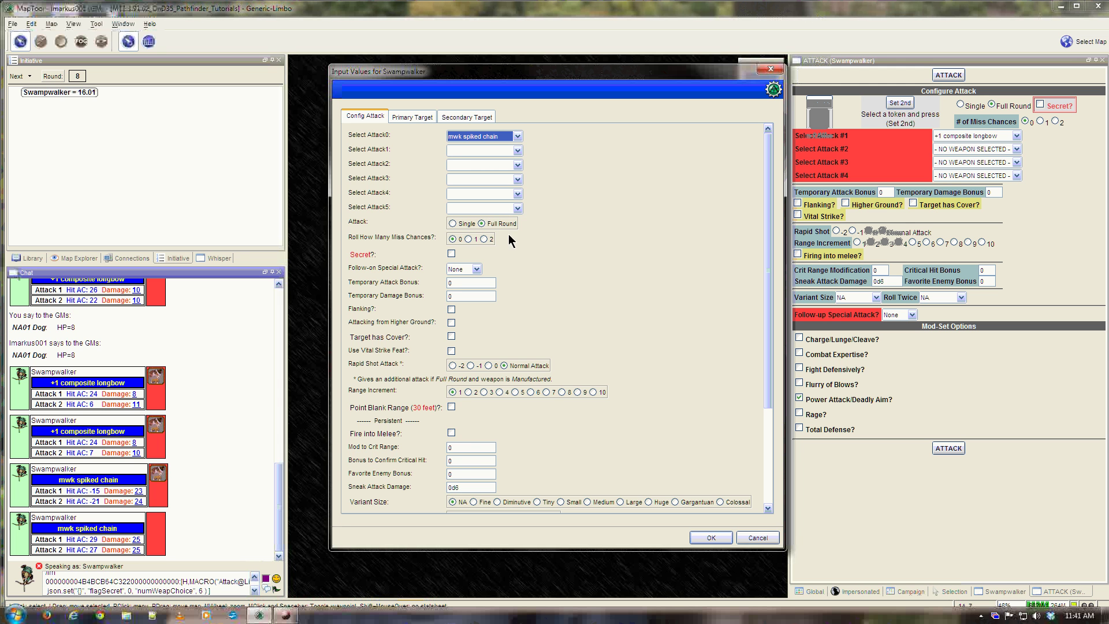
pyautogui.click(748, 538)
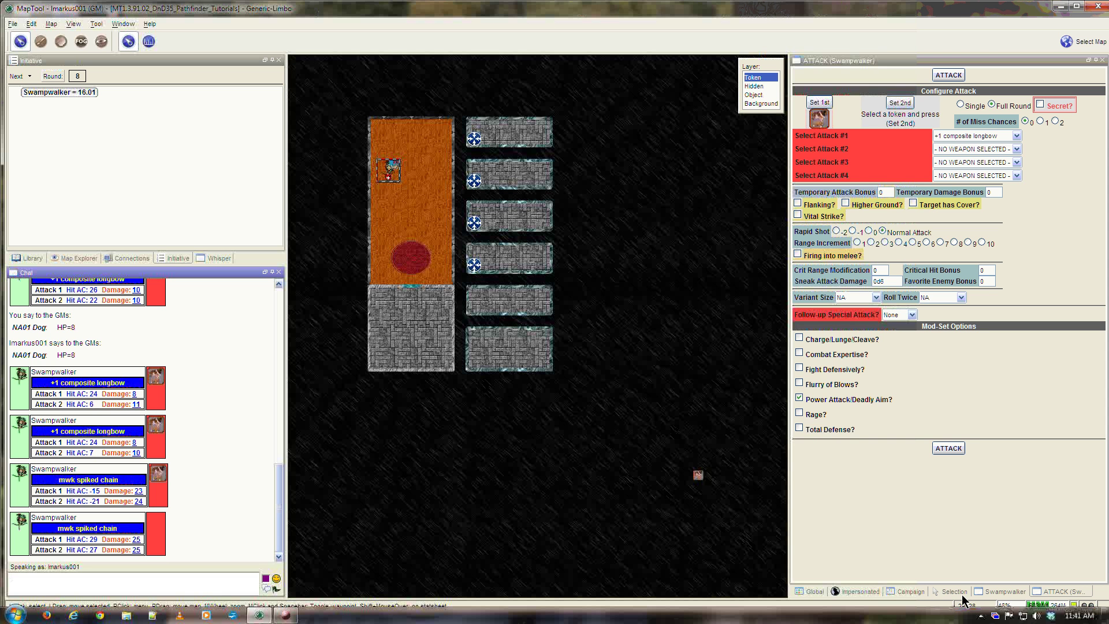
# - Move the NA01 Dog token into the orange room beside Swampwalker
pyautogui.click(910, 591)
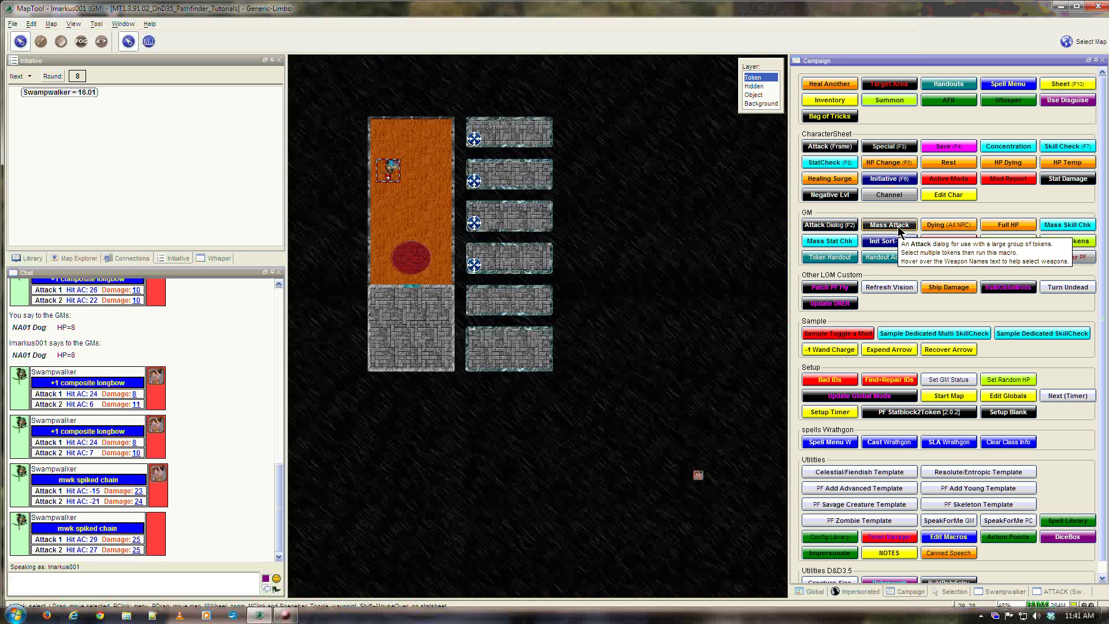
pyautogui.click(699, 474)
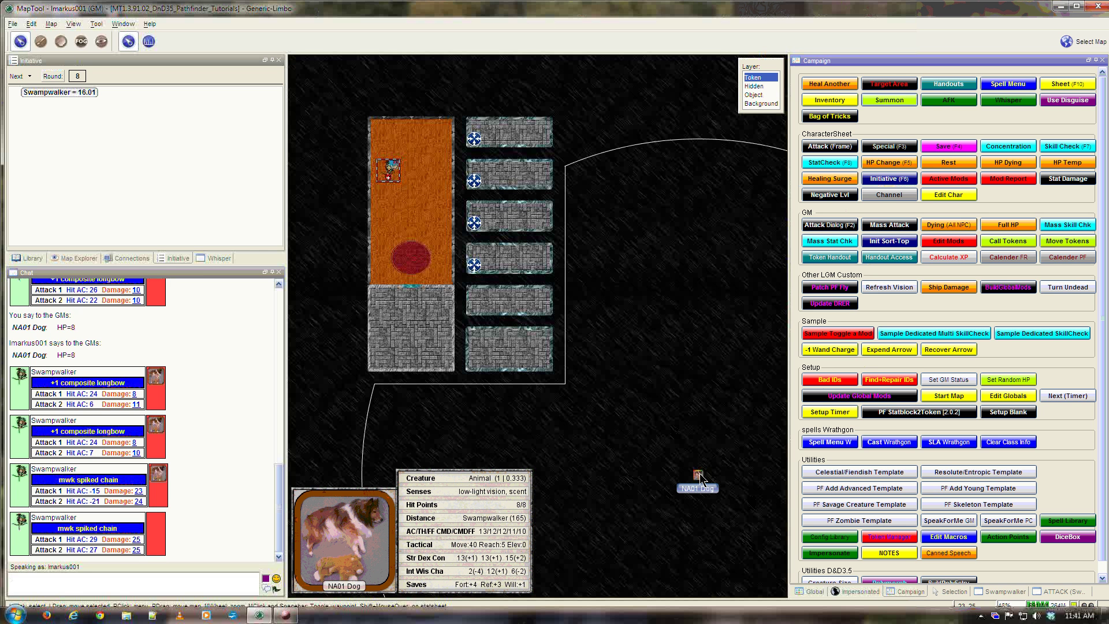
pyautogui.moveTo(699, 474); pyautogui.dragTo(448, 209)
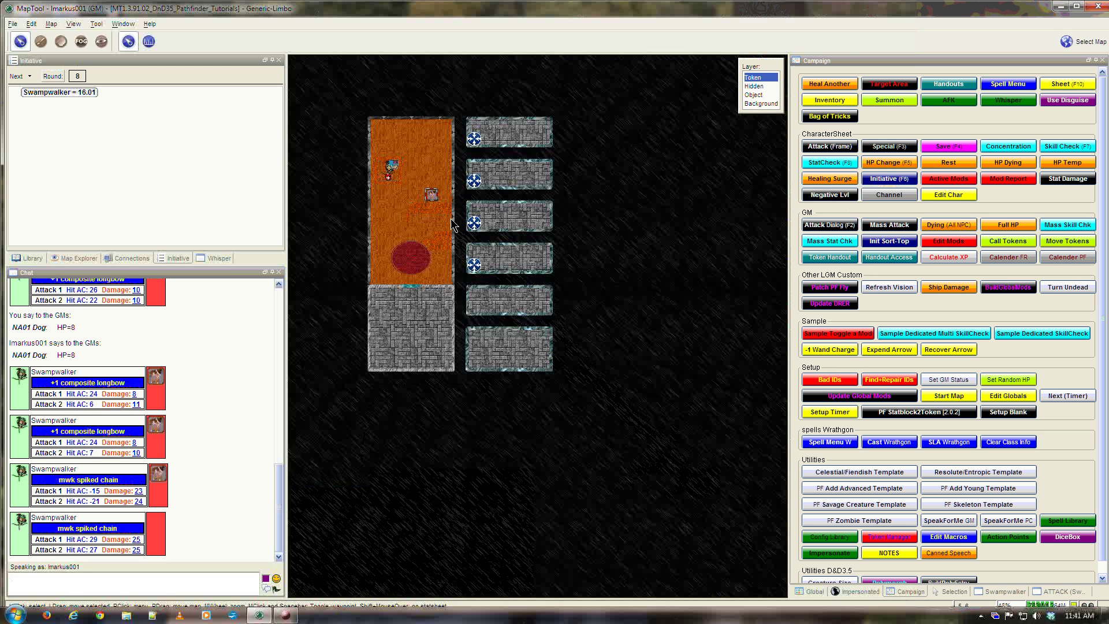
# - Read the Variant Size explanation in Swampwalker's attack frame and select the Swampwalker token on the map
pyautogui.click(1062, 591)
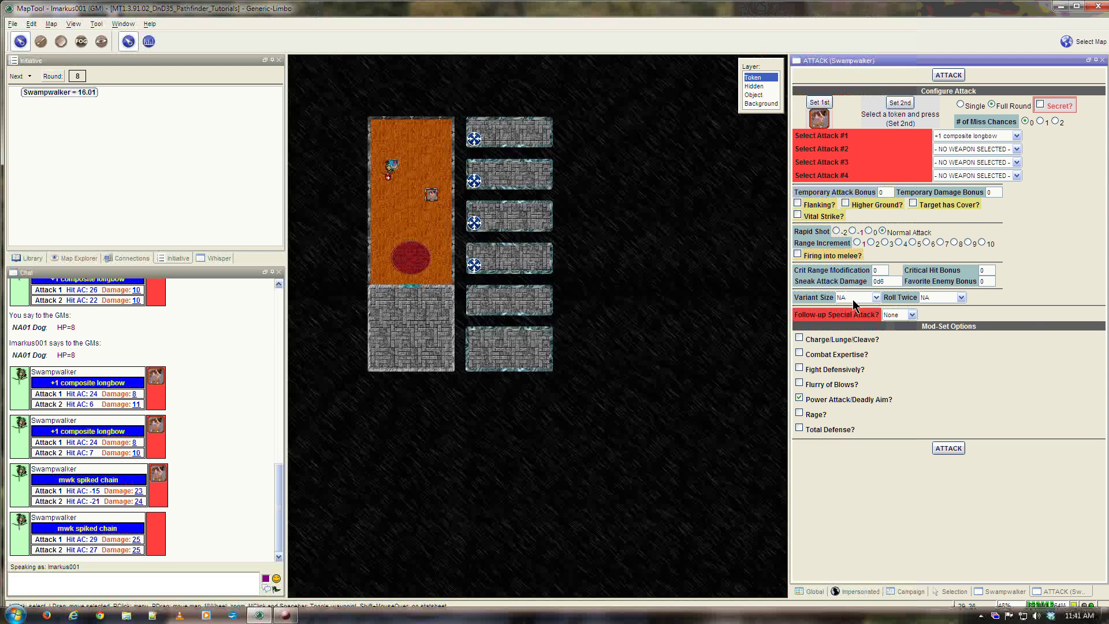
pyautogui.moveTo(819, 302)
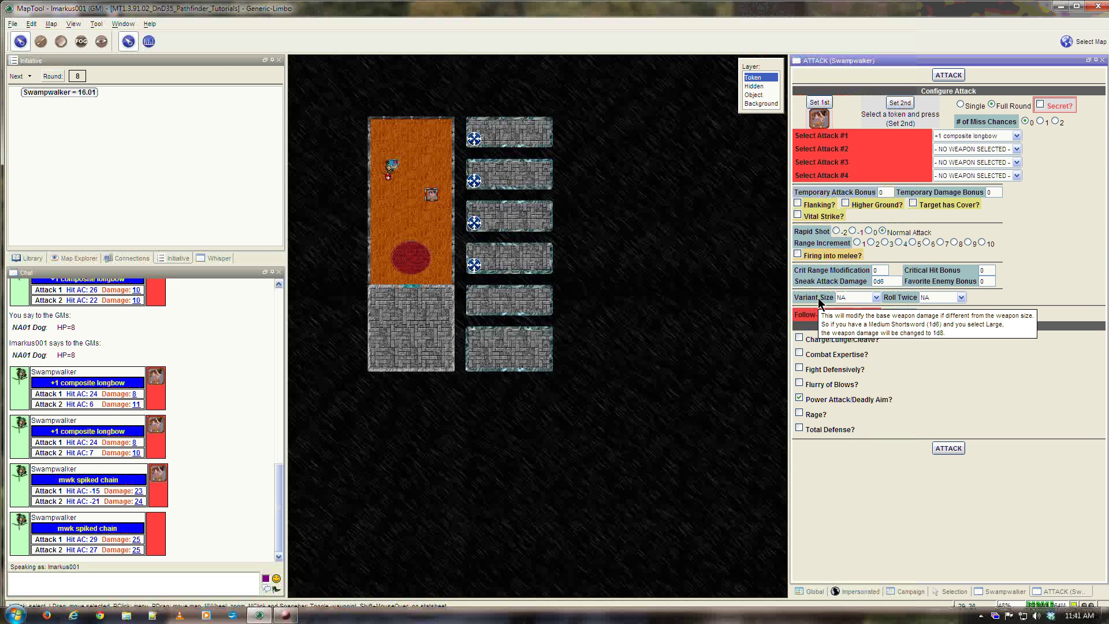
pyautogui.click(394, 174)
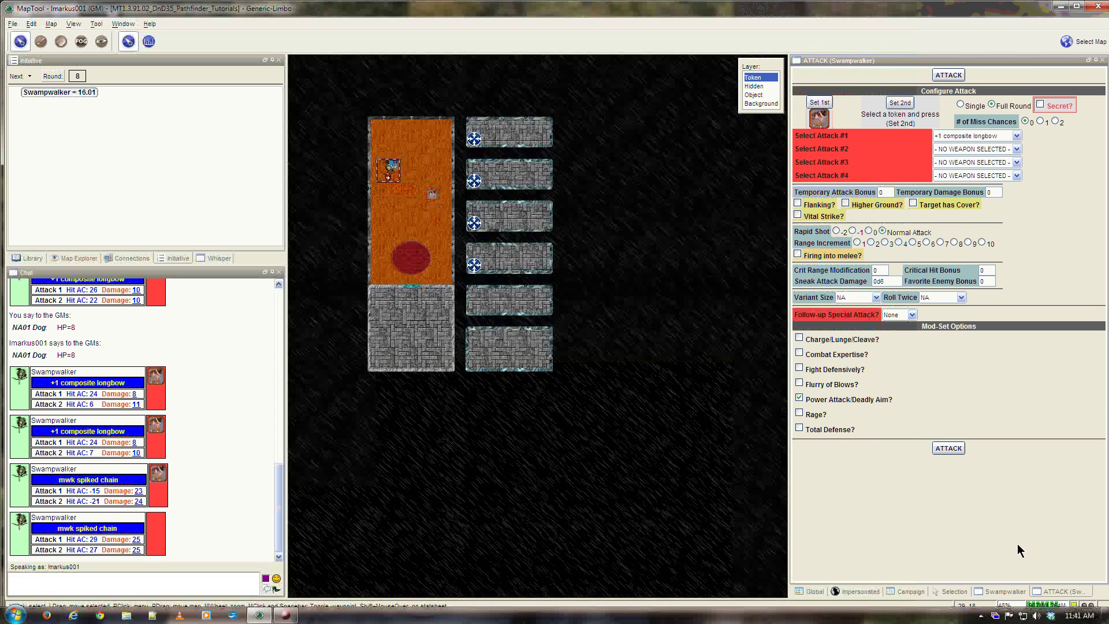
# - Open the active mod-sets from Swampwalker's character sheet and review the Combat, Spell and Condition categories
pyautogui.click(1016, 594)
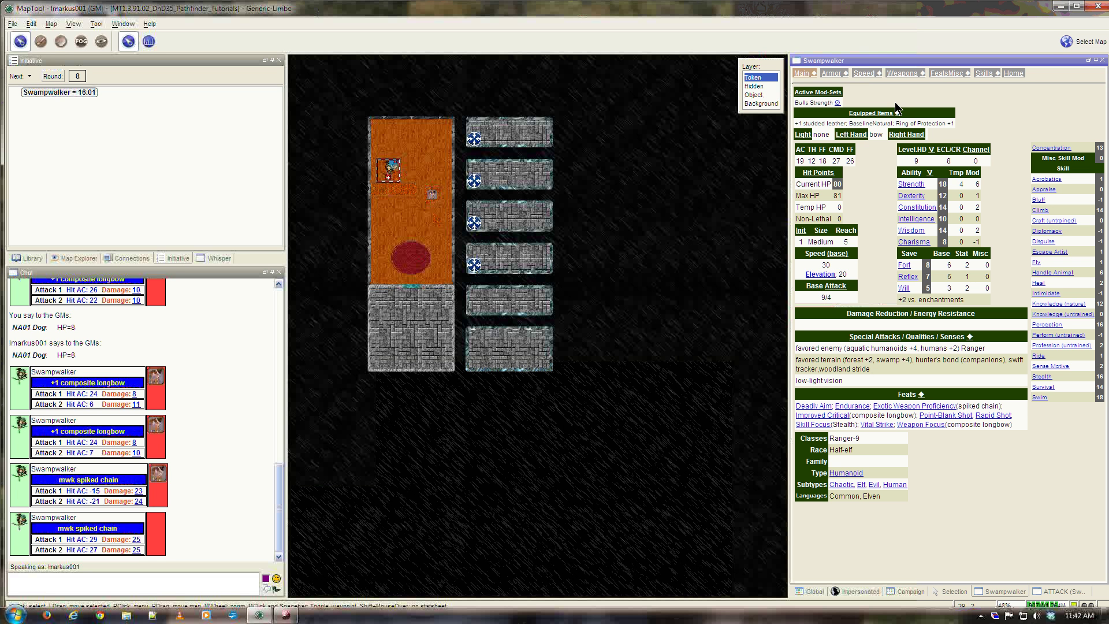
pyautogui.click(817, 91)
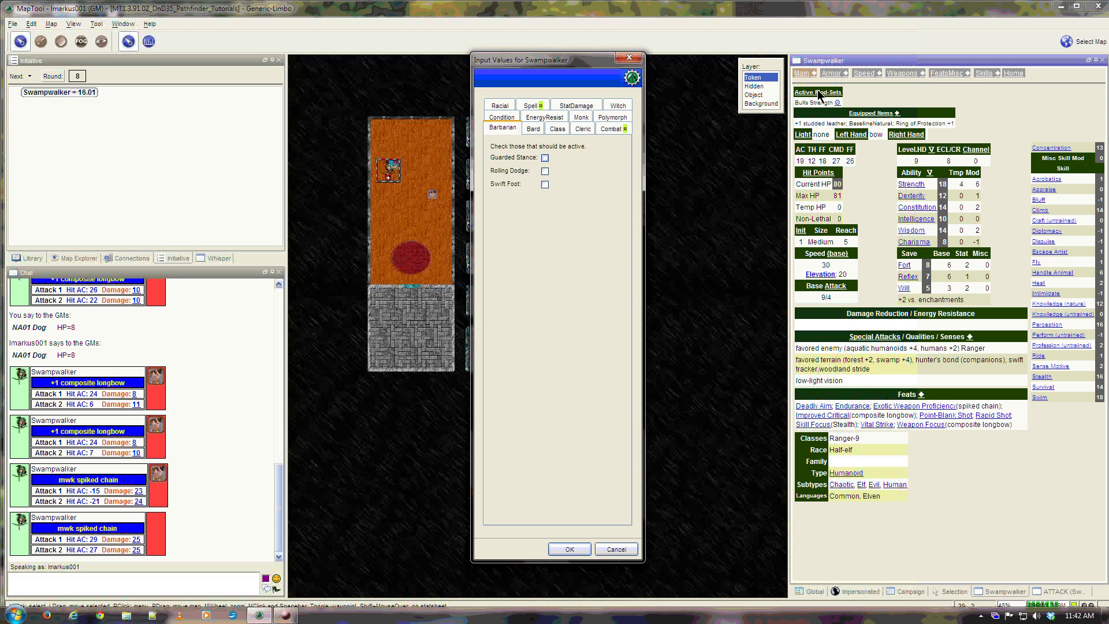
pyautogui.click(609, 129)
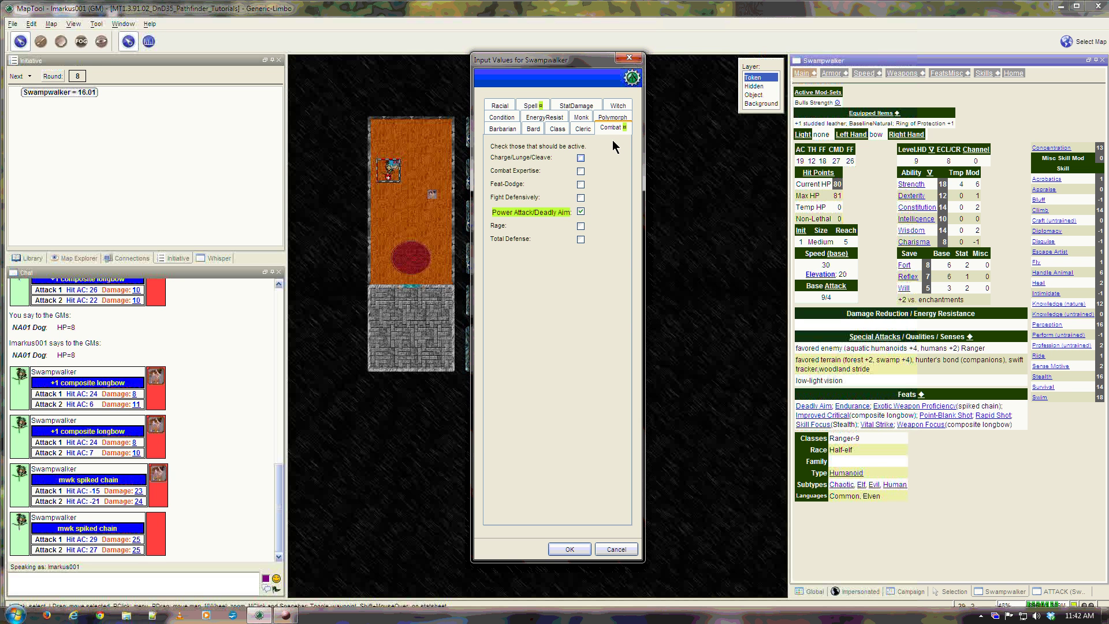
pyautogui.click(536, 106)
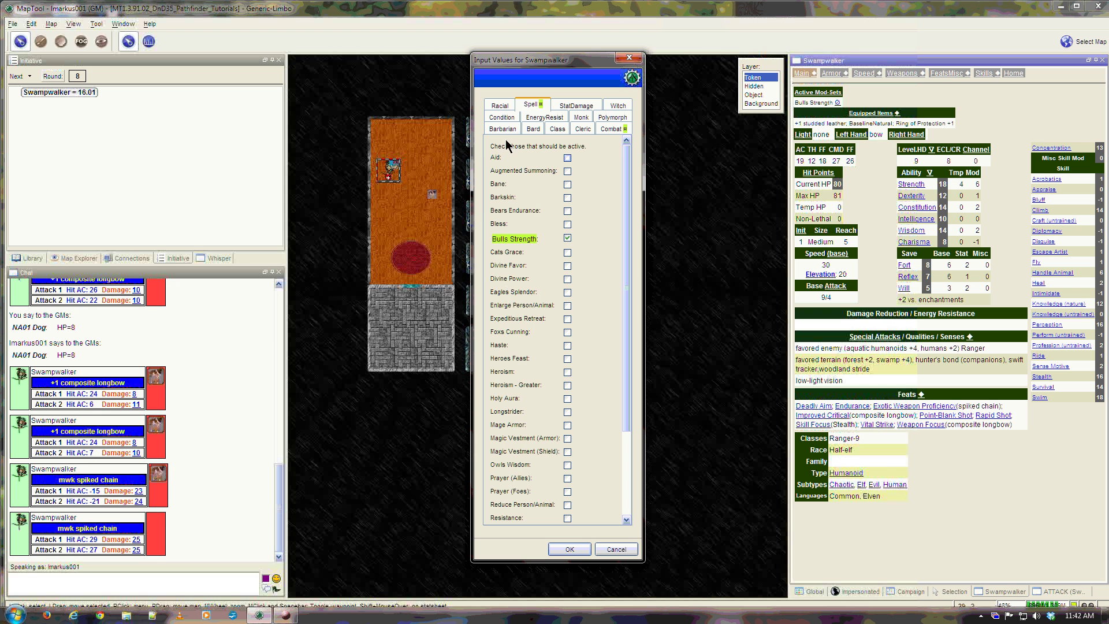
pyautogui.click(502, 117)
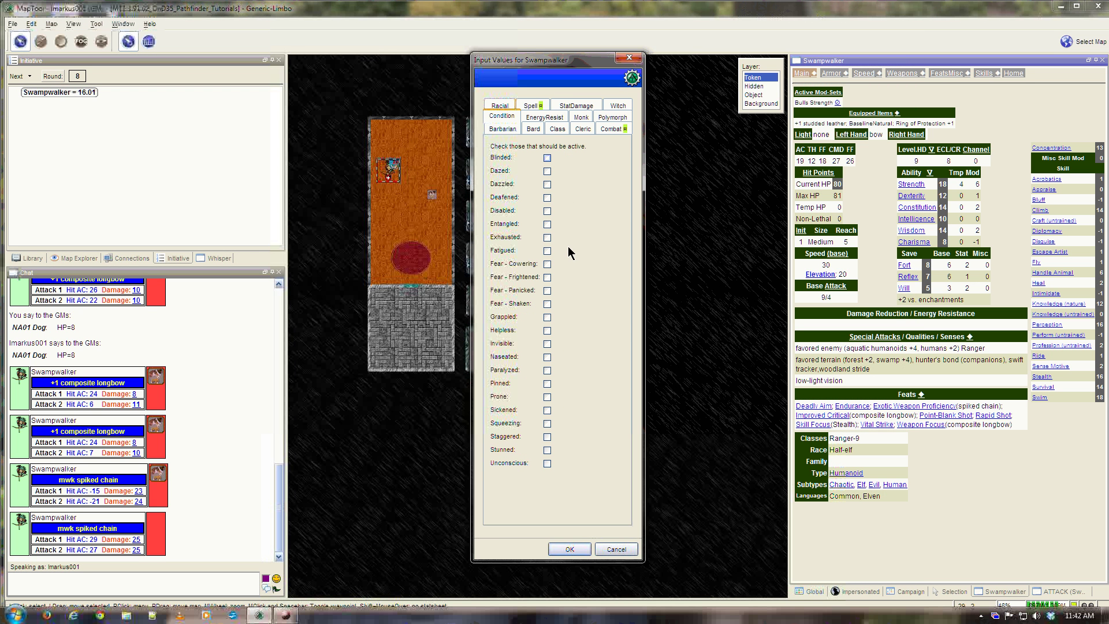
# - Activate the Enlarge Person/Animal spell mod-set for Swampwalker and inspect the enlarged token on the map
pyautogui.click(535, 107)
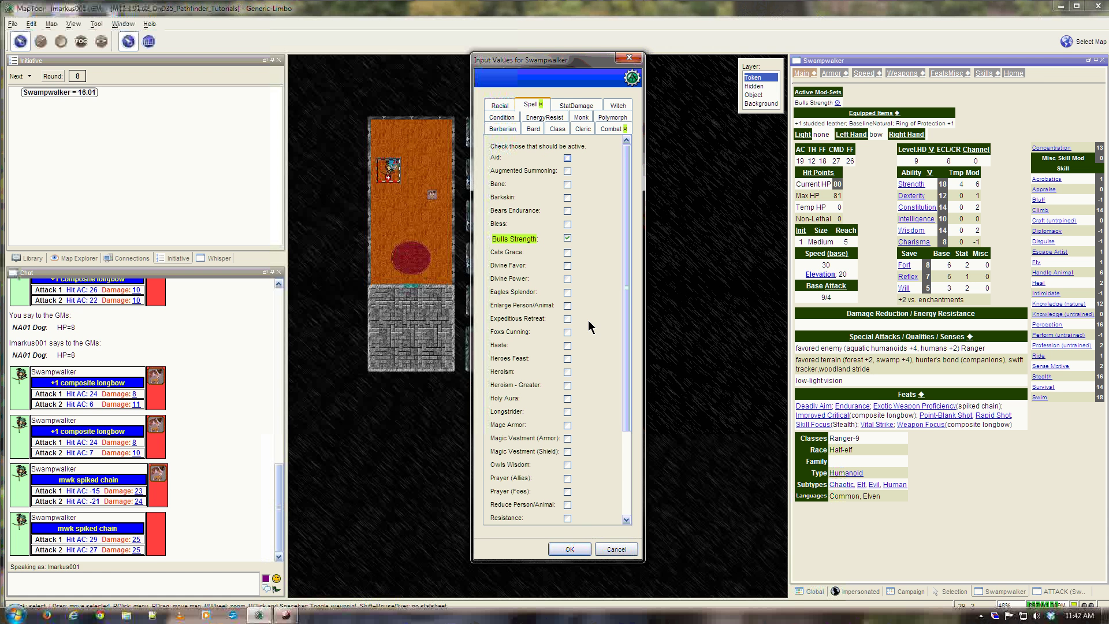
pyautogui.click(567, 306)
pyautogui.click(569, 549)
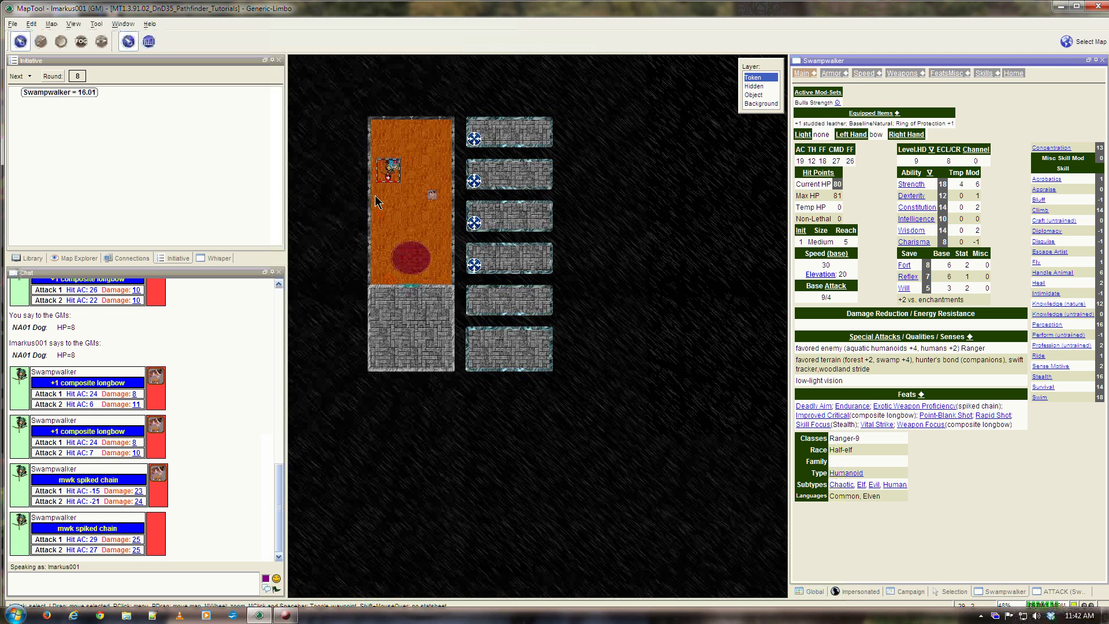
pyautogui.scroll(3, 392, 186)
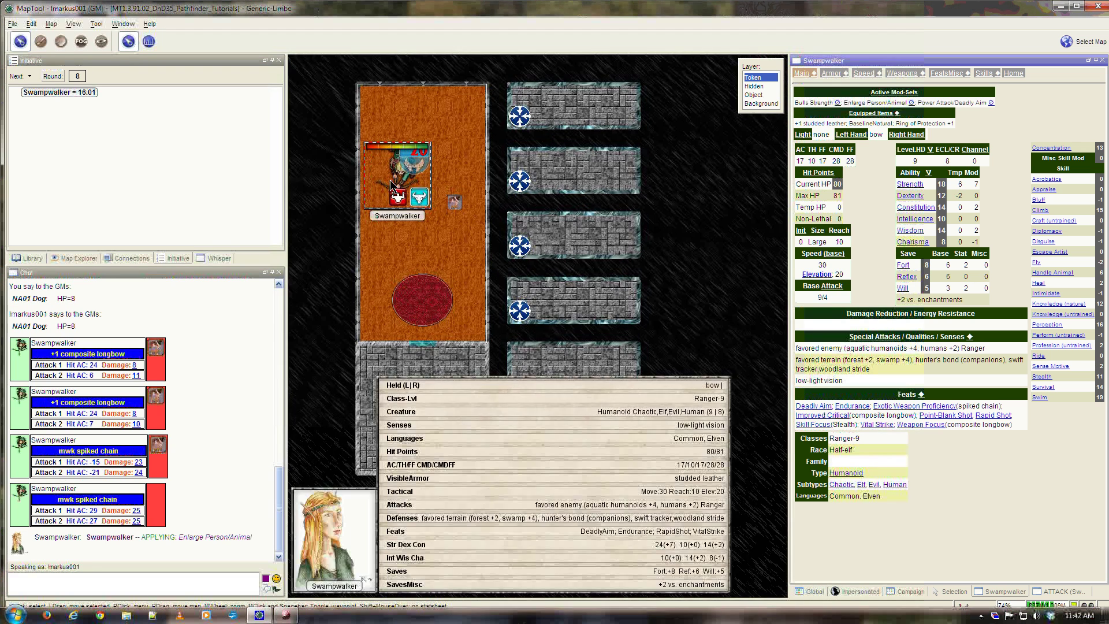
pyautogui.scroll(4, 395, 213)
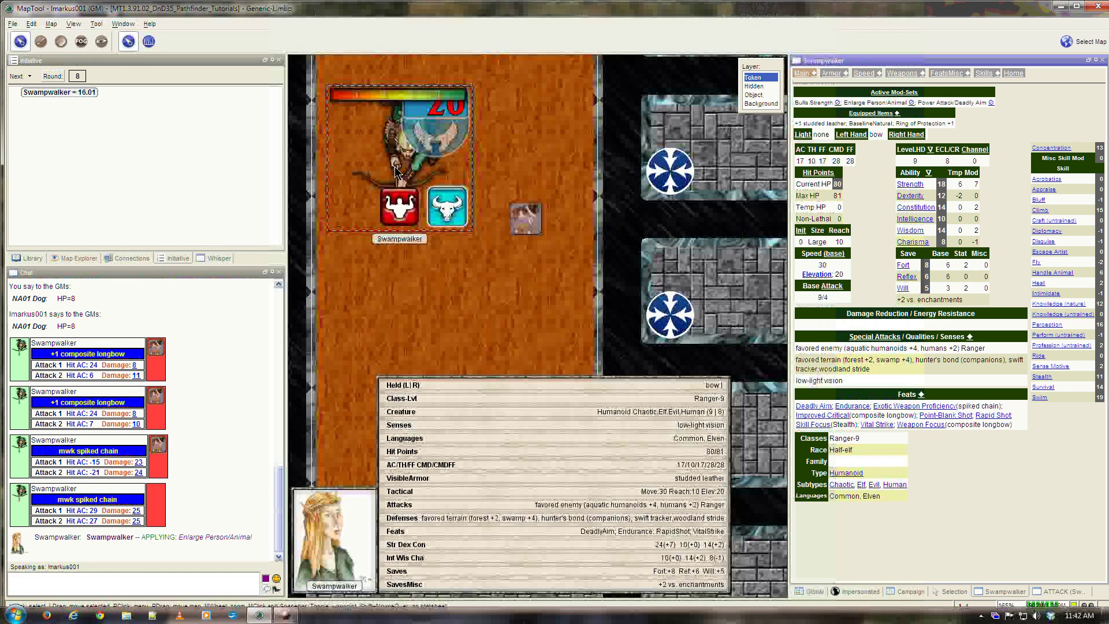
# - Attack the dog with the mwk spiked chain at Large variant size and inspect the roll details in chat
pyautogui.click(1059, 590)
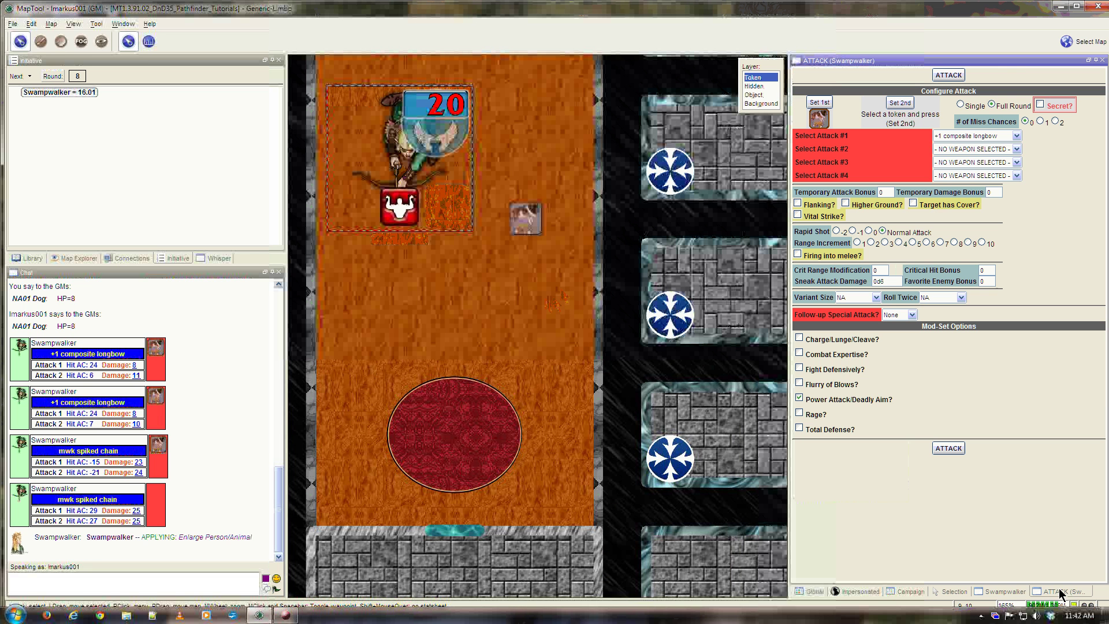
pyautogui.click(981, 140)
pyautogui.click(963, 154)
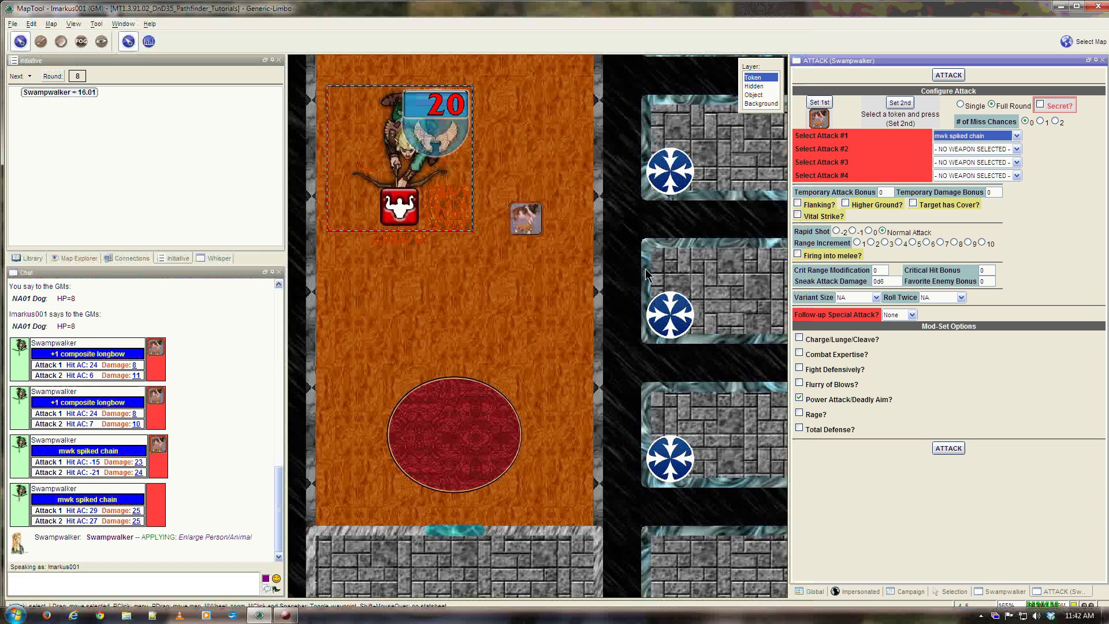
pyautogui.click(858, 295)
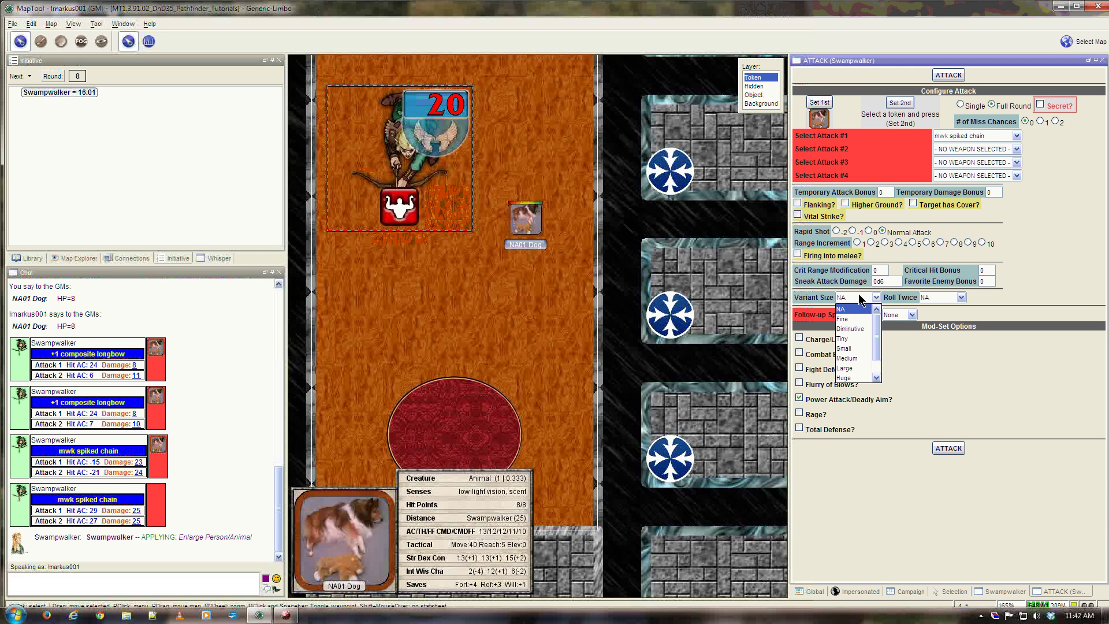
pyautogui.click(853, 368)
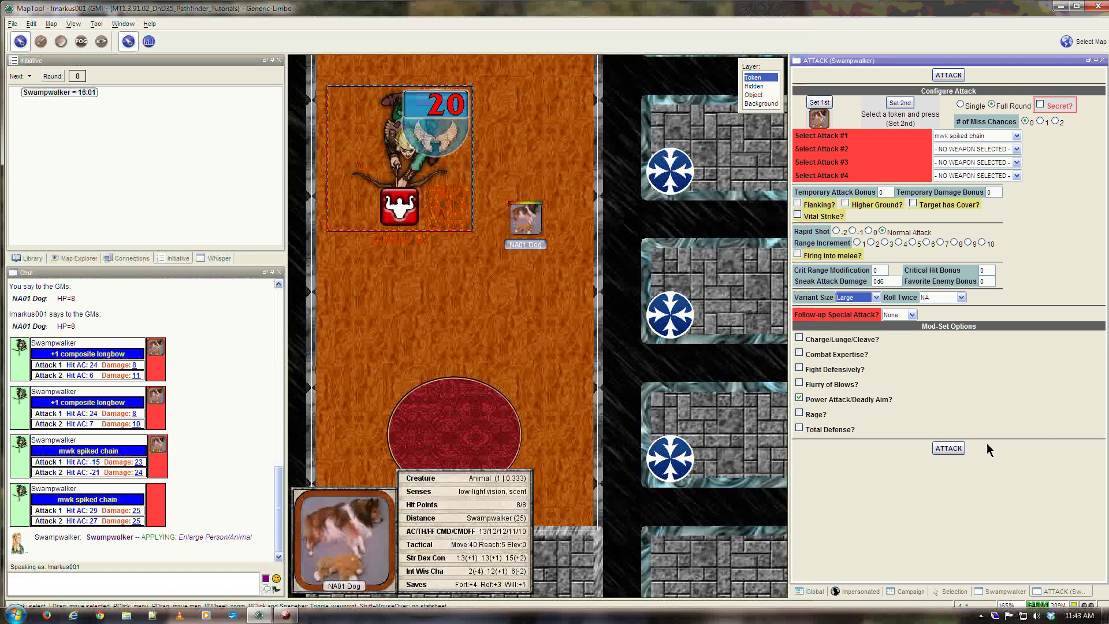
pyautogui.click(957, 448)
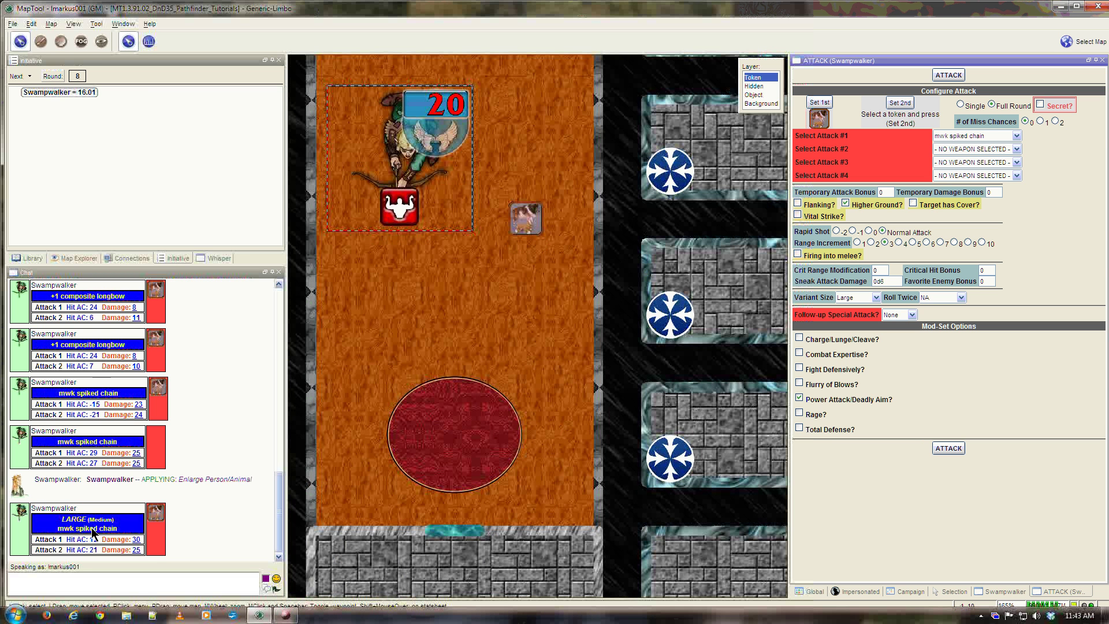
pyautogui.moveTo(51, 539)
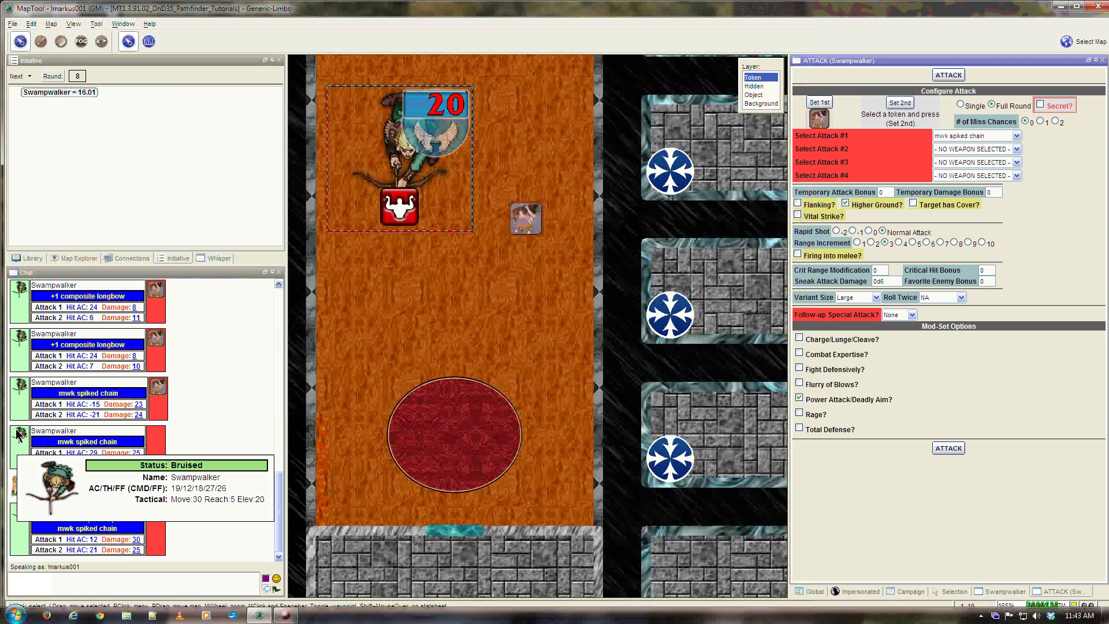
pyautogui.moveTo(50, 407)
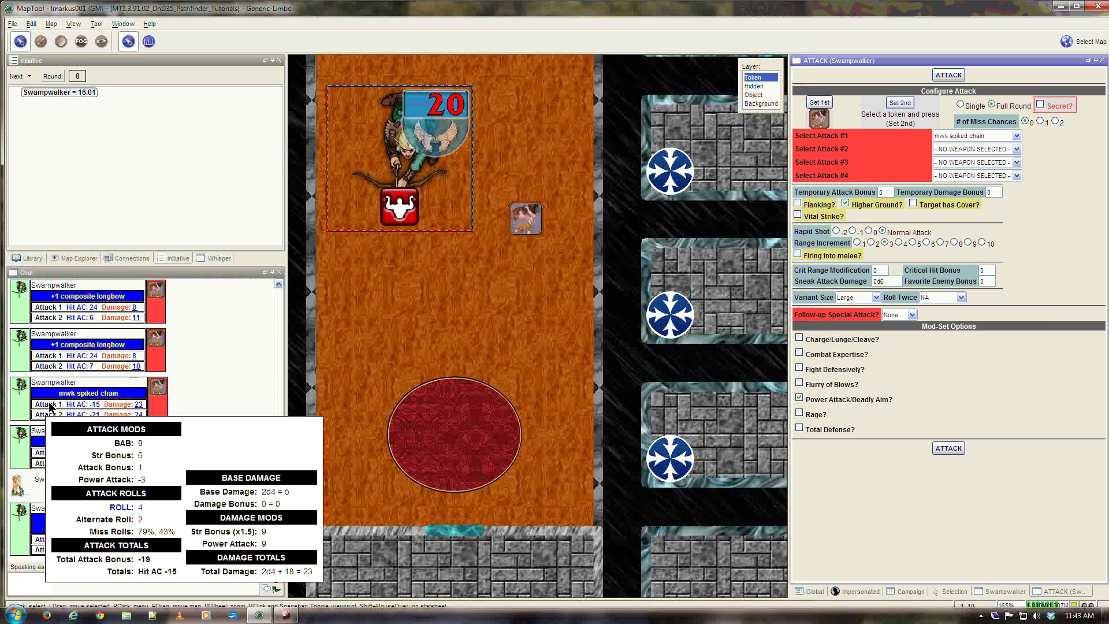
# - Reset the Variant Size in Swampwalker's attack frame to NA
pyautogui.moveTo(812, 302)
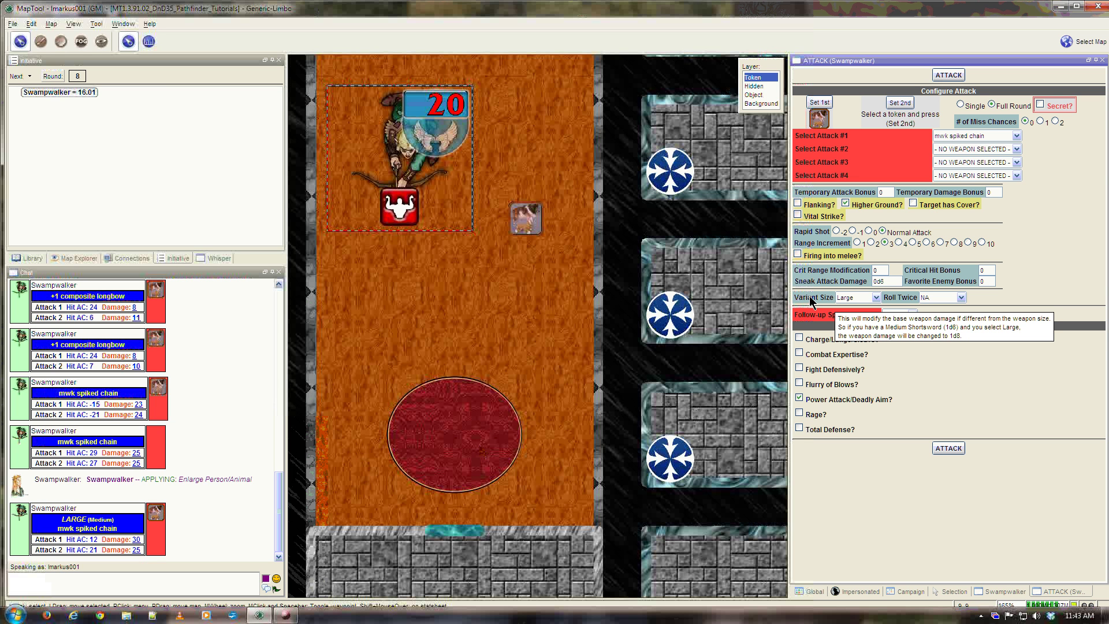
pyautogui.click(860, 304)
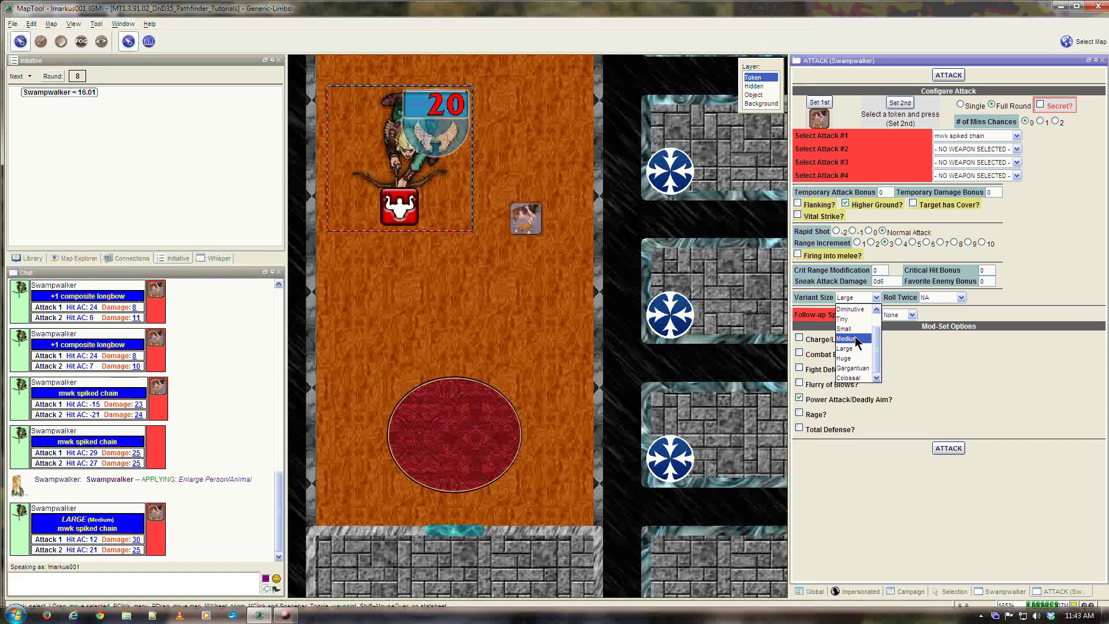
pyautogui.click(856, 337)
pyautogui.click(876, 298)
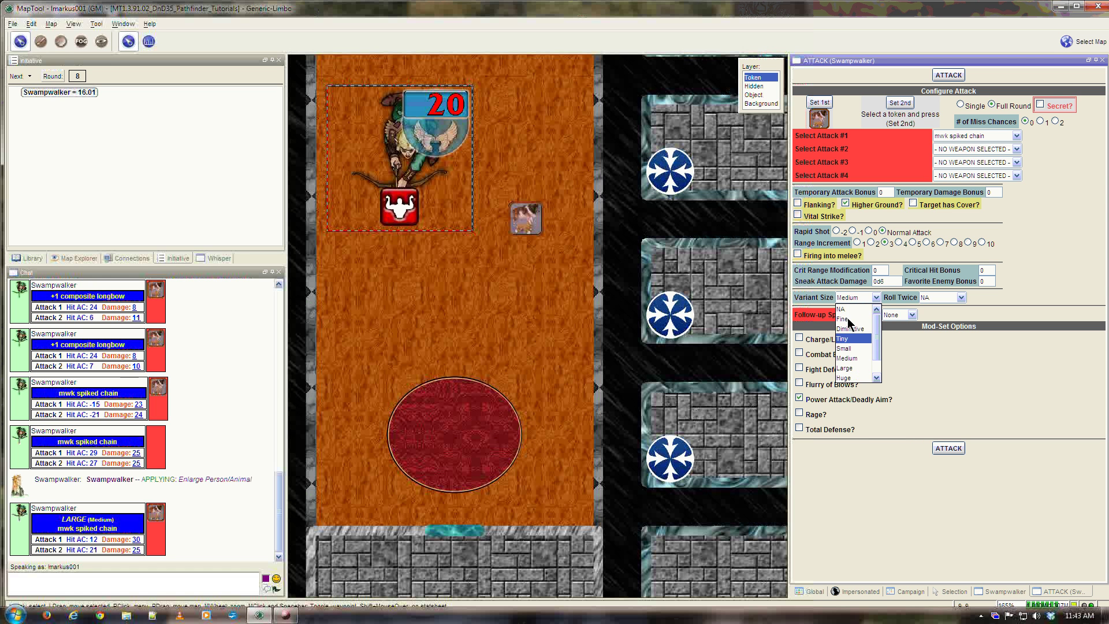
pyautogui.click(842, 309)
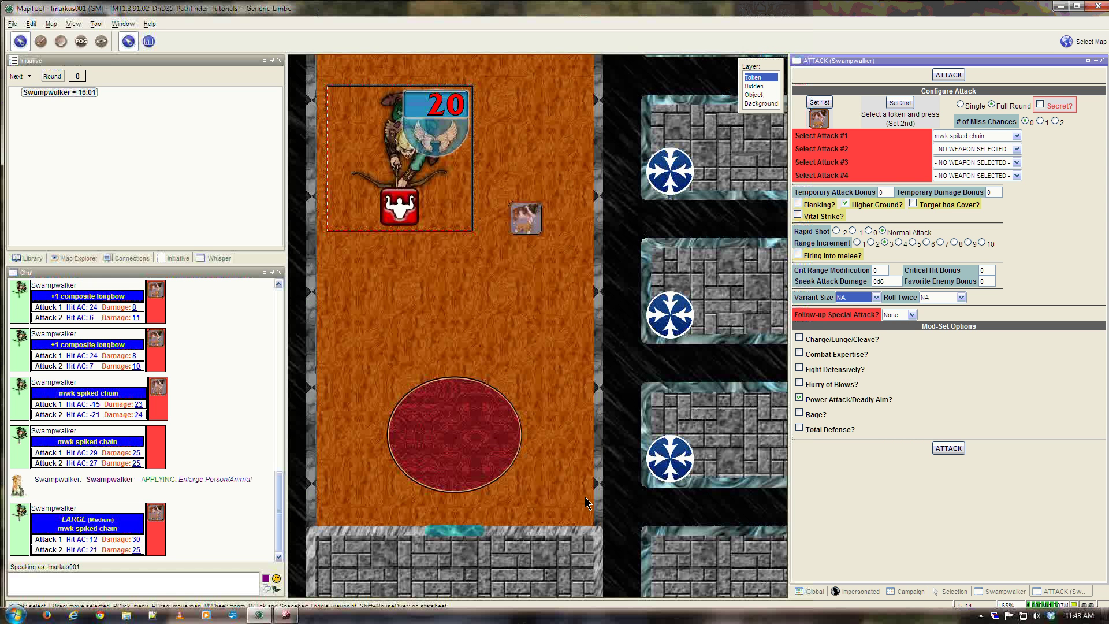
pyautogui.moveTo(412, 154)
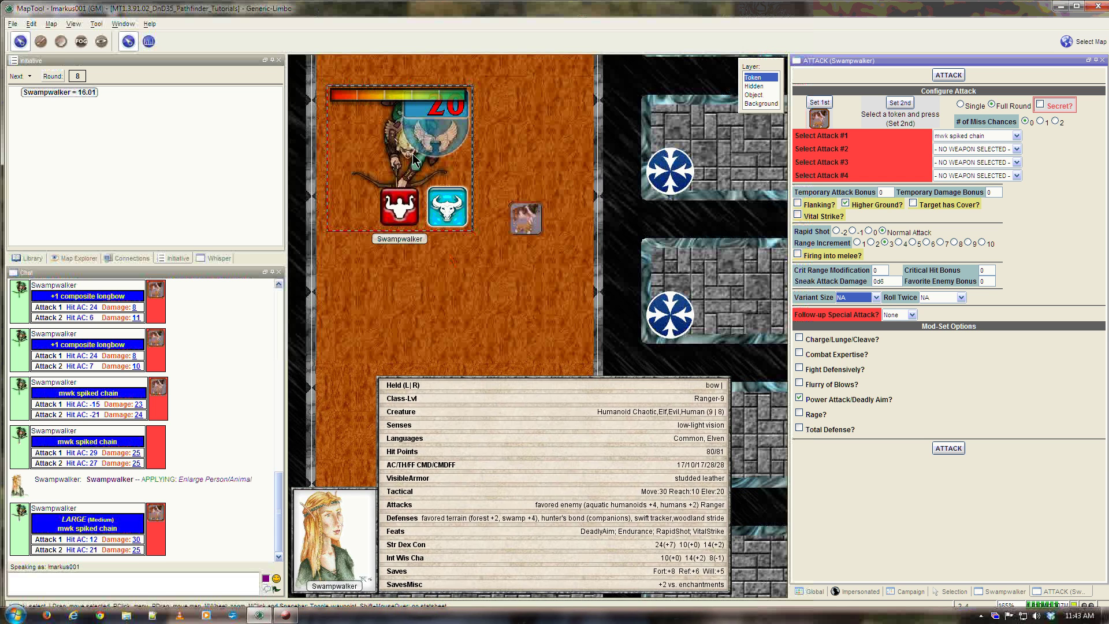
# - Try Swampwalker's character sheet docked below the attack frame and floating over the map, returning it to the tabbed frames
pyautogui.moveTo(1006, 592); pyautogui.dragTo(1008, 581)
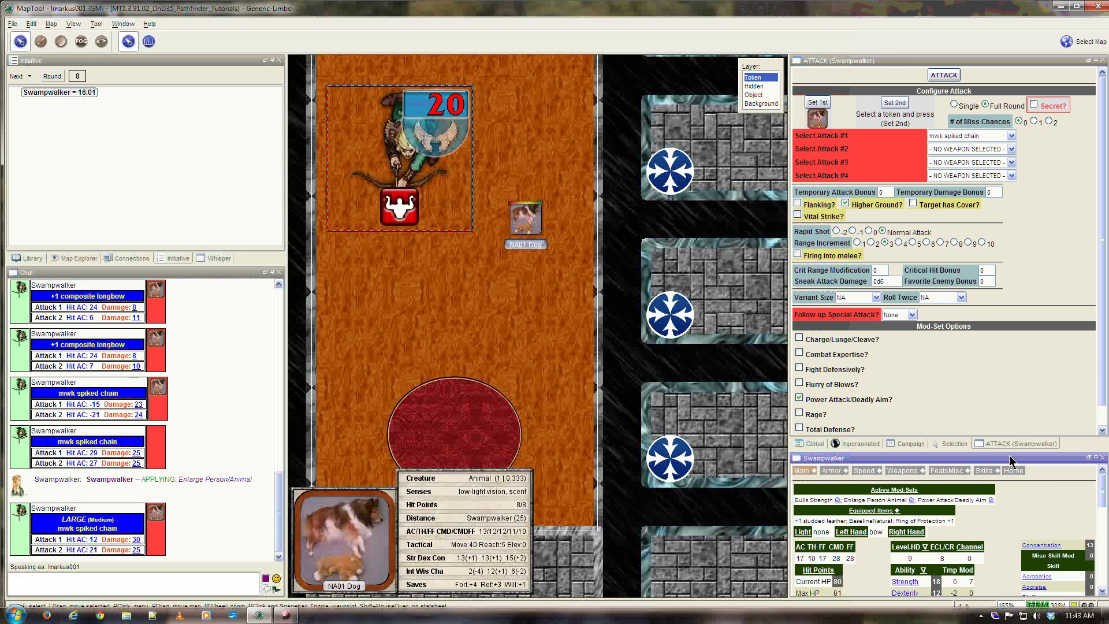
pyautogui.moveTo(1011, 459); pyautogui.dragTo(976, 63)
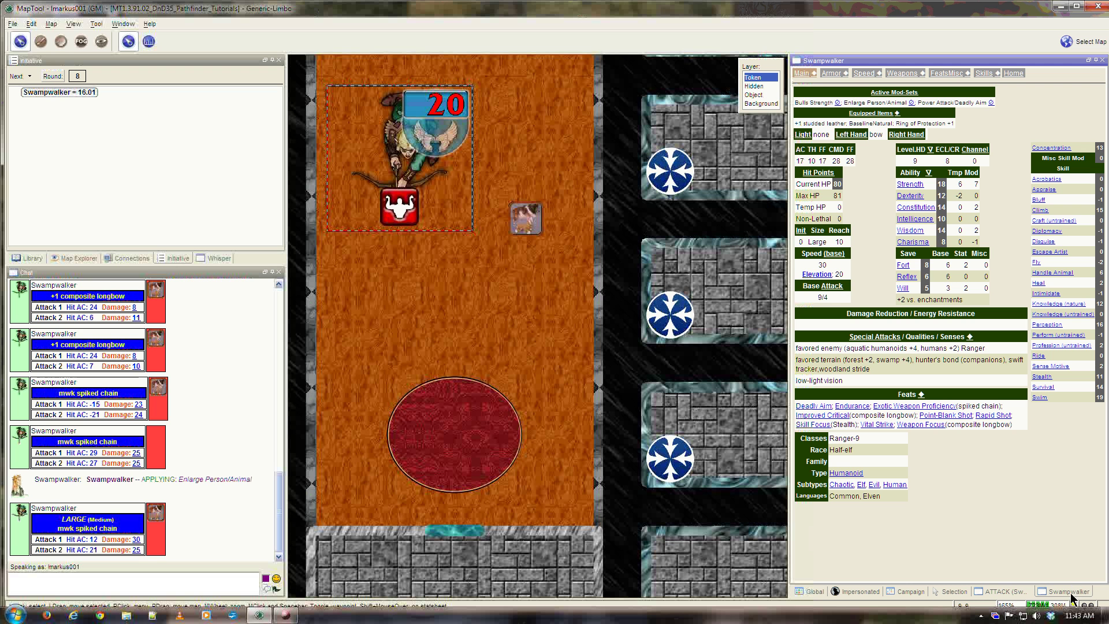
pyautogui.moveTo(1066, 591); pyautogui.dragTo(669, 499)
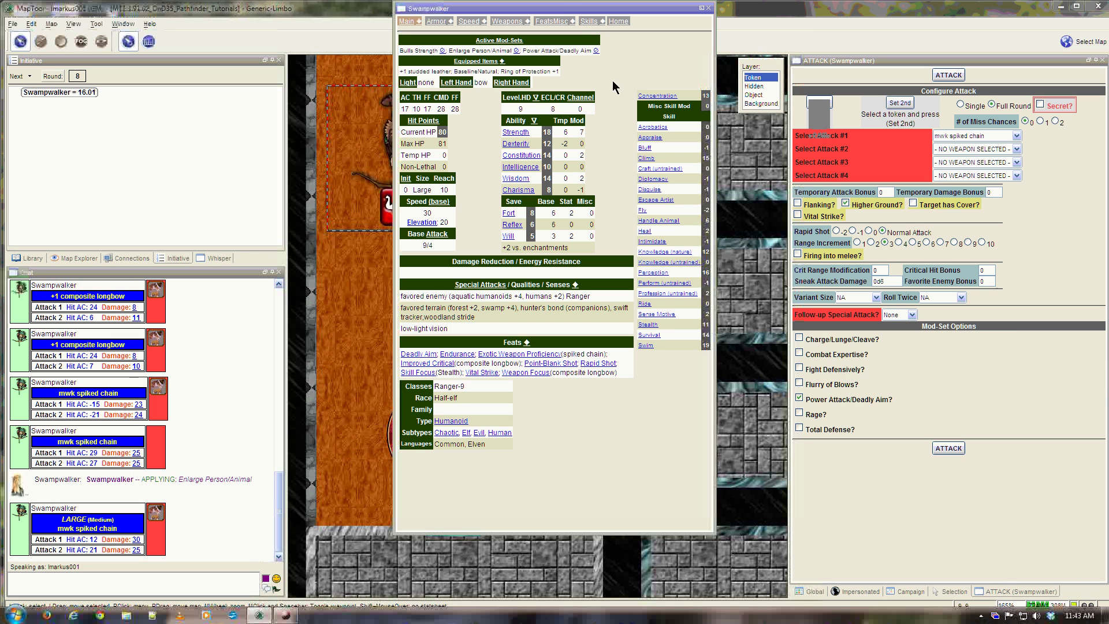
pyautogui.moveTo(560, 10); pyautogui.dragTo(955, 57)
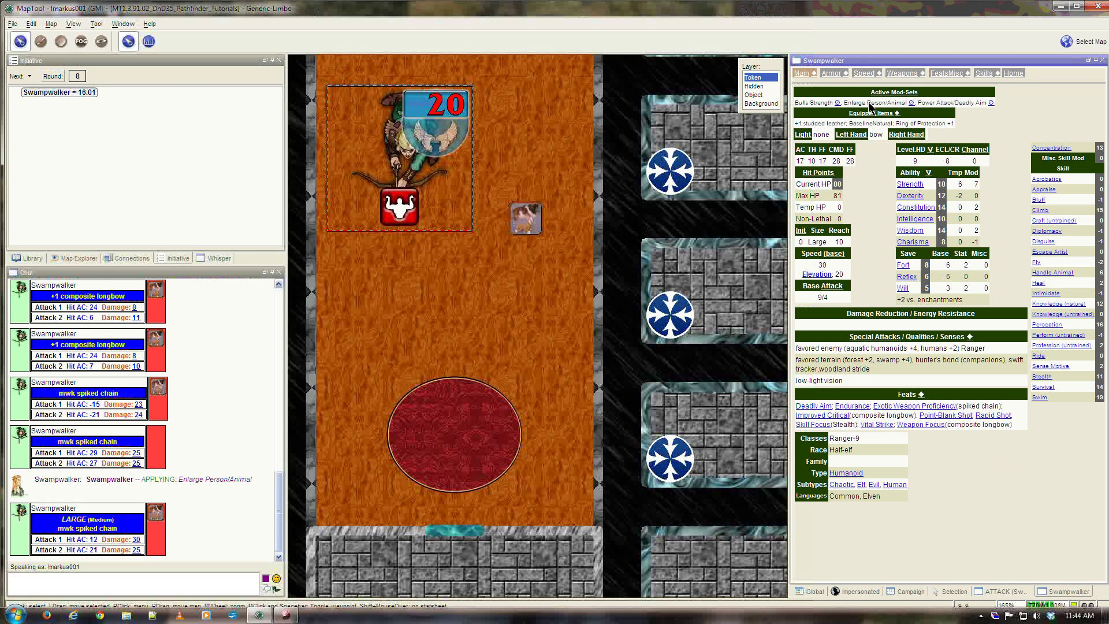
# - Remove the Enlarge Person/Animal and Power Attack/Deadly Aim mod-sets from Swampwalker, and deselect Power Attack/Deadly Aim in the attack frame
pyautogui.moveTo(872, 109)
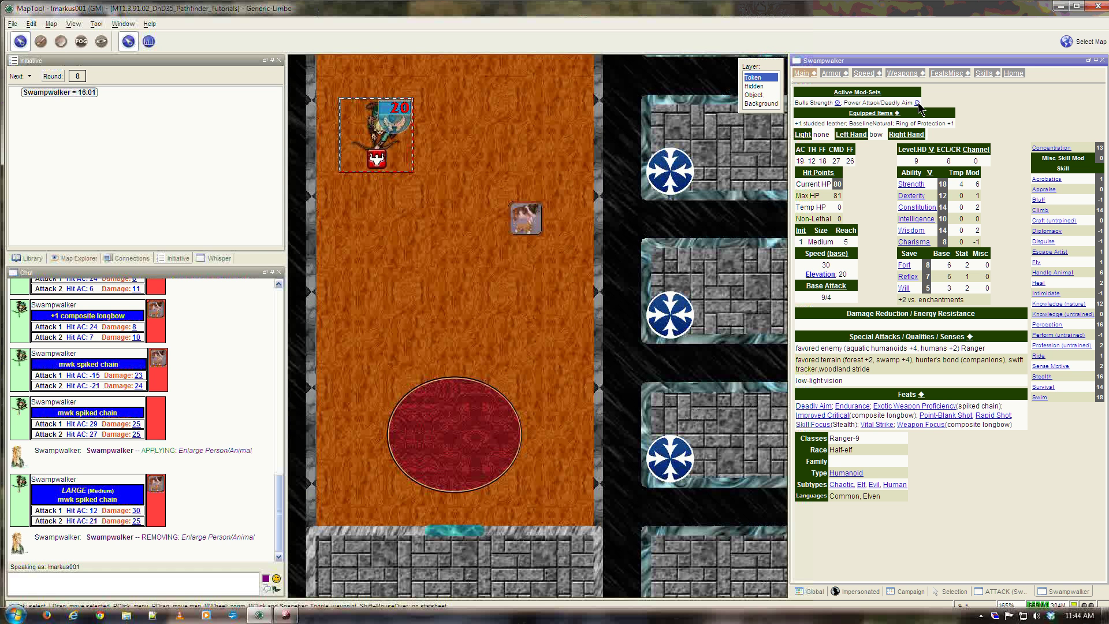
pyautogui.click(919, 103)
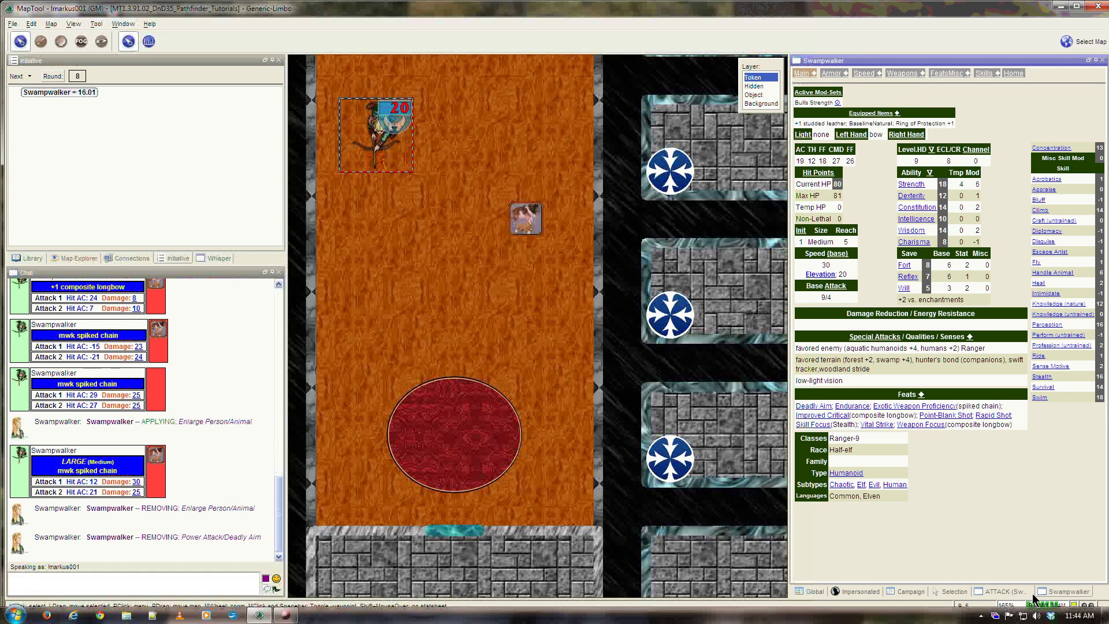
pyautogui.click(1008, 592)
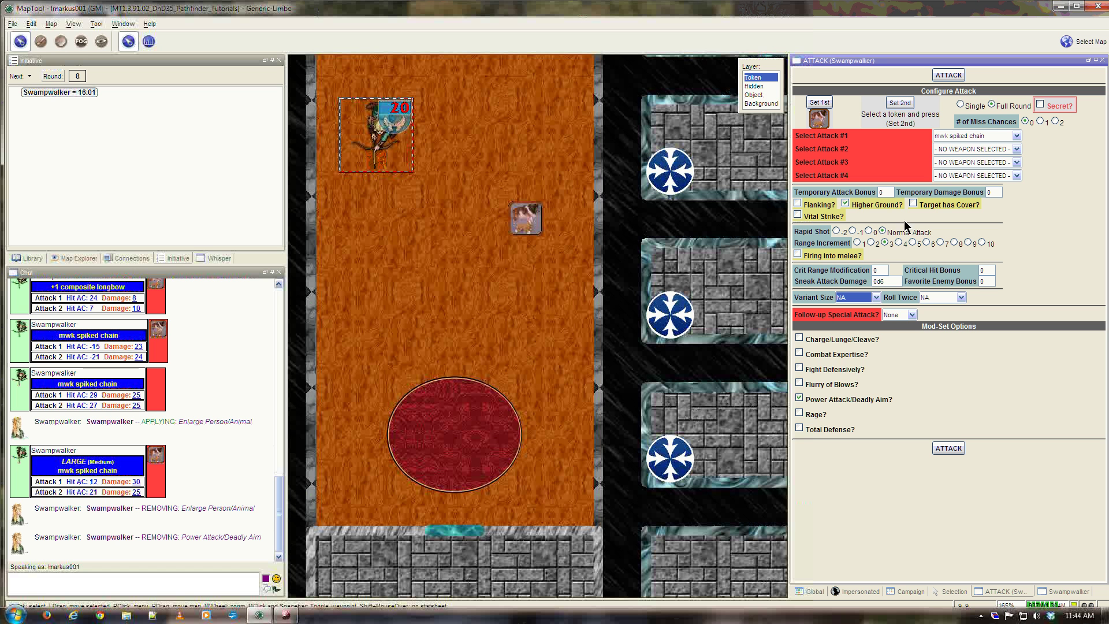
pyautogui.click(800, 399)
pyautogui.click(1048, 592)
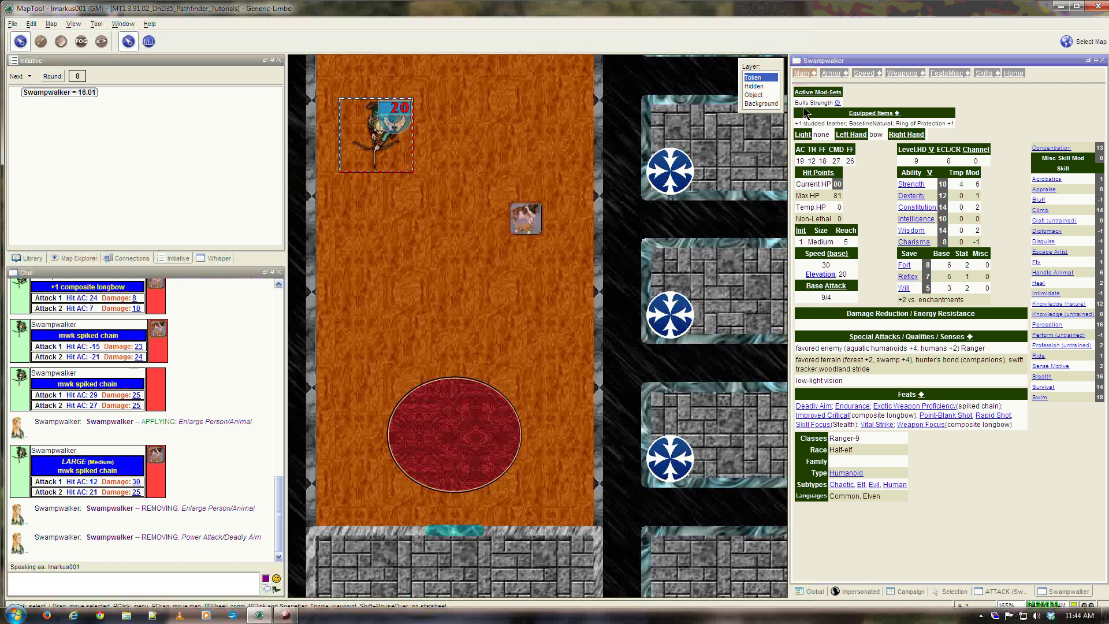
# - Inspect the modifiers supplied by the Bulls Strength mod-set and the equipped items on Swampwalker's sheet
pyautogui.moveTo(811, 107)
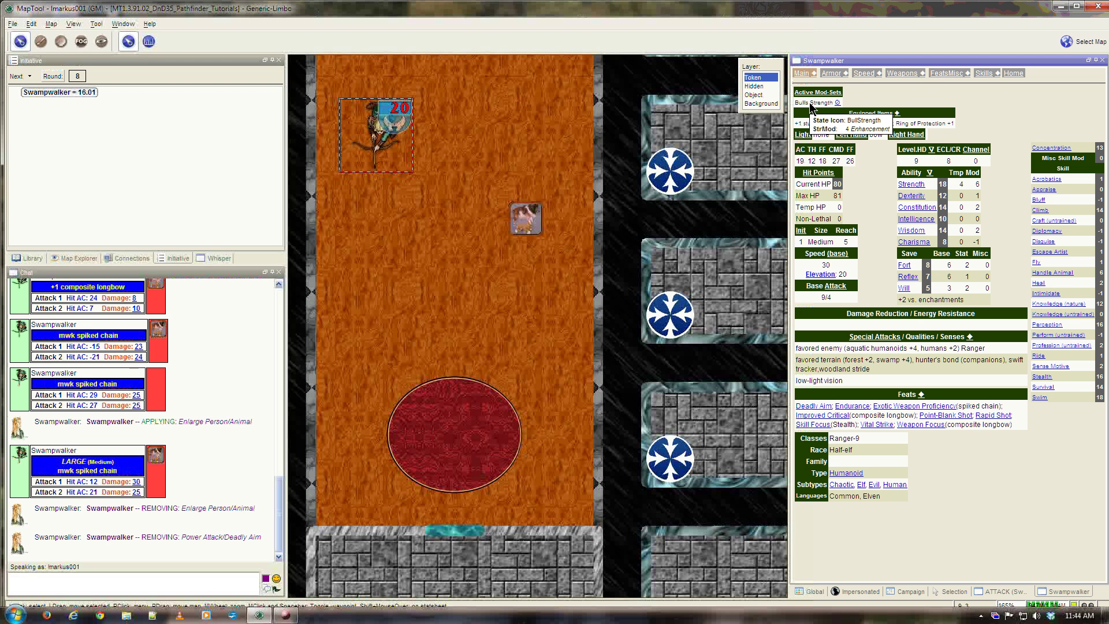
pyautogui.moveTo(873, 125)
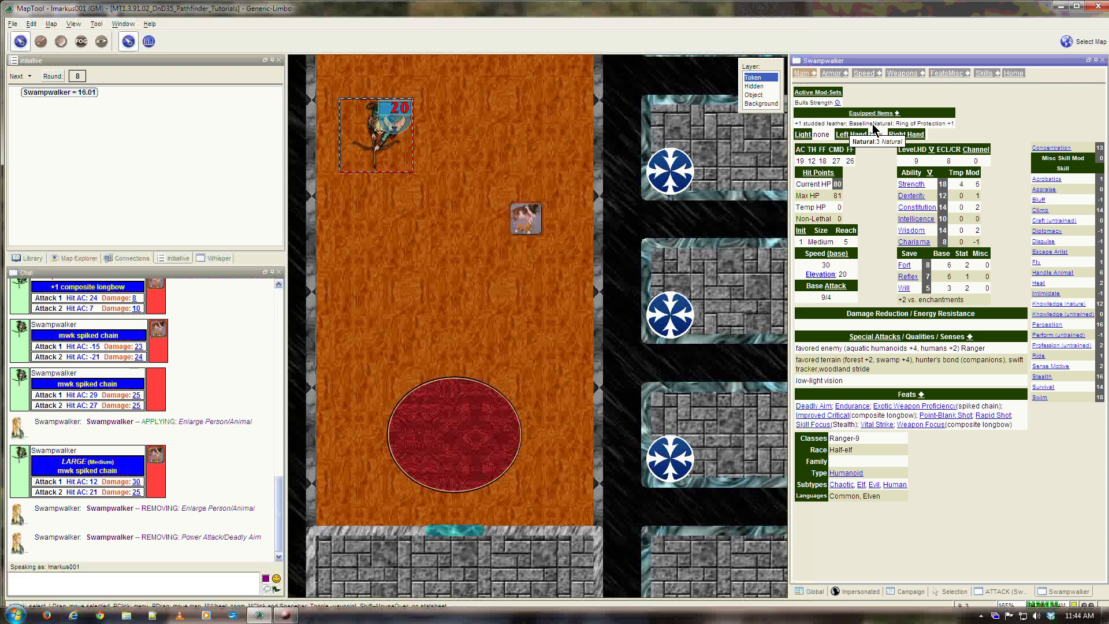
pyautogui.moveTo(828, 125)
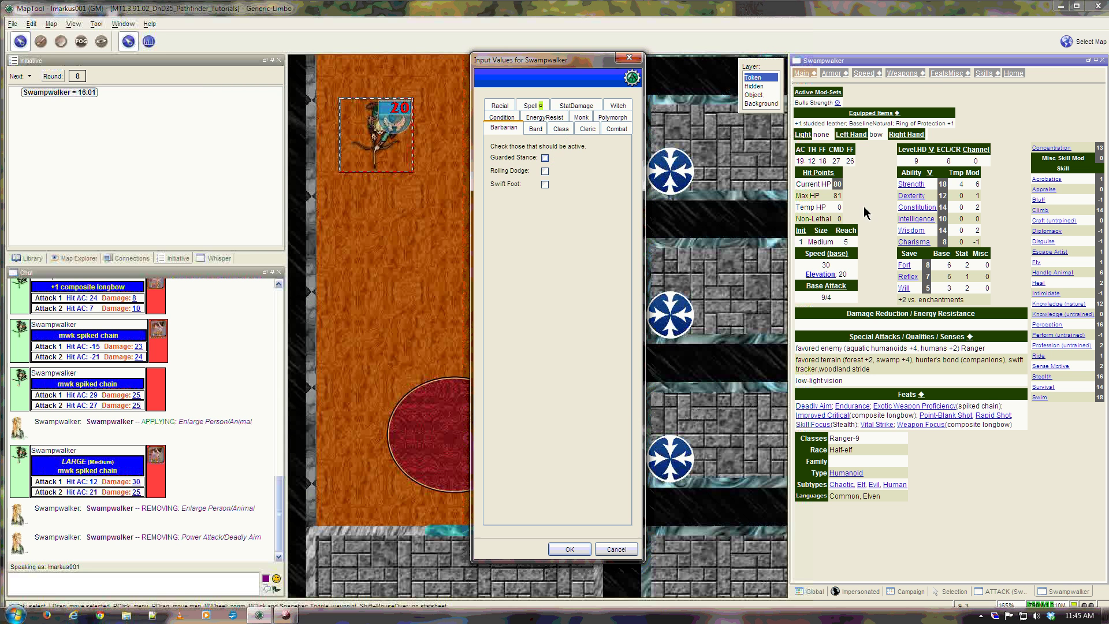
# - Apply the Mage Armor spell mod-set to Swampwalker and check the modifiers of the active mod-sets
pyautogui.click(533, 108)
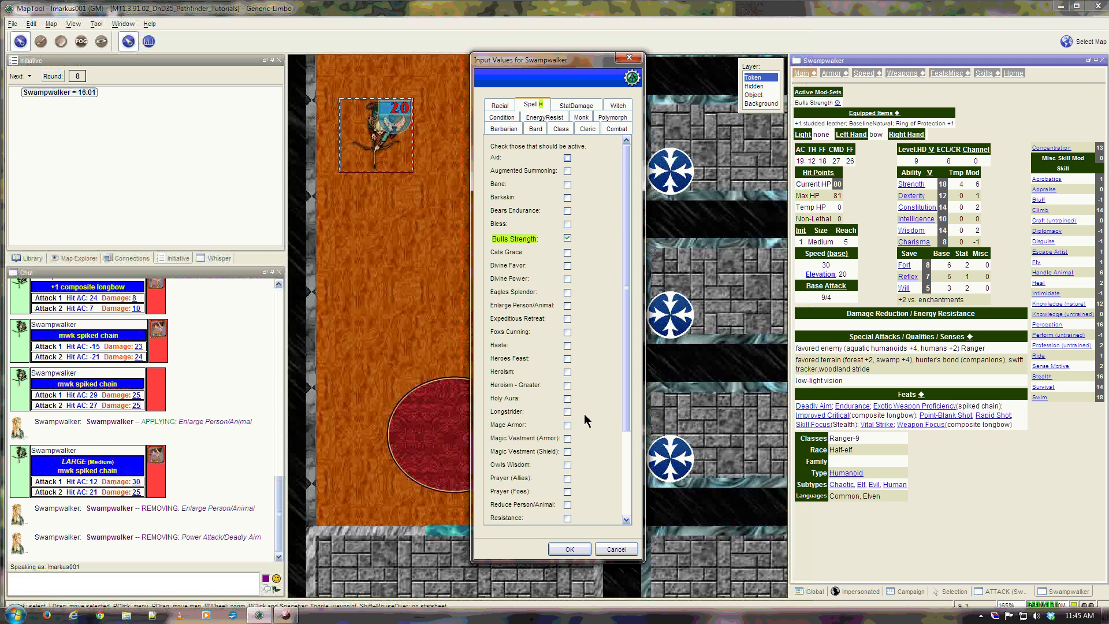
pyautogui.click(568, 549)
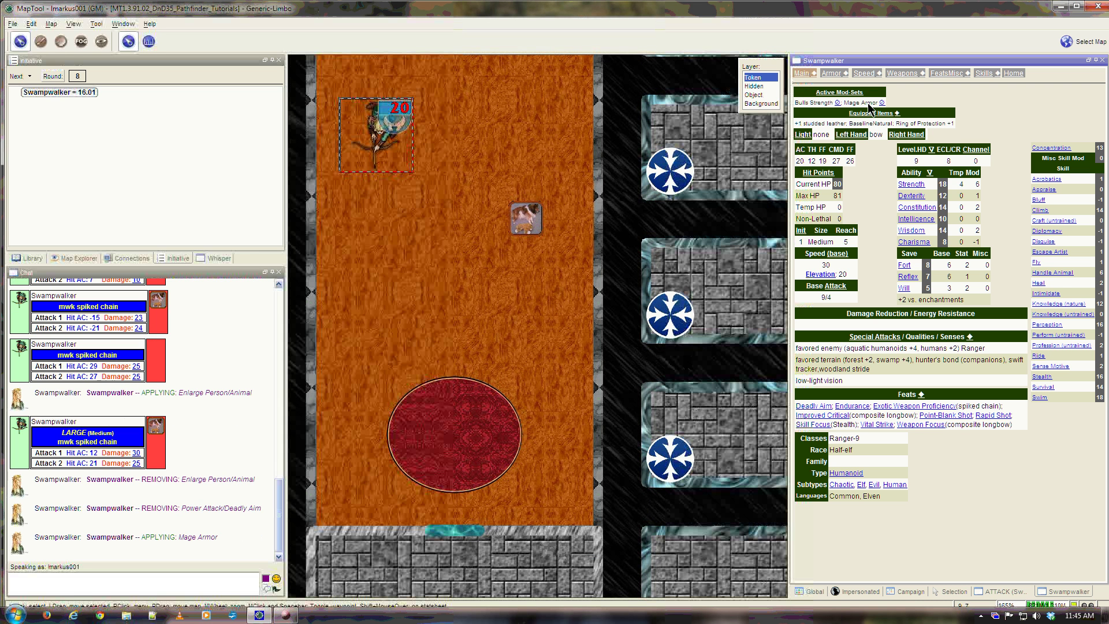
pyautogui.moveTo(862, 105)
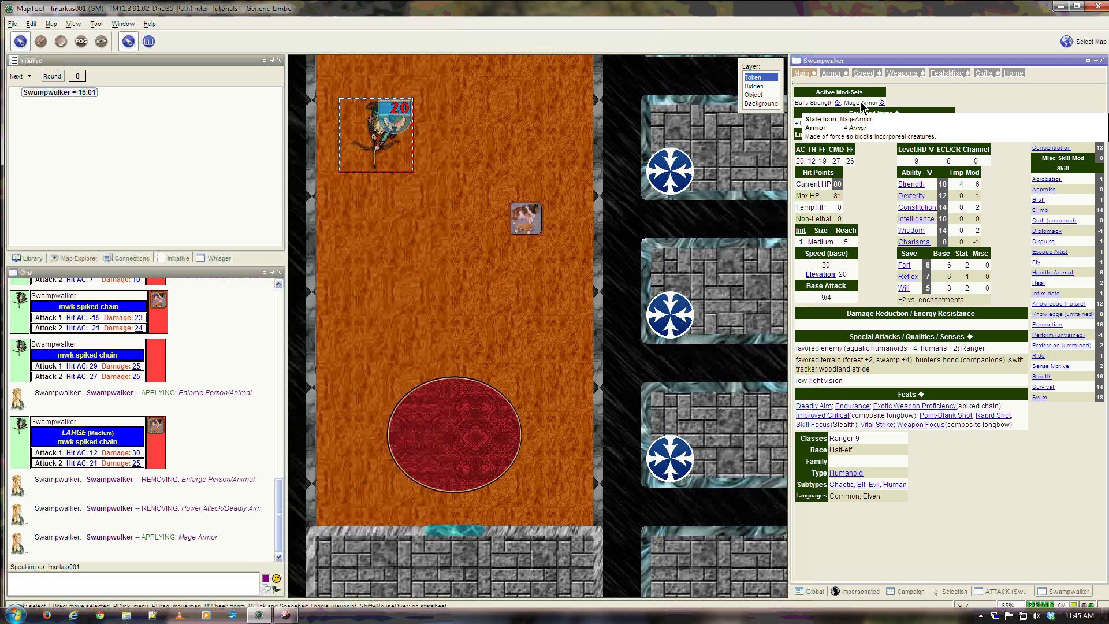
pyautogui.moveTo(800, 167)
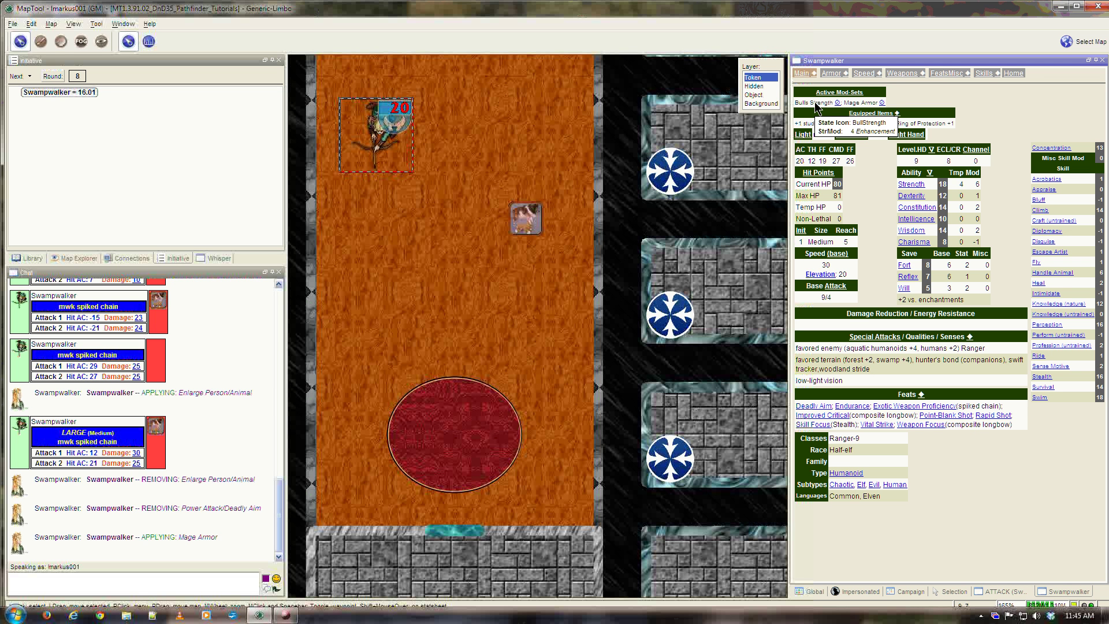
pyautogui.moveTo(866, 127)
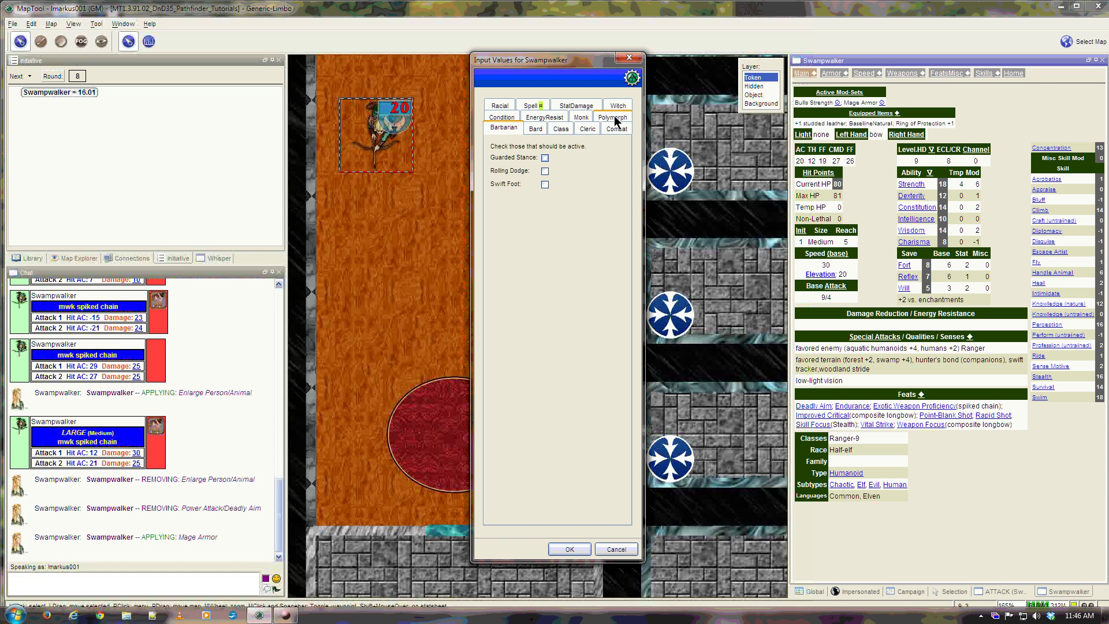
# - Activate the Beast Shape polymorph mod-set for Swampwalker as Beast Shape I of type Animal
pyautogui.click(613, 117)
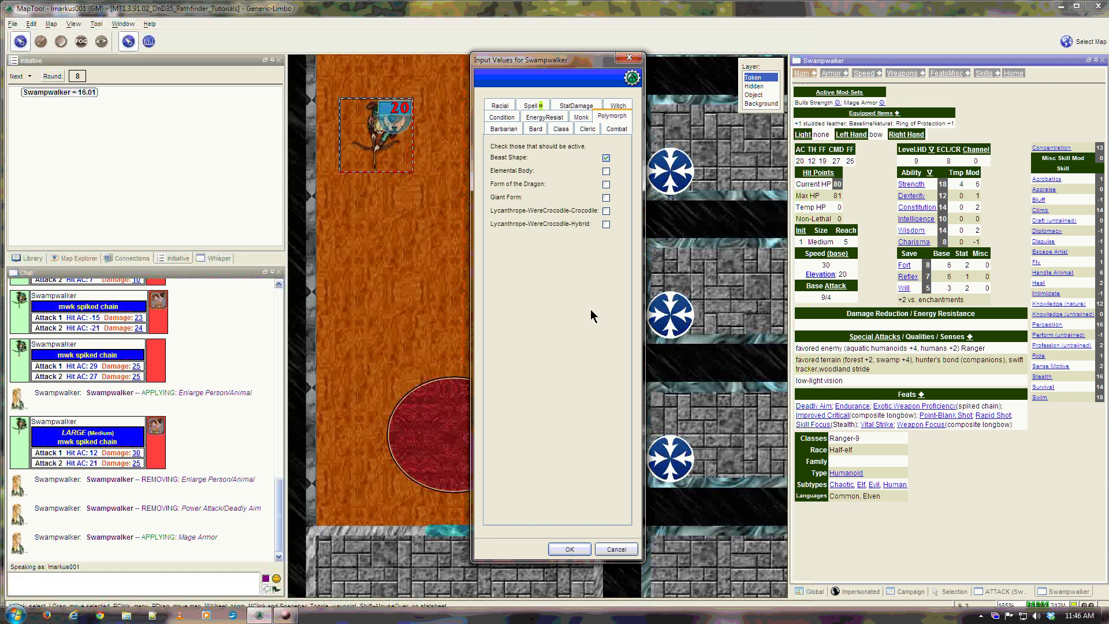
pyautogui.click(569, 550)
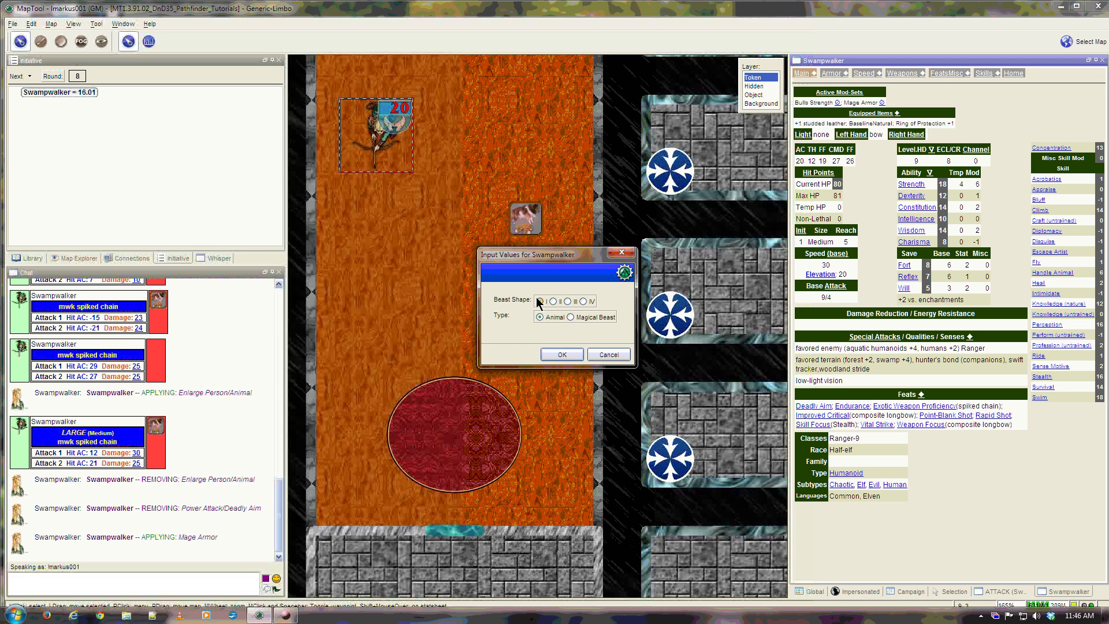
pyautogui.click(569, 359)
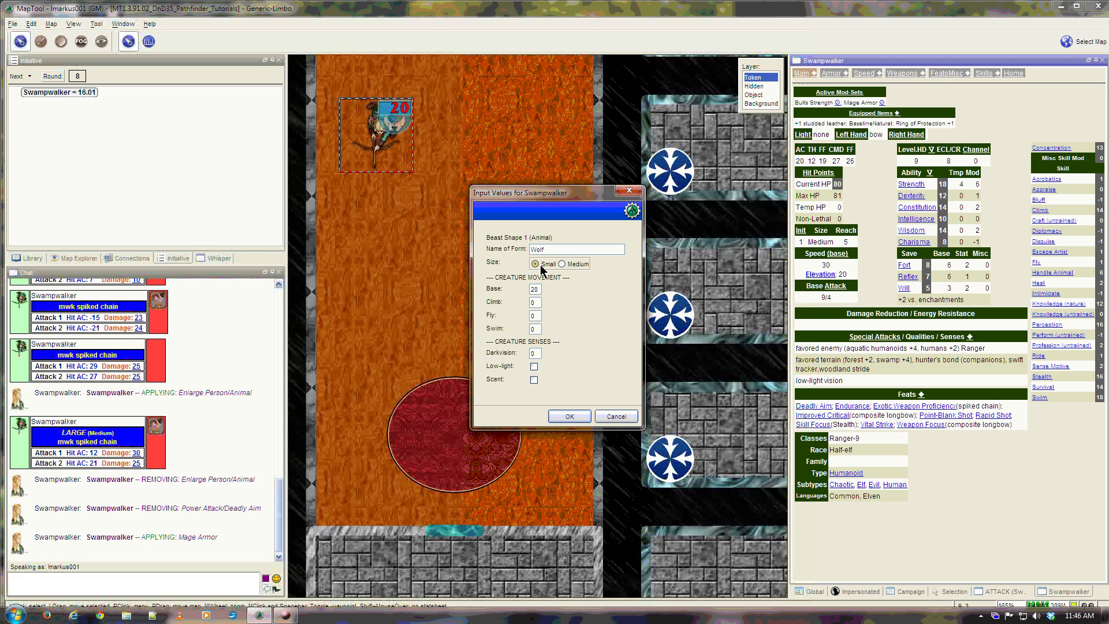
# - Define the Small Wolf form with base movement 40, low-light vision, scent and darkvision 60, and apply it
pyautogui.write('40')
pyautogui.click(534, 366)
pyautogui.click(534, 380)
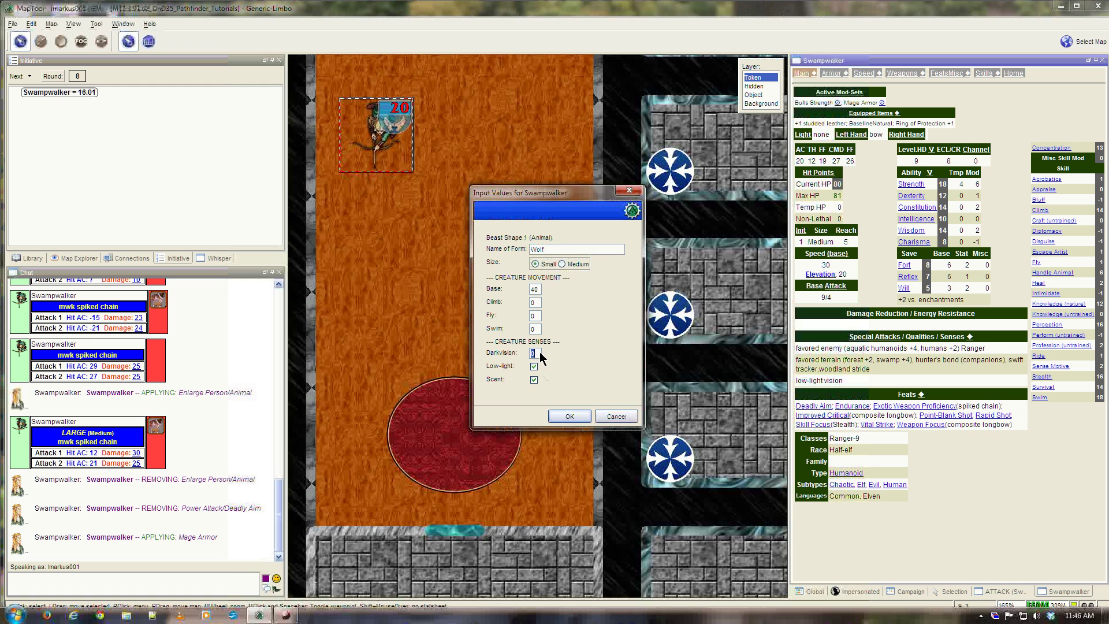
pyautogui.write('60')
pyautogui.click(569, 416)
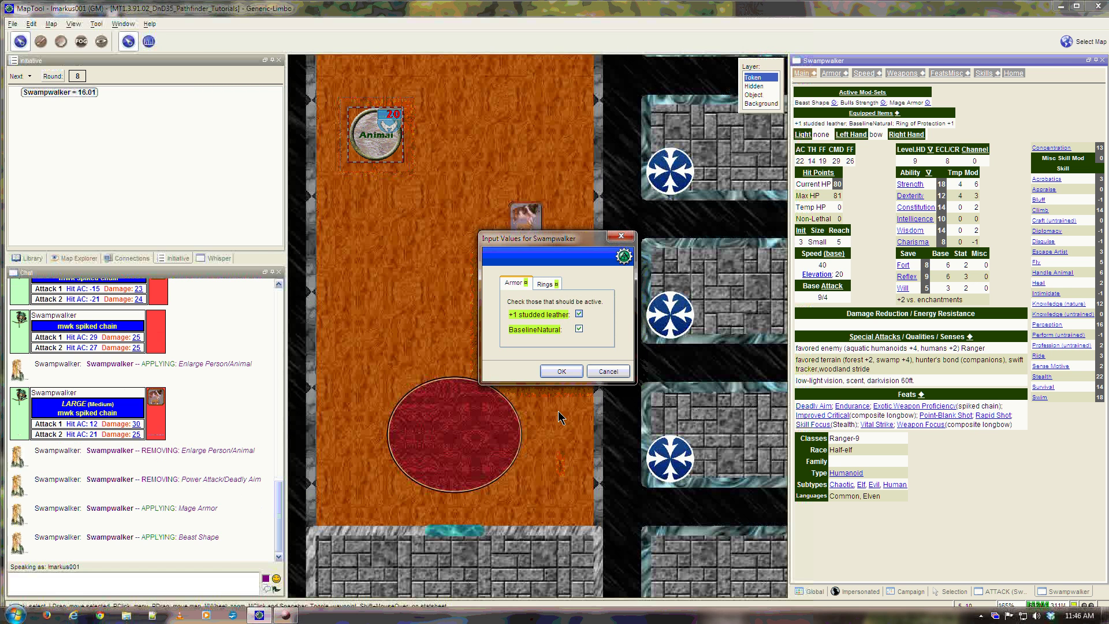
# - Unequip the +1 studded leather for the animal form, leaving BaselineNatural and the Ring of Protection +1 active
pyautogui.click(579, 313)
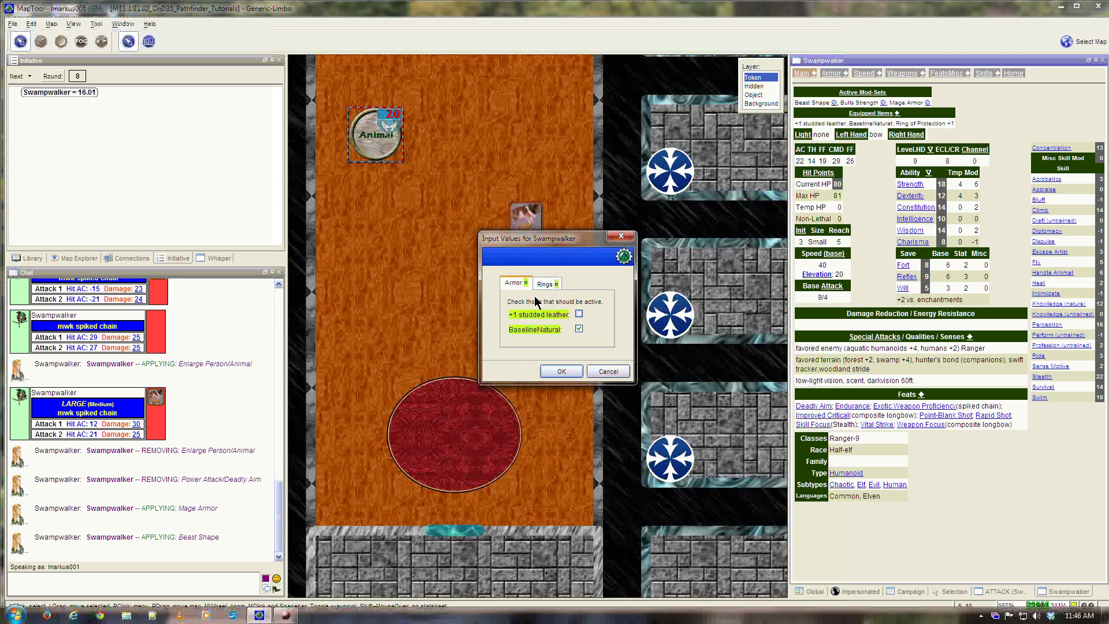
pyautogui.click(546, 284)
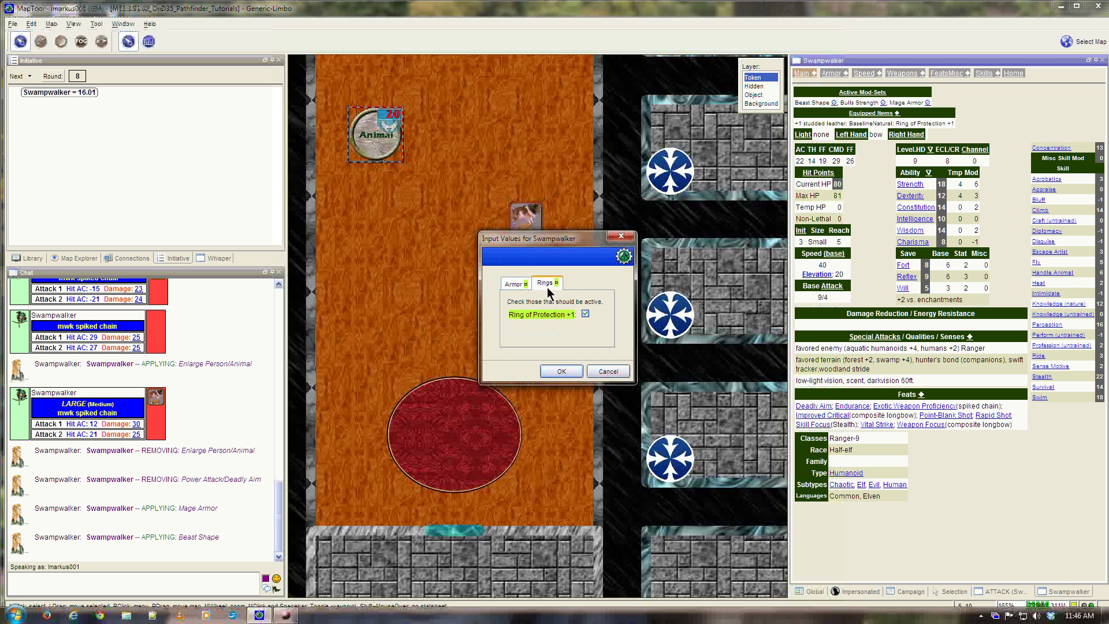
pyautogui.click(570, 370)
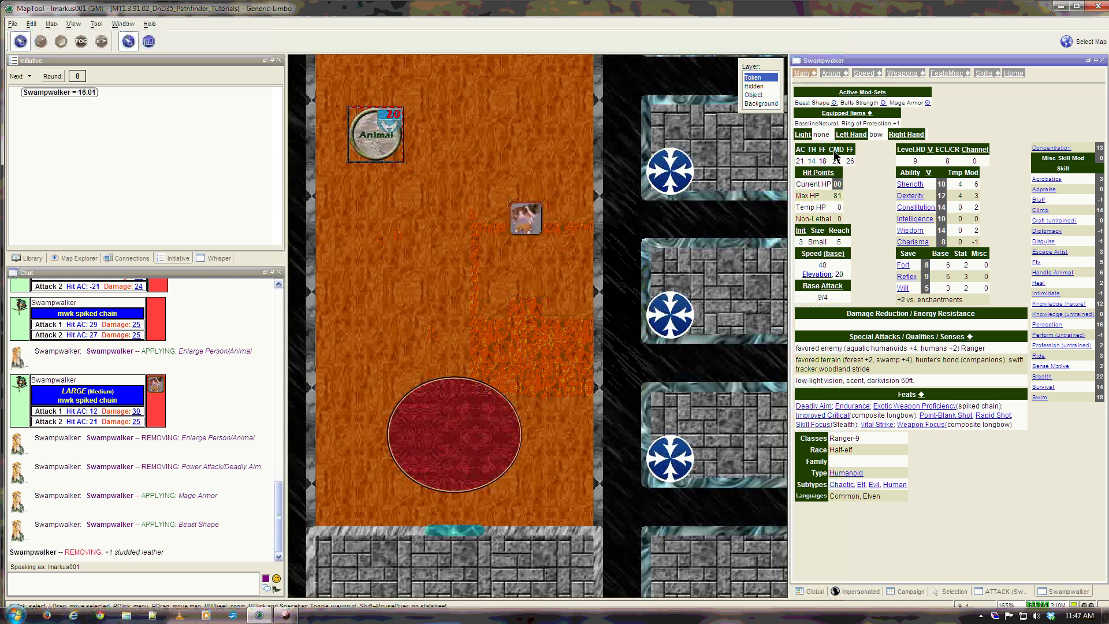
# - Inspect the modifiers of the equipped items and of the Beast Shape, Bulls Strength and Mage Armor mod-sets
pyautogui.moveTo(823, 128)
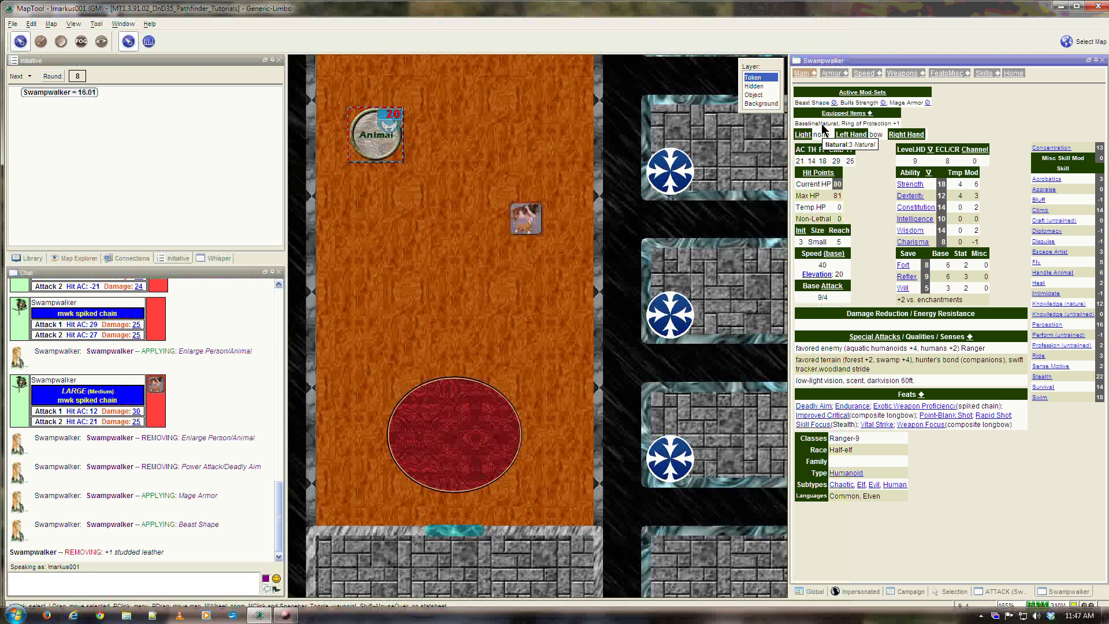
pyautogui.moveTo(815, 104)
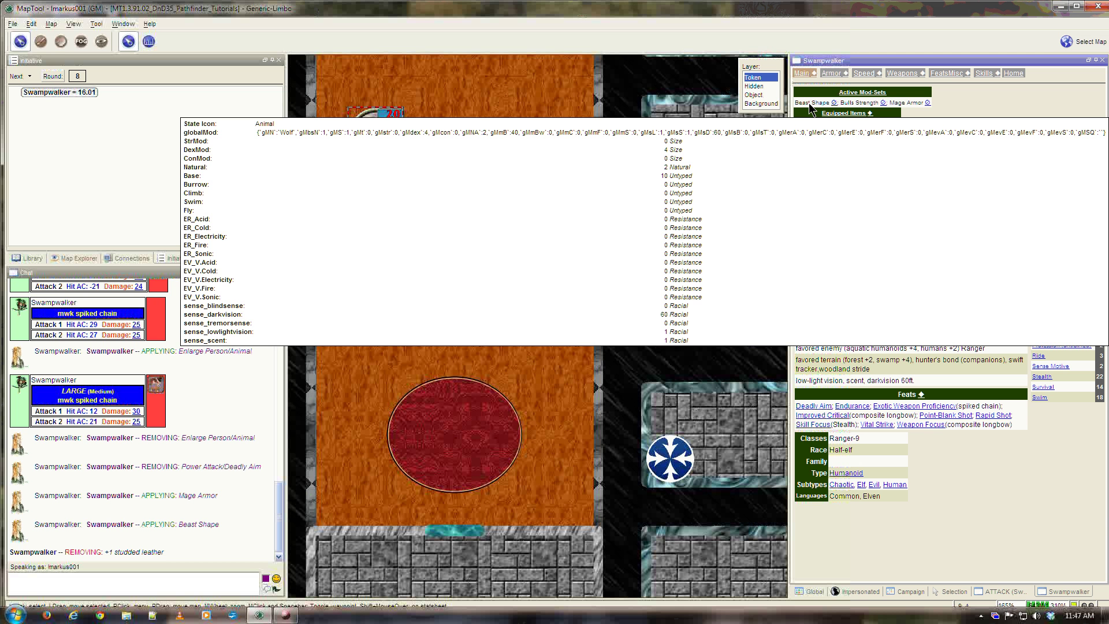
pyautogui.moveTo(862, 102)
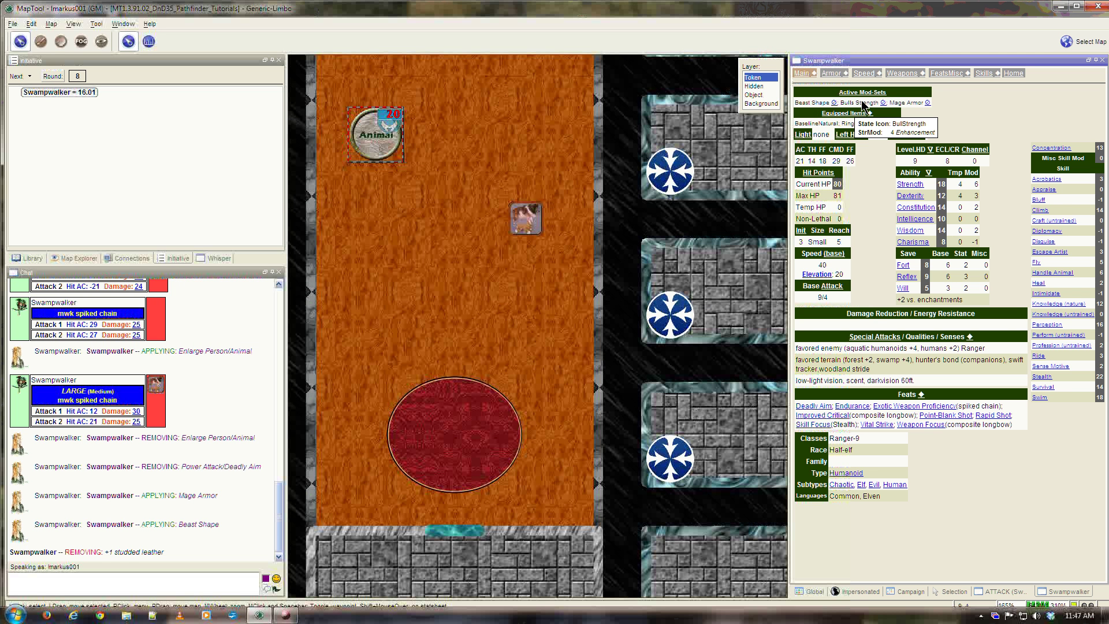
pyautogui.moveTo(904, 104)
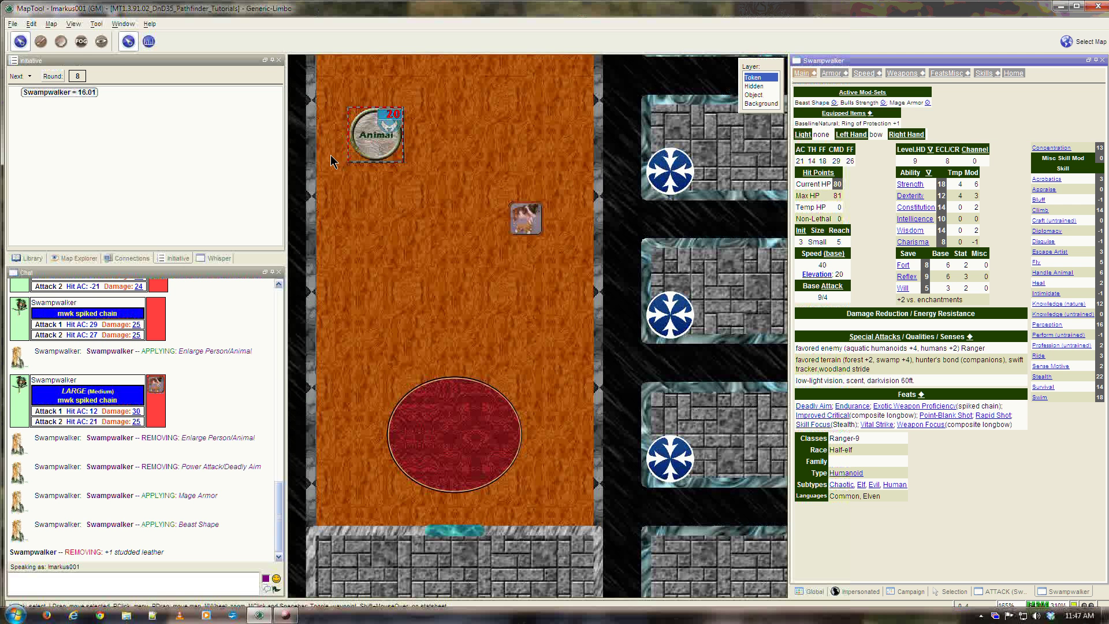
pyautogui.moveTo(399, 128)
# - Remove the Mage Armor and Beast Shape mod-sets from Swampwalker and re-equip the +1 studded leather
pyautogui.click(928, 103)
pyautogui.moveTo(799, 164)
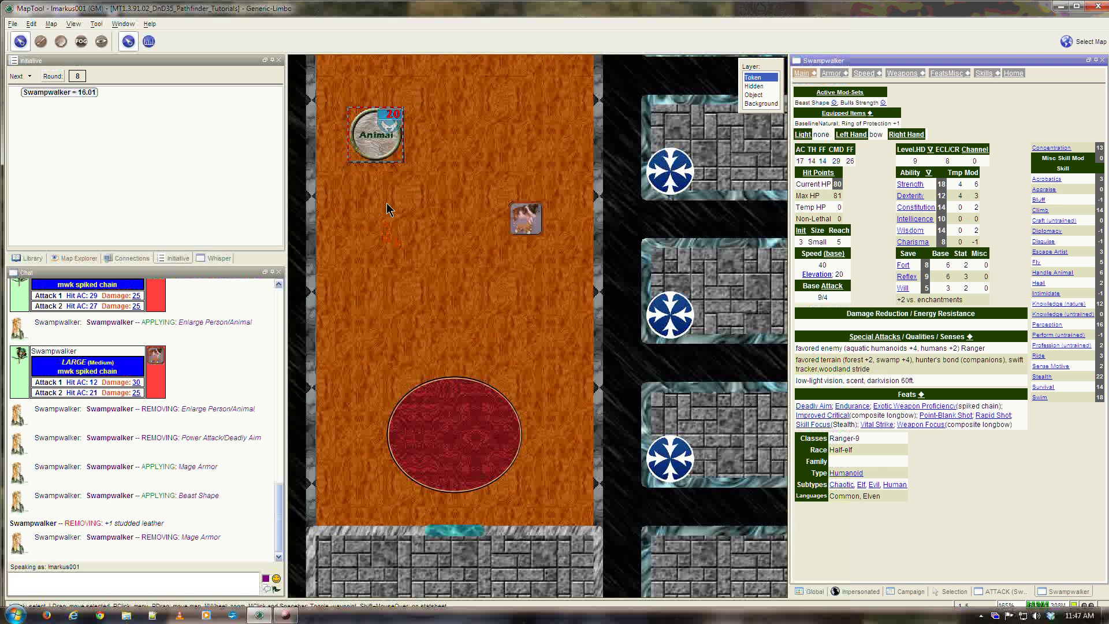
pyautogui.moveTo(364, 142)
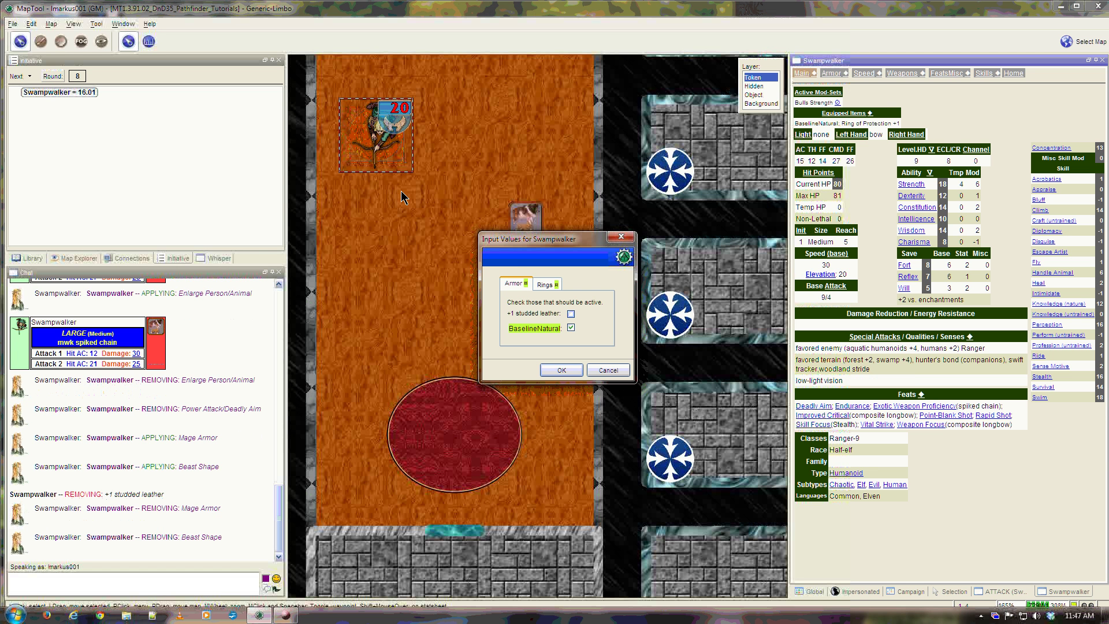
pyautogui.click(564, 373)
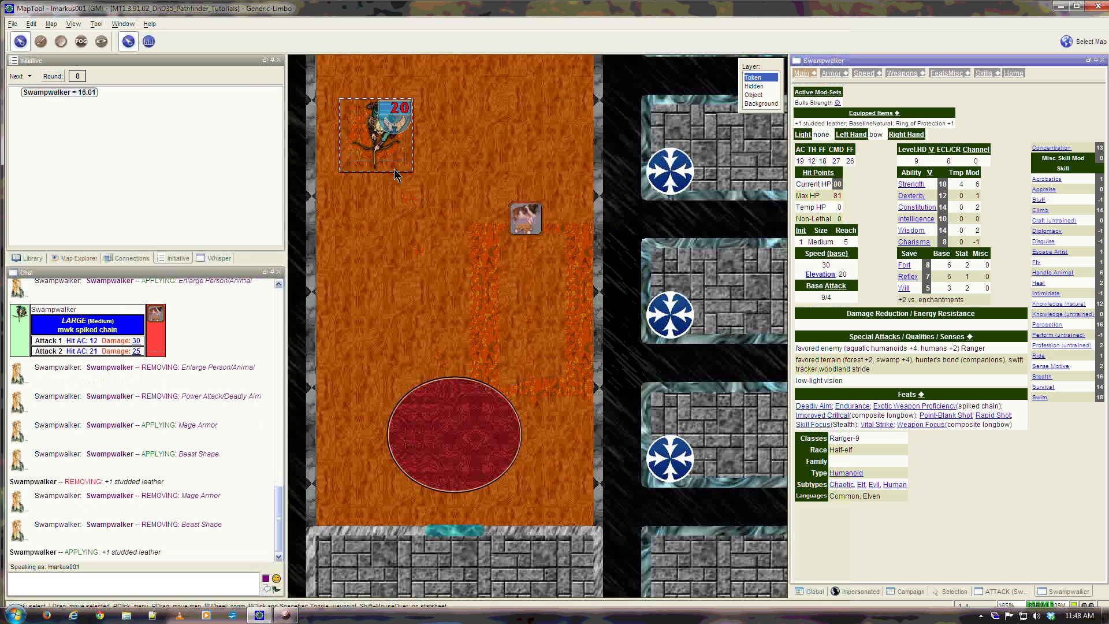
# - Review the shape, size, properties and sight configuration of Swampwalker's token, closing it without changes
pyautogui.doubleClick(392, 138)
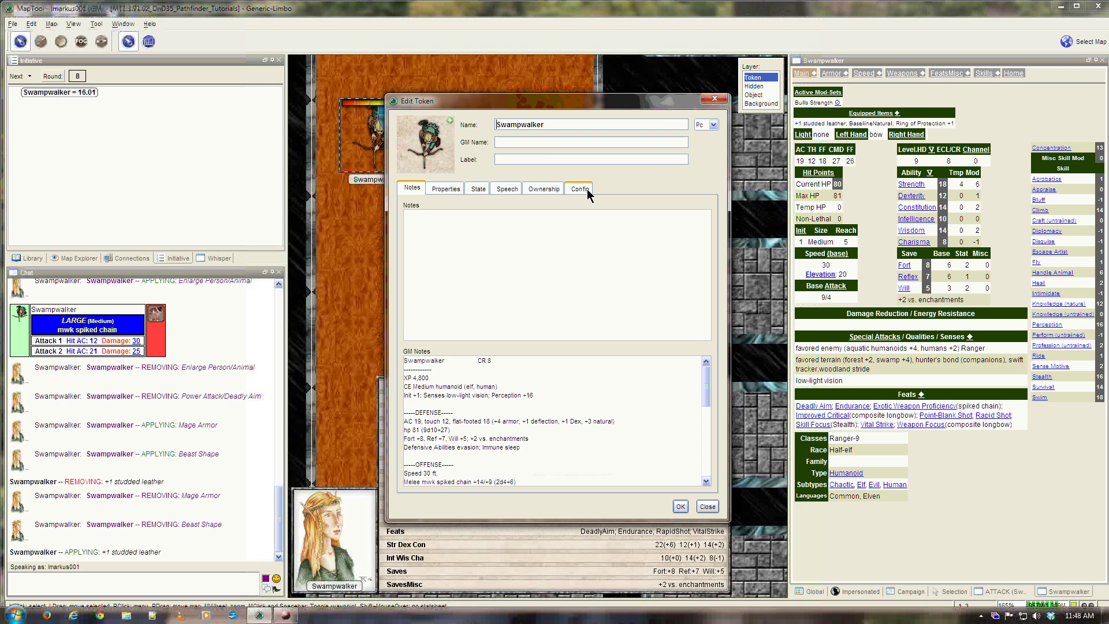
pyautogui.click(586, 189)
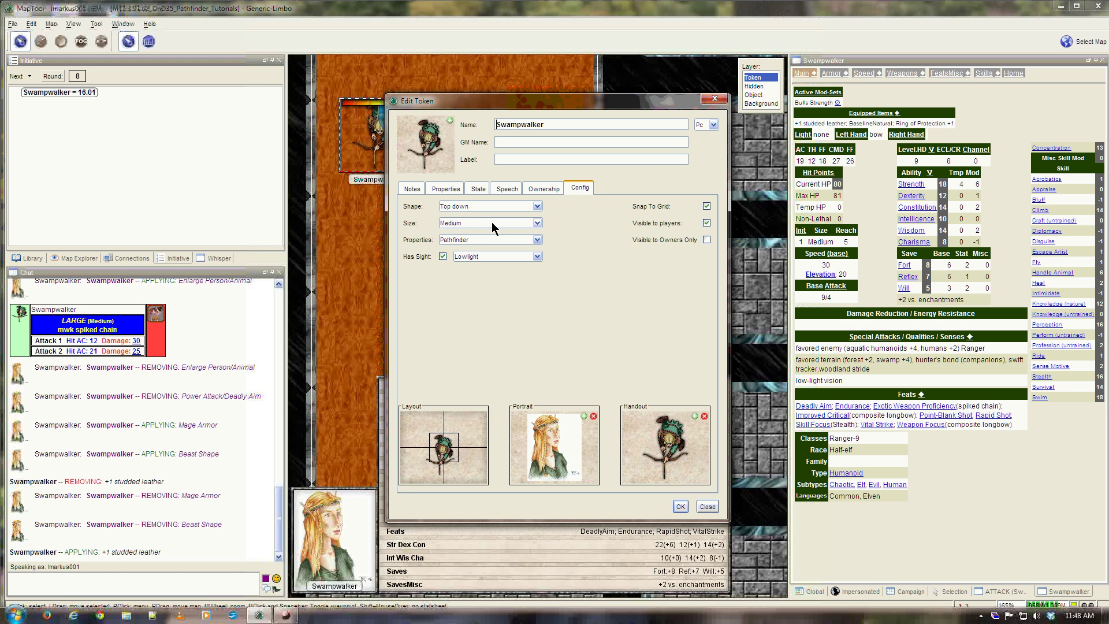
pyautogui.click(708, 507)
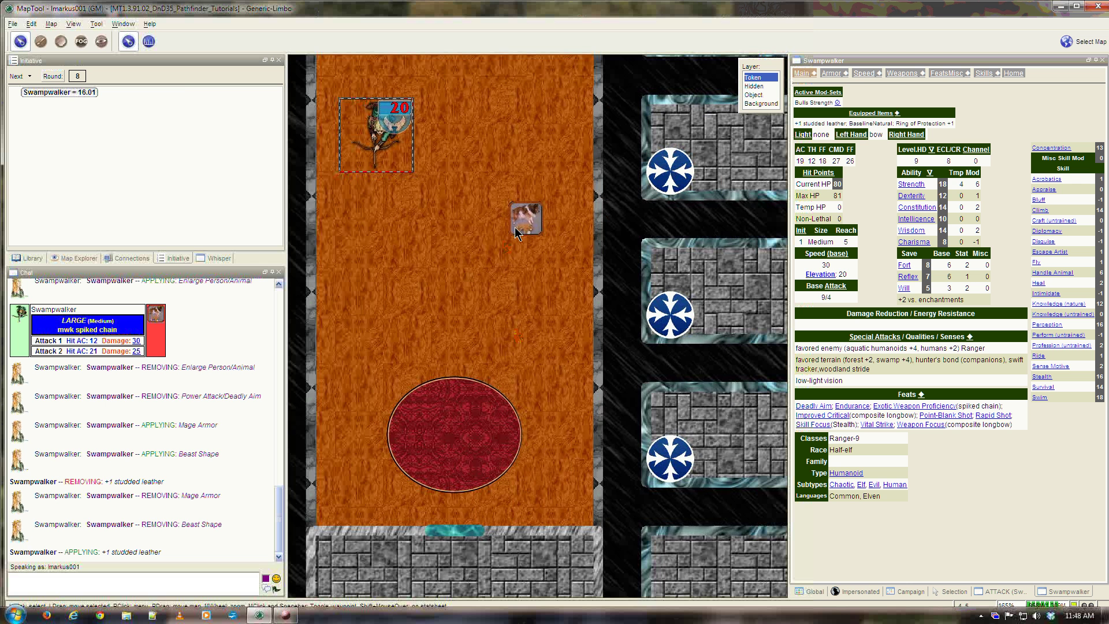
pyautogui.click(283, 616)
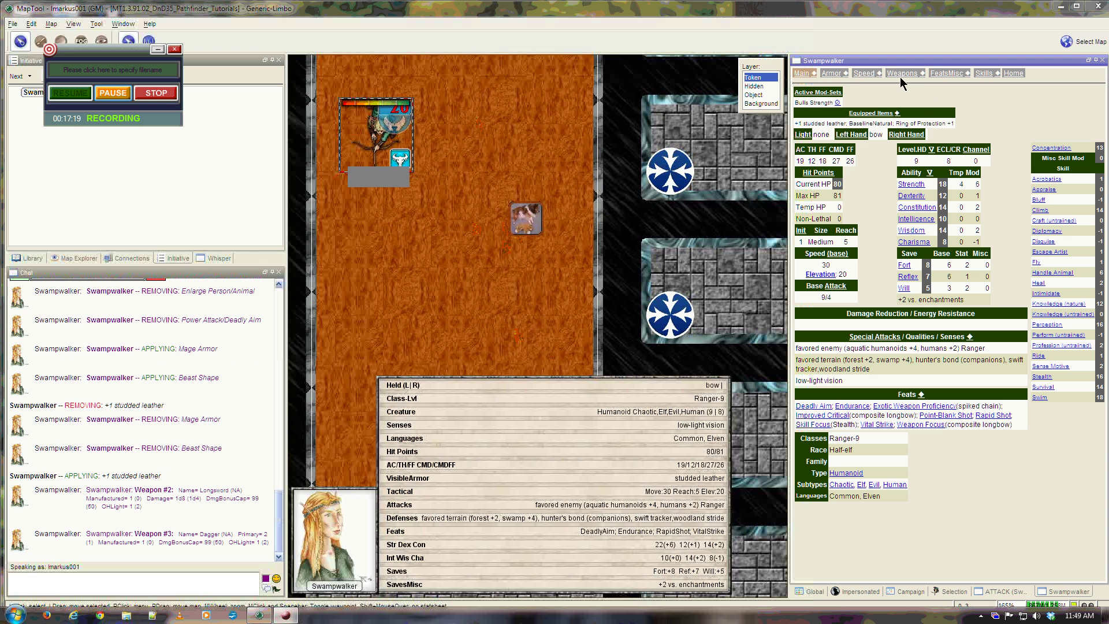
# - Review the Longsword and Dagger weapon settings on Swampwalker's sheet, including equipped status and two-weapon fighting options, without changing them
pyautogui.click(900, 75)
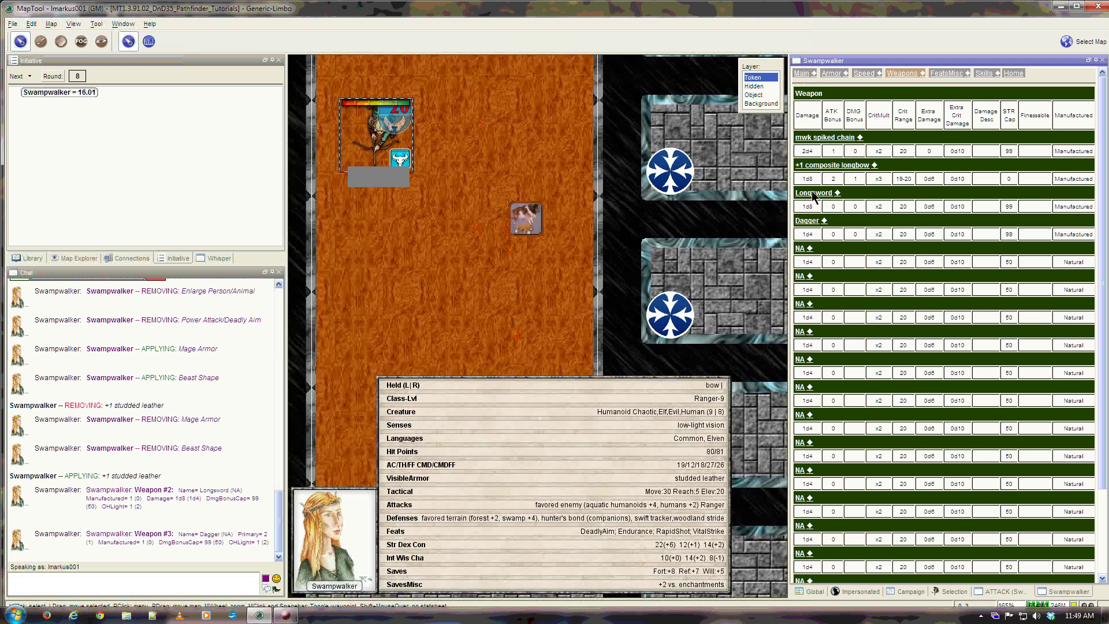
pyautogui.click(837, 193)
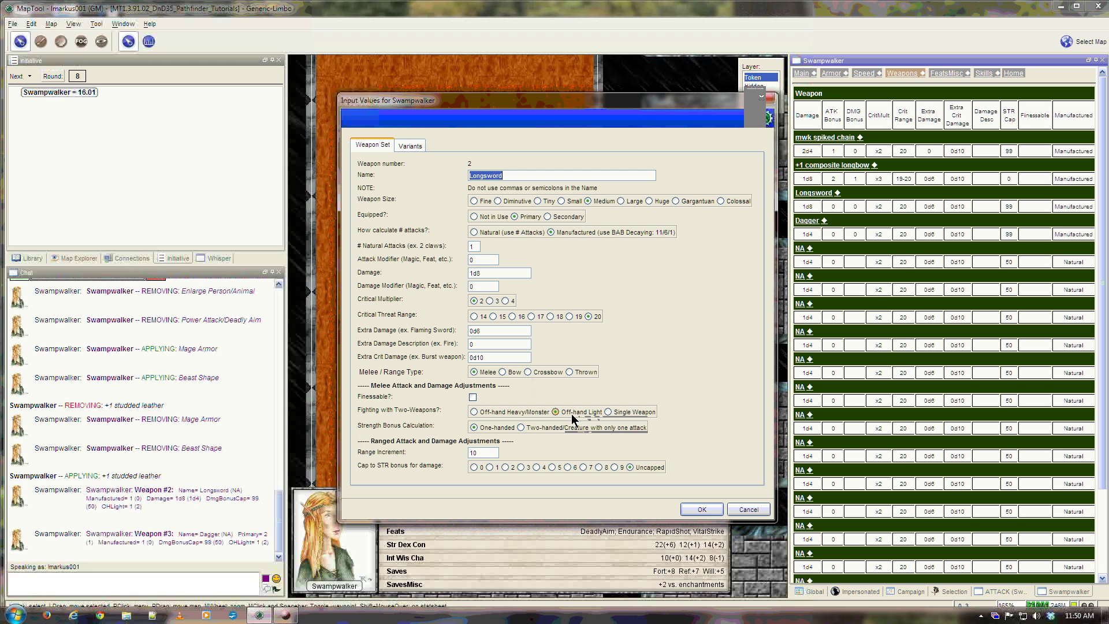
pyautogui.click(756, 507)
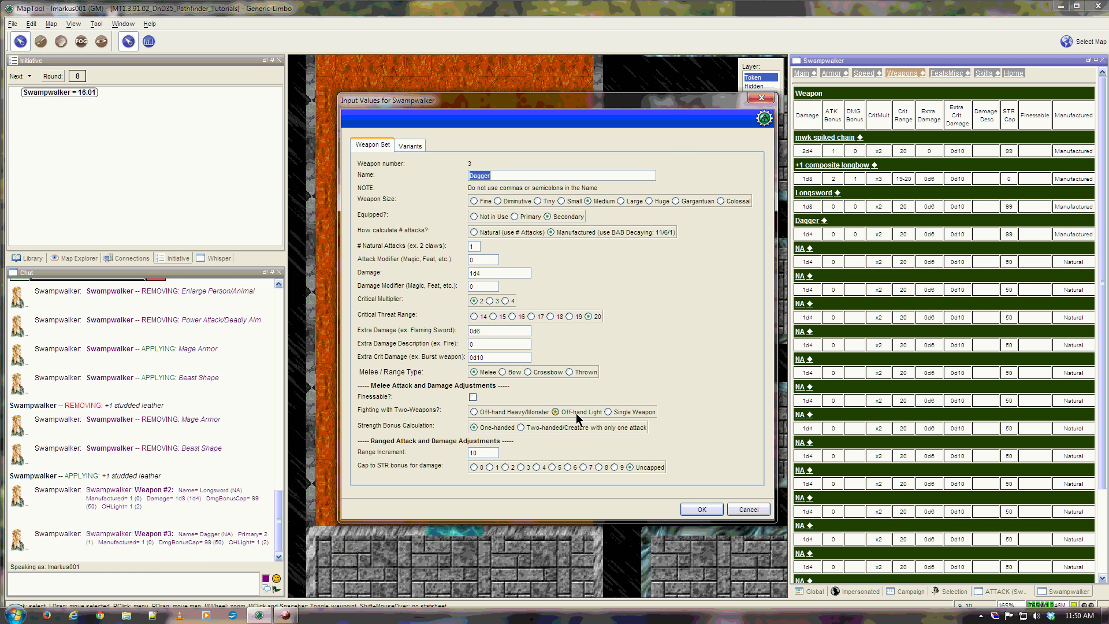
pyautogui.click(745, 508)
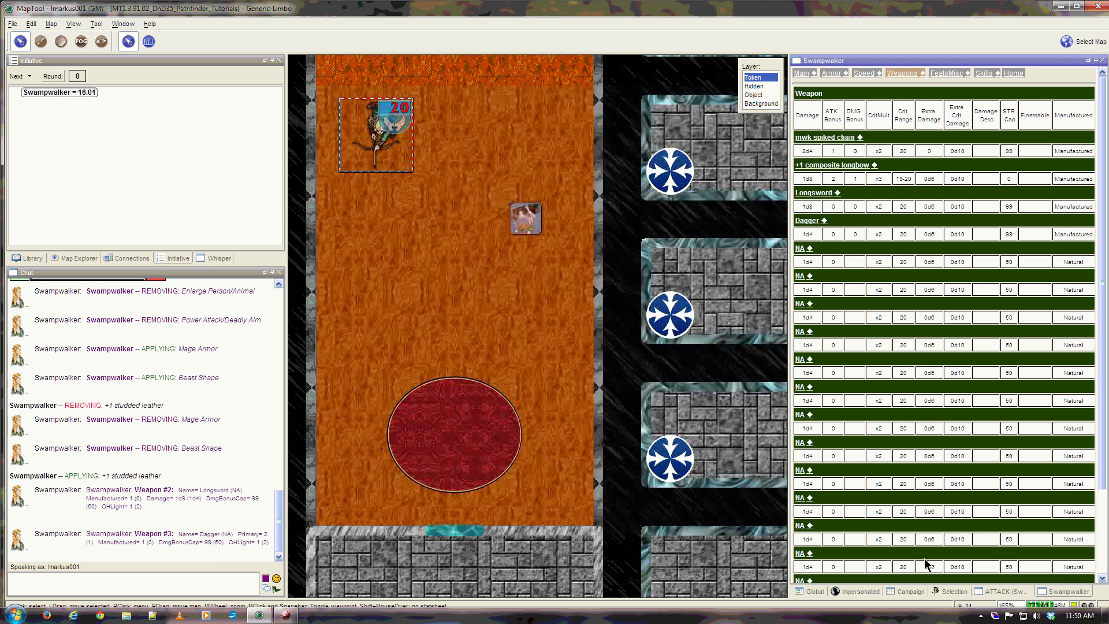
# - Check which weapons are offered for Attack #1 in Swampwalker's attack frame, and return to the character sheet
pyautogui.click(1012, 593)
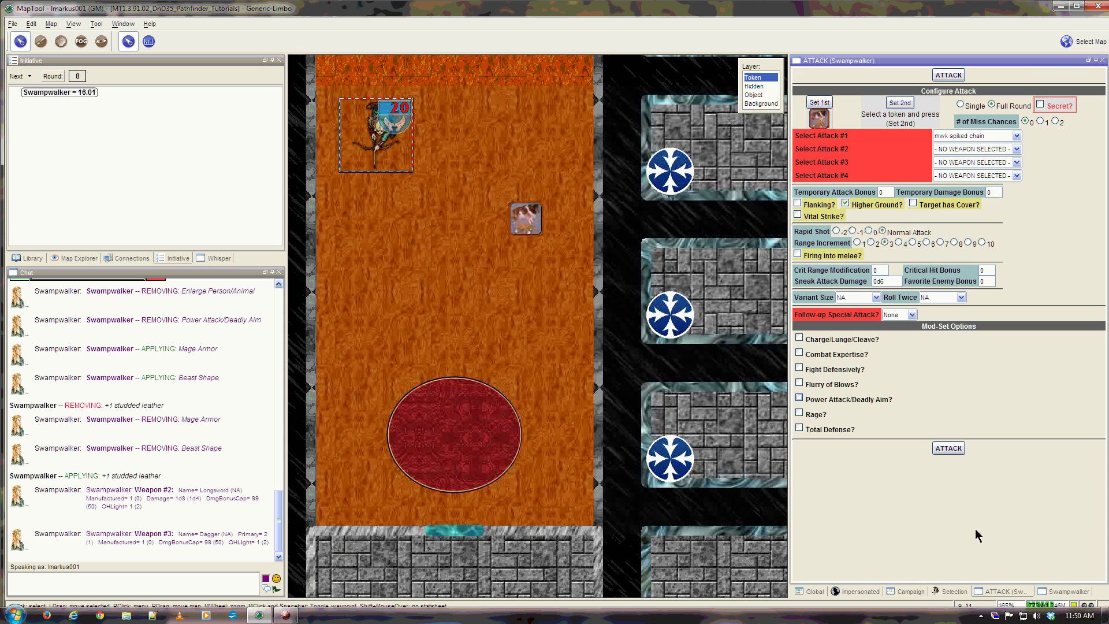
pyautogui.click(977, 135)
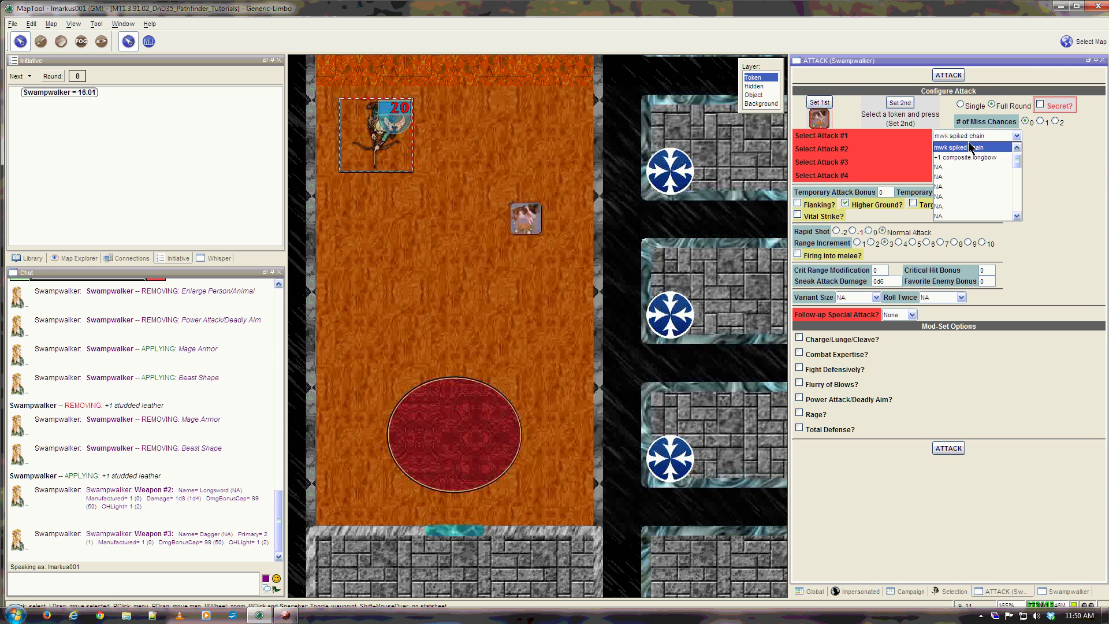
pyautogui.click(969, 139)
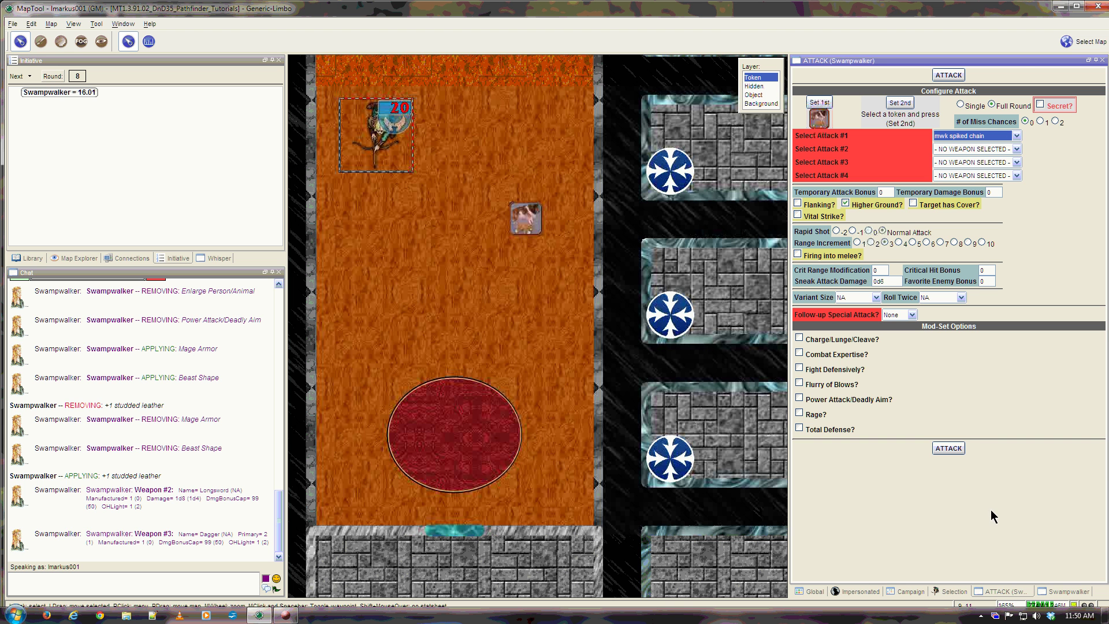
pyautogui.click(1063, 591)
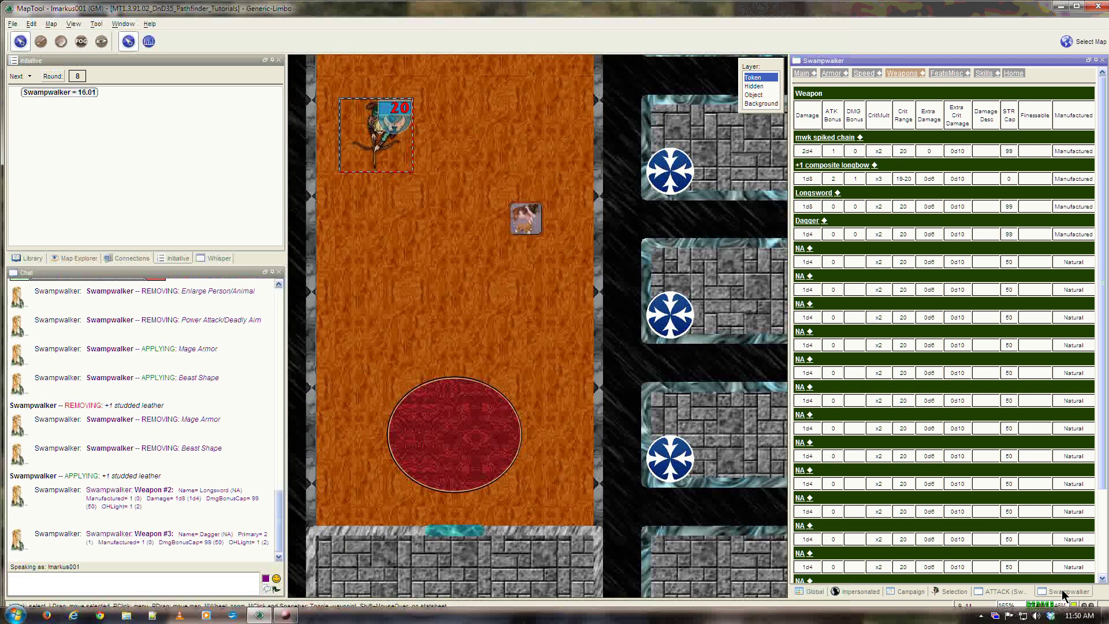
# - Roll a full-round attack for Swampwalker with the Longsword as Attack #1 and the Dagger as Attack #2
pyautogui.click(801, 74)
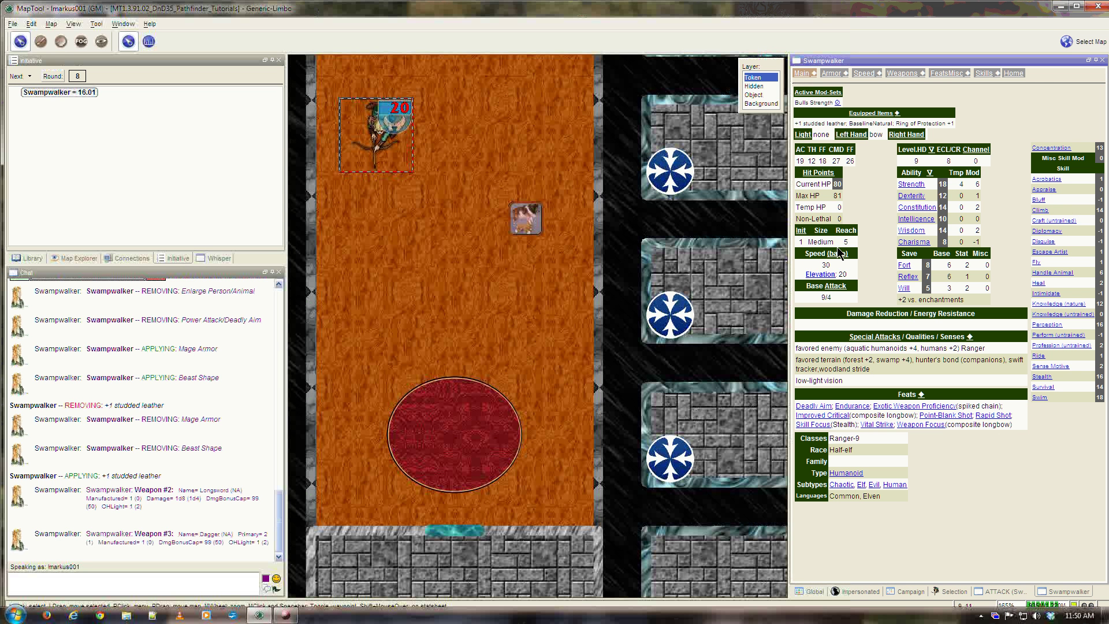
pyautogui.click(837, 287)
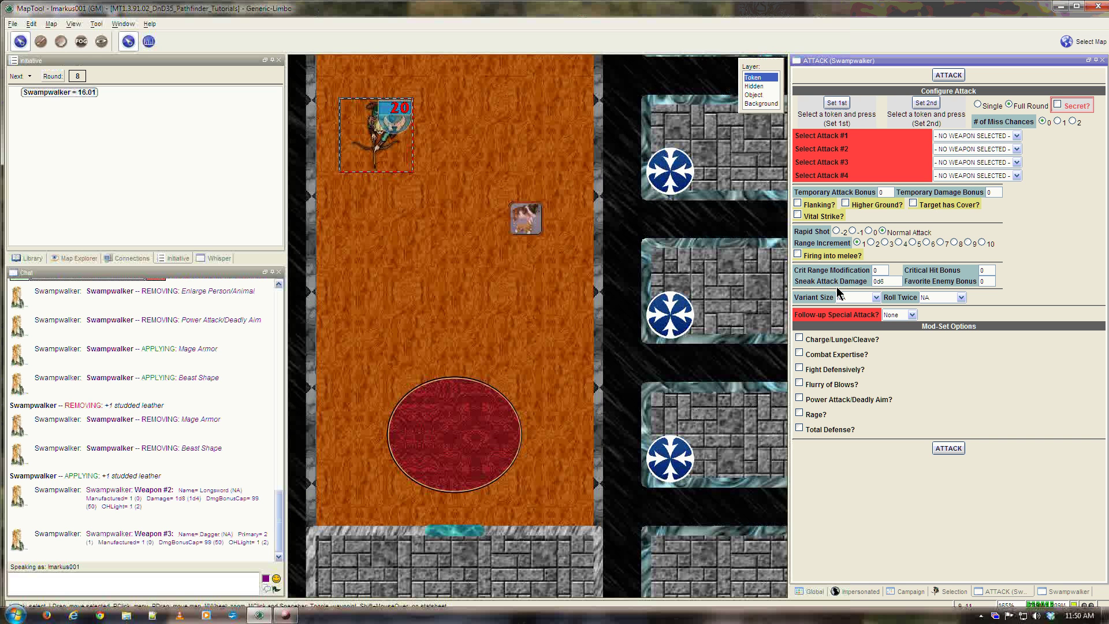
pyautogui.click(978, 136)
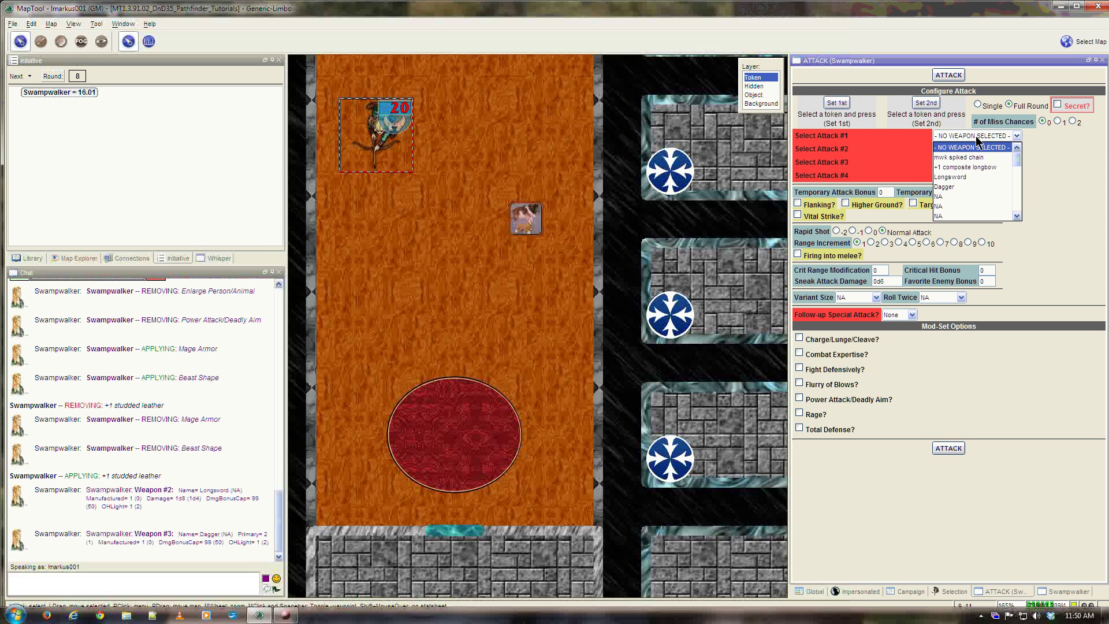
pyautogui.click(966, 175)
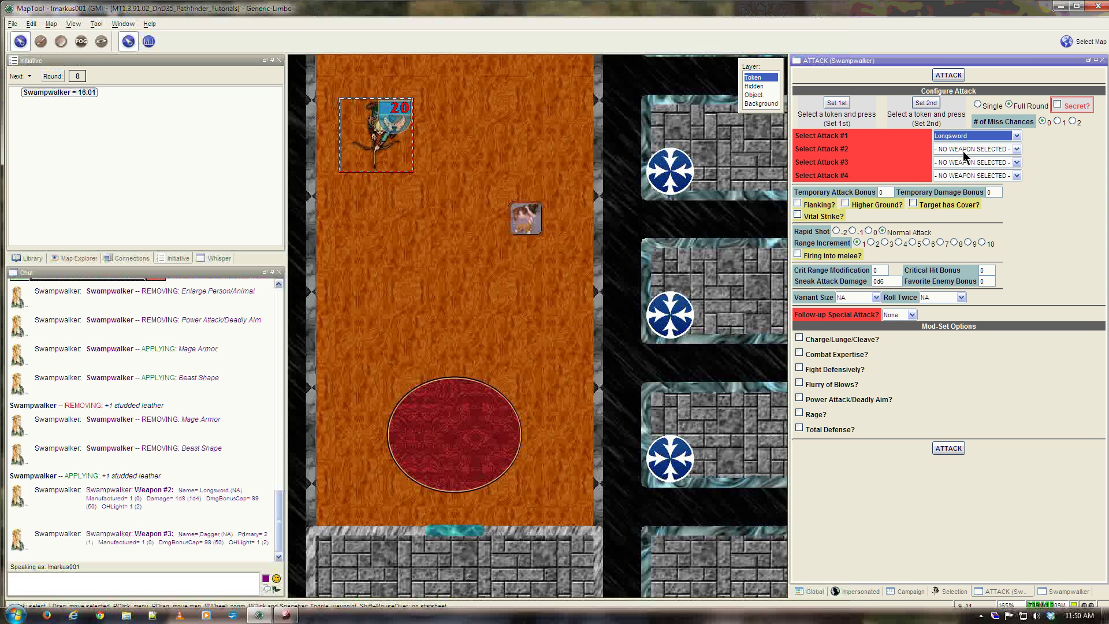
pyautogui.click(963, 150)
pyautogui.click(955, 200)
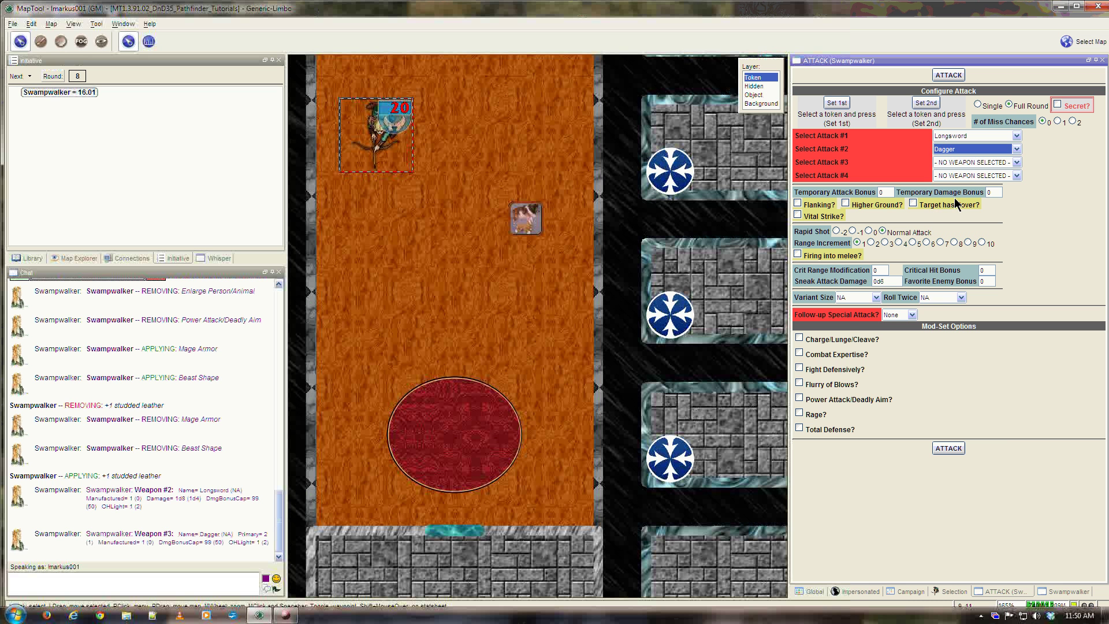
pyautogui.click(954, 448)
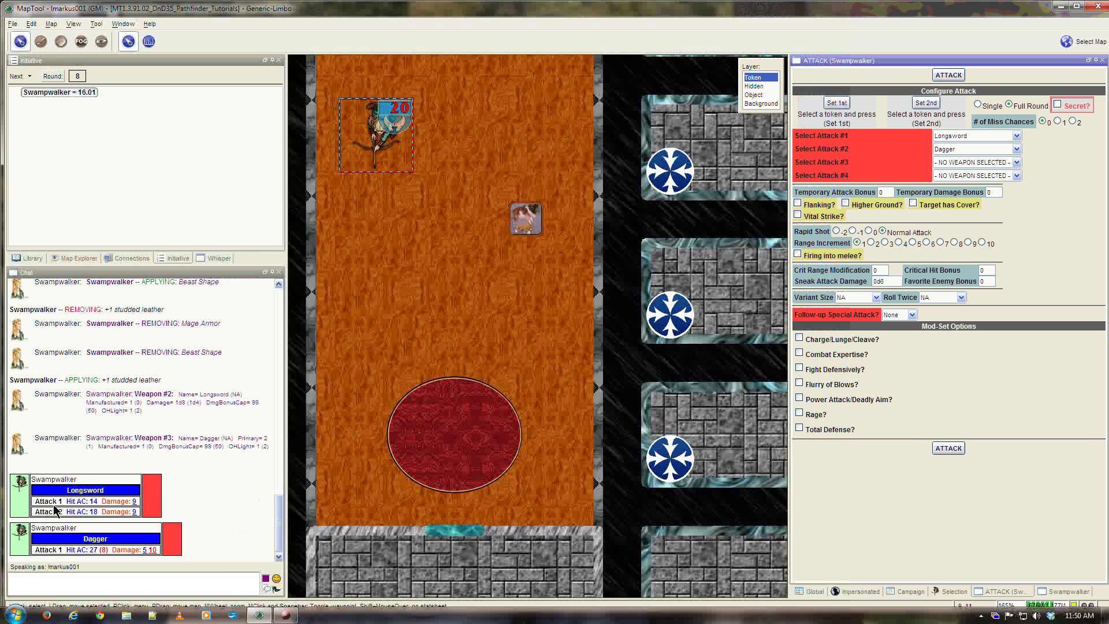
# - Examine the attack and damage roll breakdowns of the Longsword and Dagger attacks in the chat
pyautogui.moveTo(53, 506)
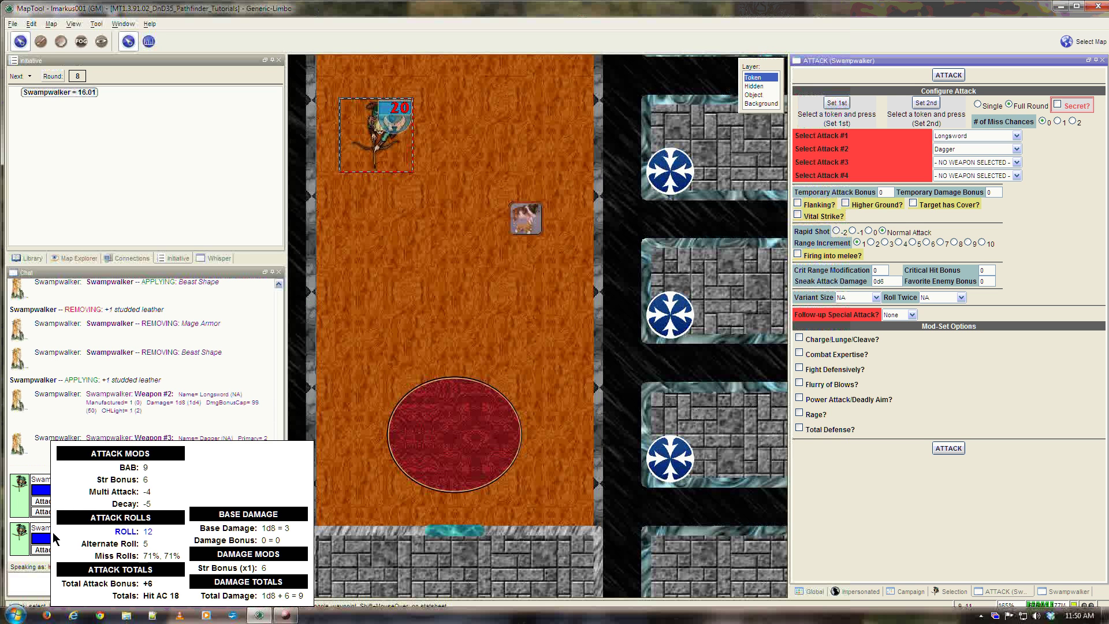
pyautogui.moveTo(47, 546)
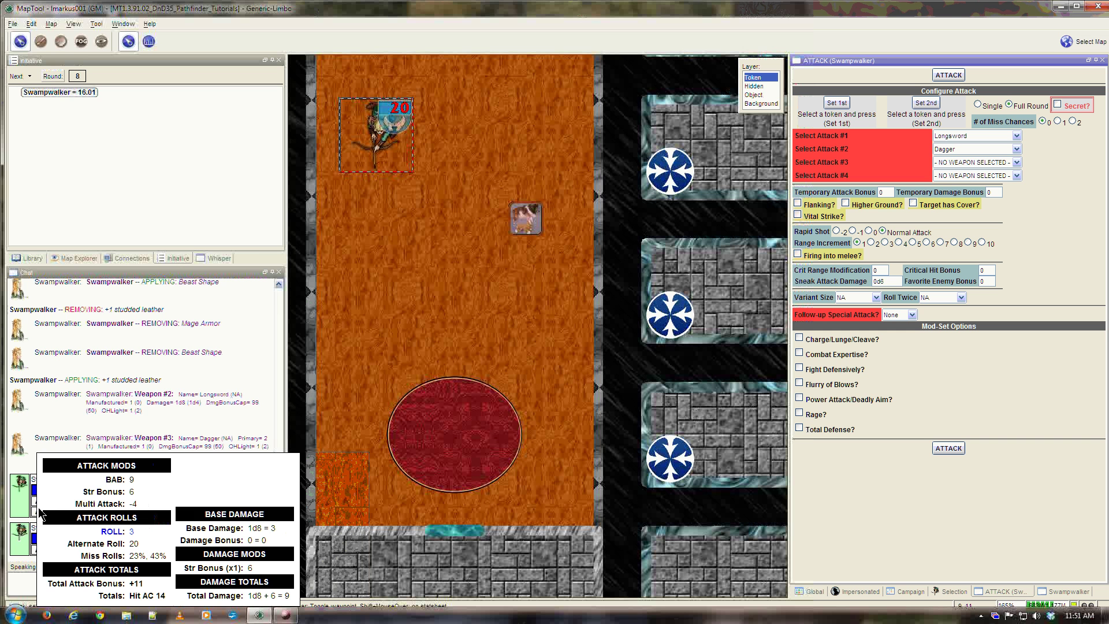
pyautogui.click(286, 616)
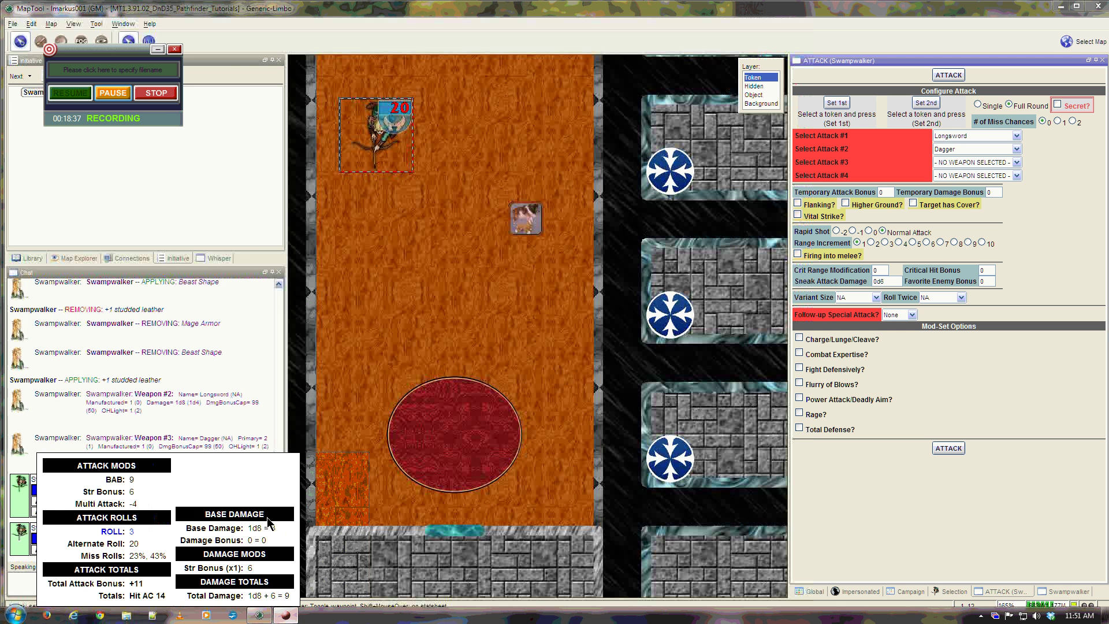
pyautogui.click(390, 139)
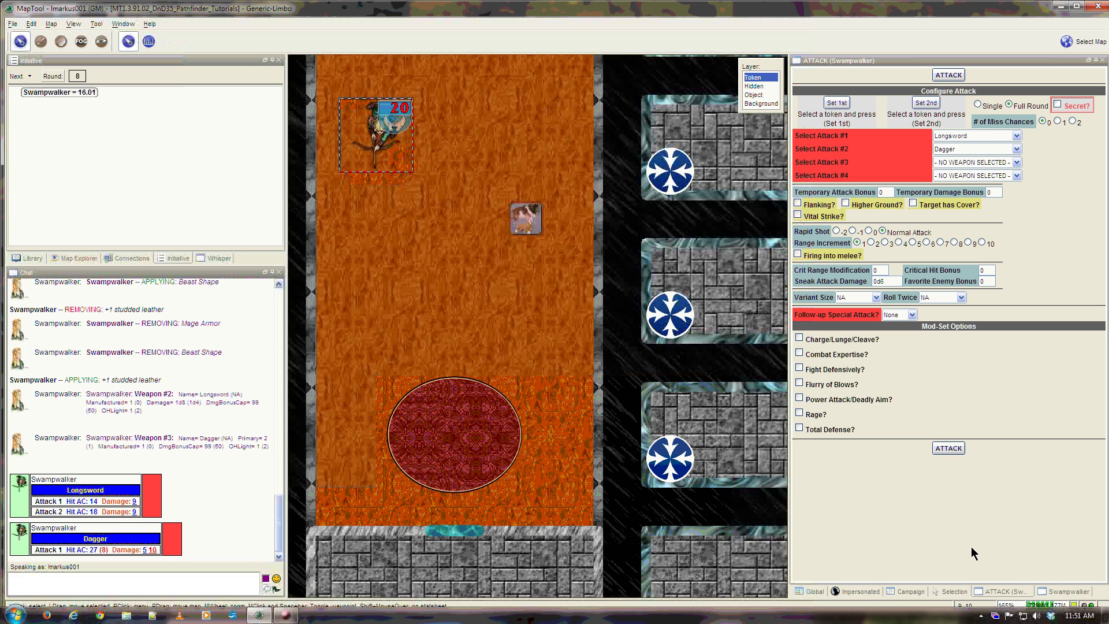
# - Add the Two-Weapon Fighting feat to Swampwalker, save the parameter feats unchanged, and check the sheet's FeatsMisc list
pyautogui.click(1045, 592)
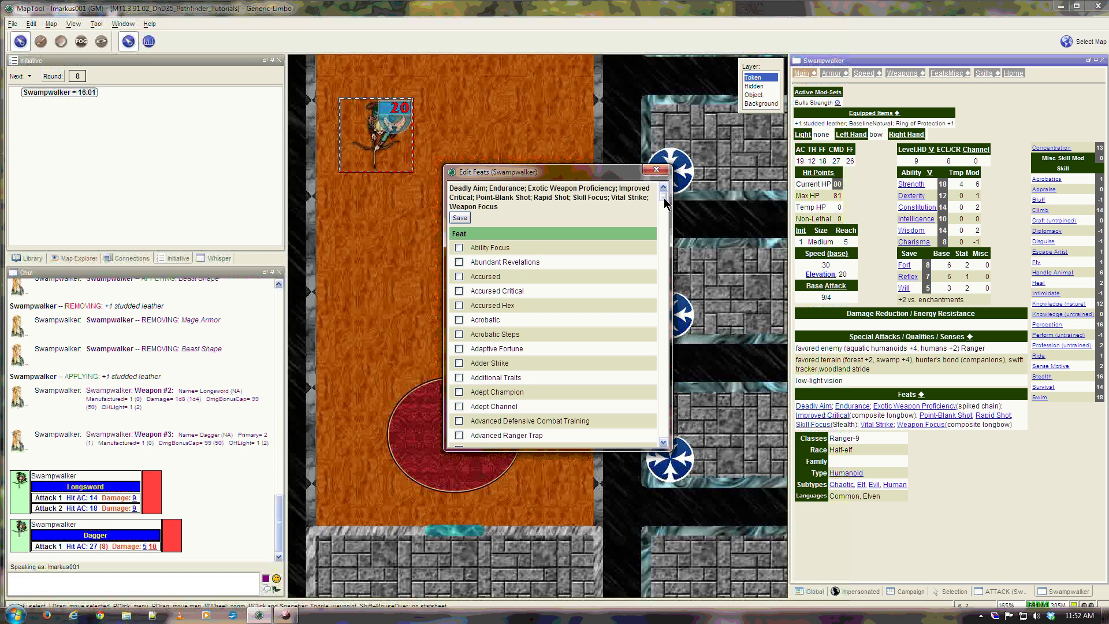
pyautogui.moveTo(663, 196); pyautogui.dragTo(651, 424)
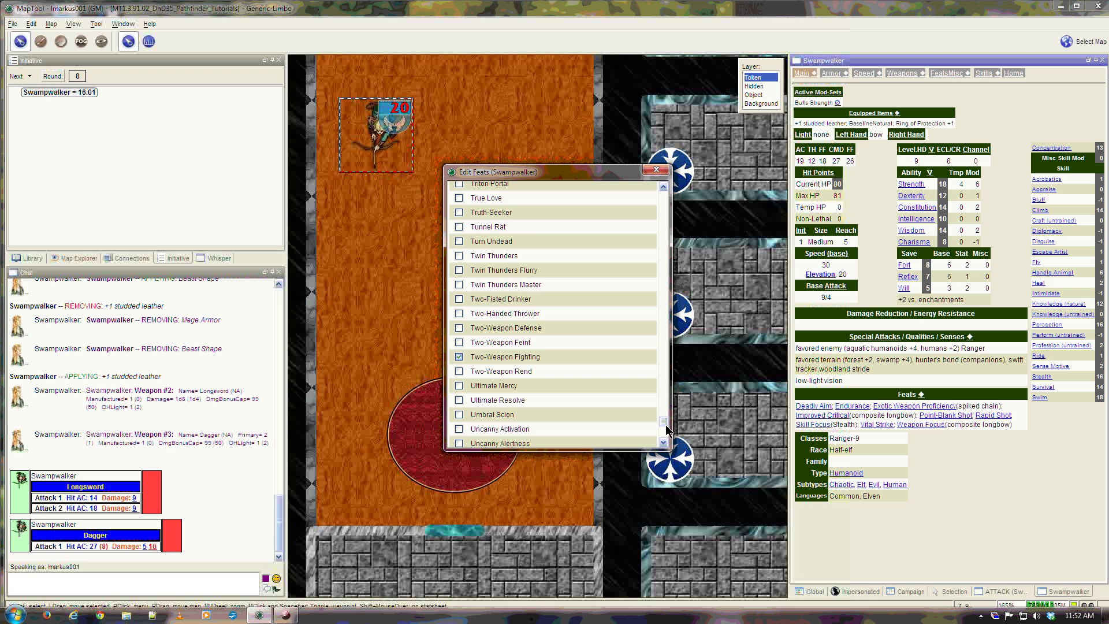
pyautogui.moveTo(663, 423); pyautogui.dragTo(663, 451)
pyautogui.click(463, 441)
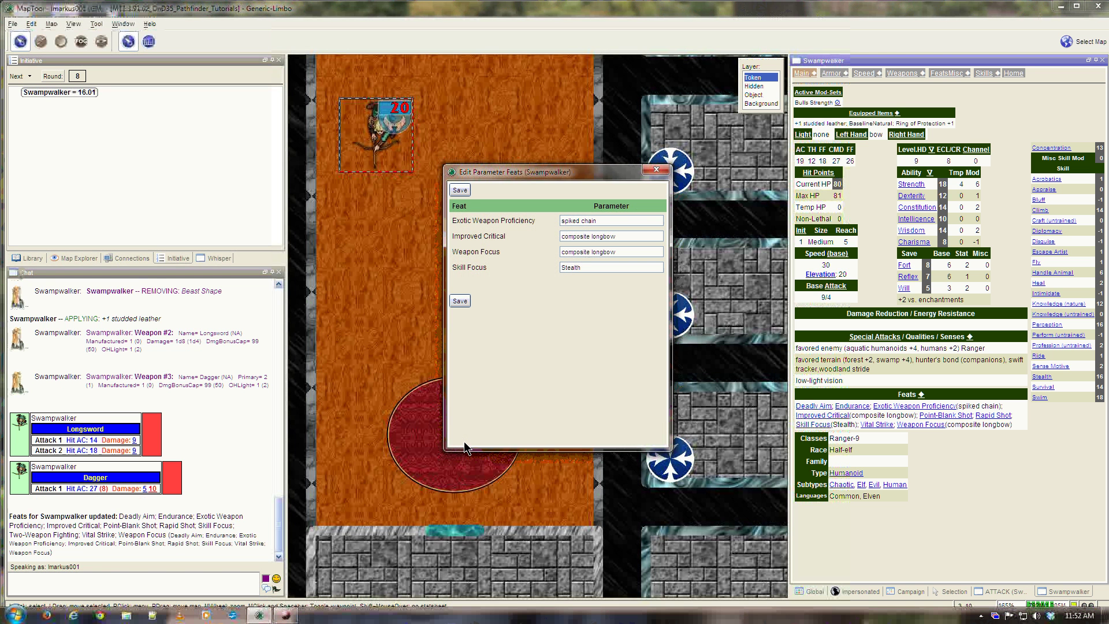
pyautogui.click(460, 301)
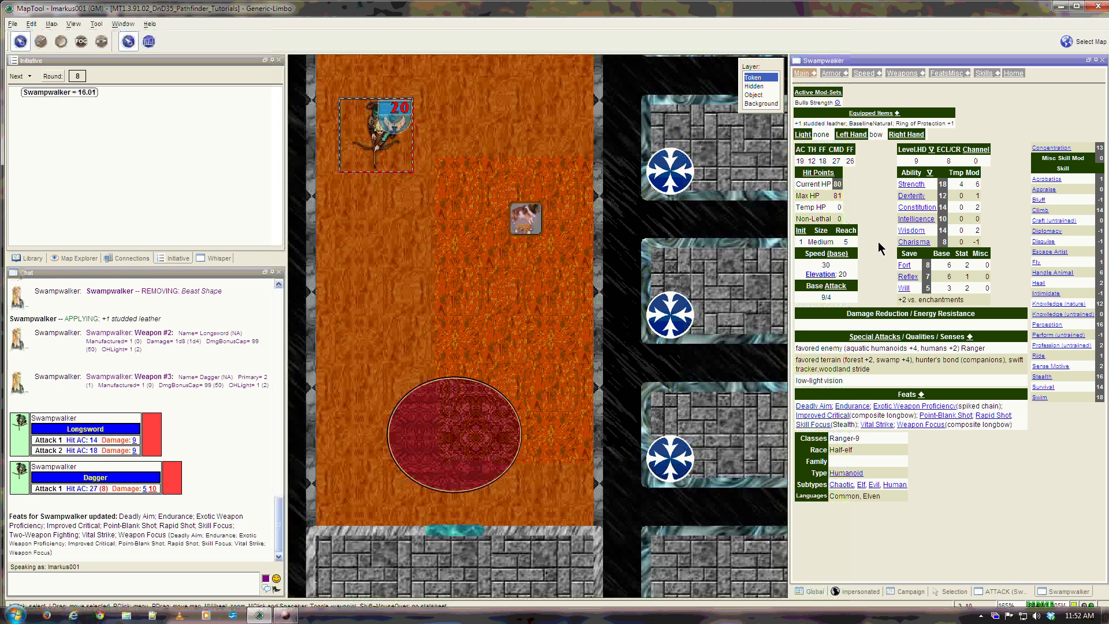
pyautogui.click(945, 74)
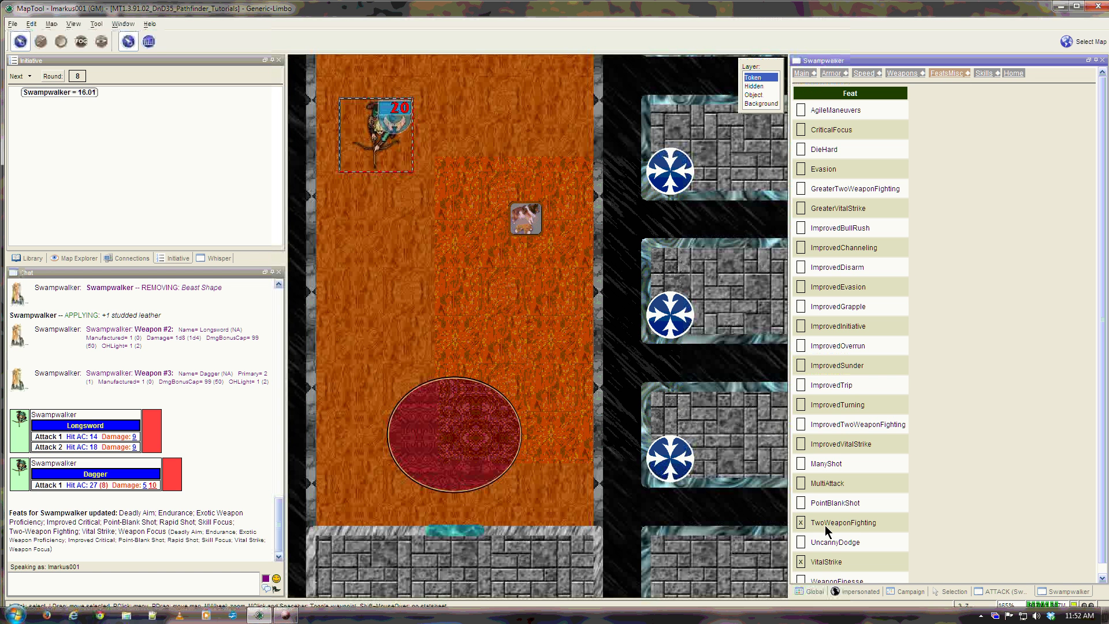
# - Roll the Longsword and Dagger full-round attack again with Two-Weapon Fighting and inspect the roll breakdowns
pyautogui.click(1022, 591)
pyautogui.click(948, 448)
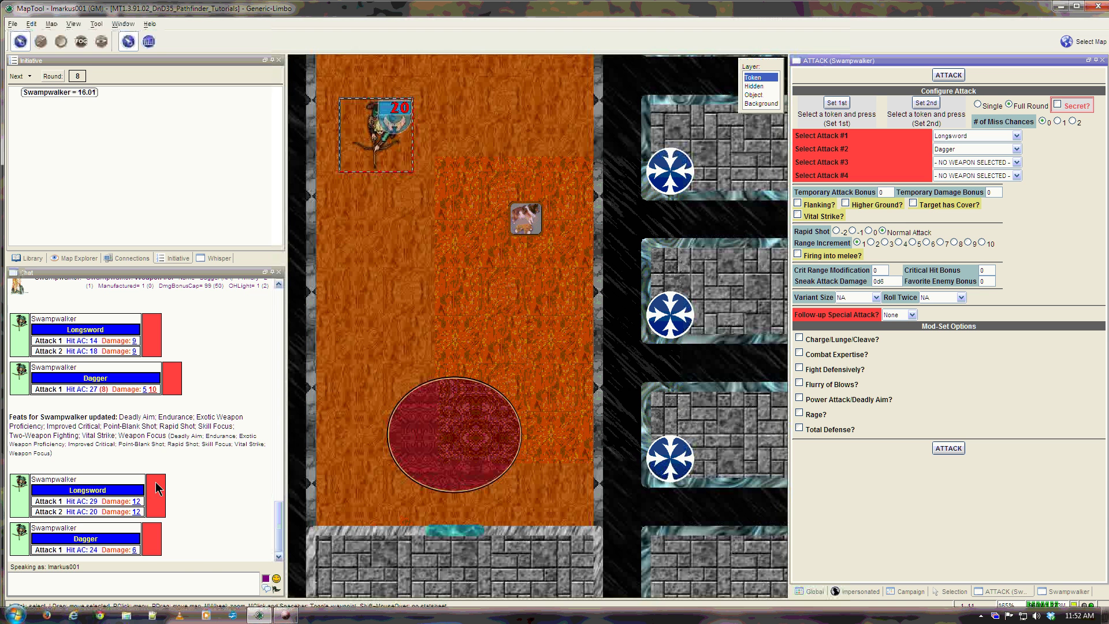
pyautogui.moveTo(40, 507)
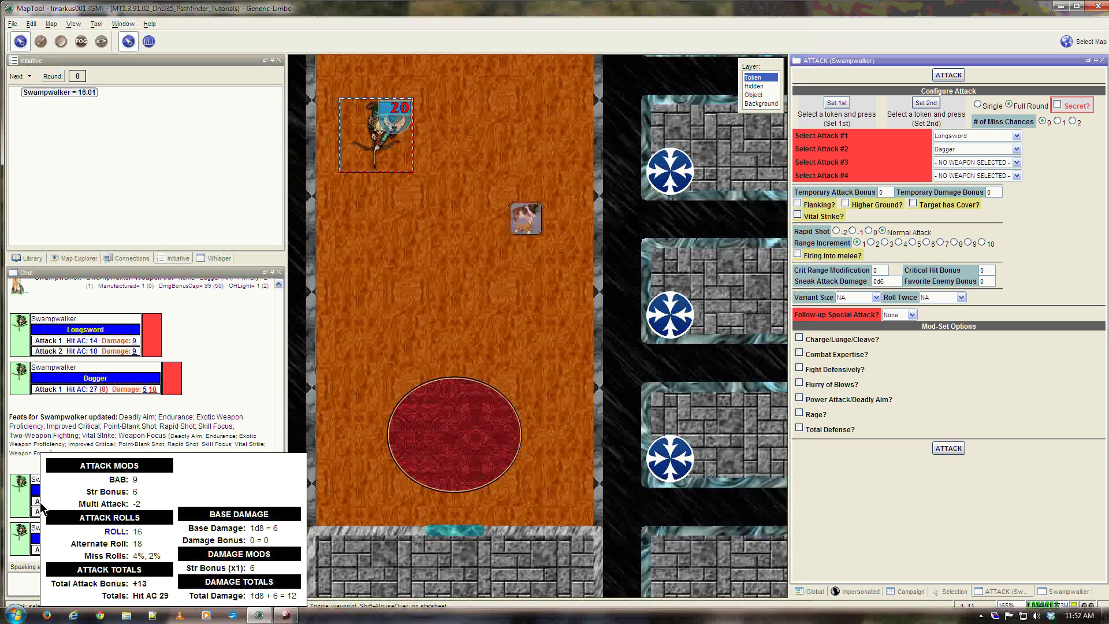
pyautogui.moveTo(39, 550)
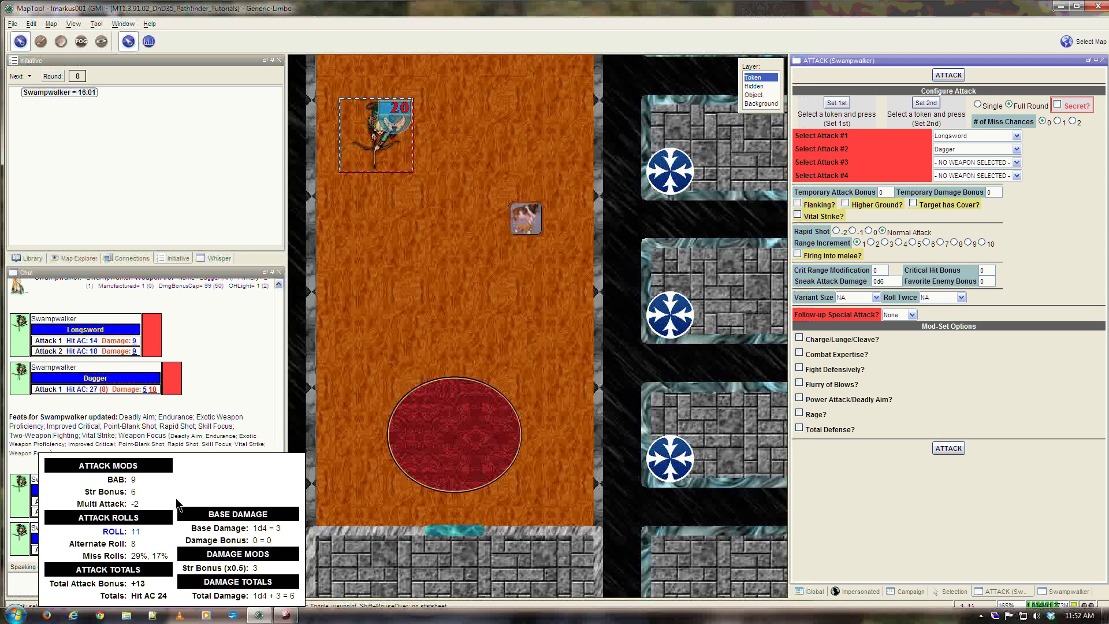
# - Review the feats on the Main page of Swampwalker's character sheet
pyautogui.click(283, 618)
pyautogui.click(113, 94)
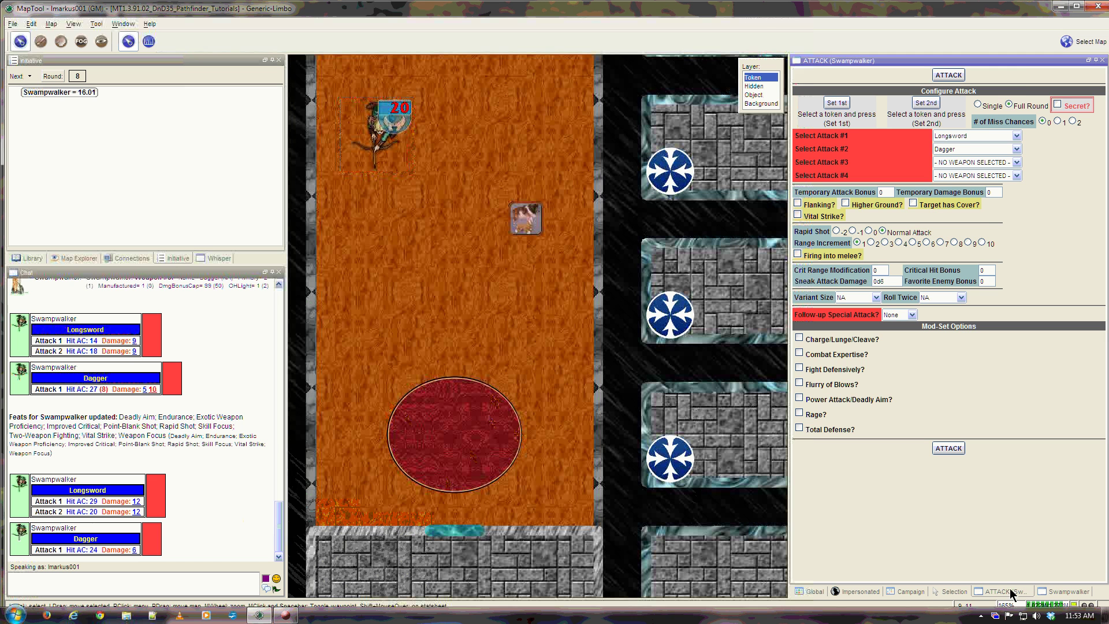
pyautogui.click(1073, 592)
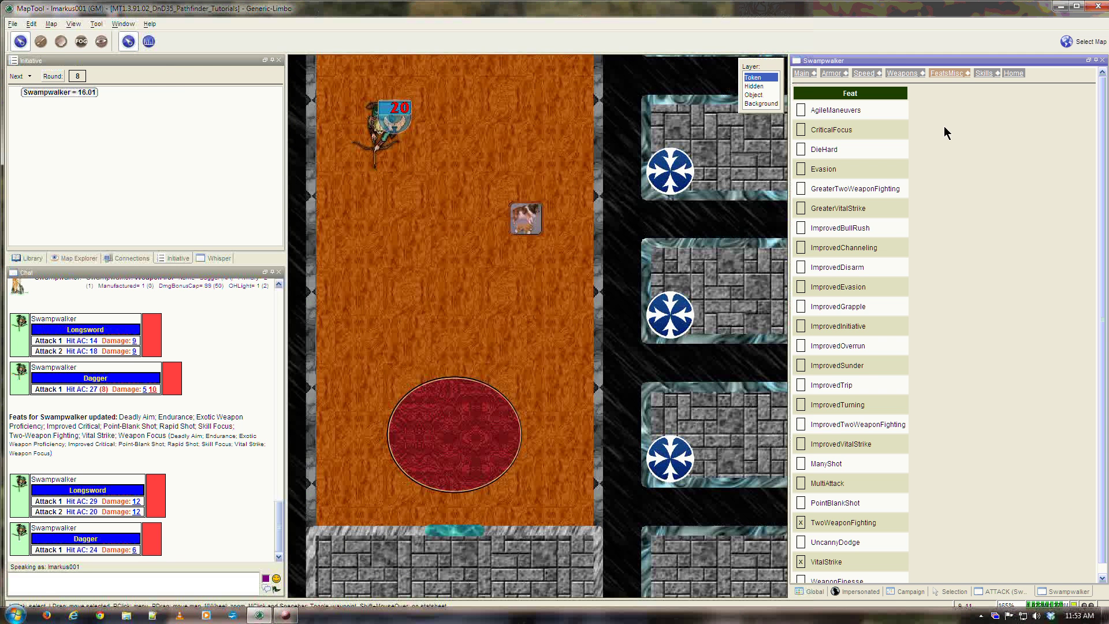
pyautogui.click(802, 74)
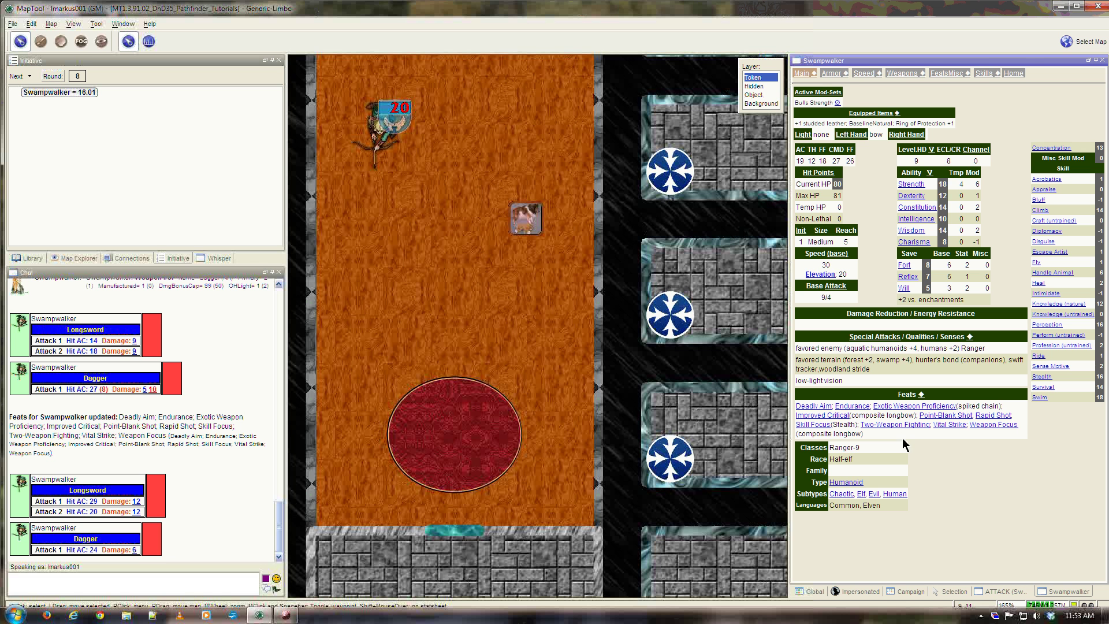
# - Open Swampwalker's inventory from the campaign macros, dock it beside the macros as an auto-hiding frame, and view its contents
pyautogui.click(907, 592)
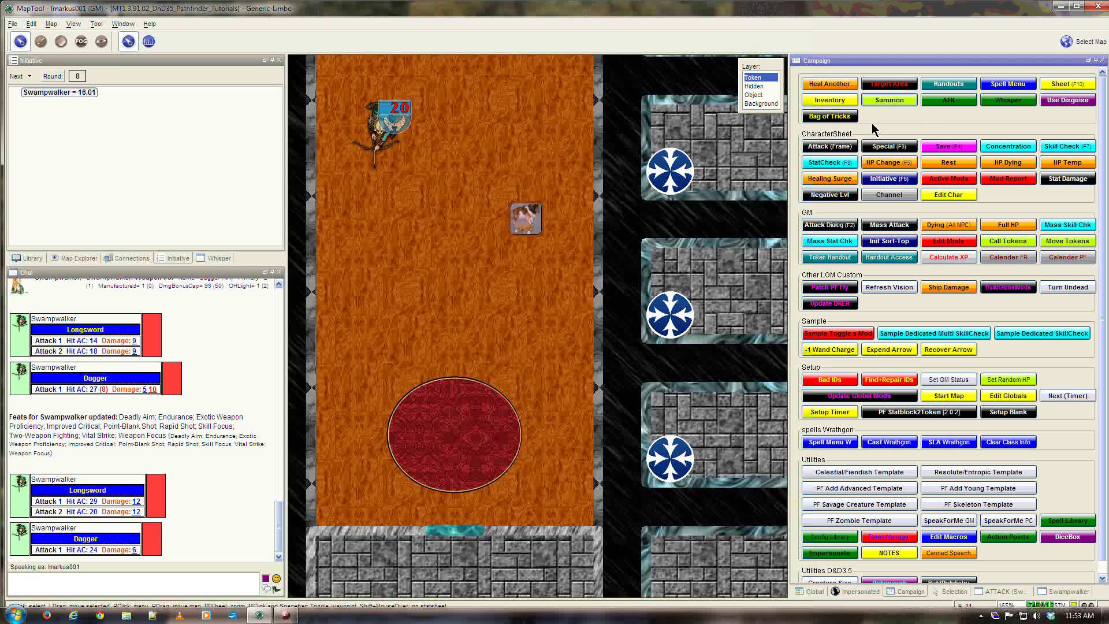
pyautogui.click(368, 125)
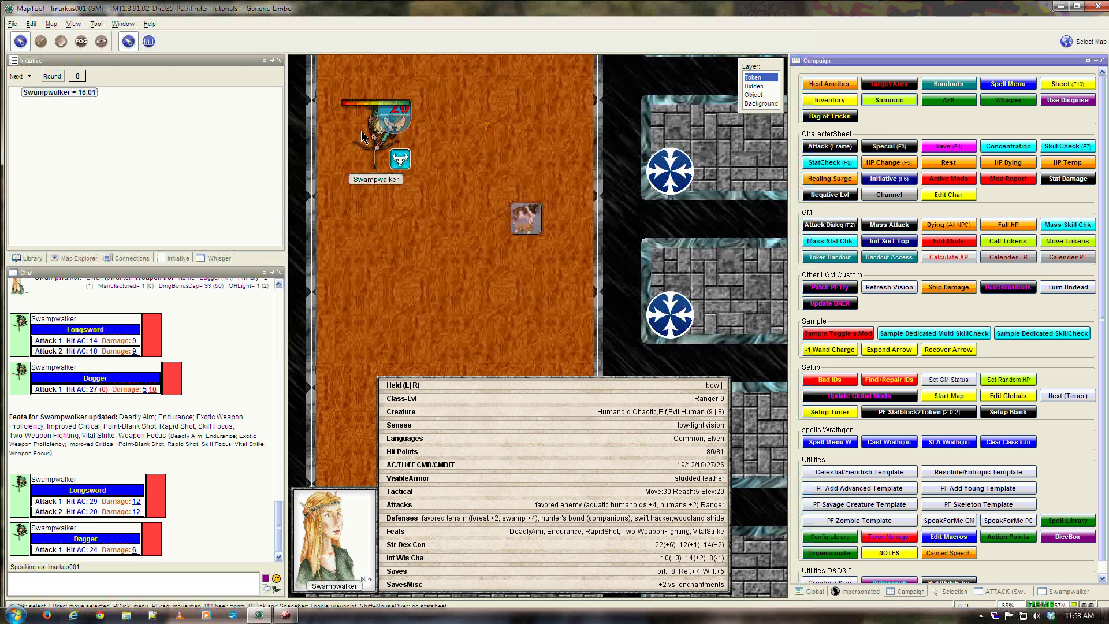
pyautogui.click(816, 101)
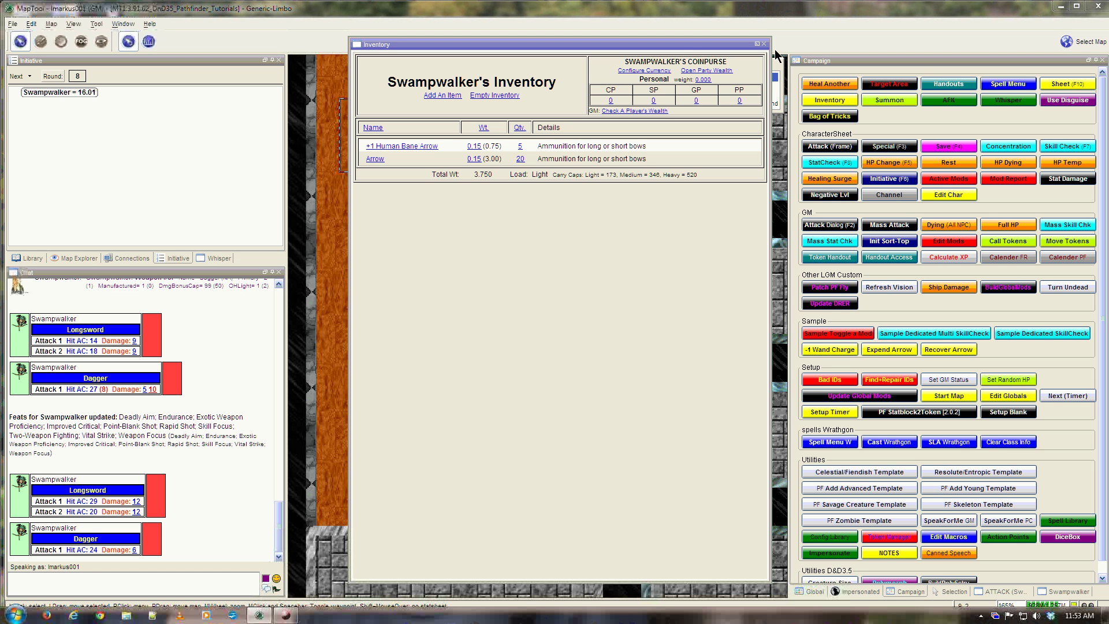
pyautogui.moveTo(679, 46); pyautogui.dragTo(1108, 109)
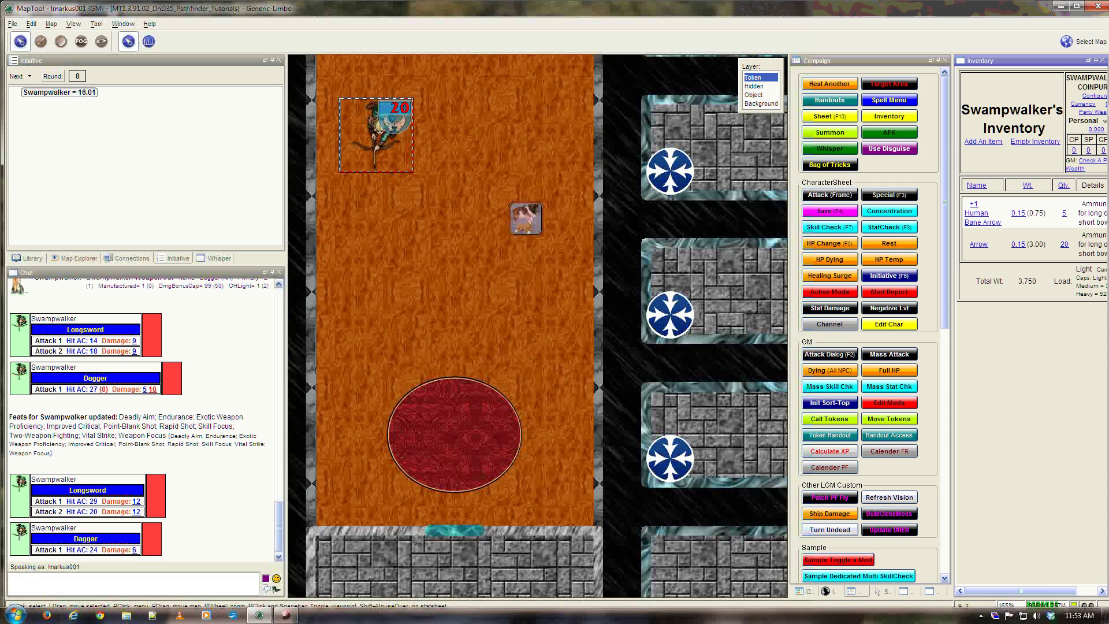
pyautogui.click(1096, 60)
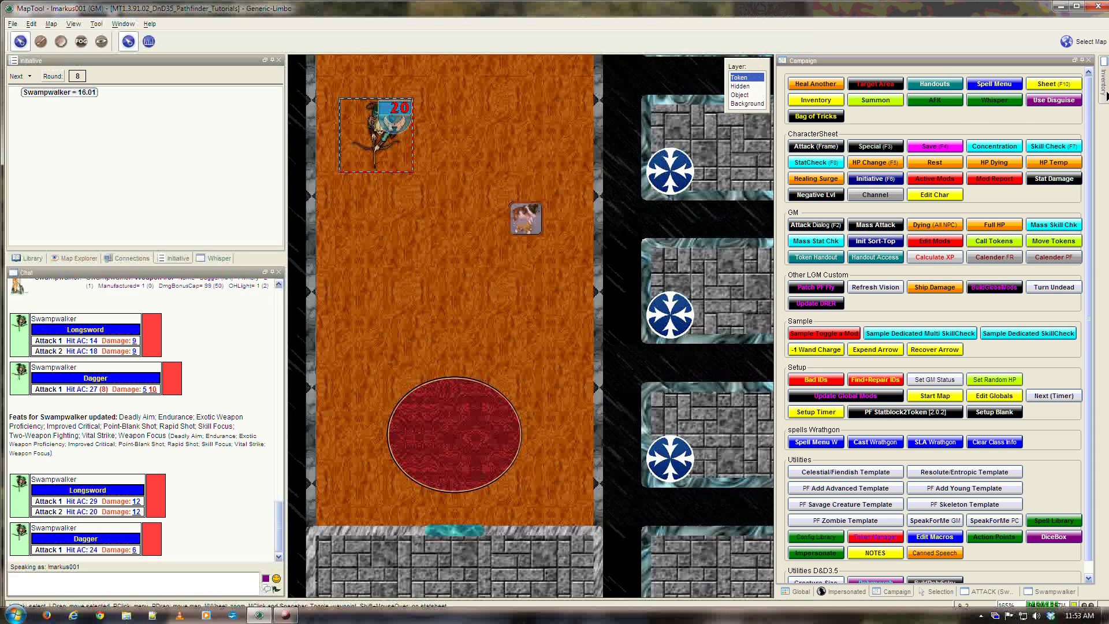
pyautogui.moveTo(1106, 89)
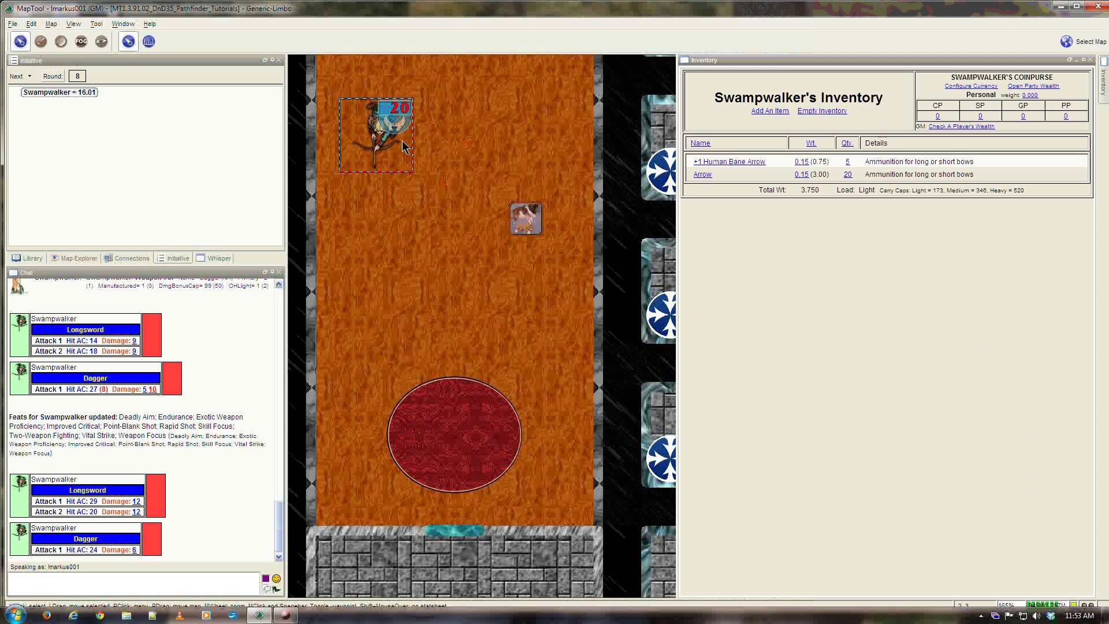
pyautogui.click(502, 141)
pyautogui.click(749, 260)
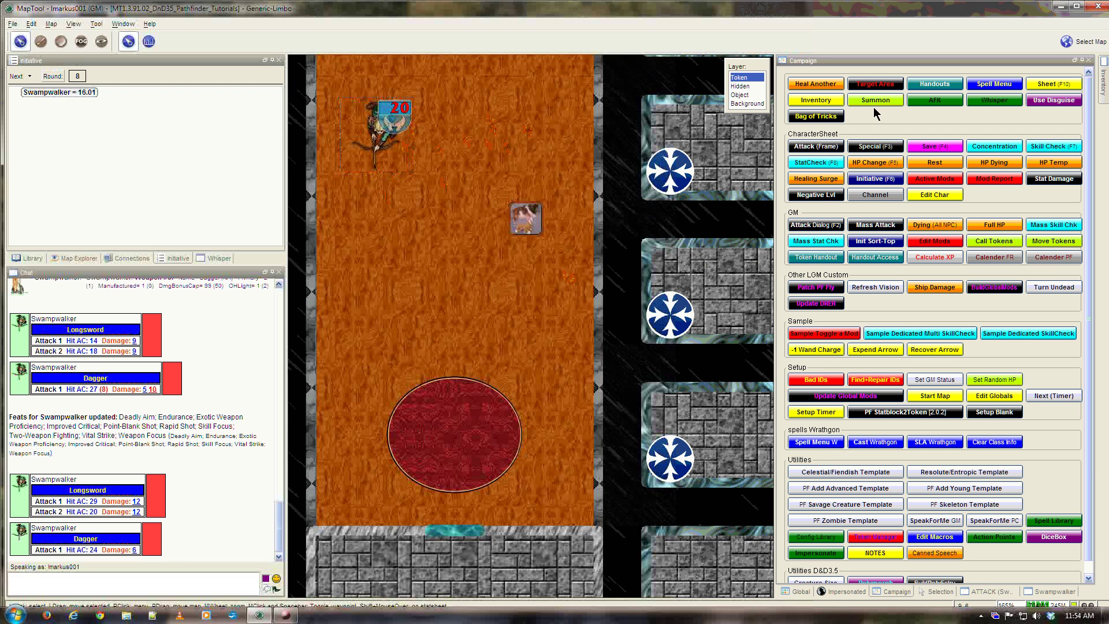
# - Open Swampwalker's Spell Manager and examine the ranger's spell casting, special abilities and spell preparation pages
pyautogui.click(378, 139)
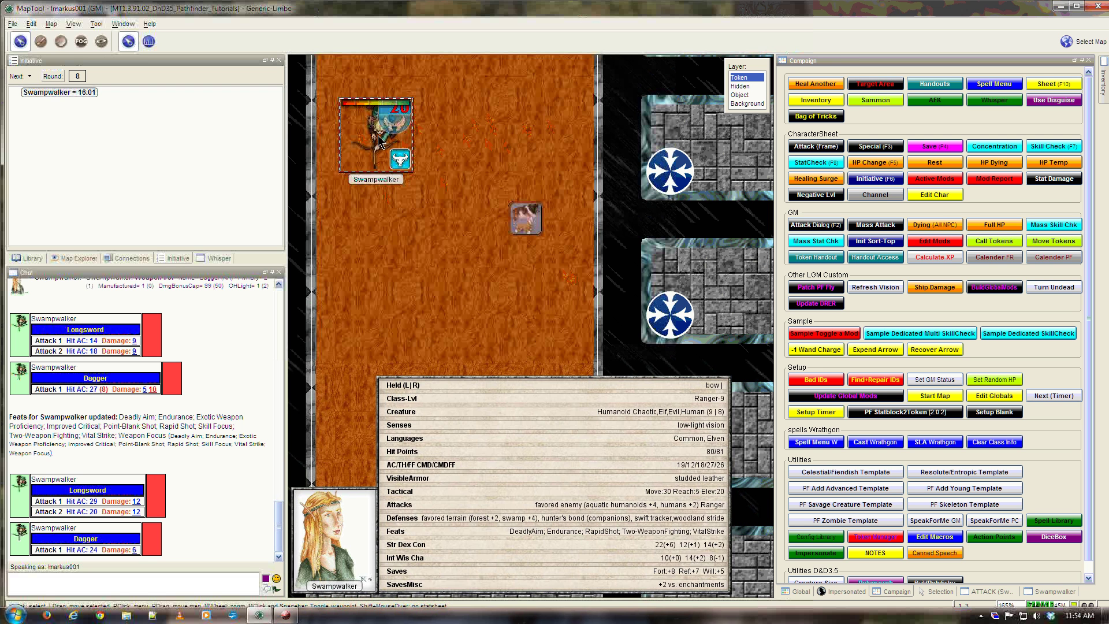
pyautogui.click(996, 85)
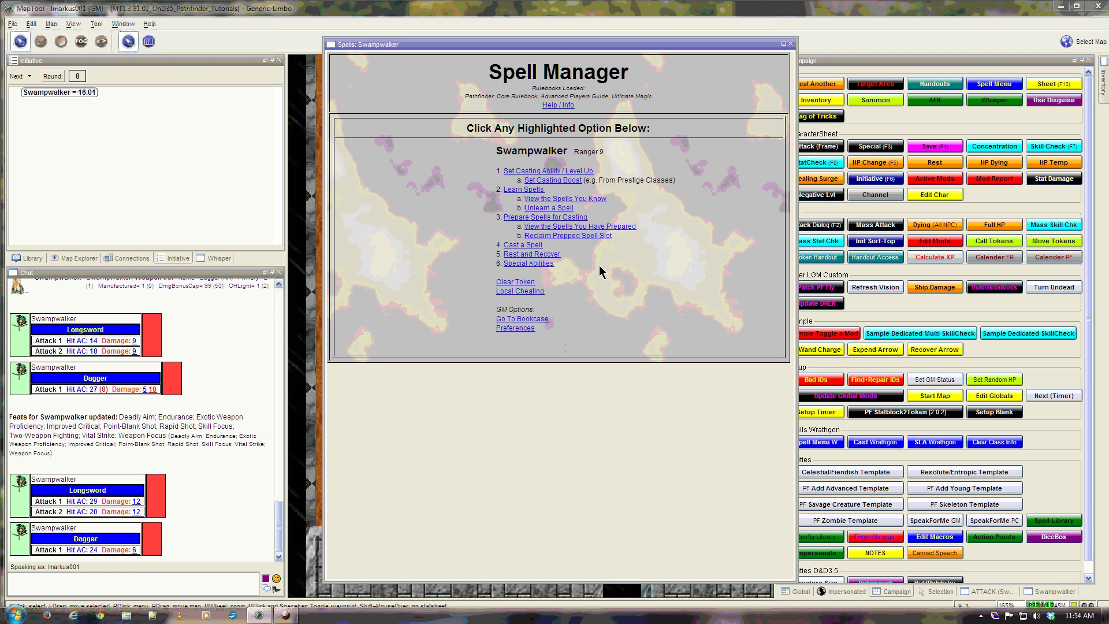
pyautogui.click(520, 245)
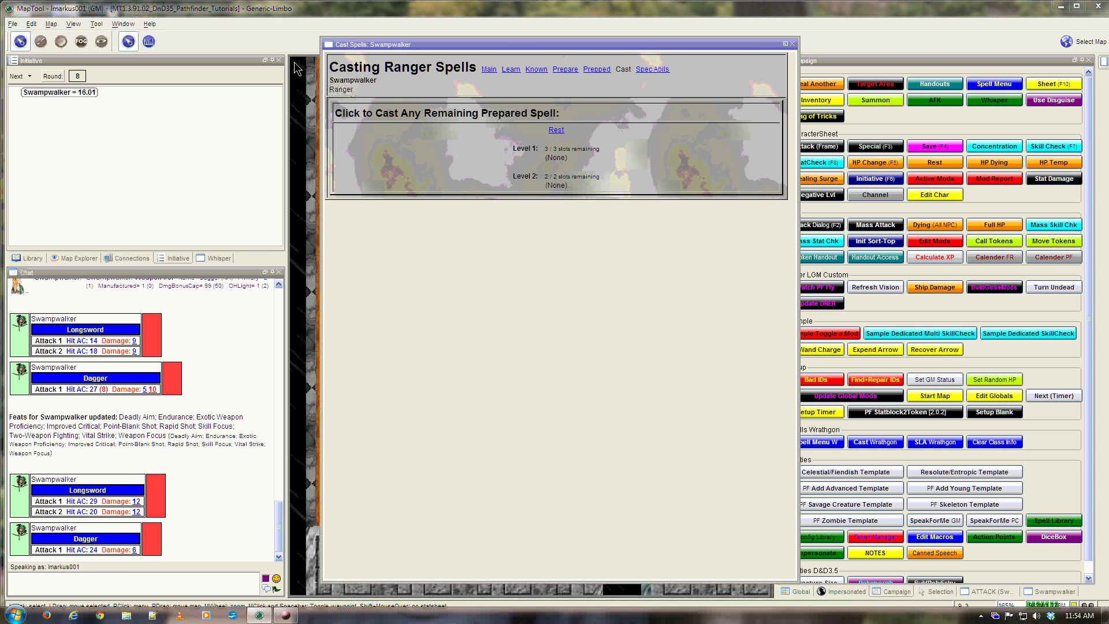
pyautogui.moveTo(518, 41); pyautogui.dragTo(472, 50)
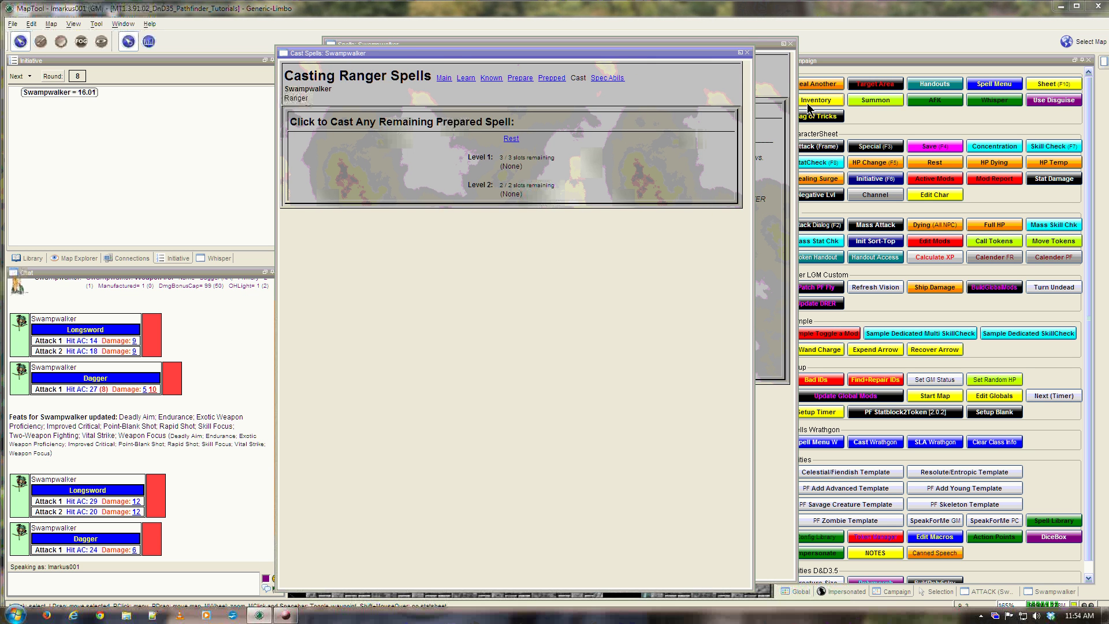
pyautogui.click(781, 97)
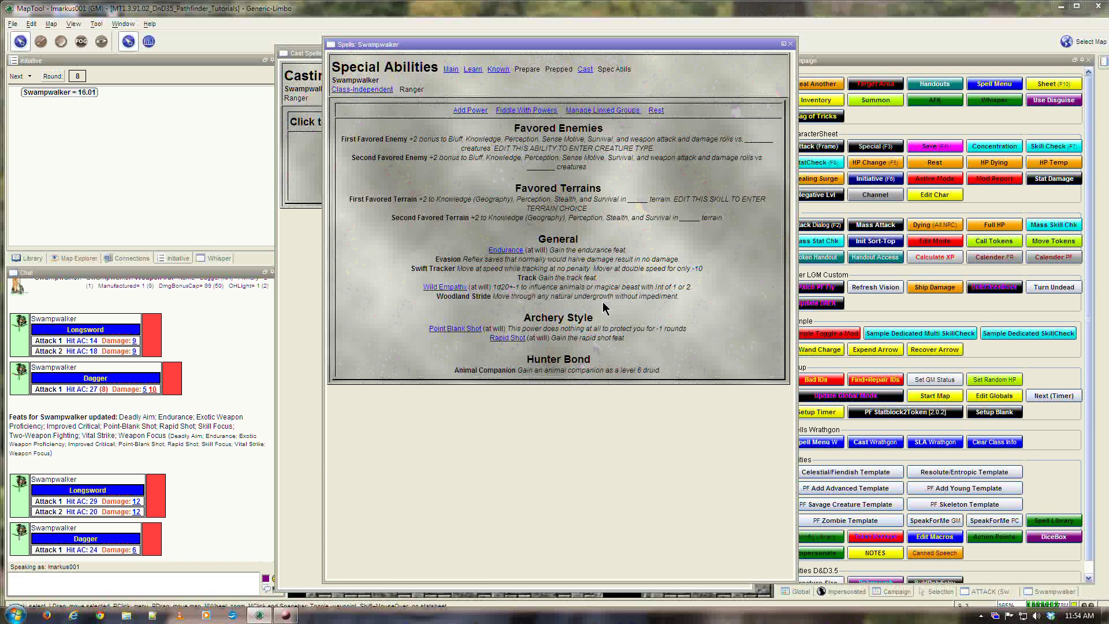
pyautogui.click(791, 44)
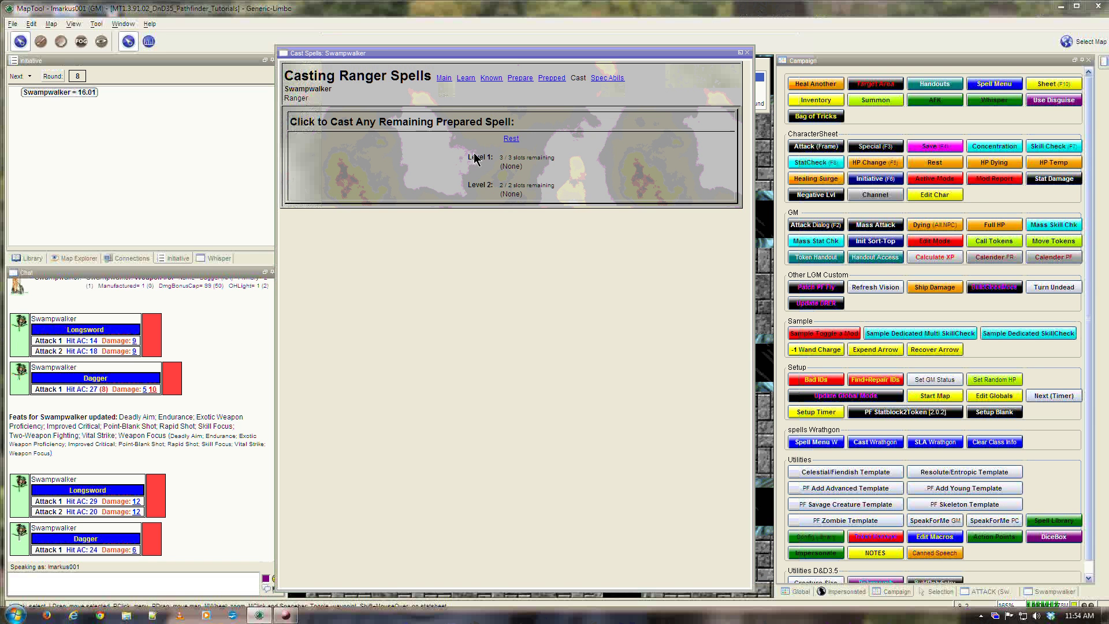
pyautogui.click(520, 78)
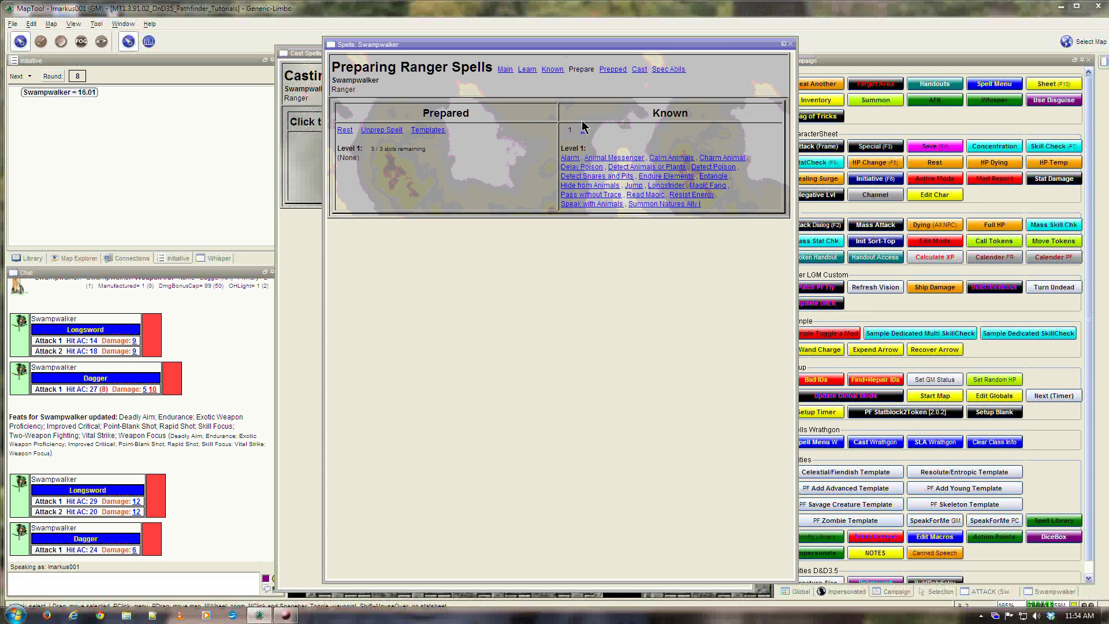
# - Prepare Animal Messenger and Pass without Trace as level 1 ranger spells, and Bears Endurance and Spike Growth at level 2
pyautogui.click(607, 194)
pyautogui.click(583, 131)
pyautogui.click(598, 158)
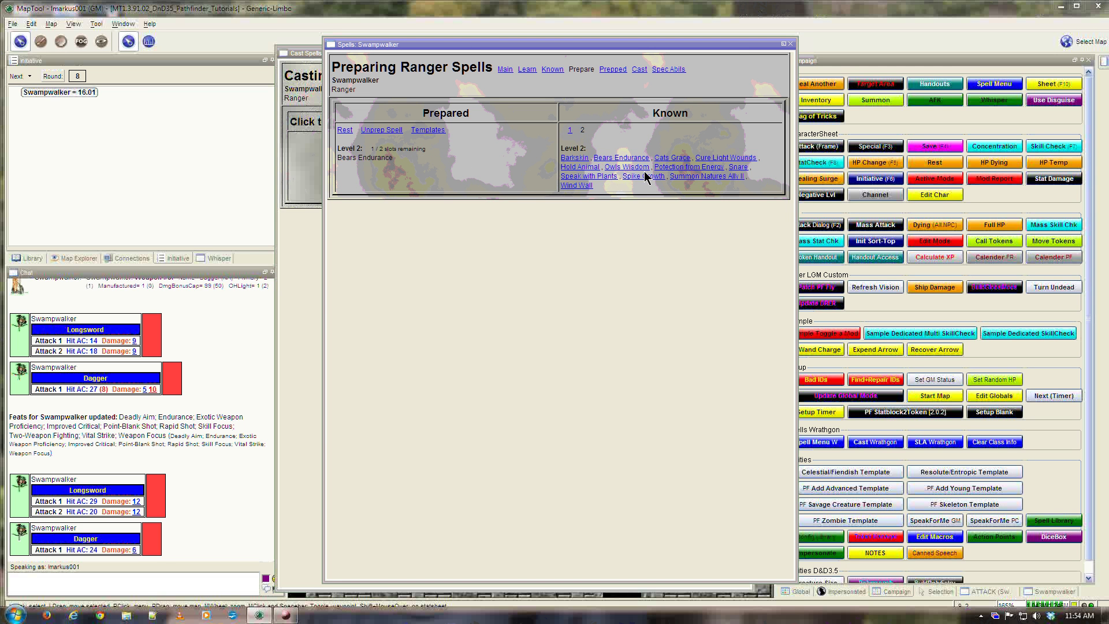
pyautogui.click(644, 176)
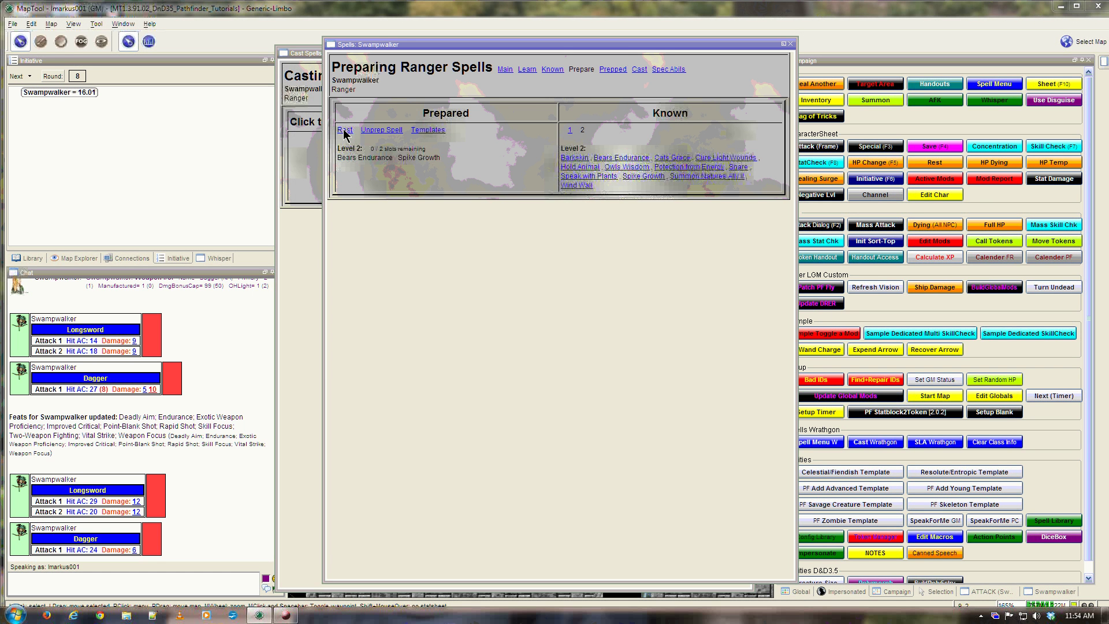
# - Check Swampwalker's prepared ranger spells in the casting window and close both spell windows
pyautogui.click(306, 173)
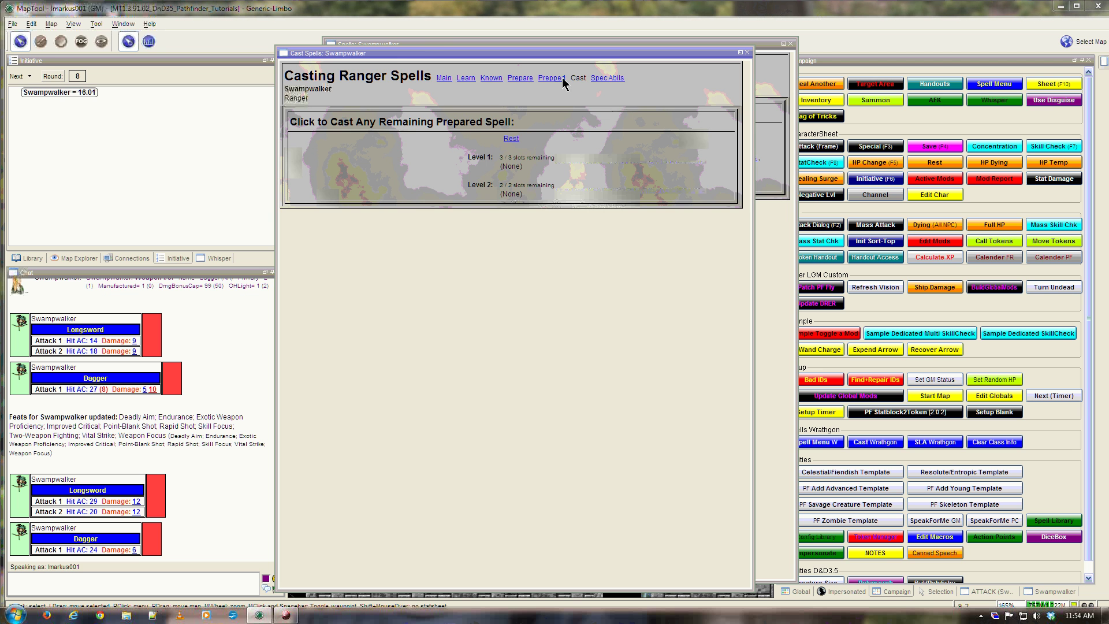
pyautogui.click(775, 116)
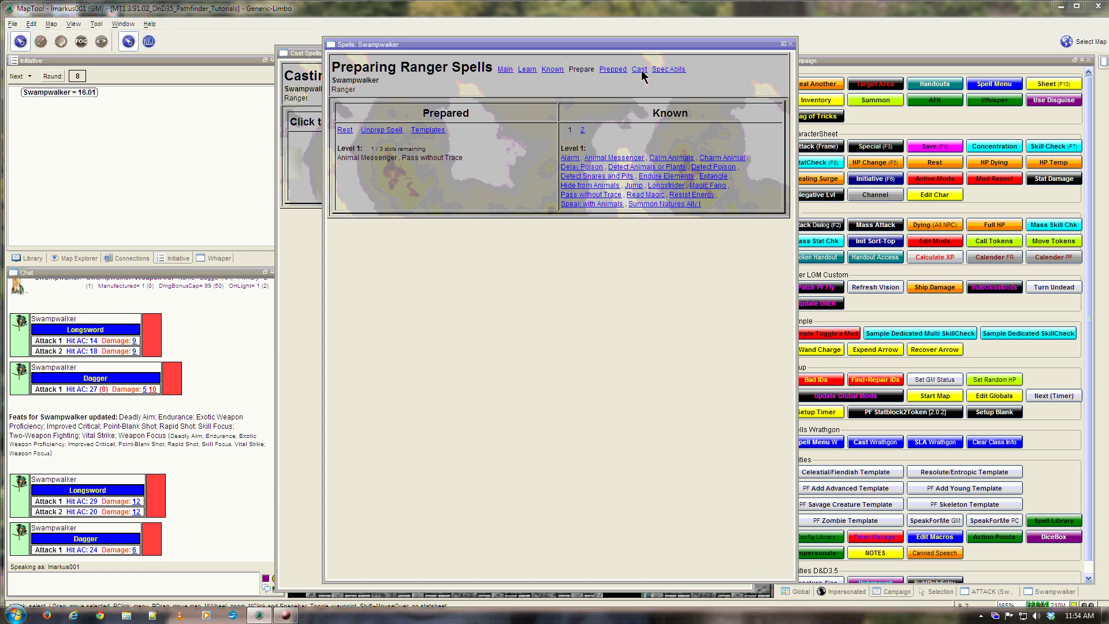
pyautogui.click(283, 168)
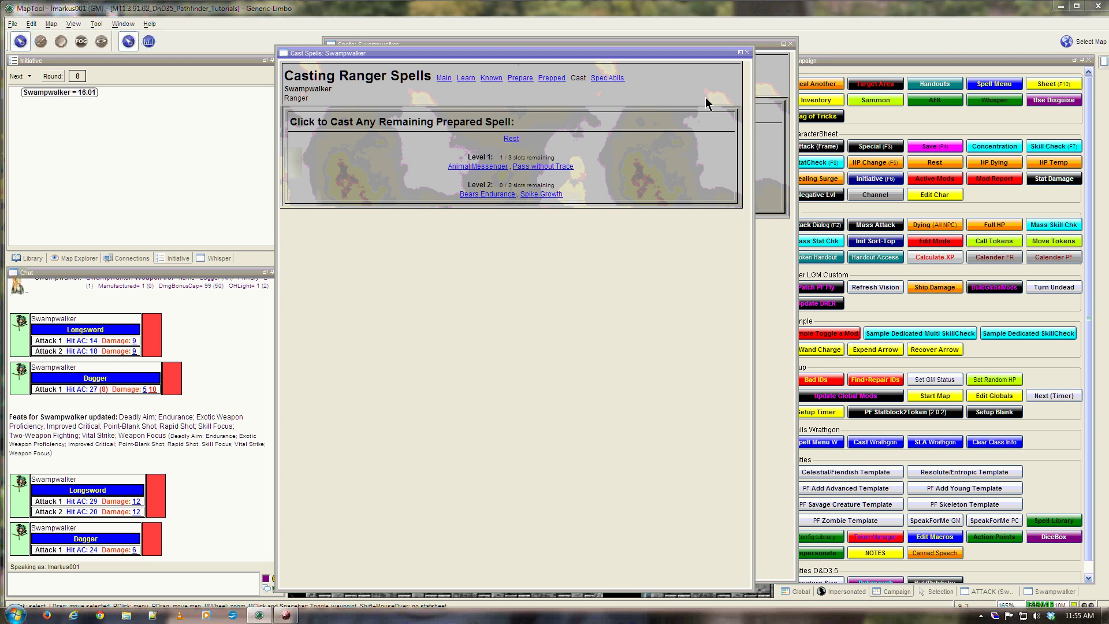
pyautogui.click(748, 53)
pyautogui.click(790, 44)
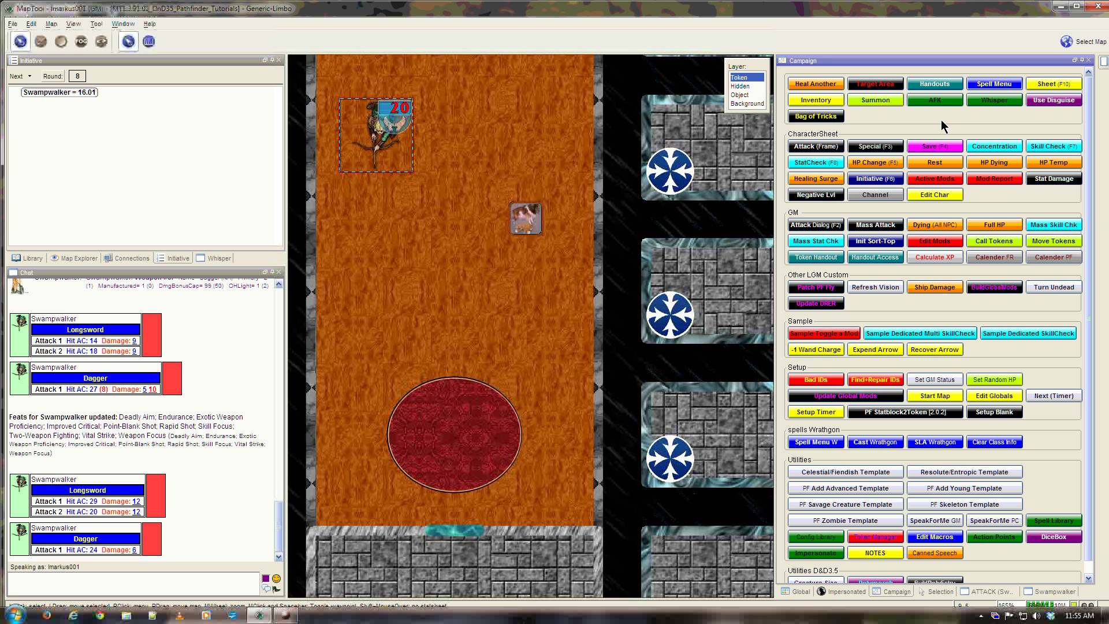
# - Check for available handouts, and use Heal Another to send rolled 1d8+1 healing to the listed recipient and apply it to Swampwalker
pyautogui.click(934, 85)
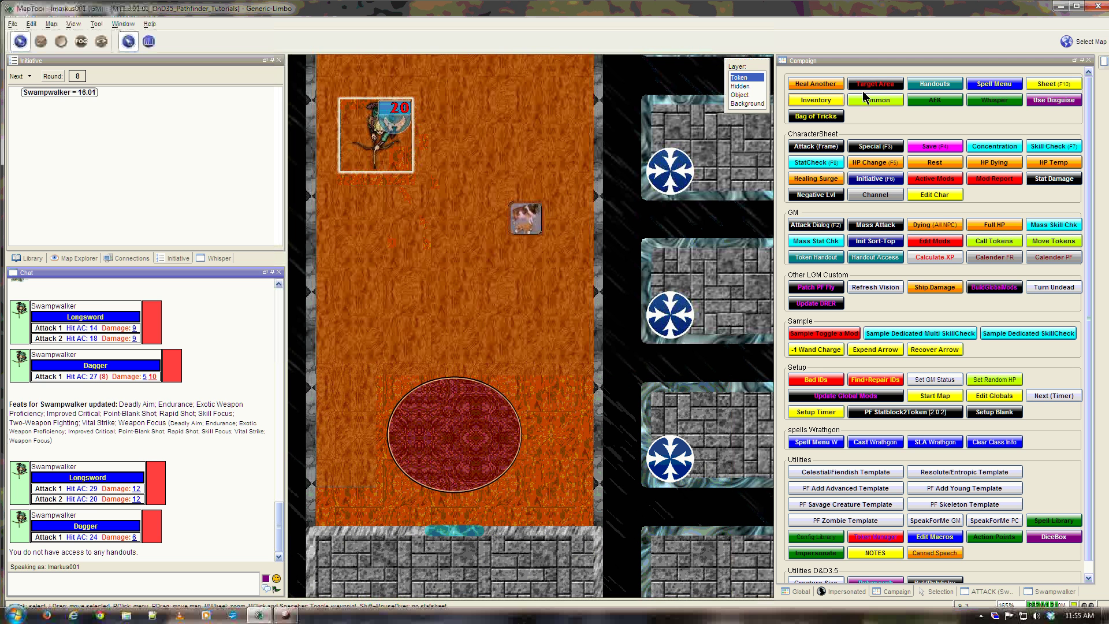
pyautogui.click(817, 83)
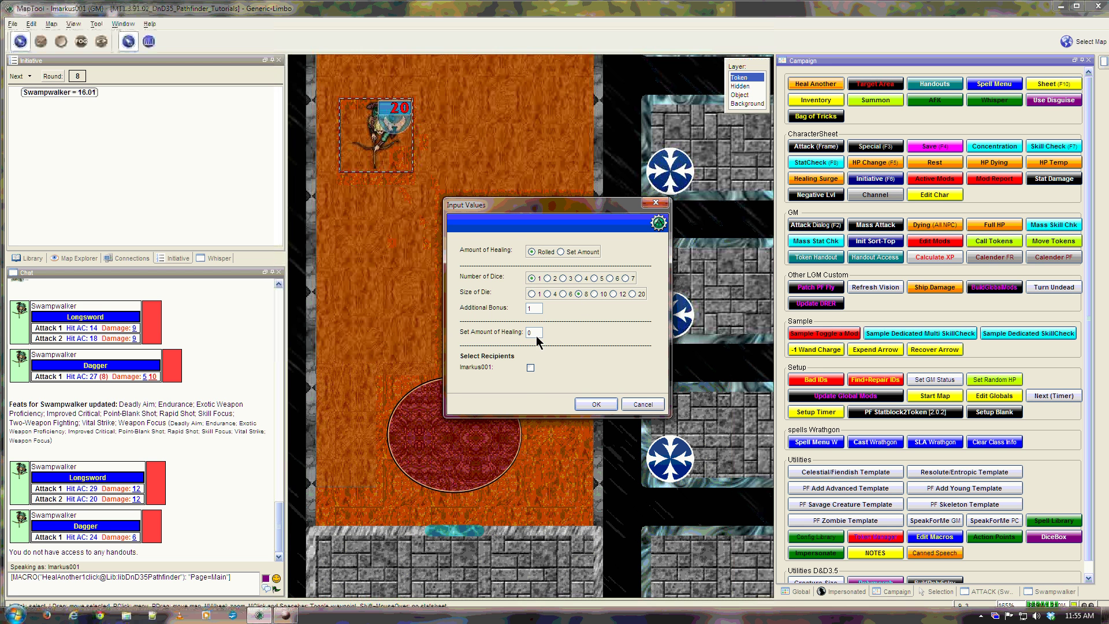
pyautogui.click(530, 368)
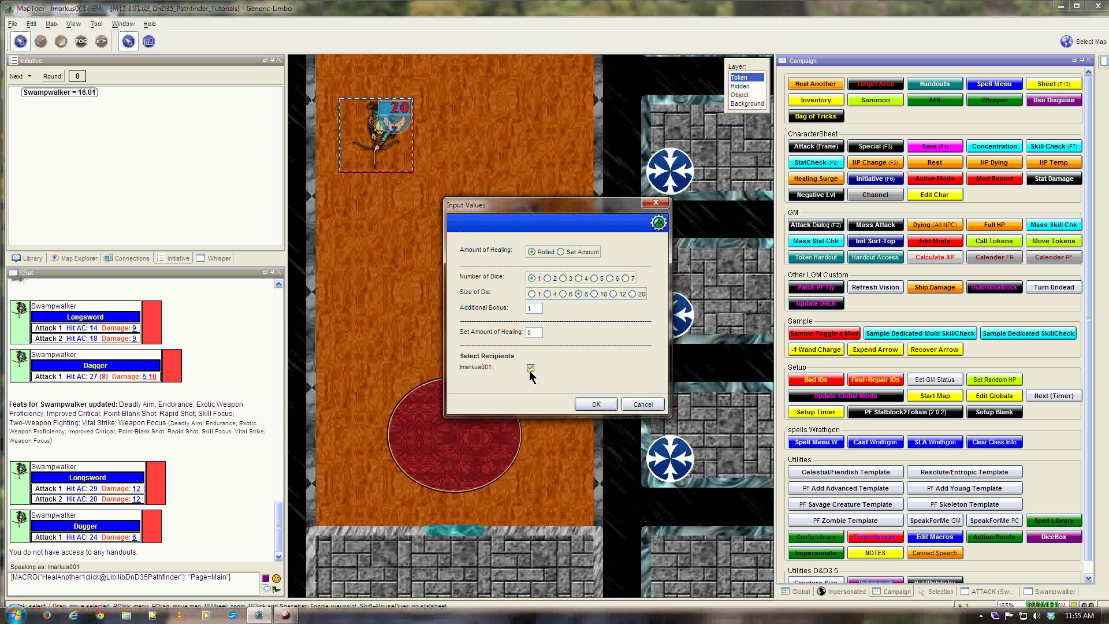
pyautogui.click(596, 404)
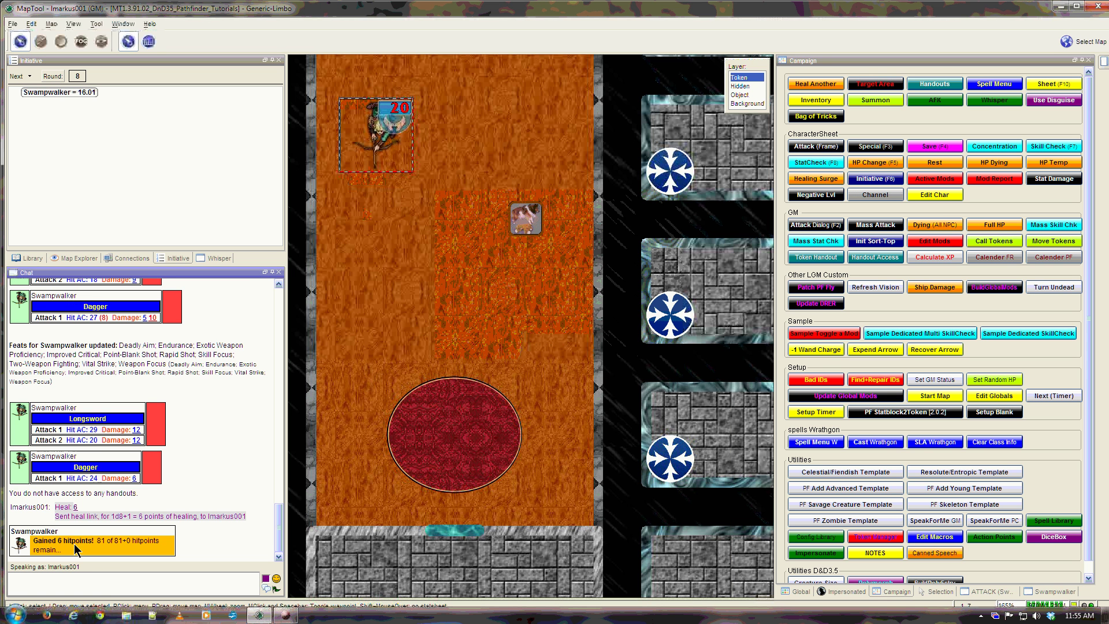
# - Apply 4 points of damage to Swampwalker through the hit point settings on the character sheet
pyautogui.moveTo(378, 133)
pyautogui.click(1038, 593)
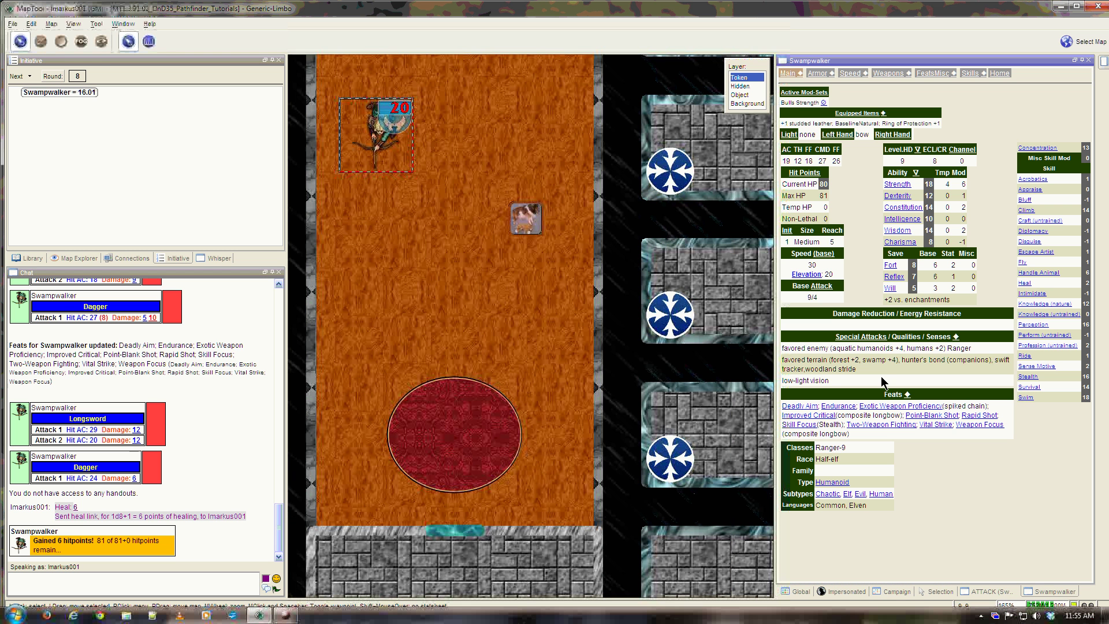
pyautogui.click(809, 172)
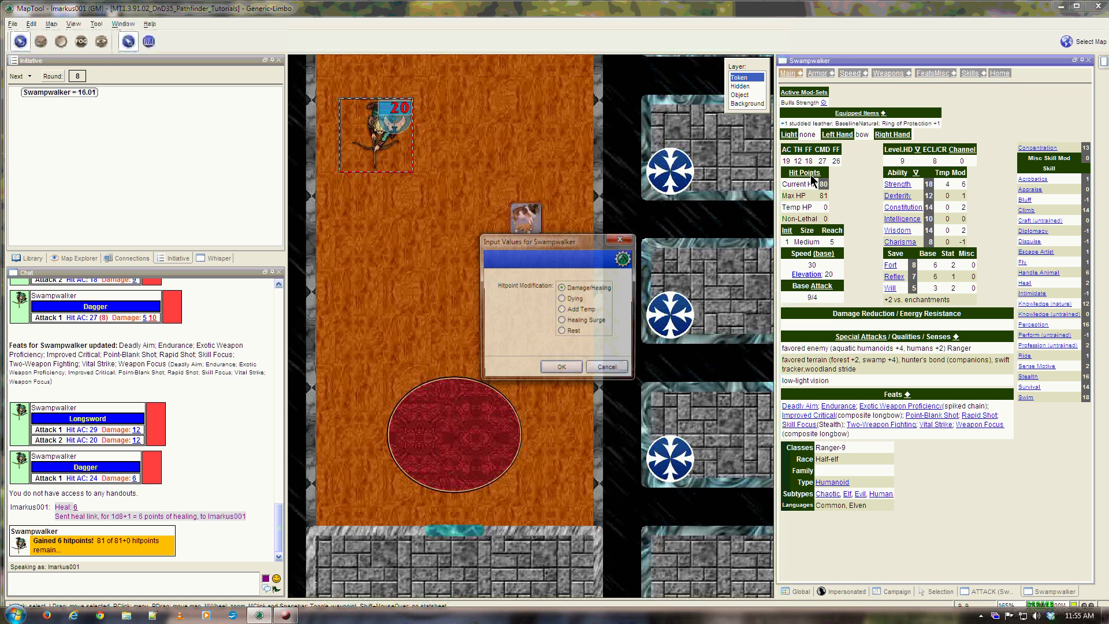
pyautogui.click(561, 369)
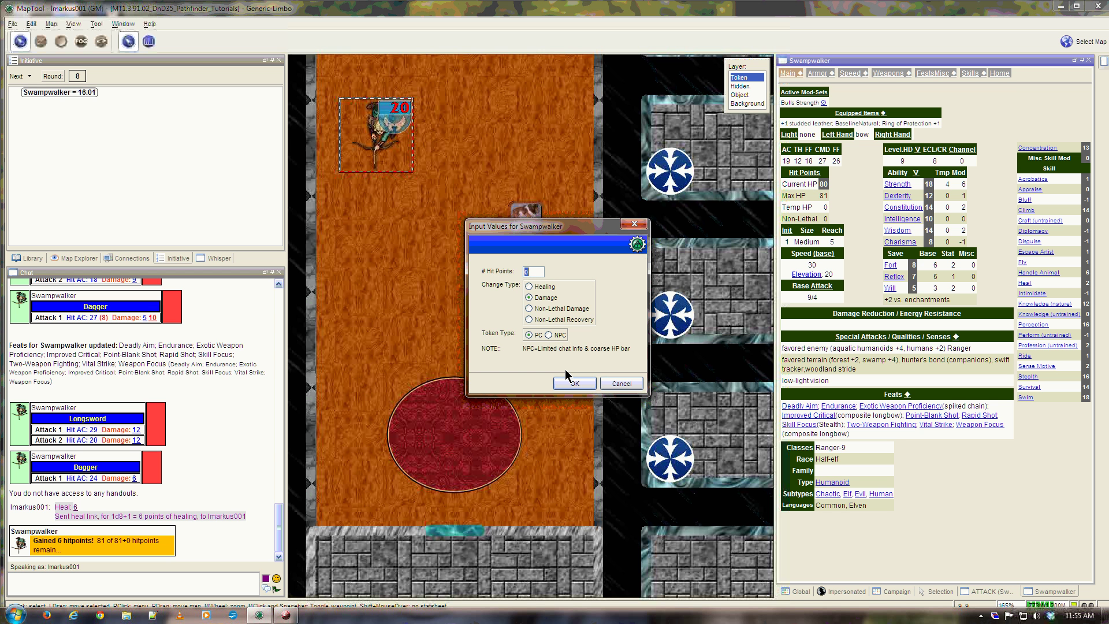
pyautogui.write('4')
pyautogui.click(574, 384)
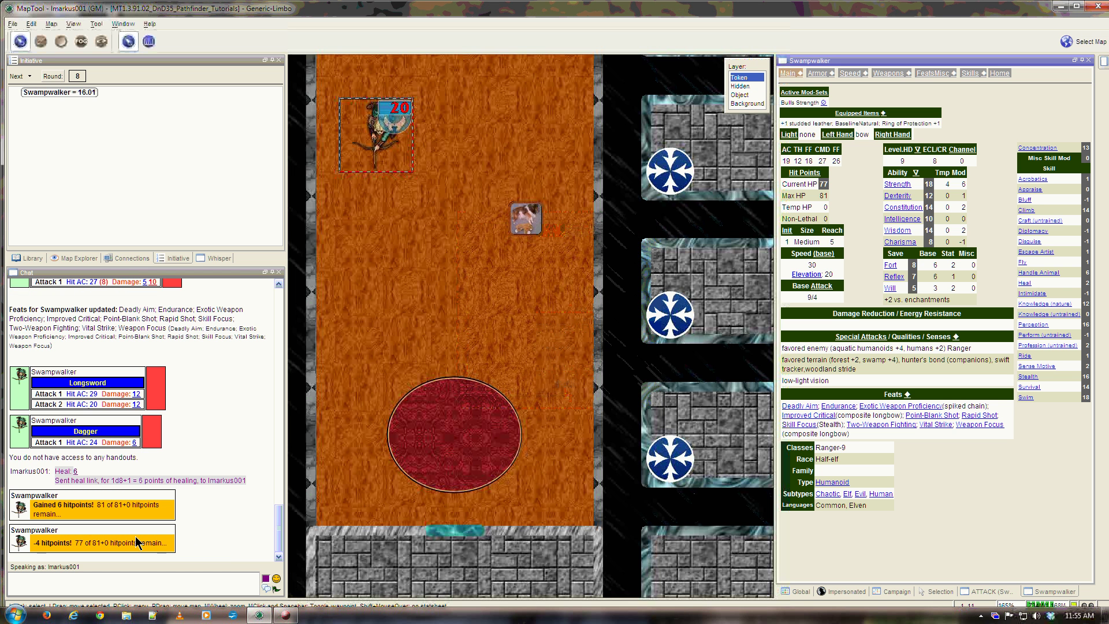
# - Apply 34 points of damage to Swampwalker as a PC and inspect the token's health bar and stat sheet
pyautogui.moveTo(403, 108)
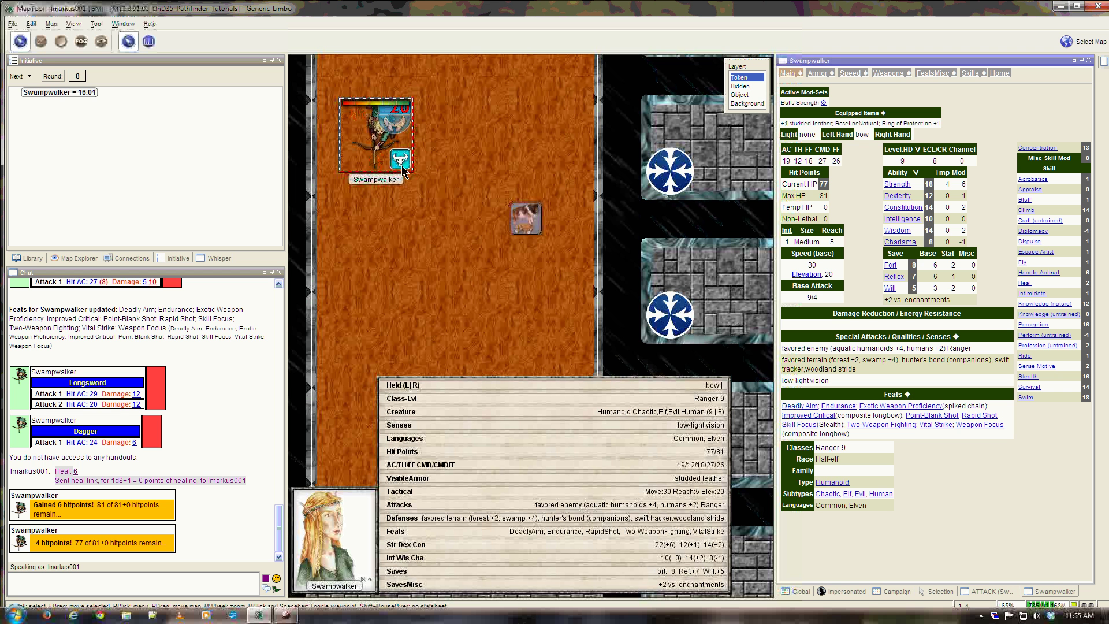
pyautogui.click(826, 174)
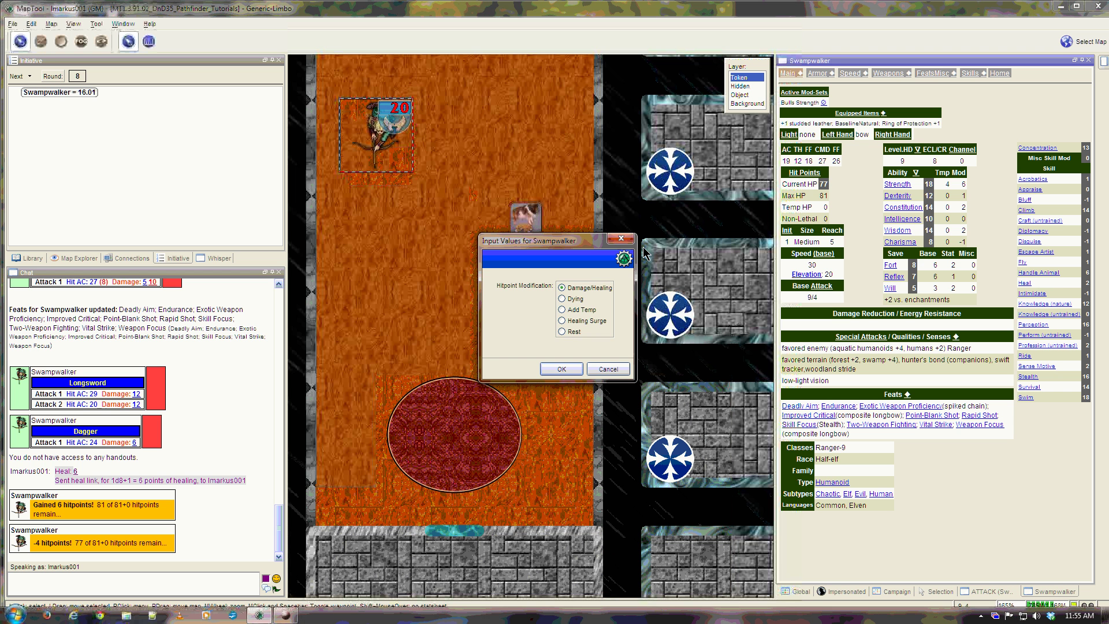
pyautogui.click(561, 369)
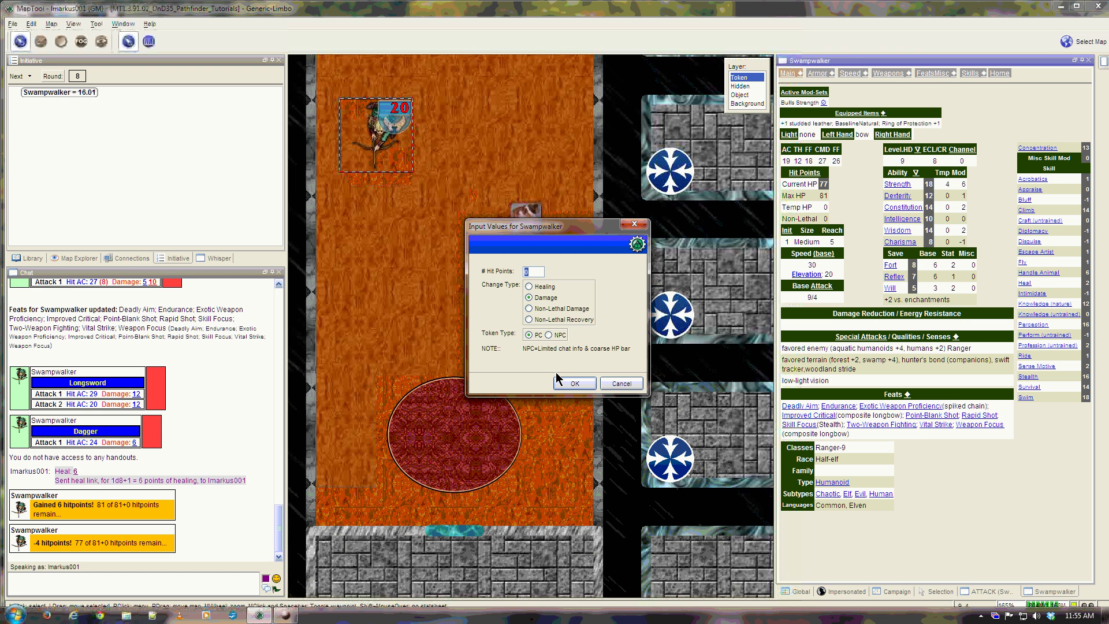
pyautogui.write('34')
pyautogui.click(571, 383)
pyautogui.moveTo(388, 130)
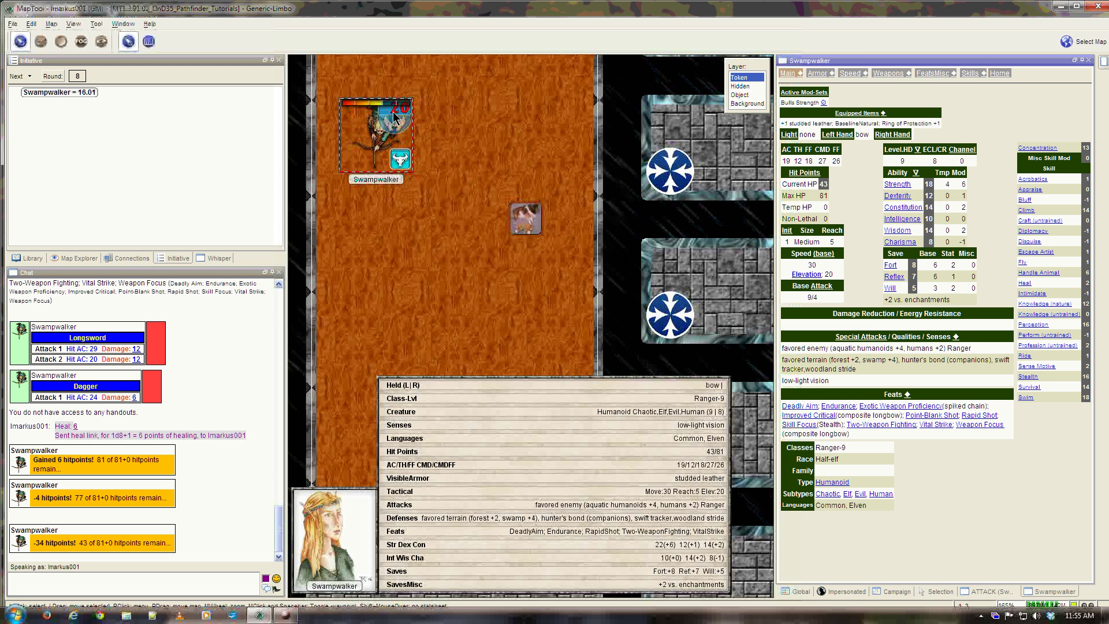
pyautogui.click(393, 114)
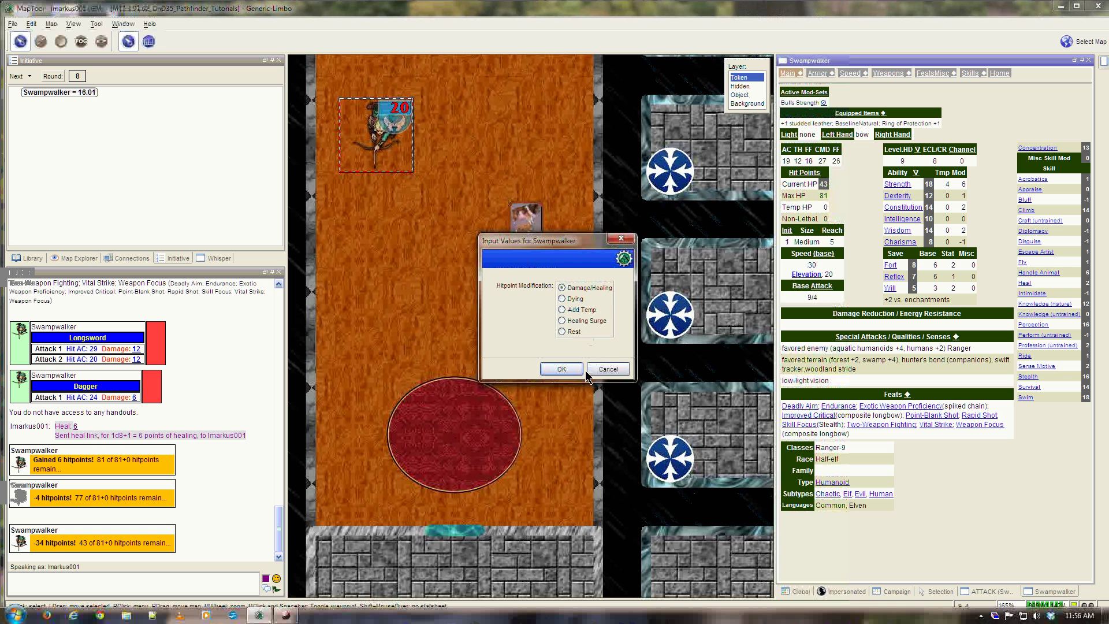
pyautogui.click(607, 370)
# - Apply 44 points of damage to Swampwalker from the character sheet
pyautogui.moveTo(407, 138)
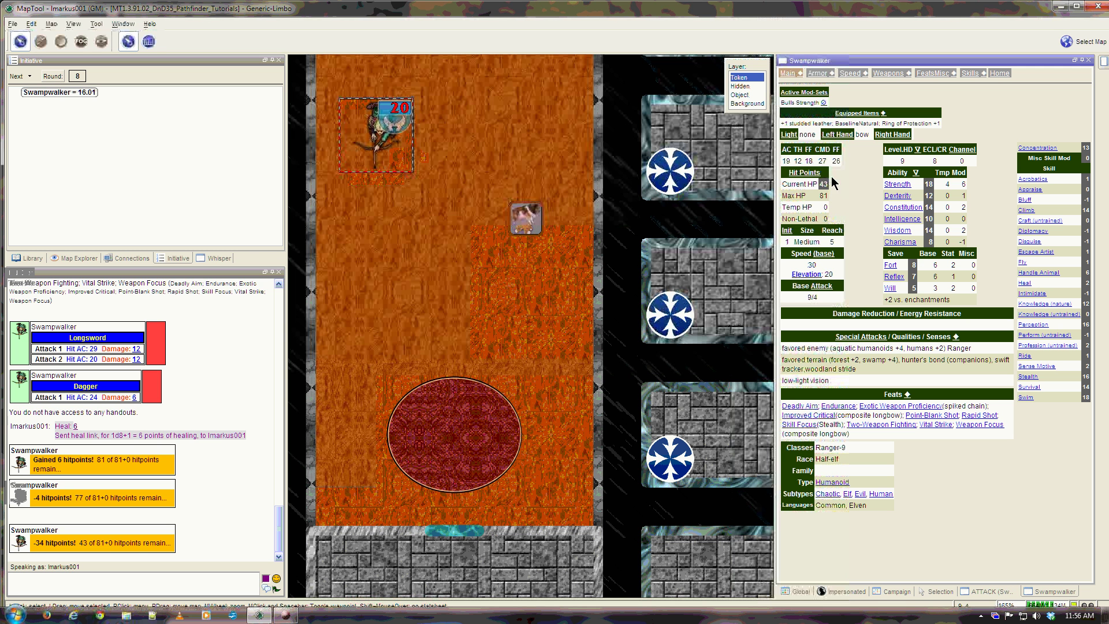
pyautogui.click(808, 173)
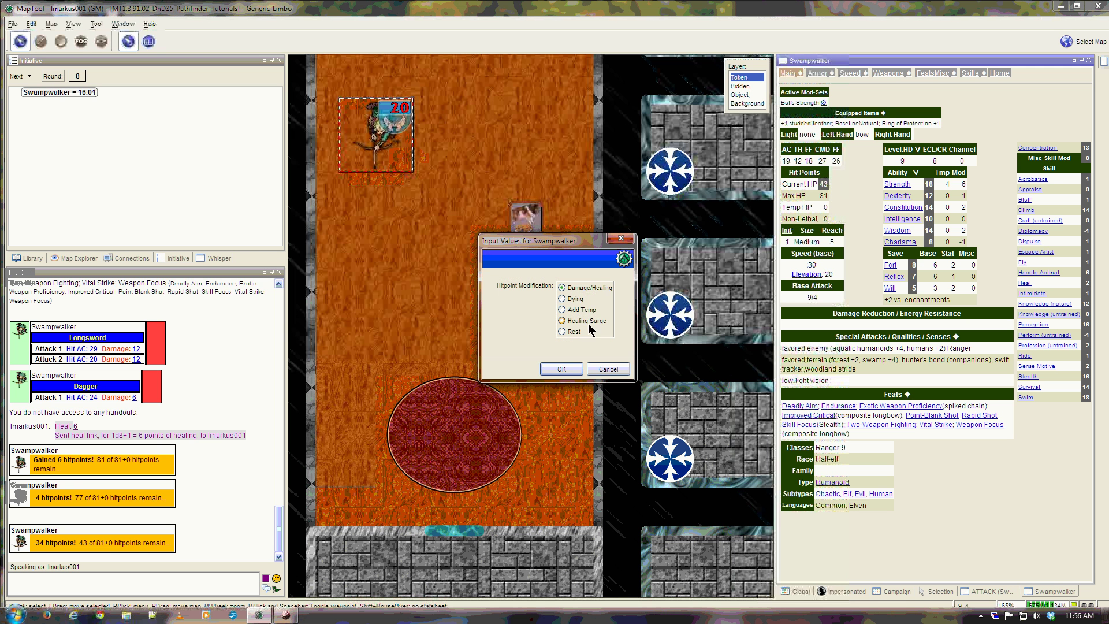
pyautogui.click(570, 365)
pyautogui.write('44')
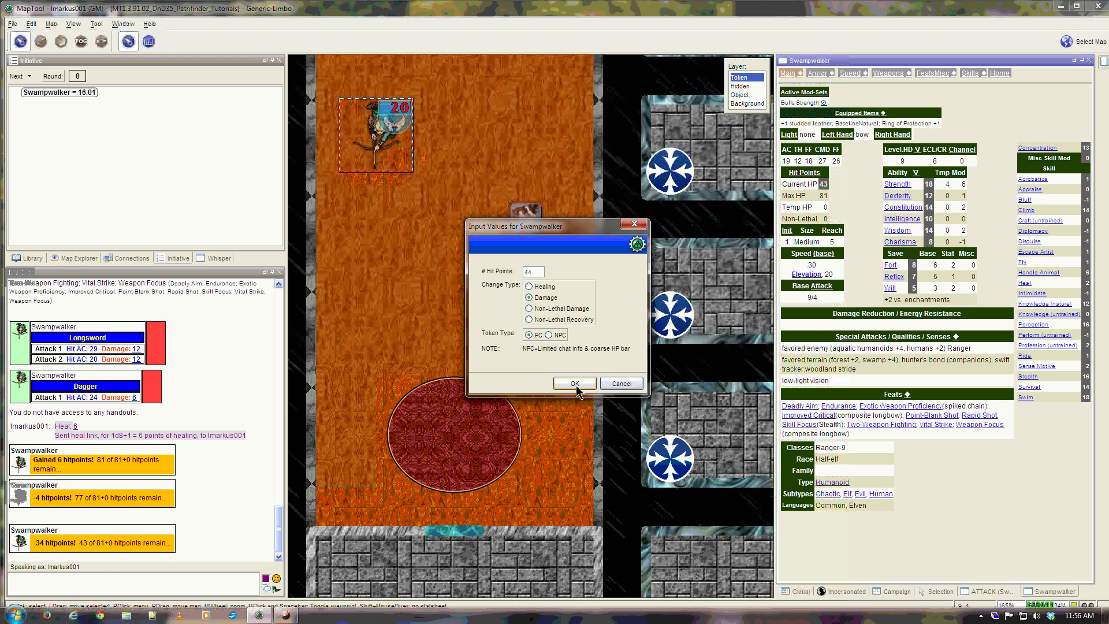
pyautogui.click(578, 385)
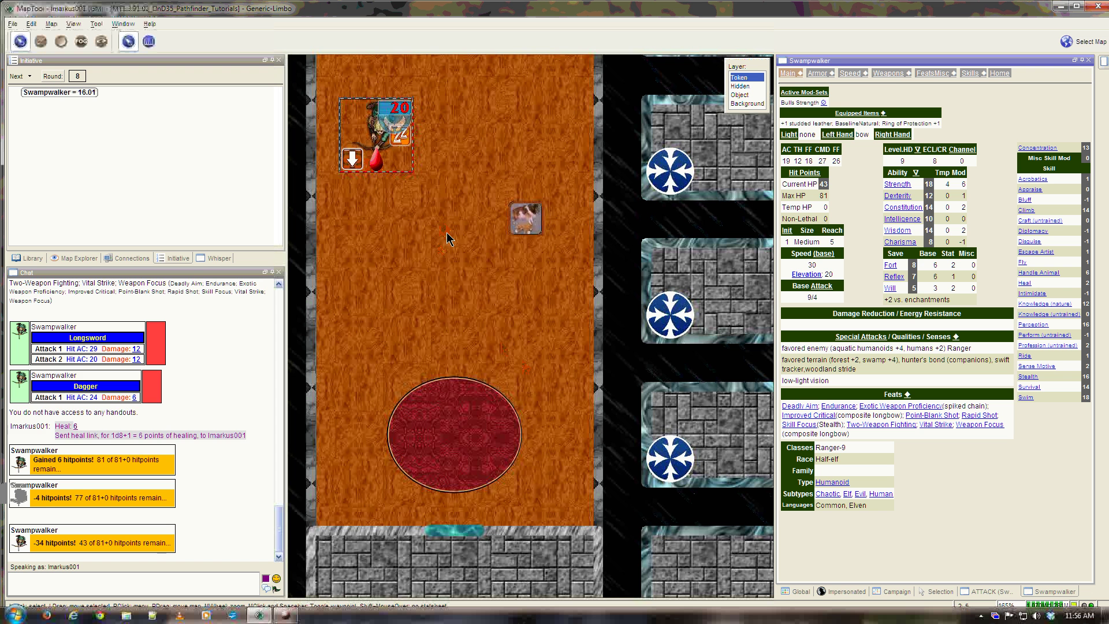
# - Run the Dying hit point modification for Swampwalker to resolve the stabilization
pyautogui.moveTo(367, 162)
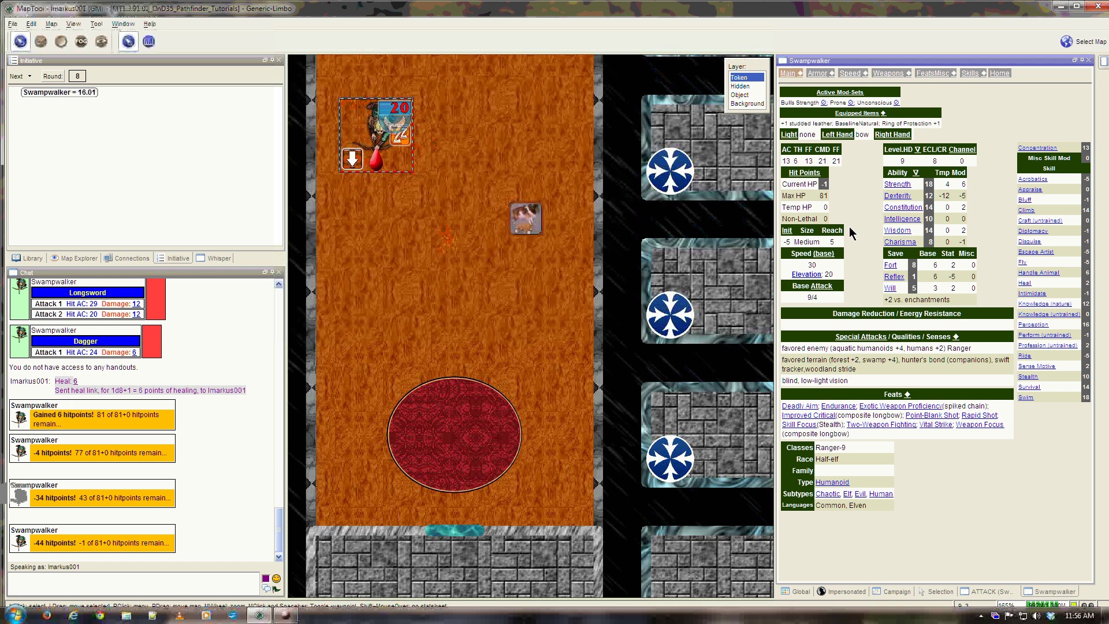
pyautogui.click(802, 174)
pyautogui.click(562, 298)
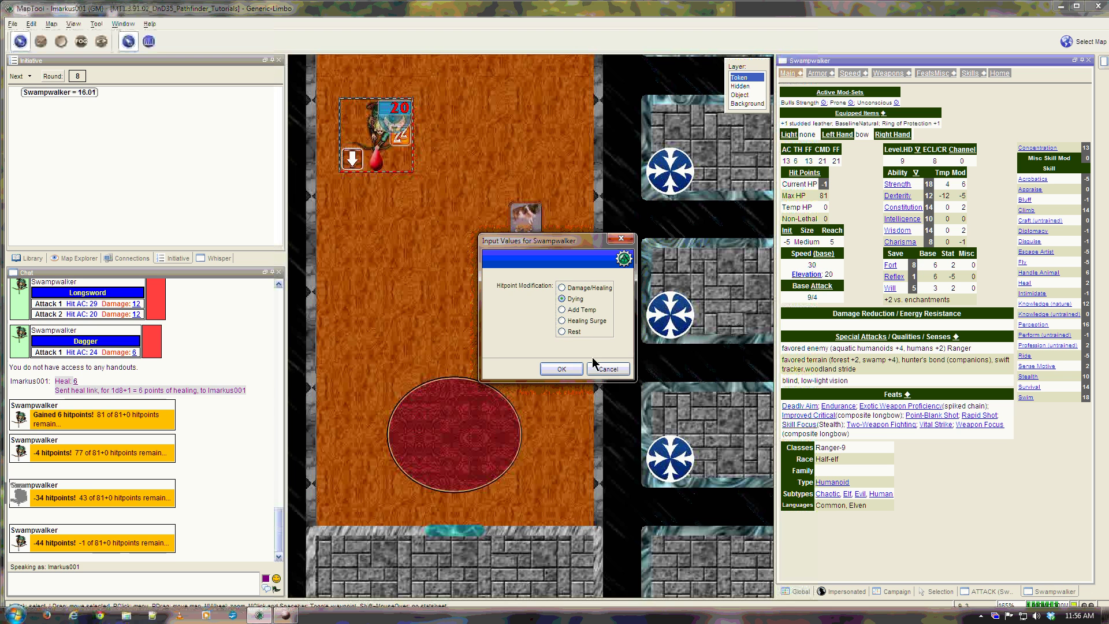
pyautogui.click(572, 369)
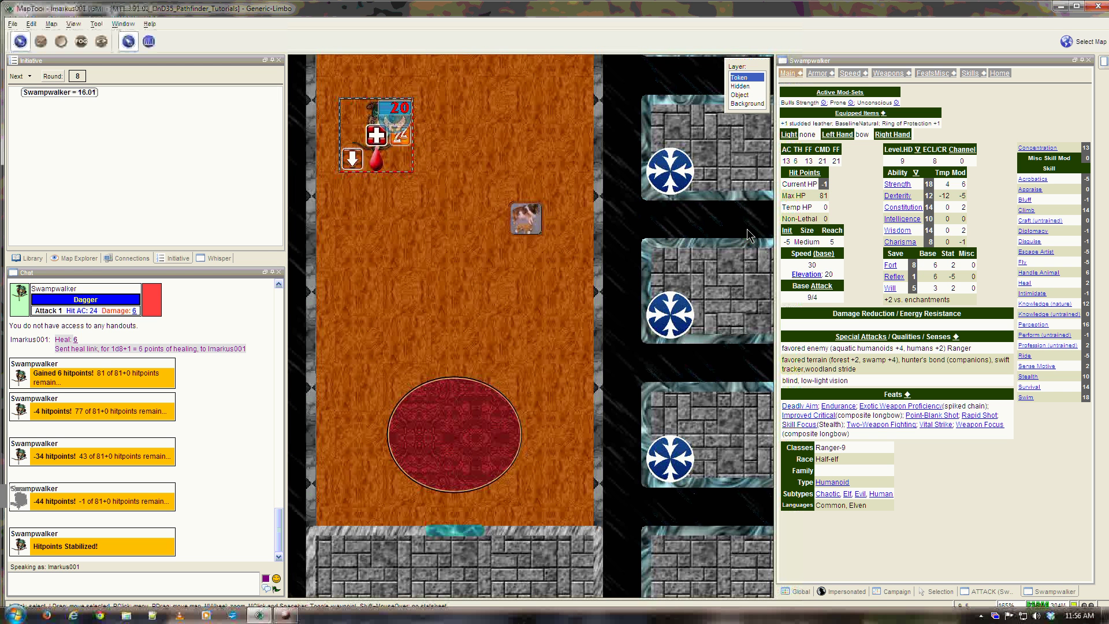
pyautogui.click(283, 614)
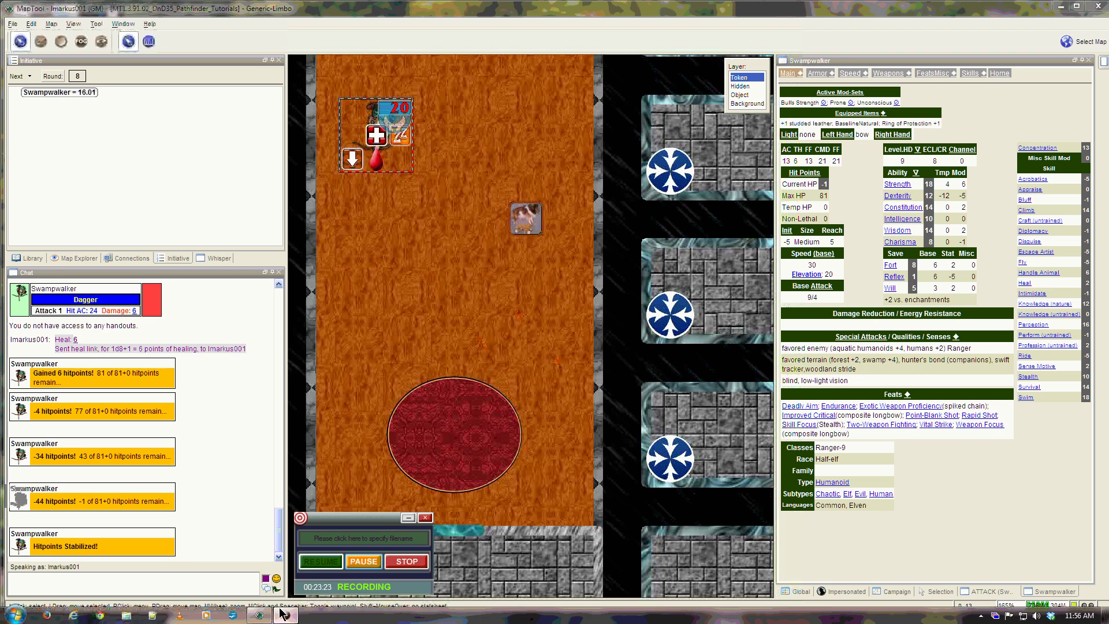
pyautogui.click(364, 561)
pyautogui.click(332, 569)
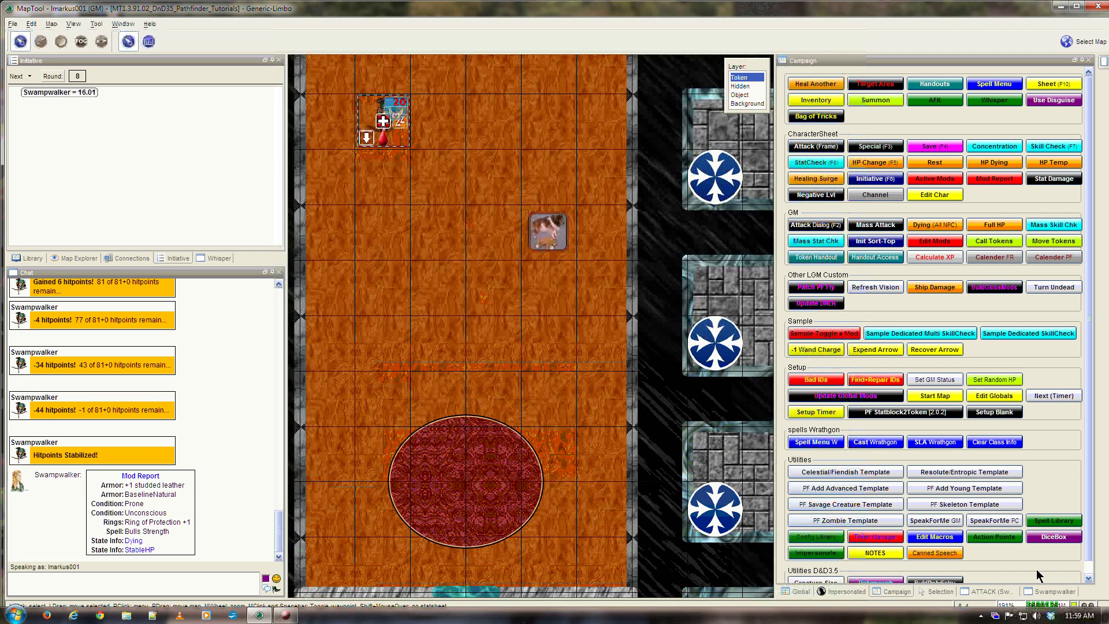
# - Heal Swampwalker by 50 hit points and remove the Unconscious and Prone conditions from the active mod-sets
pyautogui.click(1053, 592)
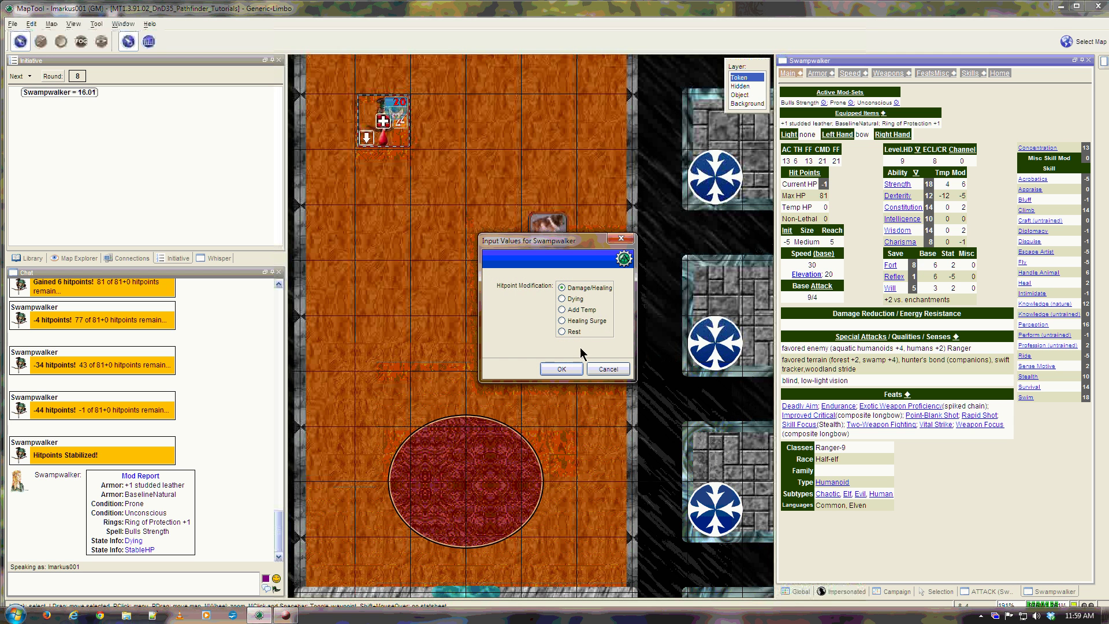
pyautogui.click(573, 368)
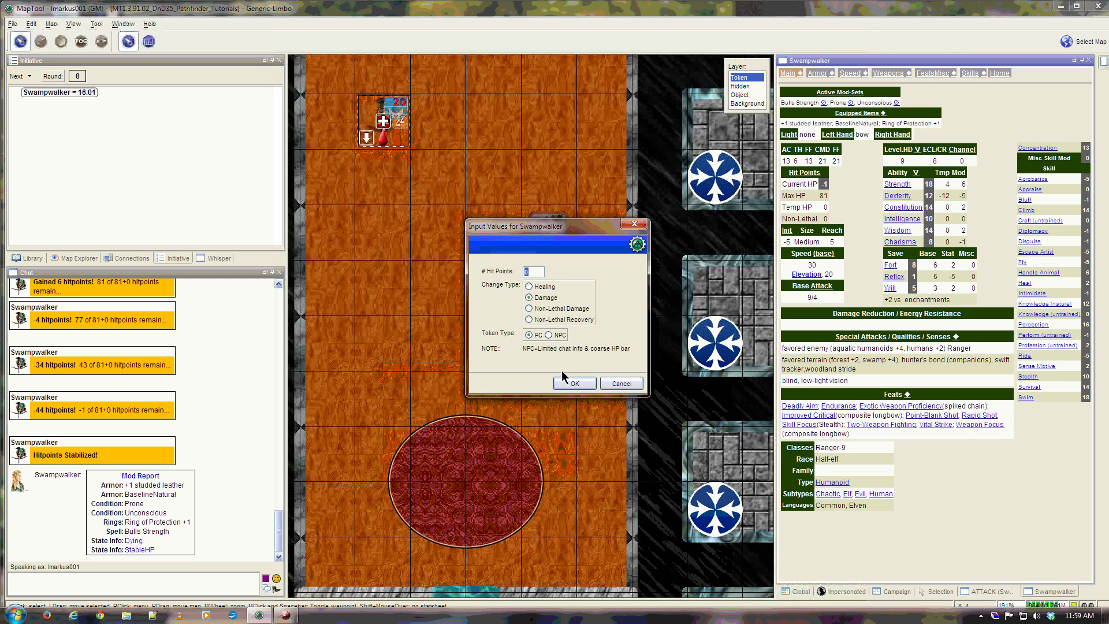
pyautogui.write('50')
pyautogui.click(545, 287)
pyautogui.click(575, 384)
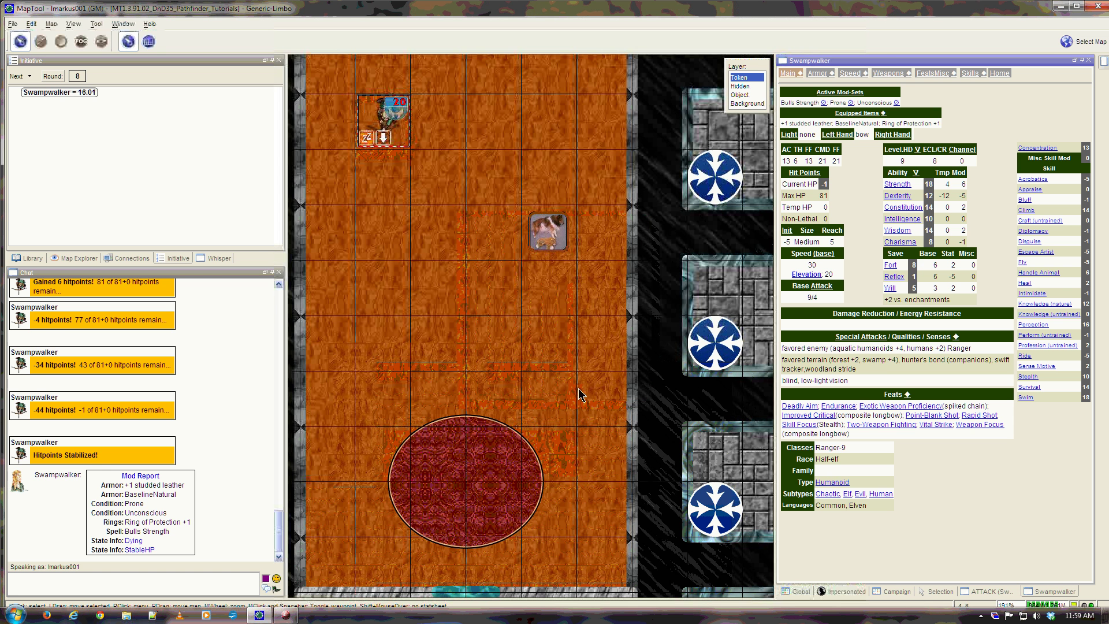
pyautogui.moveTo(377, 129)
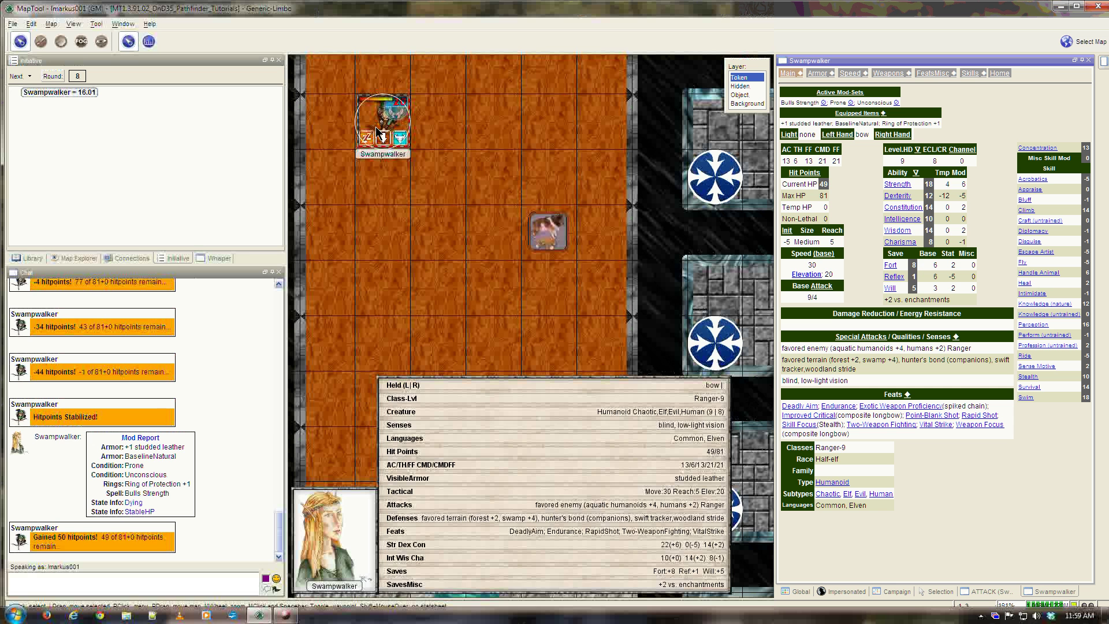
pyautogui.click(851, 104)
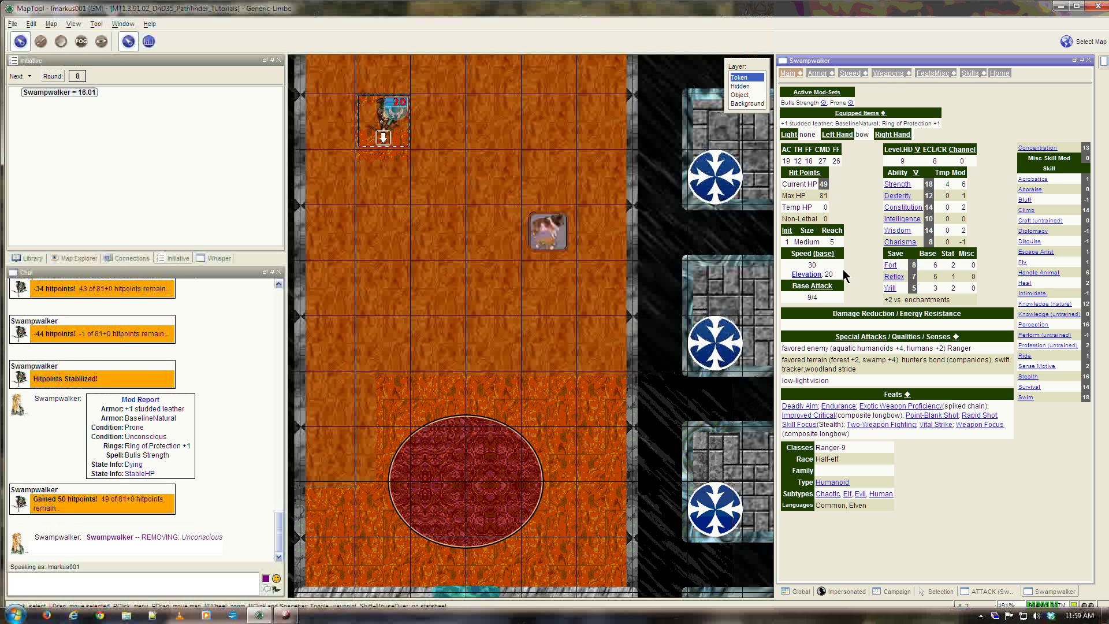
# - Set Swampwalker's current elevation to 0 and select another elevation type instead of Fly
pyautogui.click(813, 276)
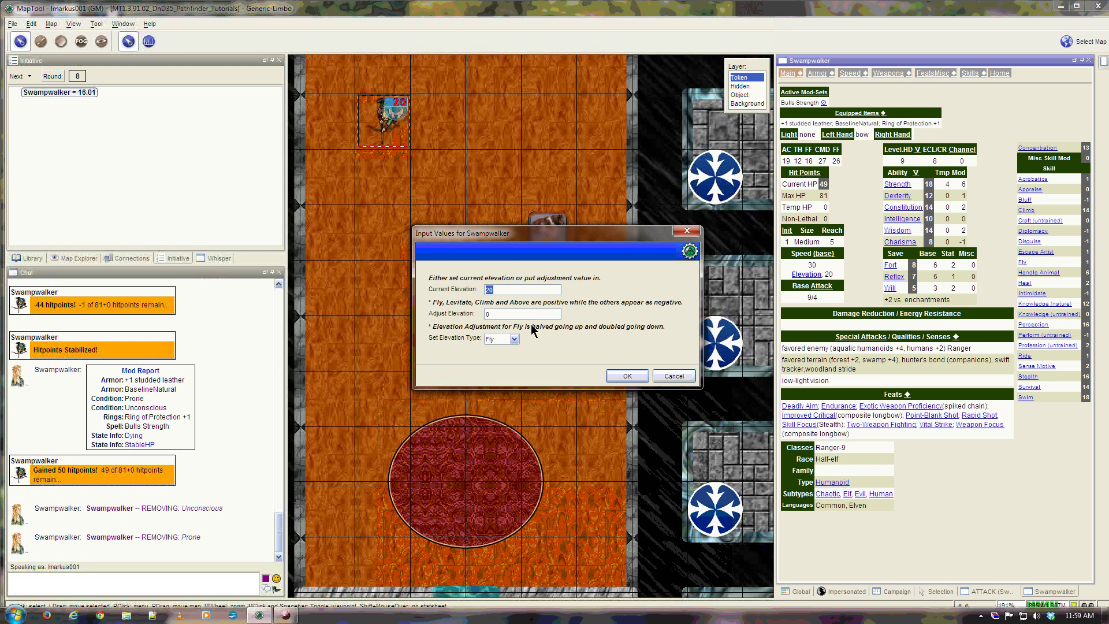
pyautogui.write('0')
pyautogui.click(514, 339)
pyautogui.click(498, 350)
pyautogui.click(625, 374)
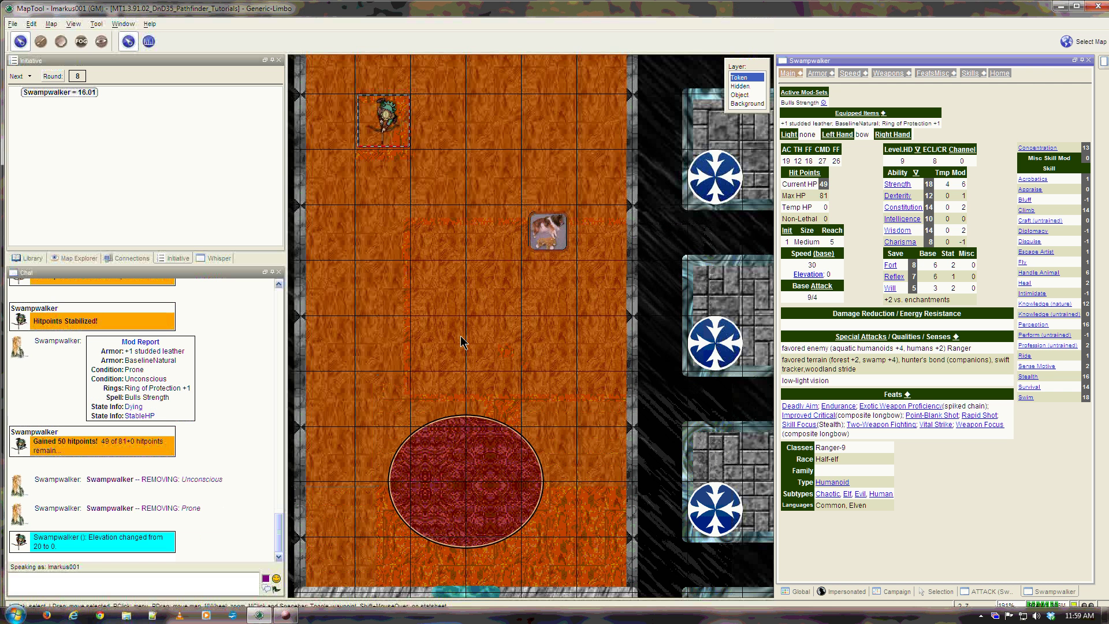
pyautogui.click(285, 615)
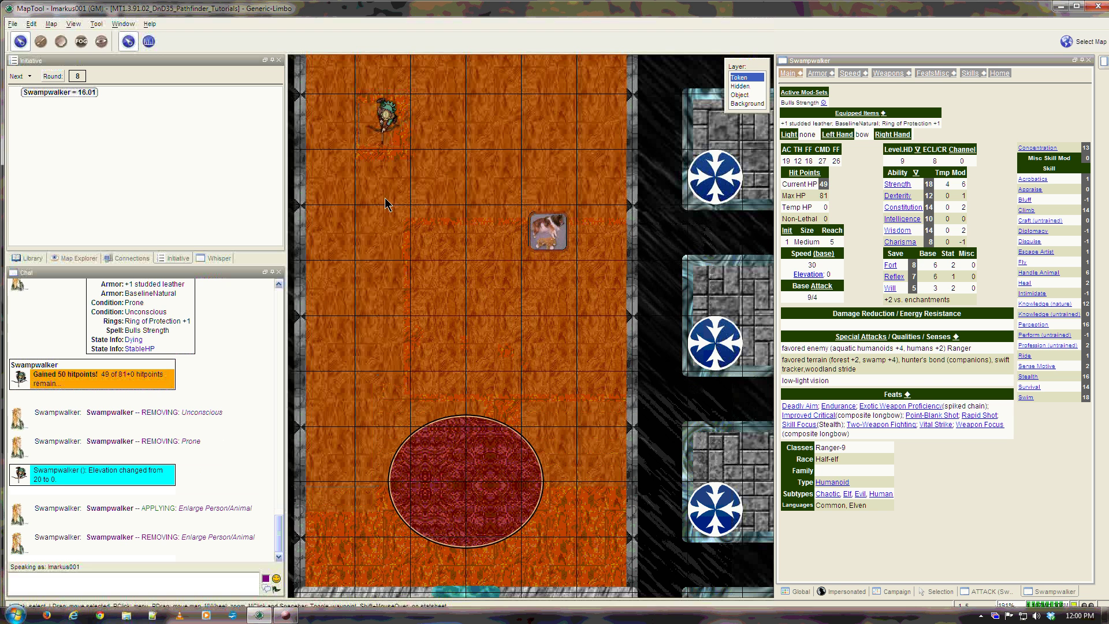
pyautogui.moveTo(390, 119)
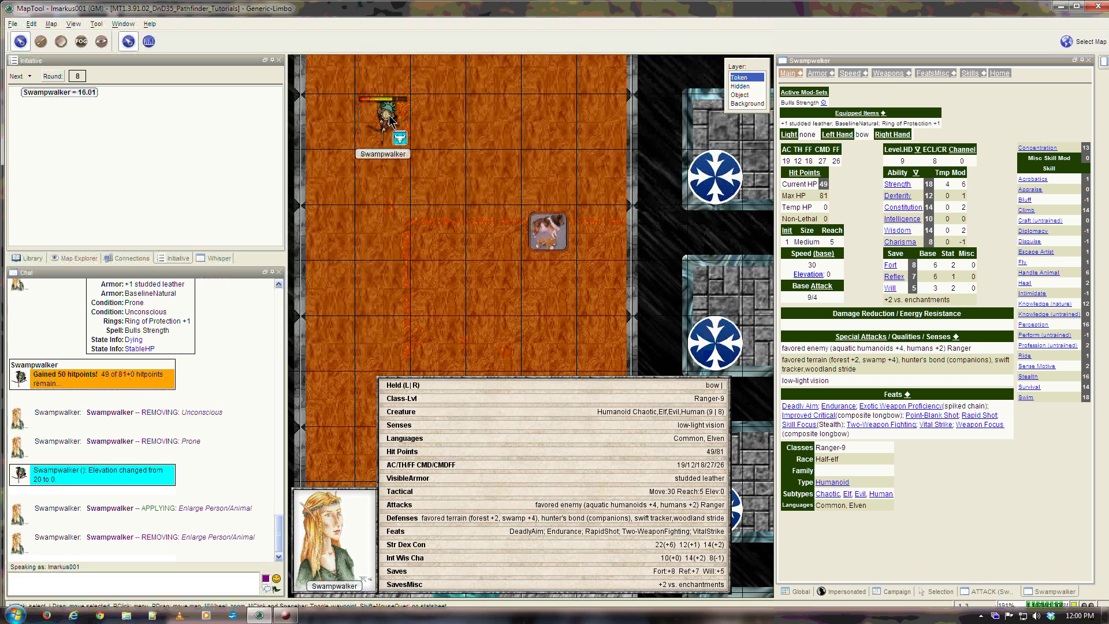
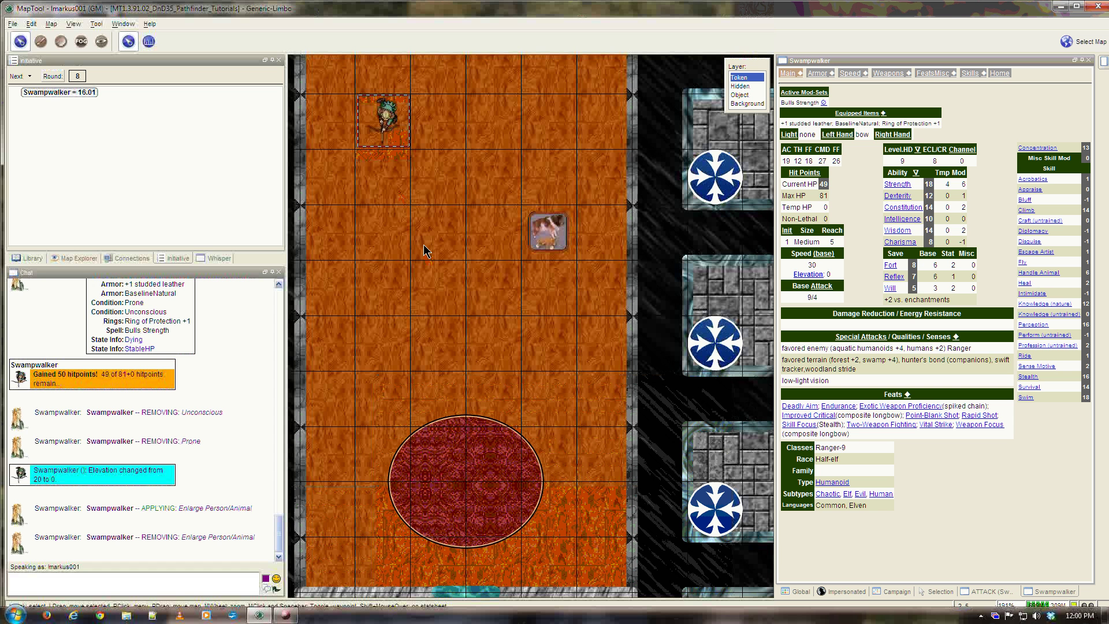
pyautogui.click(286, 616)
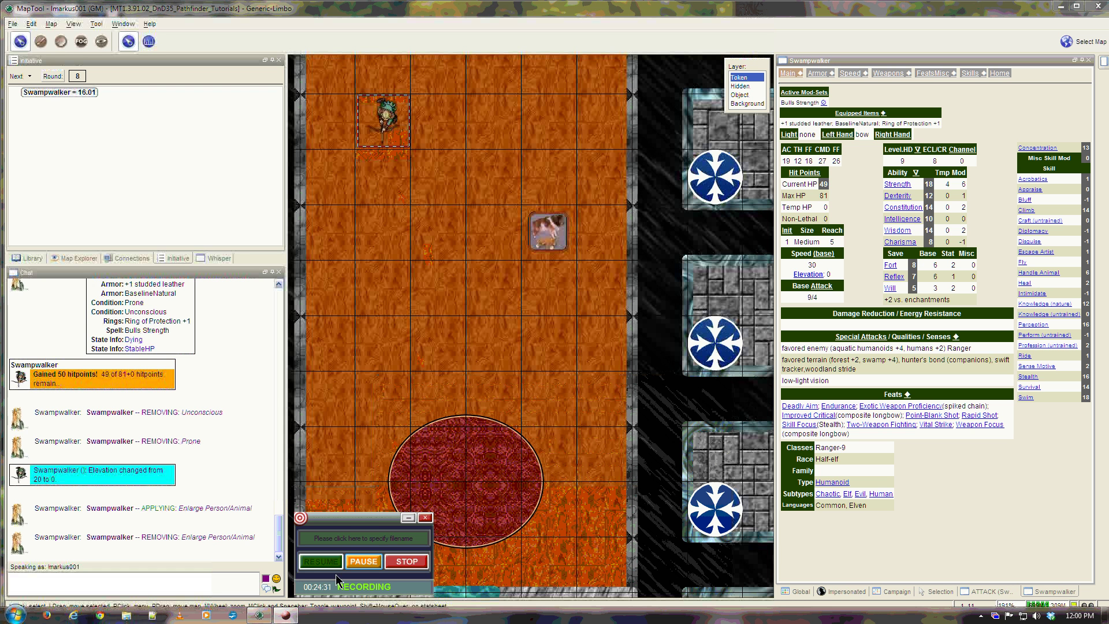
pyautogui.click(358, 566)
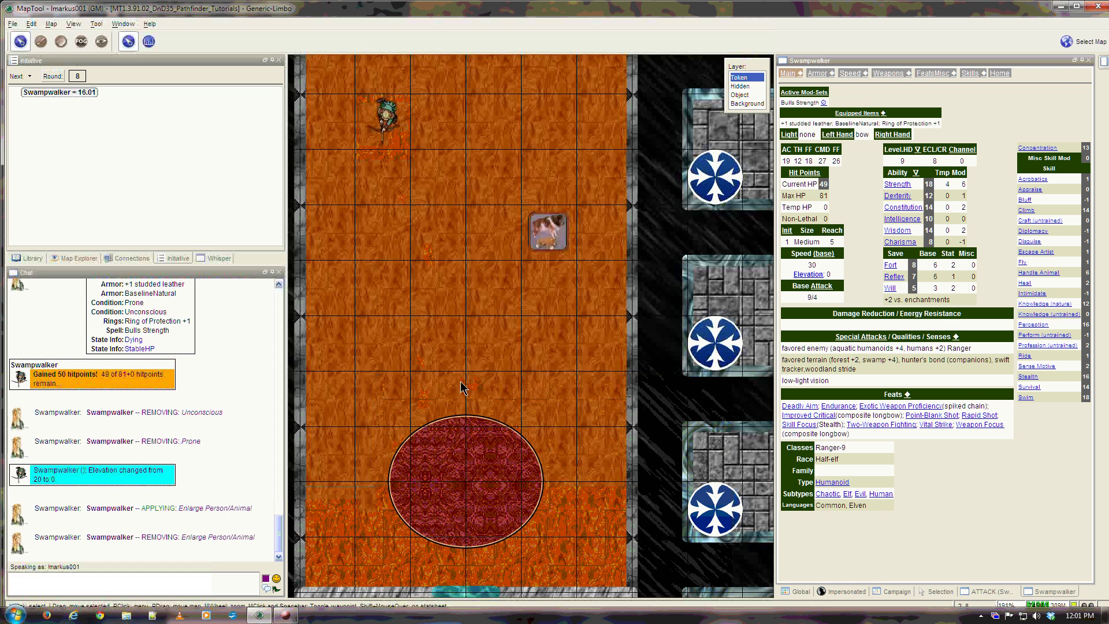
pyautogui.scroll(15, 227, 469)
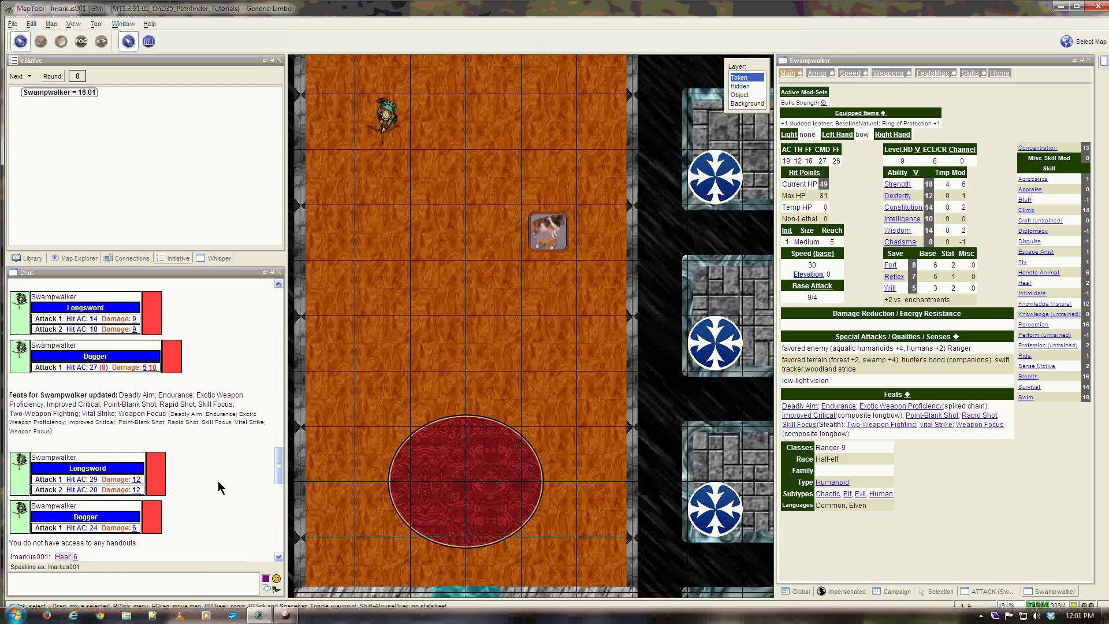
pyautogui.scroll(-15, 220, 463)
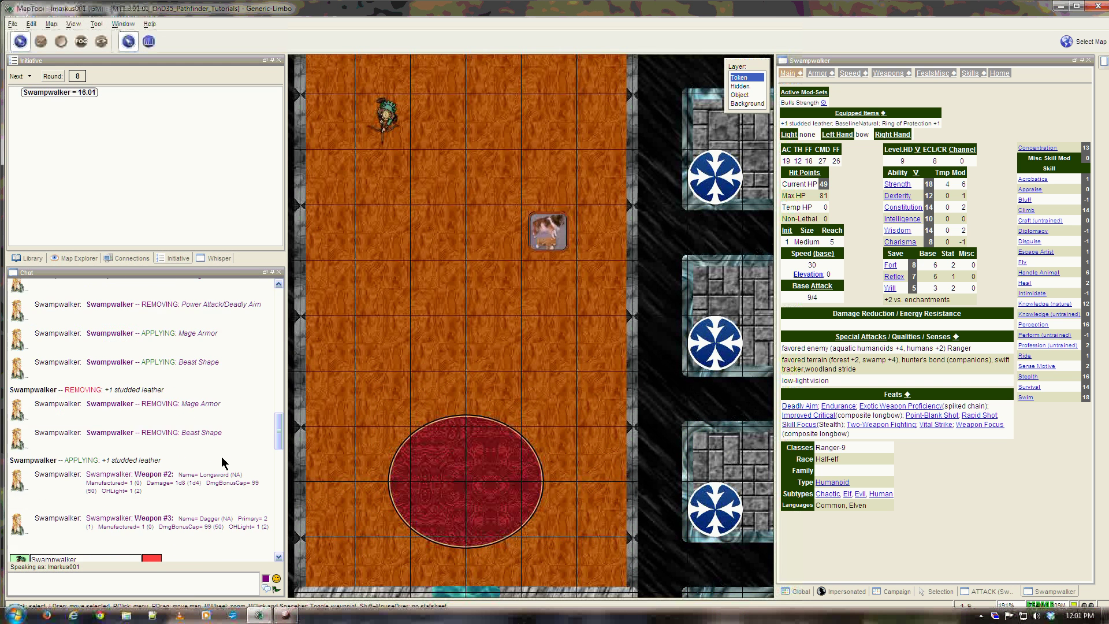
# - Roll a Bull rush special attack for Swampwalker with the default modifiers and Medium variant size
pyautogui.click(383, 119)
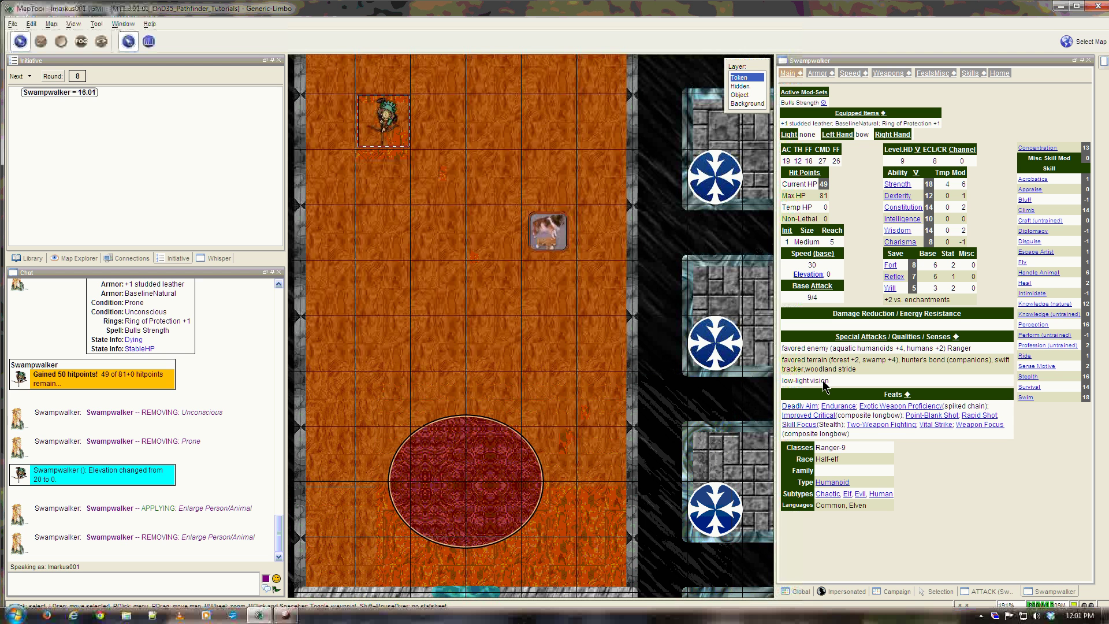
pyautogui.click(850, 341)
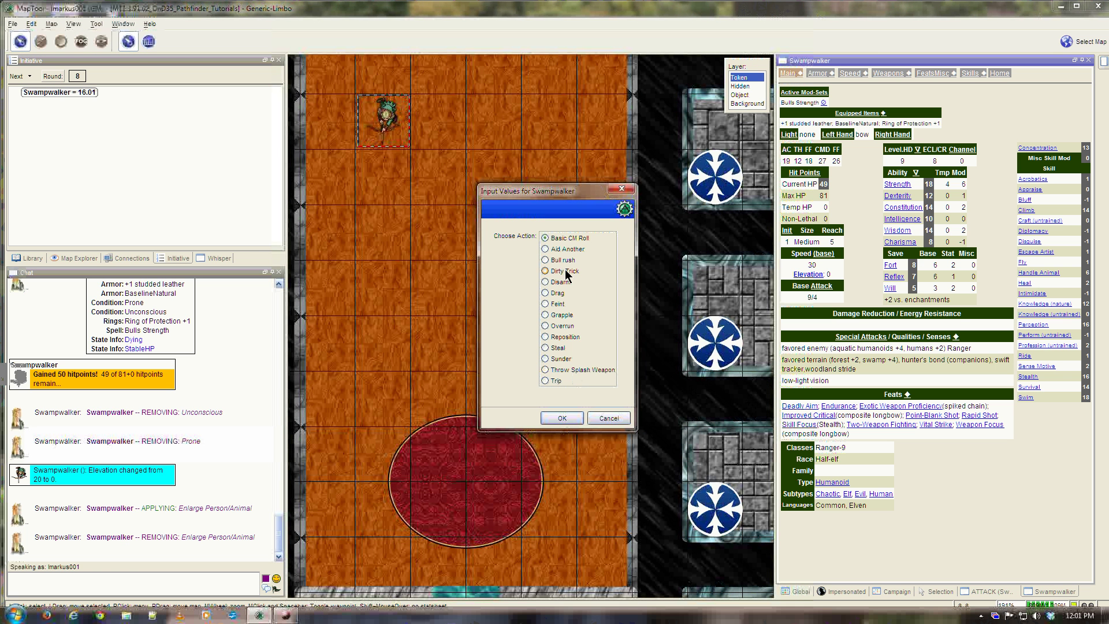
pyautogui.click(560, 260)
pyautogui.click(571, 414)
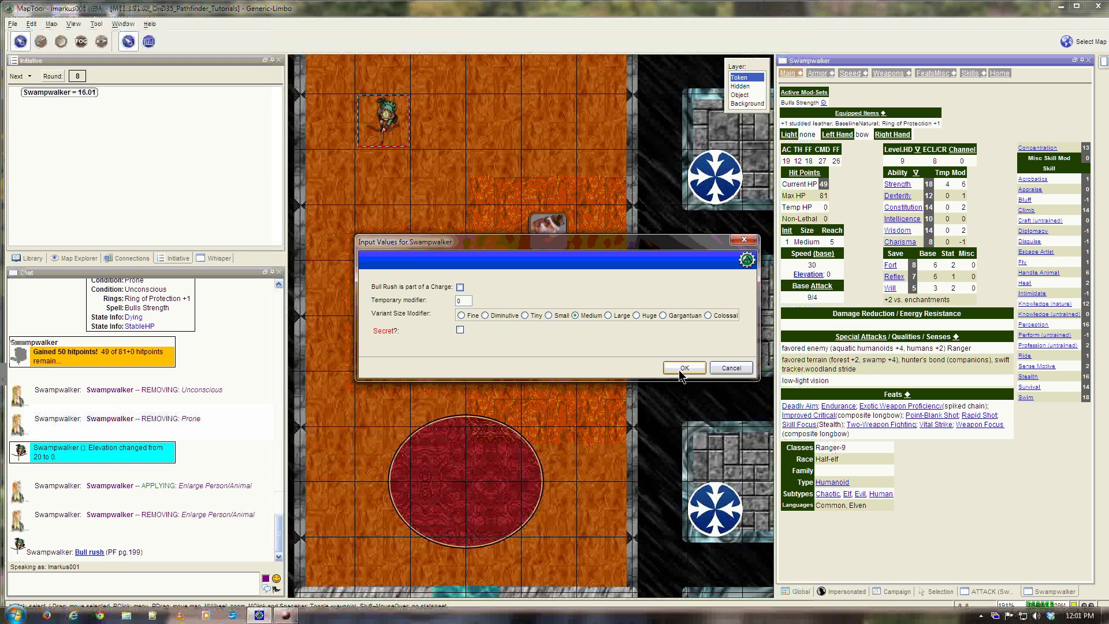
pyautogui.click(676, 368)
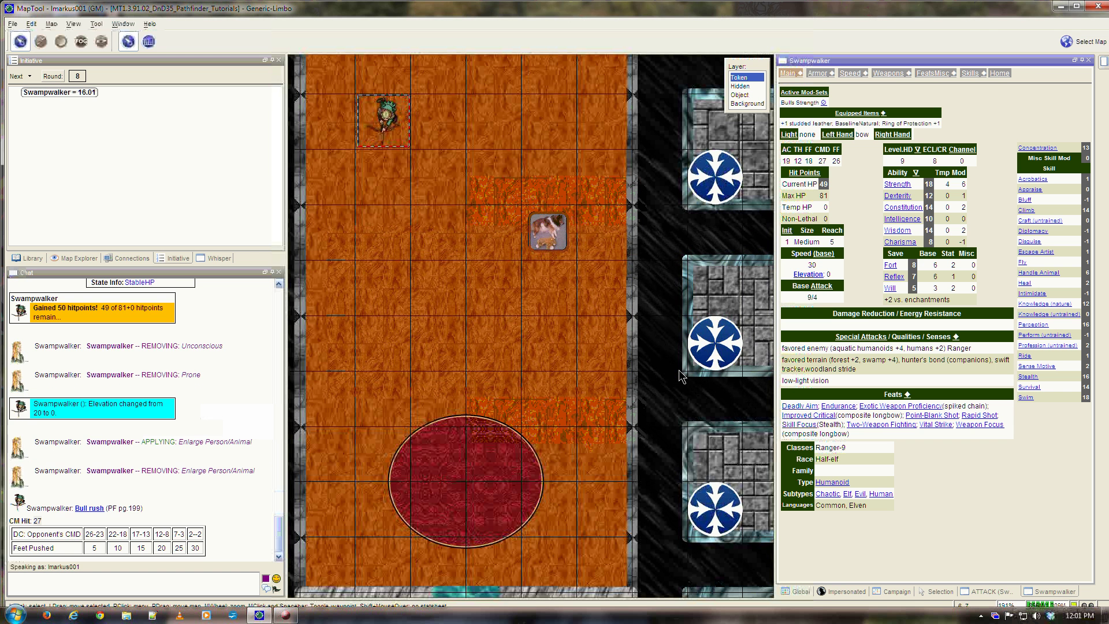
# - Read the Bull rush rules description linked from the chat result, and close it
pyautogui.click(83, 507)
pyautogui.scroll(-5, 524, 317)
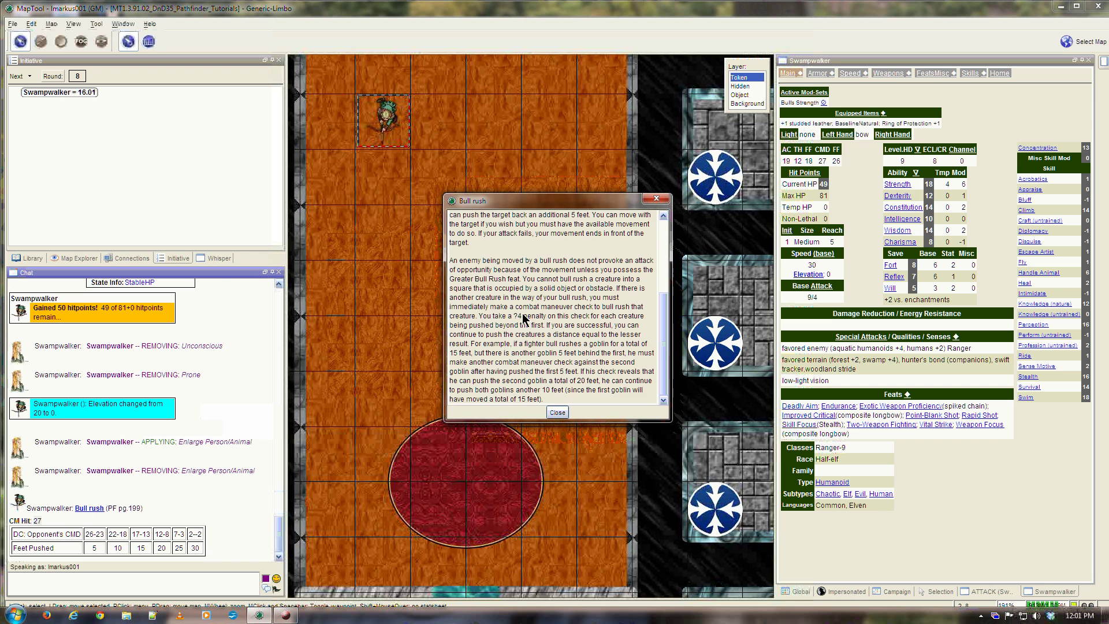
pyautogui.scroll(5, 523, 317)
pyautogui.click(557, 412)
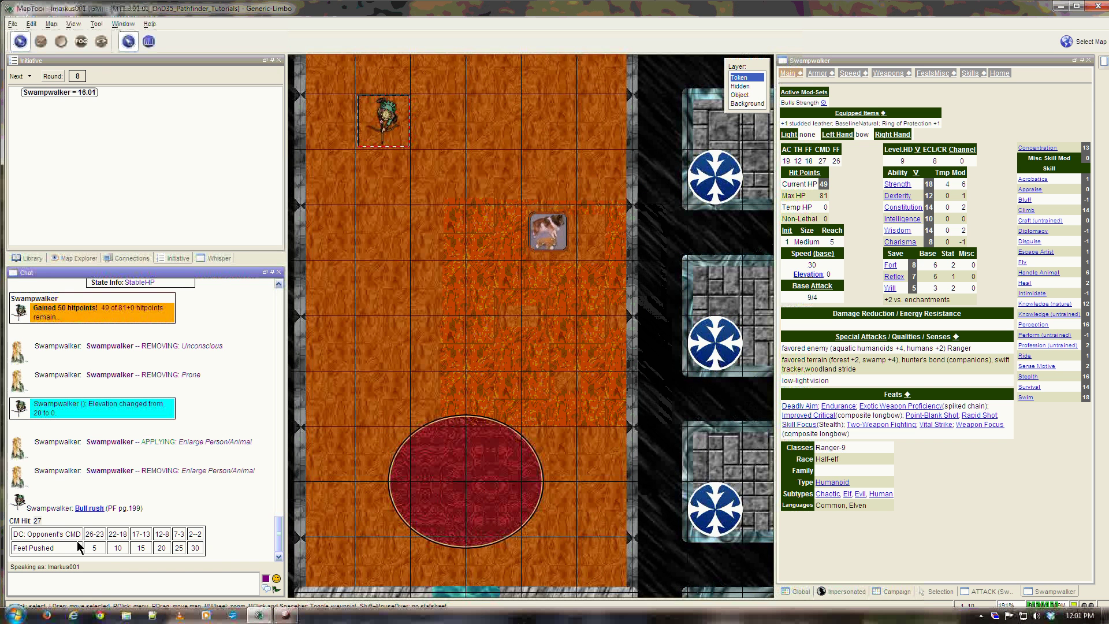
pyautogui.rightClick(37, 522)
pyautogui.click(16, 543)
# - Set the follow-up special attack to Trip in Swampwalker's attack configuration
pyautogui.click(1008, 592)
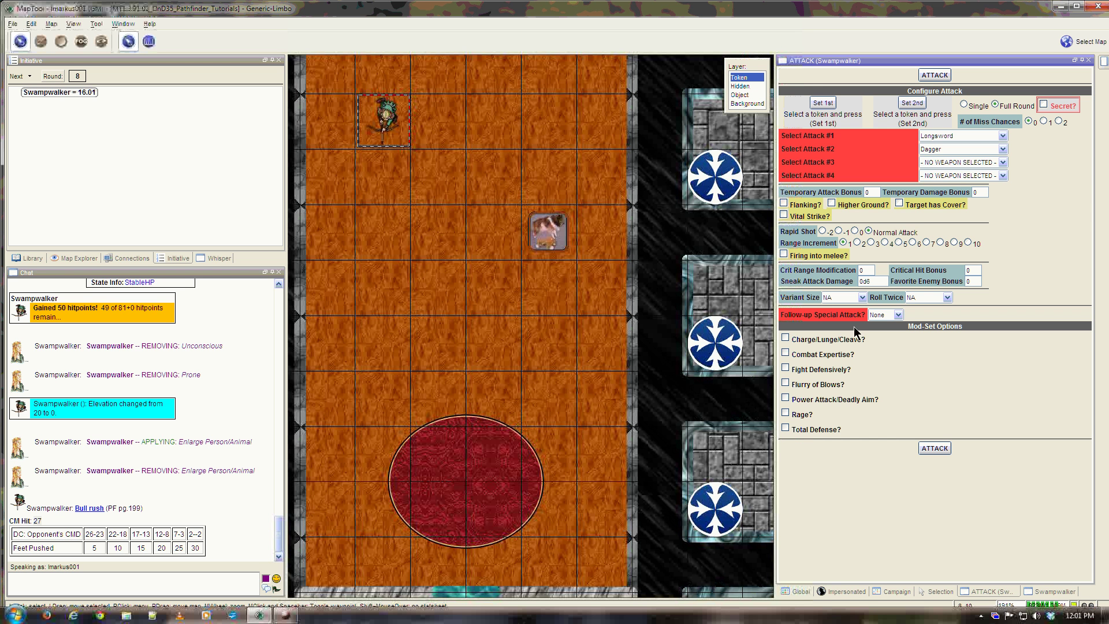
pyautogui.click(885, 318)
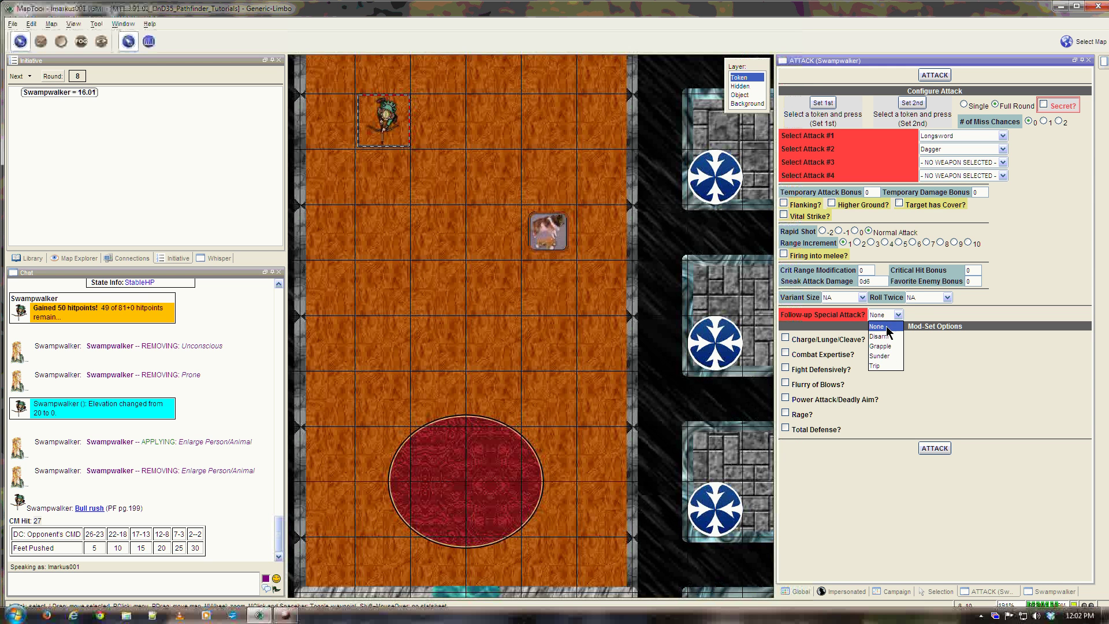
pyautogui.click(882, 365)
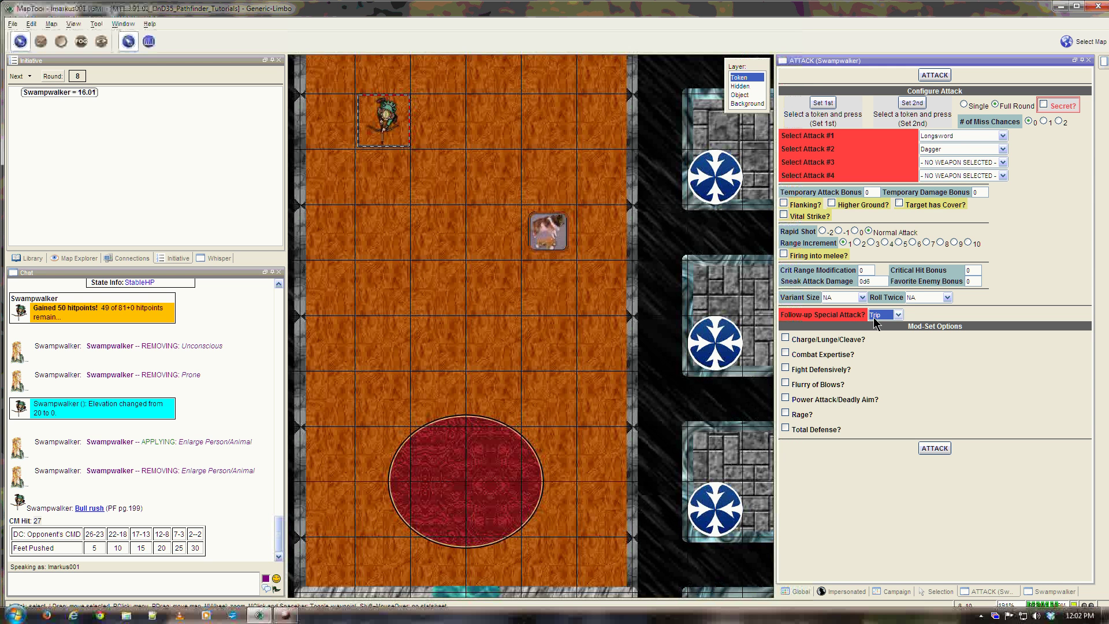
# - Set attack #1 to Bite Medium (B/S/P) and clear the weapon for attack #2
pyautogui.click(959, 136)
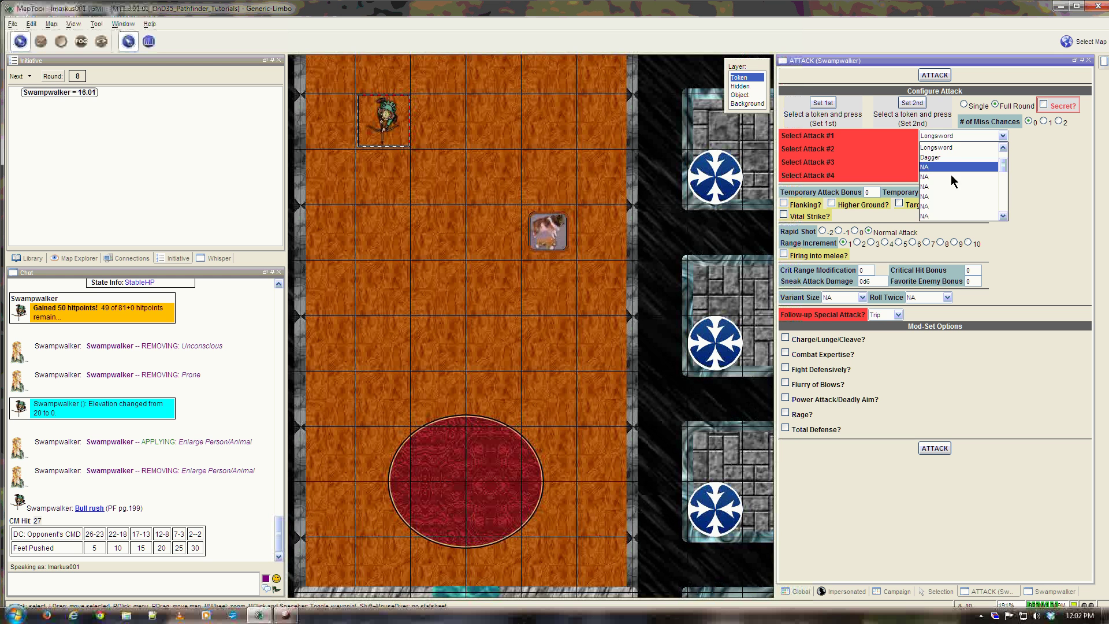
pyautogui.scroll(-3, 946, 200)
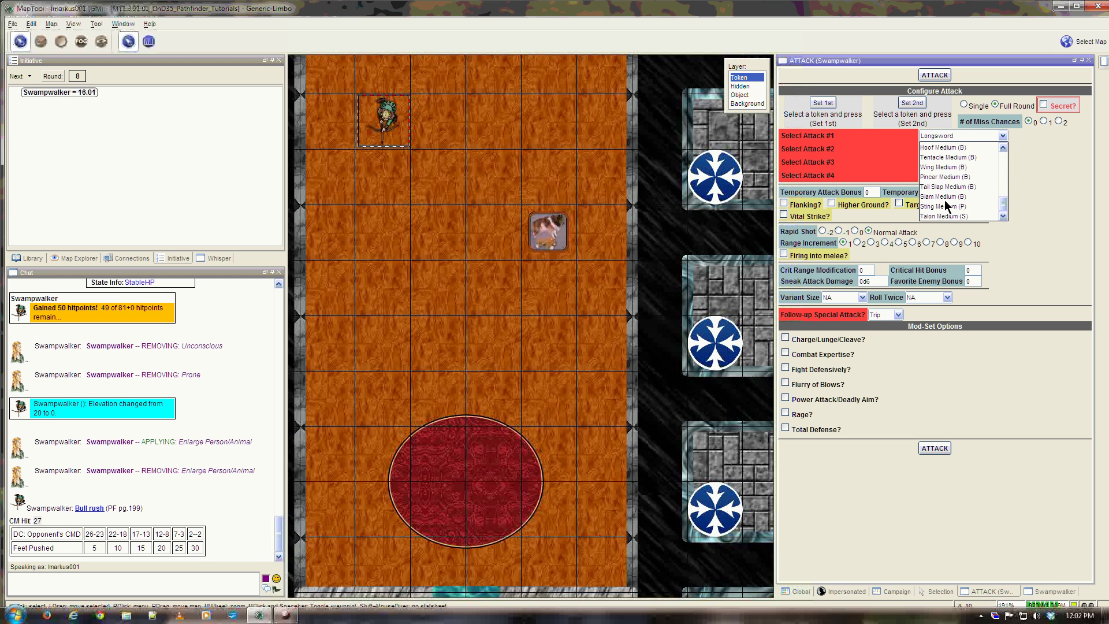
pyautogui.scroll(3, 950, 189)
pyautogui.click(948, 150)
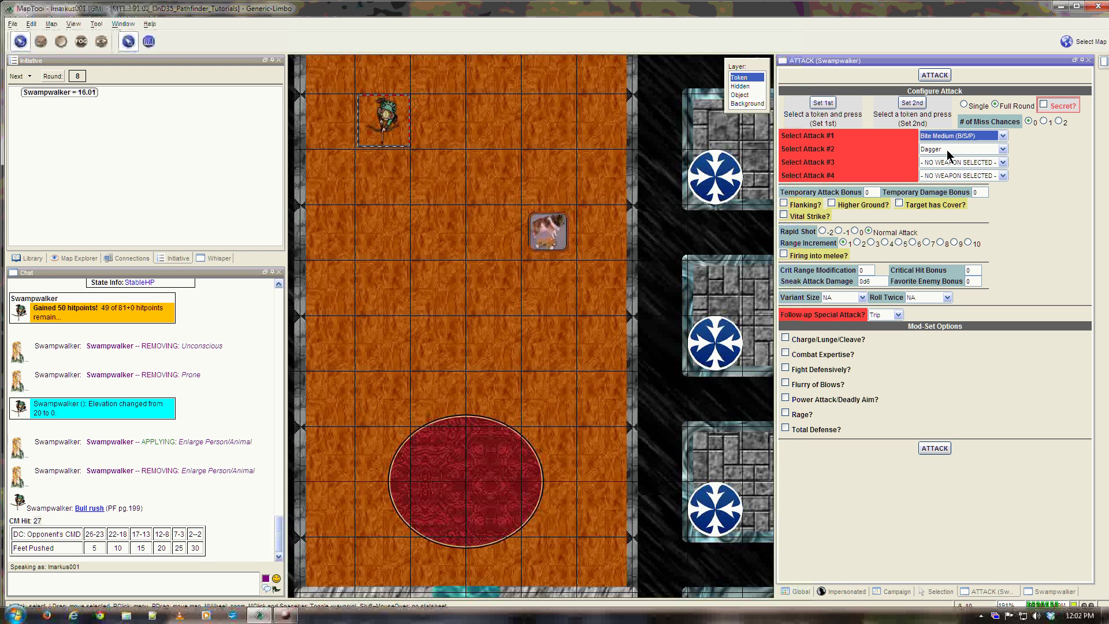
pyautogui.click(948, 151)
pyautogui.scroll(3, 944, 200)
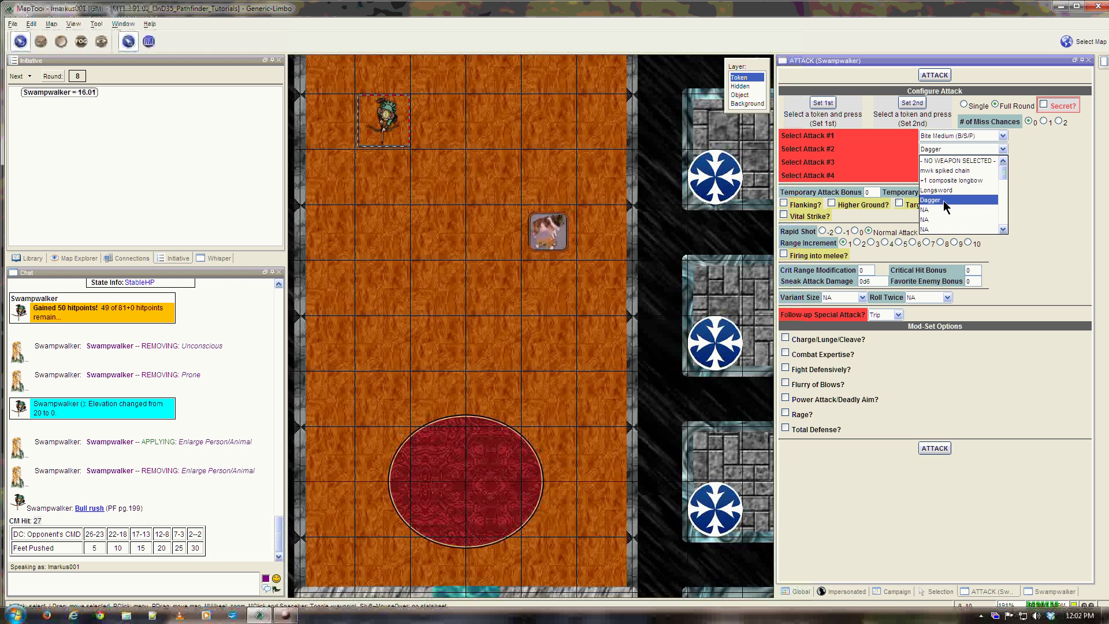
pyautogui.click(946, 161)
# - Run the configured bite attack and accept the default Trip settings for its follow-up roll
pyautogui.click(934, 448)
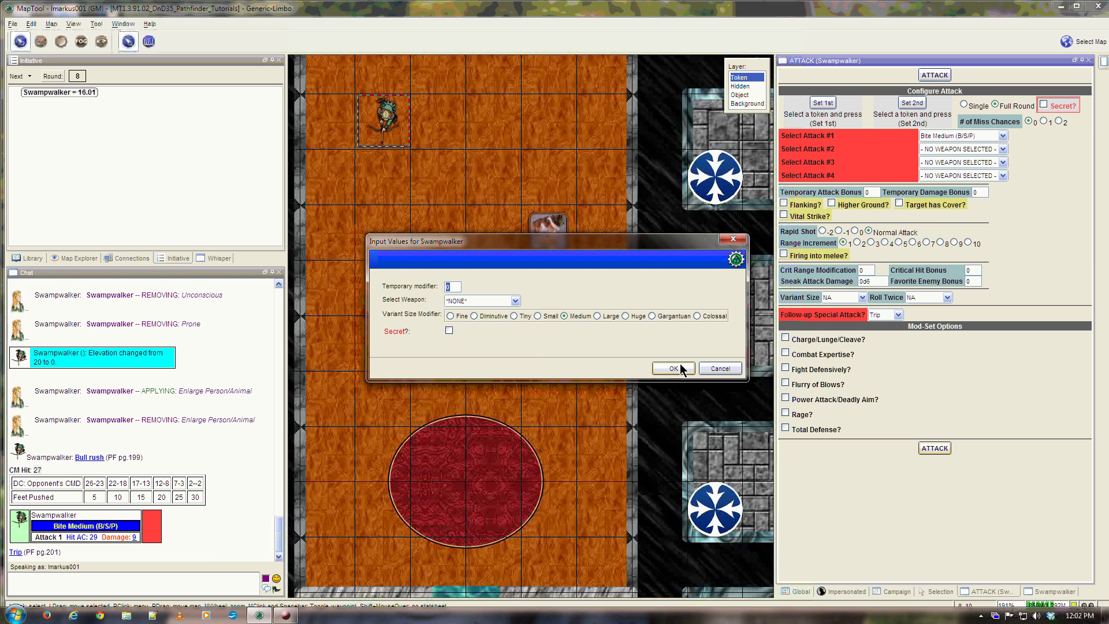
pyautogui.click(680, 365)
pyautogui.moveTo(45, 523)
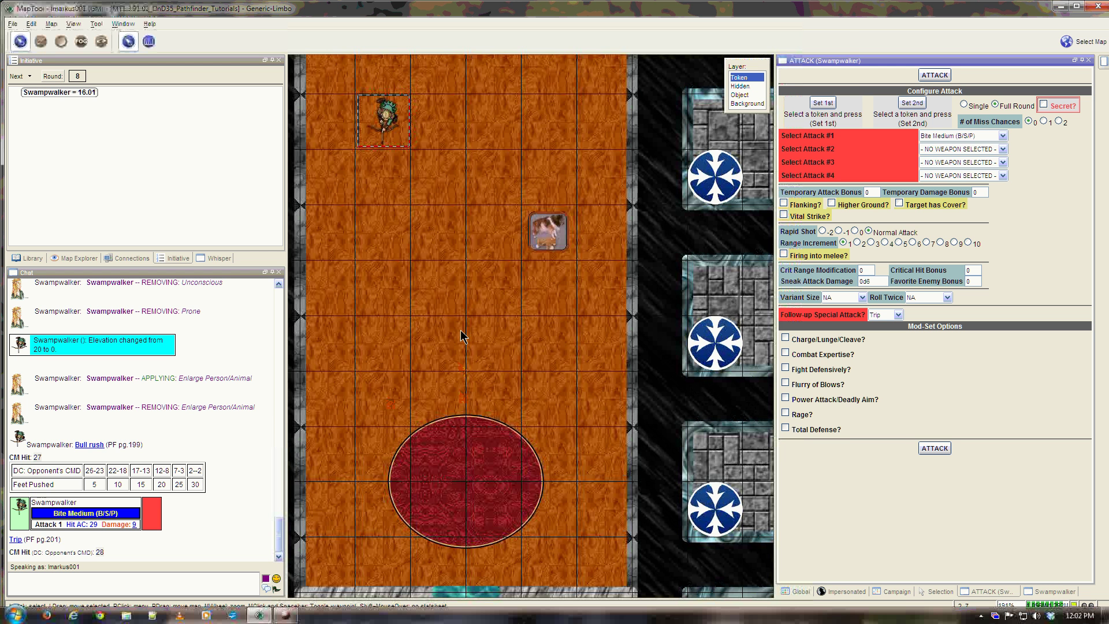
pyautogui.click(286, 615)
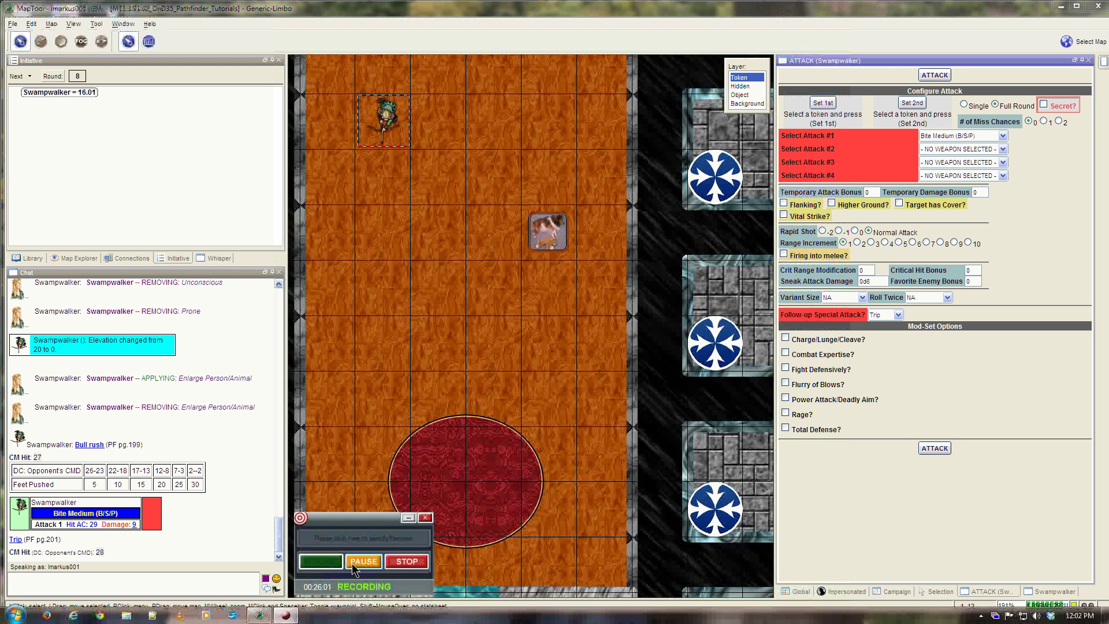
pyautogui.click(373, 483)
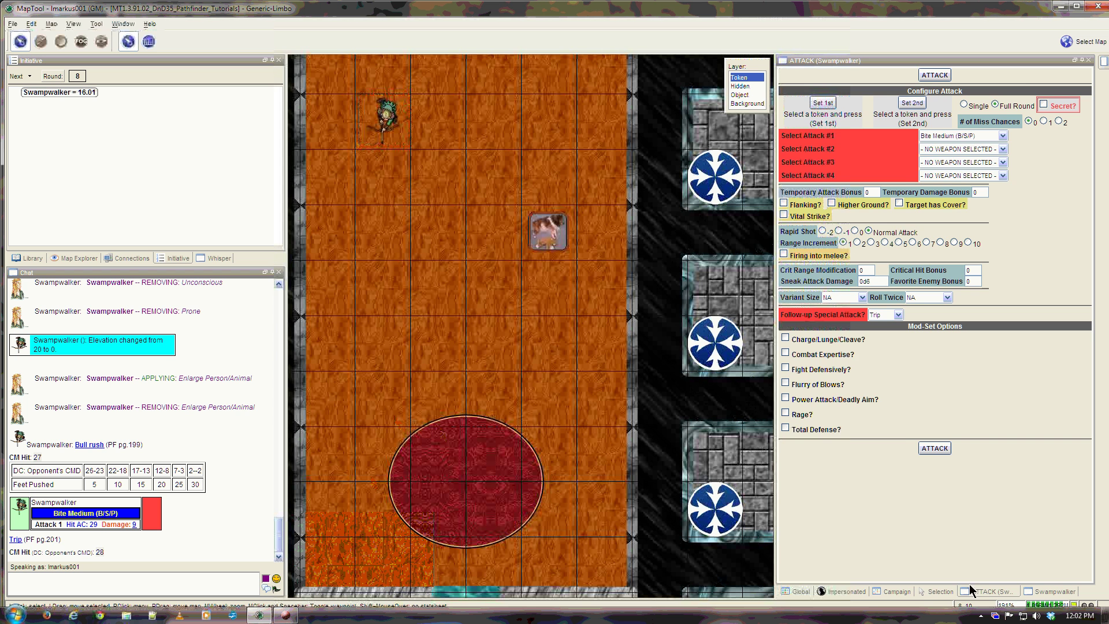
# - Float the Selection panel over the map and copy the Sample Toggle a Mod campaign macro to Swampwalker's macros
pyautogui.click(903, 591)
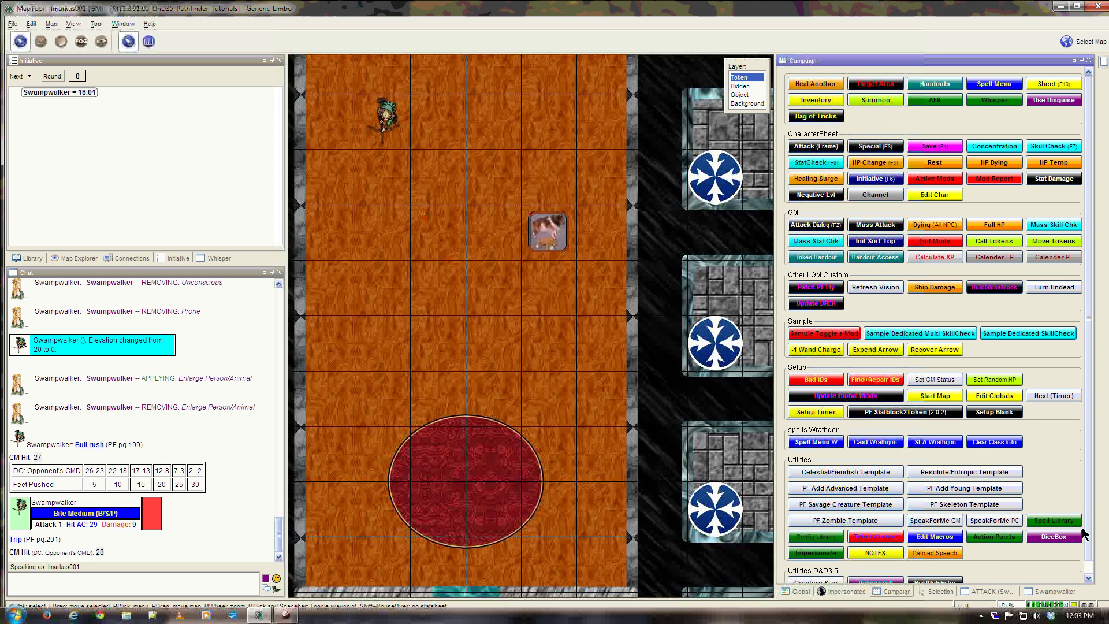
pyautogui.moveTo(942, 594); pyautogui.dragTo(667, 369)
pyautogui.click(385, 144)
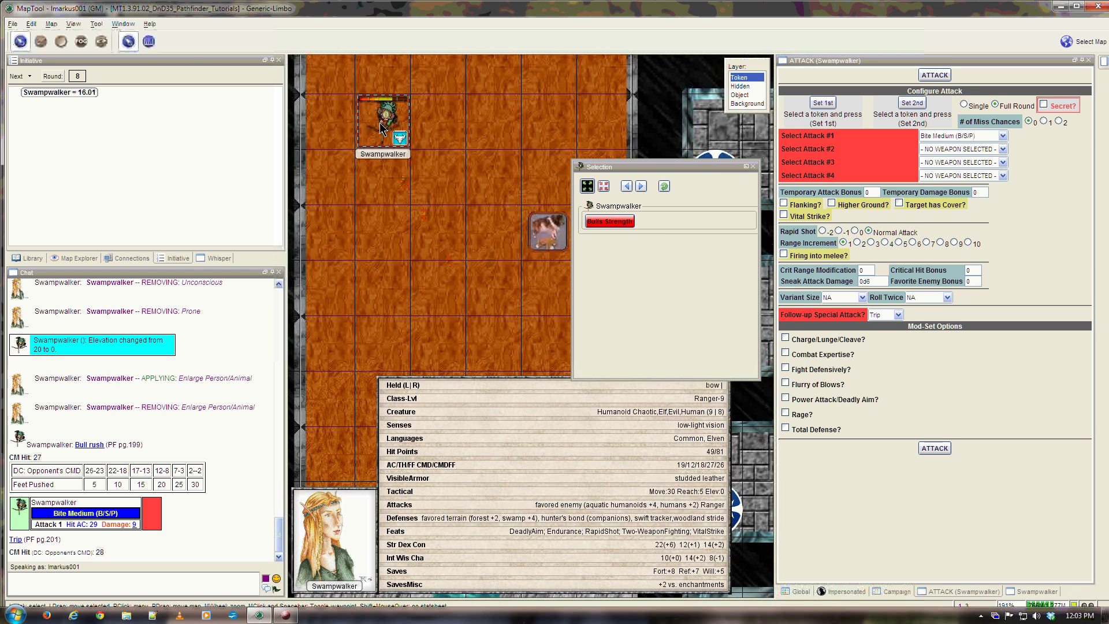
pyautogui.moveTo(371, 122)
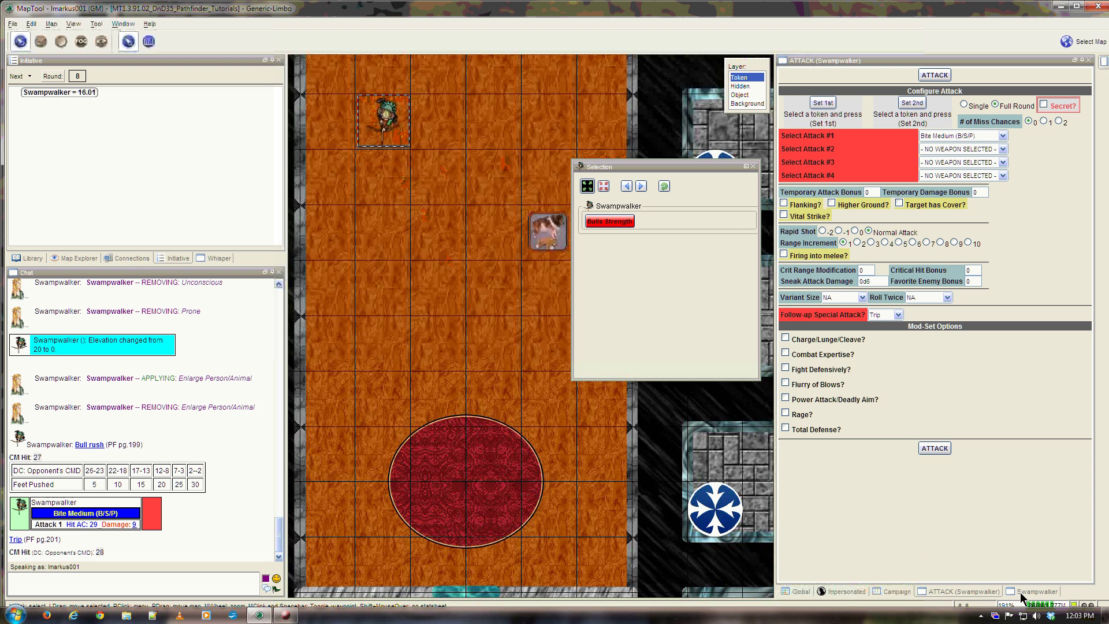
pyautogui.click(896, 591)
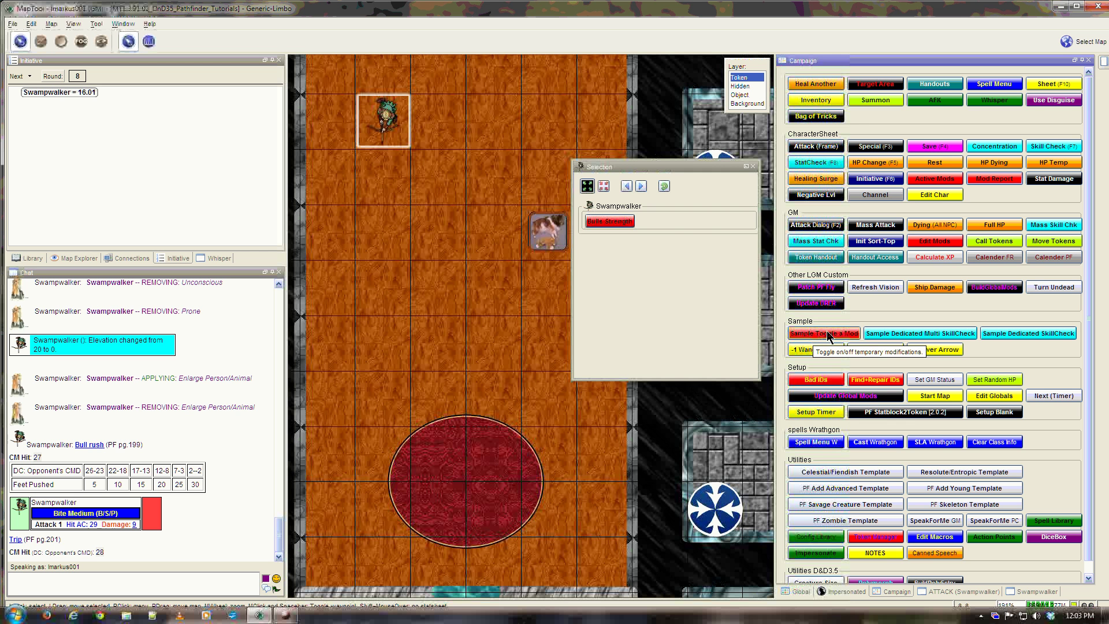
pyautogui.moveTo(688, 223); pyautogui.dragTo(688, 223)
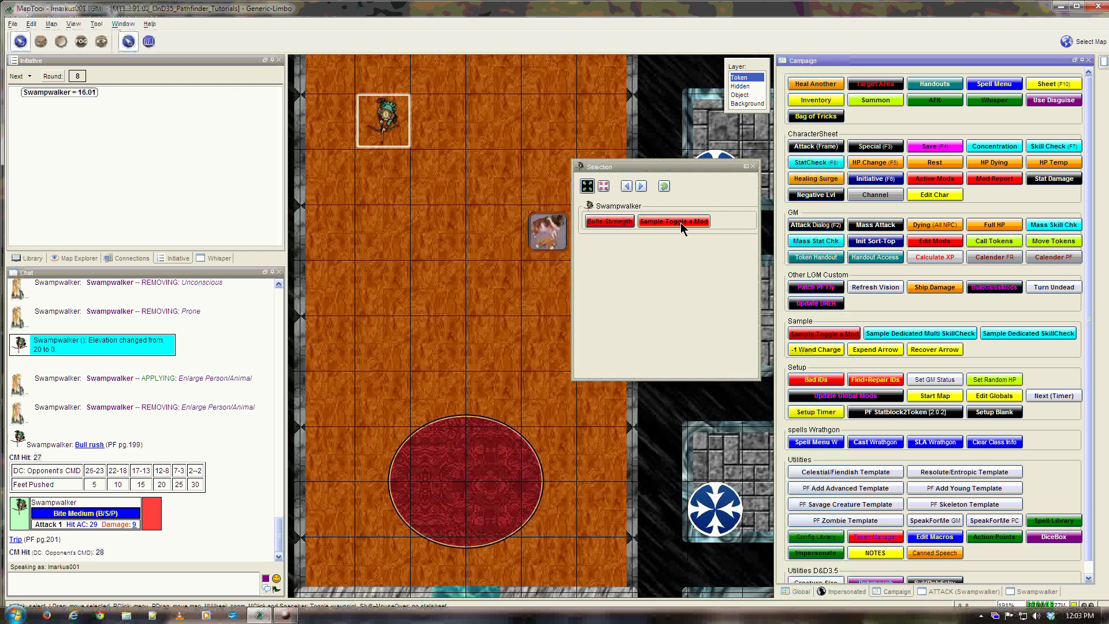
# - Open Swampwalker's copy of the Sample Toggle a Mod macro for editing and disallow players from editing it
pyautogui.rightClick(680, 222)
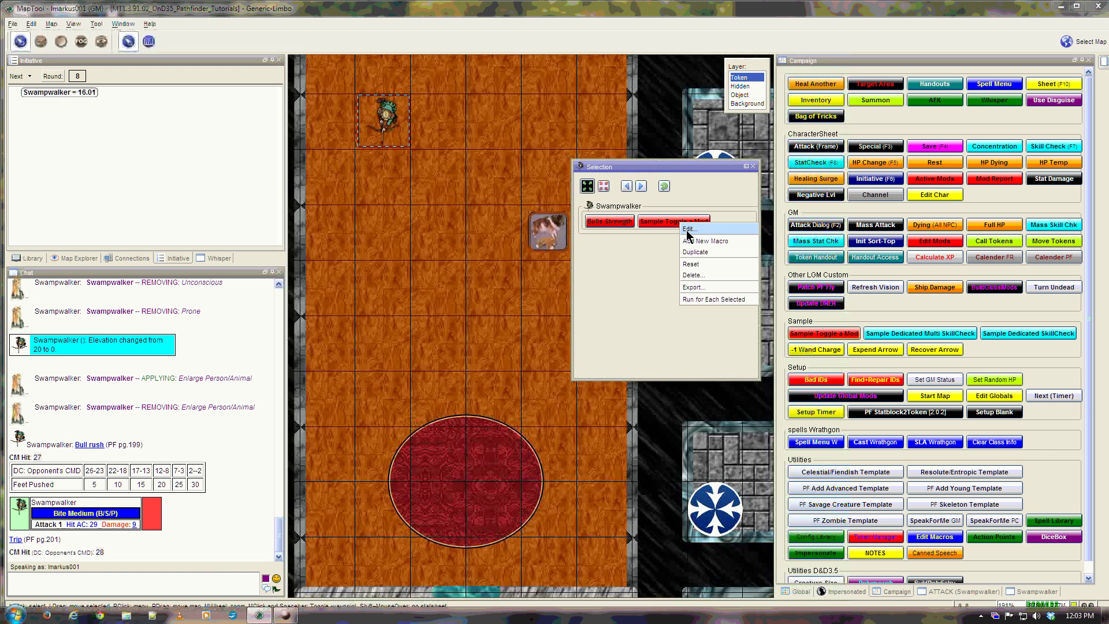
pyautogui.click(689, 230)
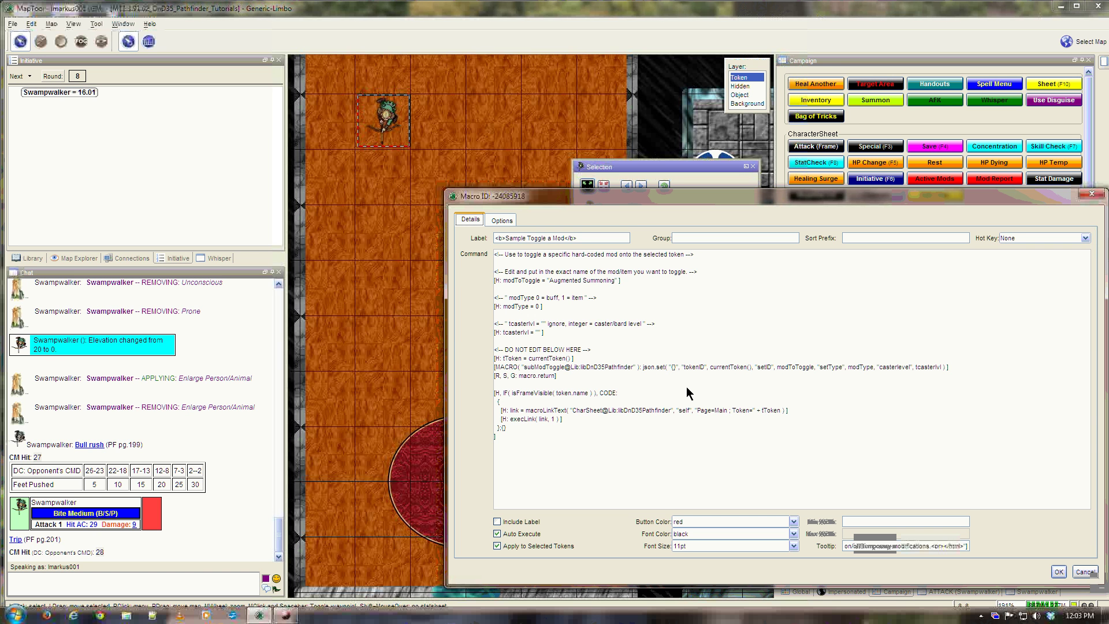
pyautogui.click(503, 224)
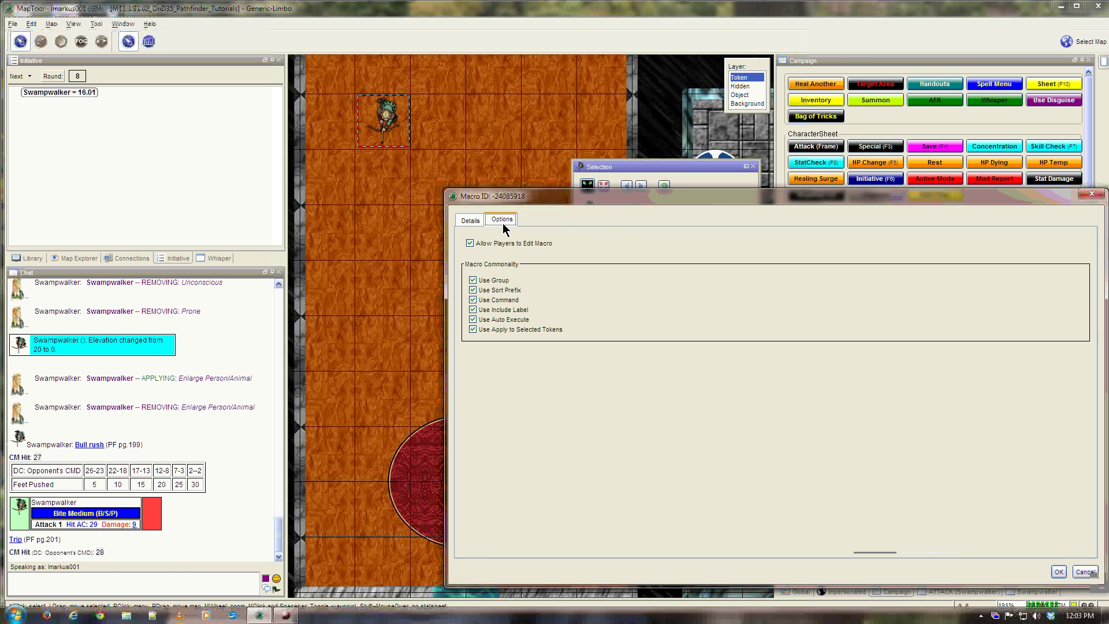
pyautogui.click(470, 243)
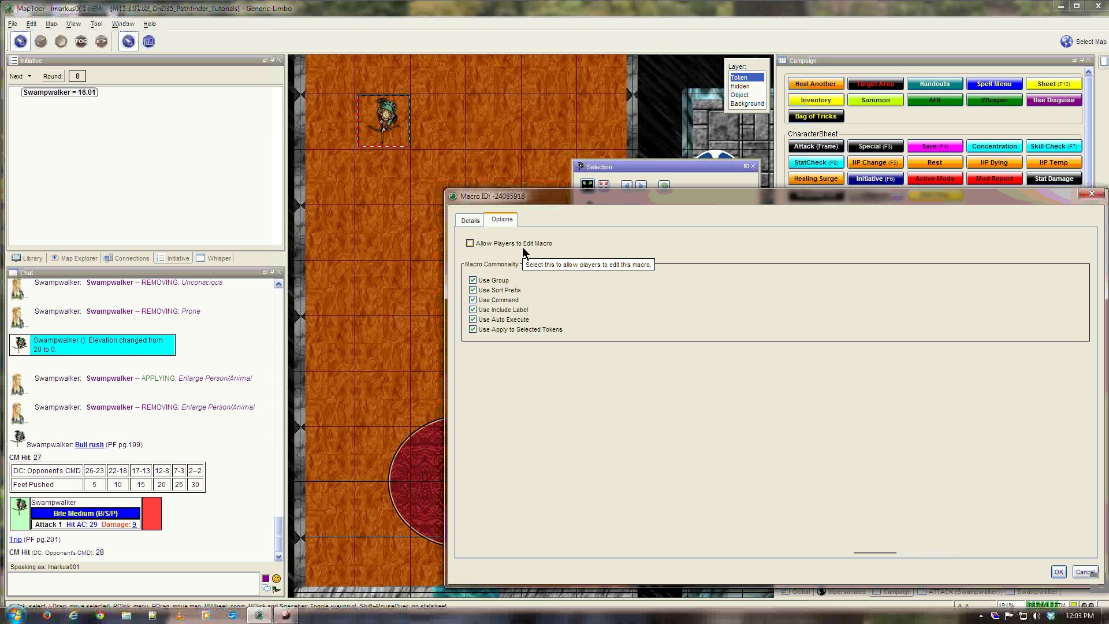
# - Set modToToggle to "Rage" in the macro's command and save the macro
pyautogui.click(470, 221)
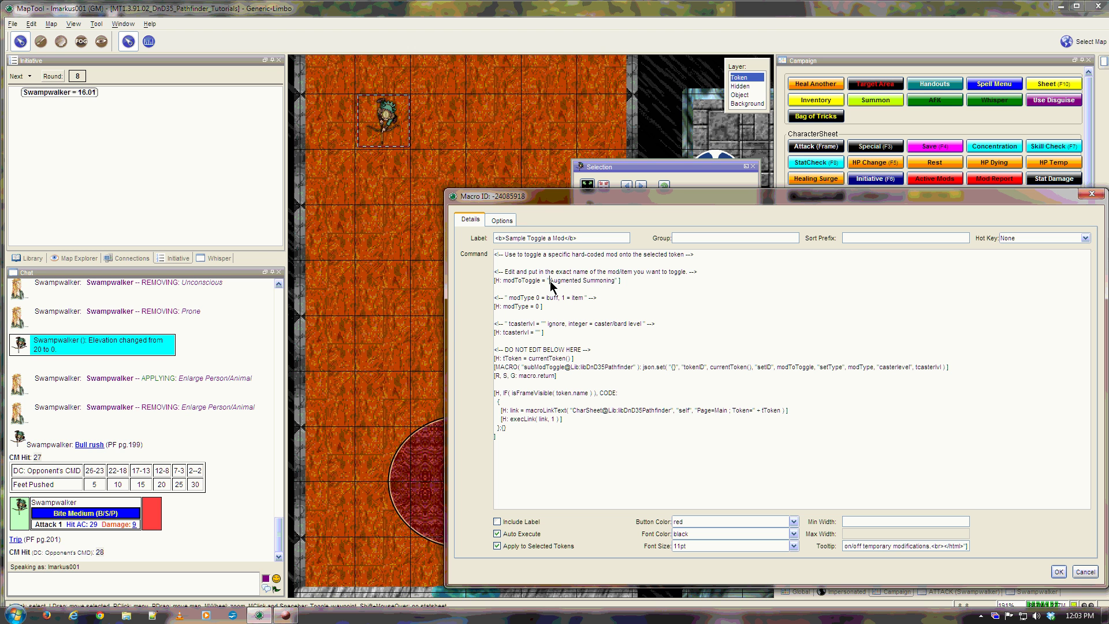
pyautogui.moveTo(550, 280); pyautogui.dragTo(614, 282)
pyautogui.write('Rage')
pyautogui.click(1059, 572)
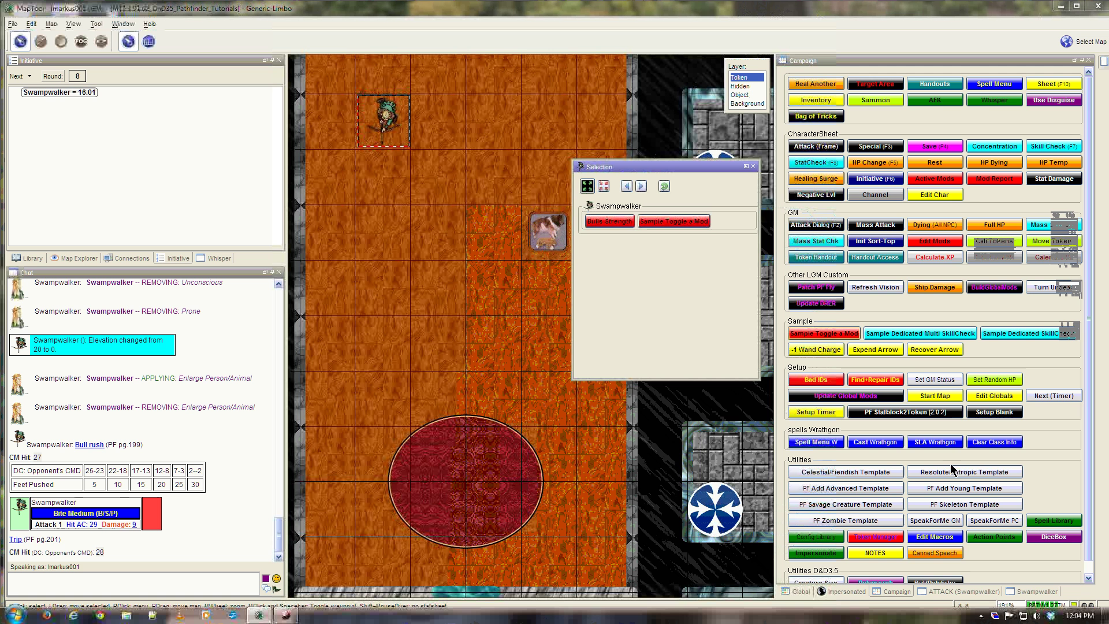
# - Relabel Swampwalker's copy of the Sample Toggle a Mod macro as "Rage" and save it
pyautogui.rightClick(690, 221)
pyautogui.click(706, 228)
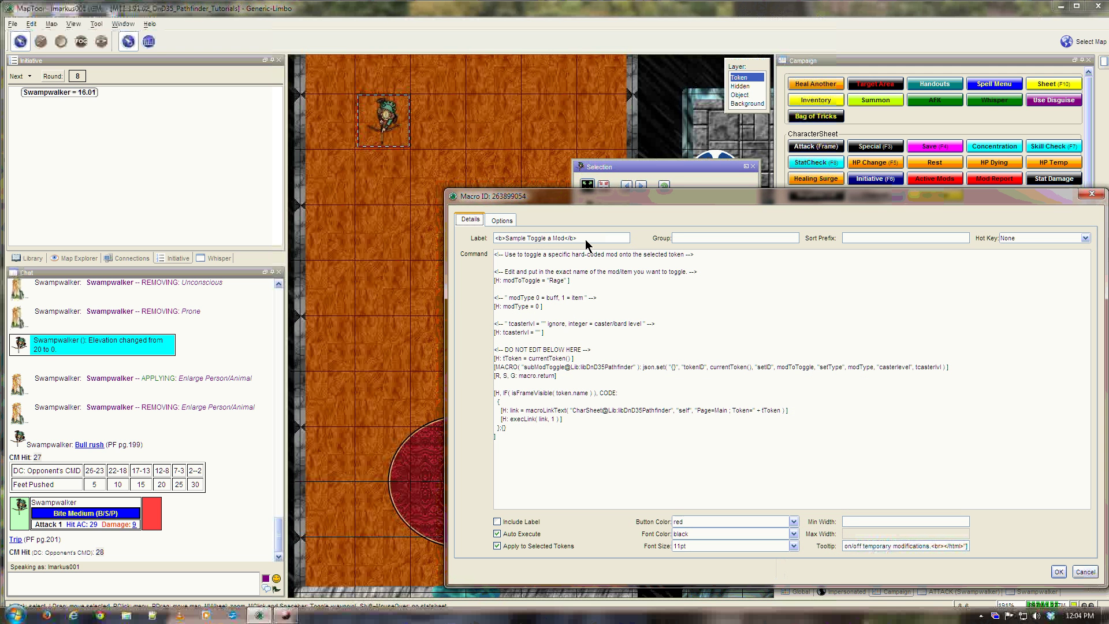
pyautogui.click(566, 238)
pyautogui.write('Rage')
pyautogui.click(1059, 572)
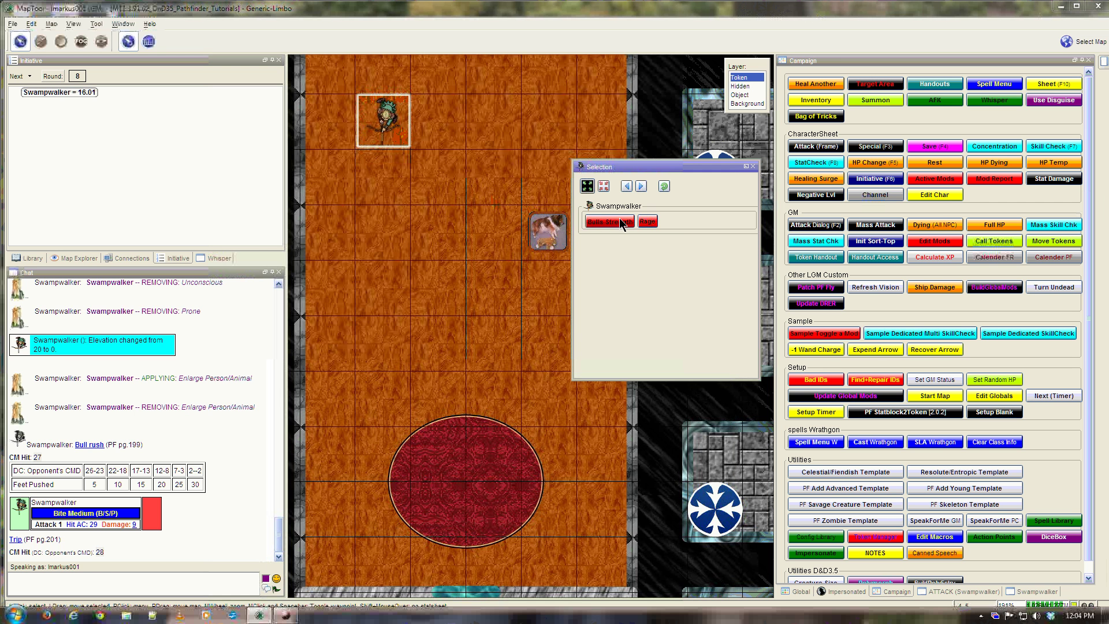
# - Toggle Bulls Strength off and back on for Swampwalker with its macro and check the token's stat summary
pyautogui.click(620, 220)
pyautogui.moveTo(370, 117)
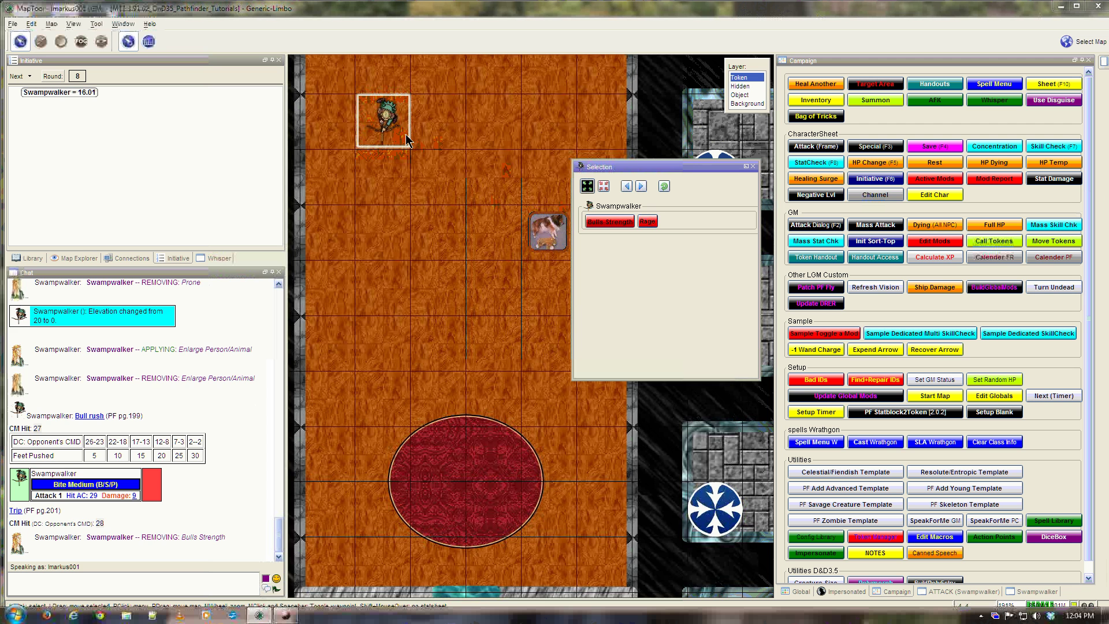
pyautogui.moveTo(400, 137)
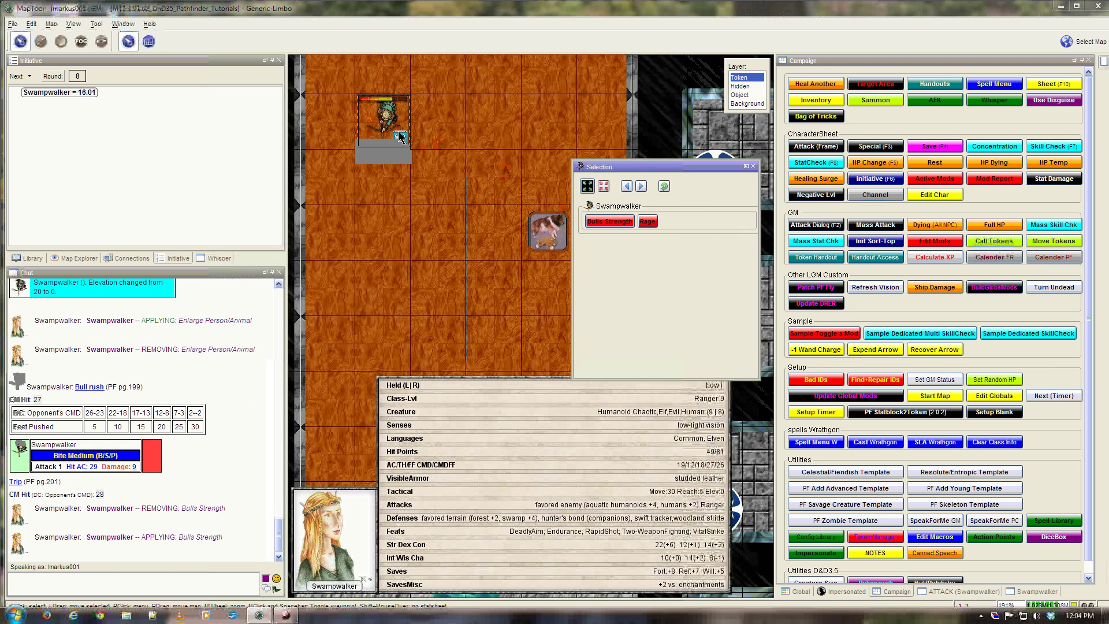
# - Run the Rage macro on Swampwalker with Fatigues set to No, keeping the other default bonuses
pyautogui.click(647, 223)
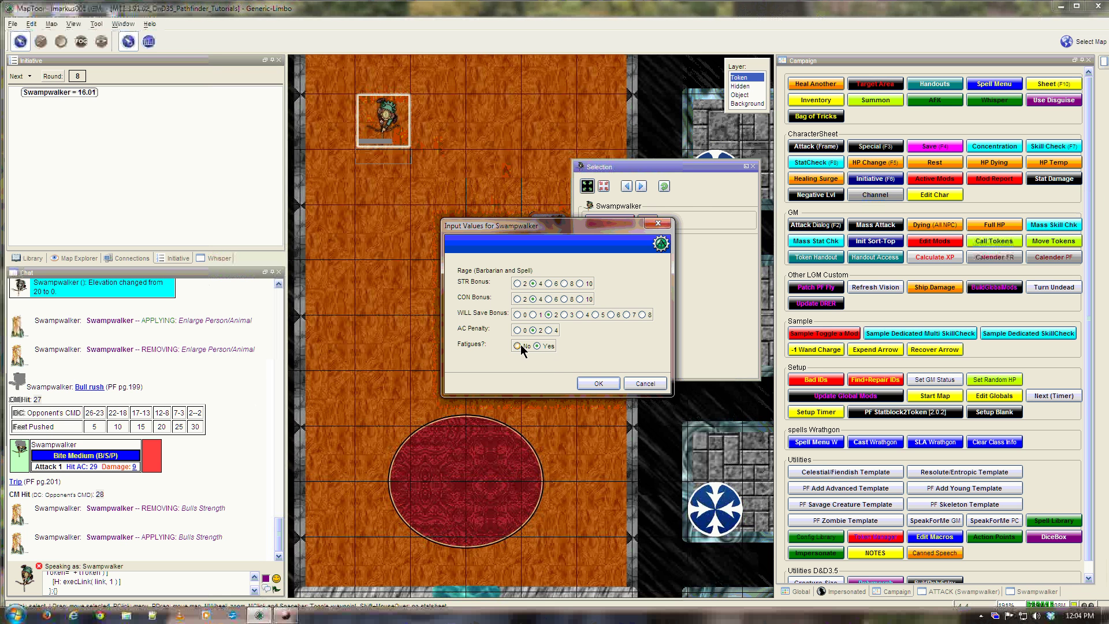
pyautogui.click(517, 346)
pyautogui.press('Return')
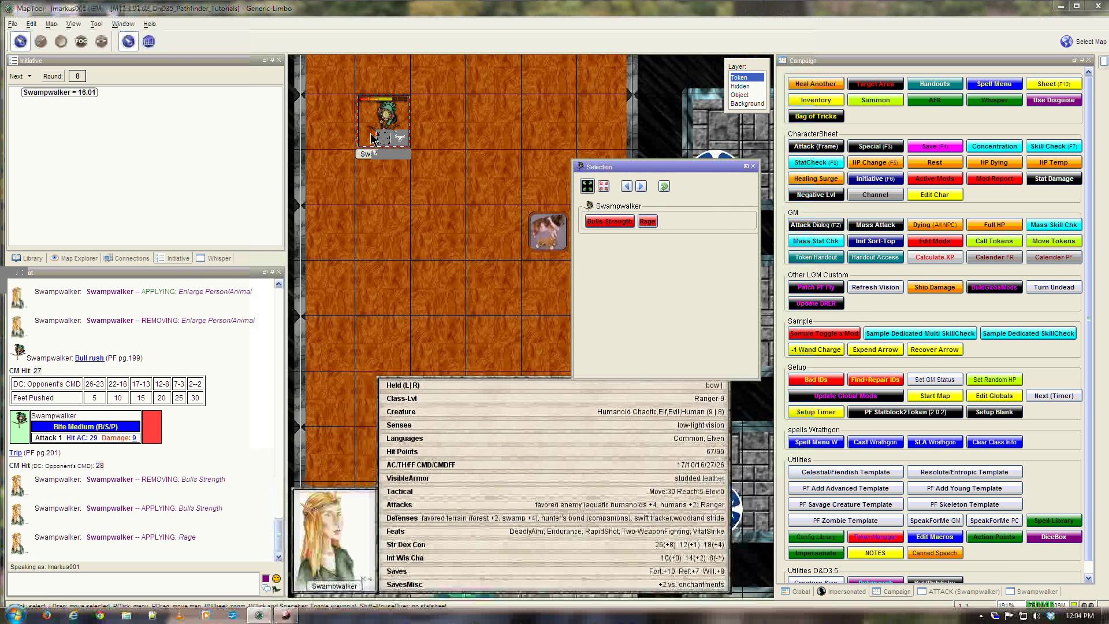
# - Refresh the Main page of Swampwalker's sheet, examine its active mod-sets, and dismiss the mod-set selection dialog
pyautogui.click(1023, 592)
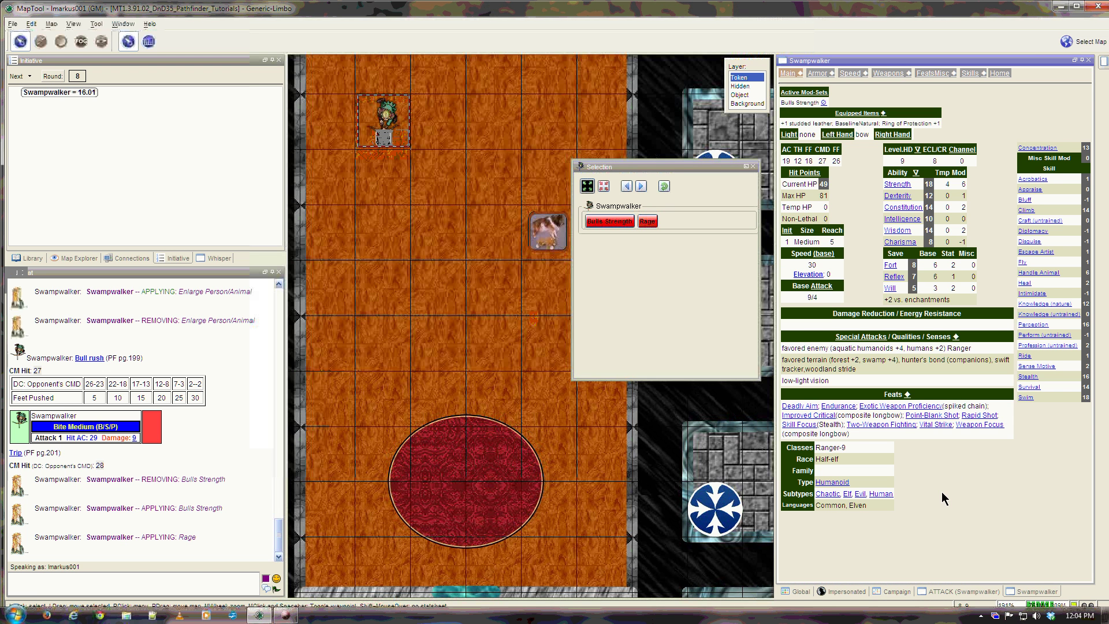
pyautogui.click(787, 74)
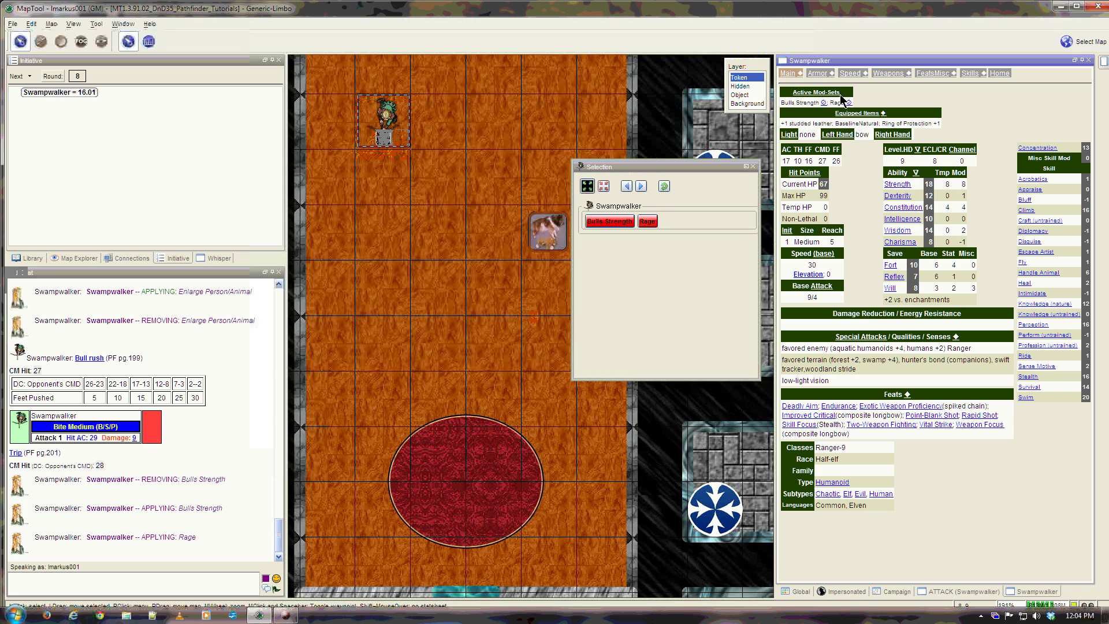
pyautogui.moveTo(841, 107)
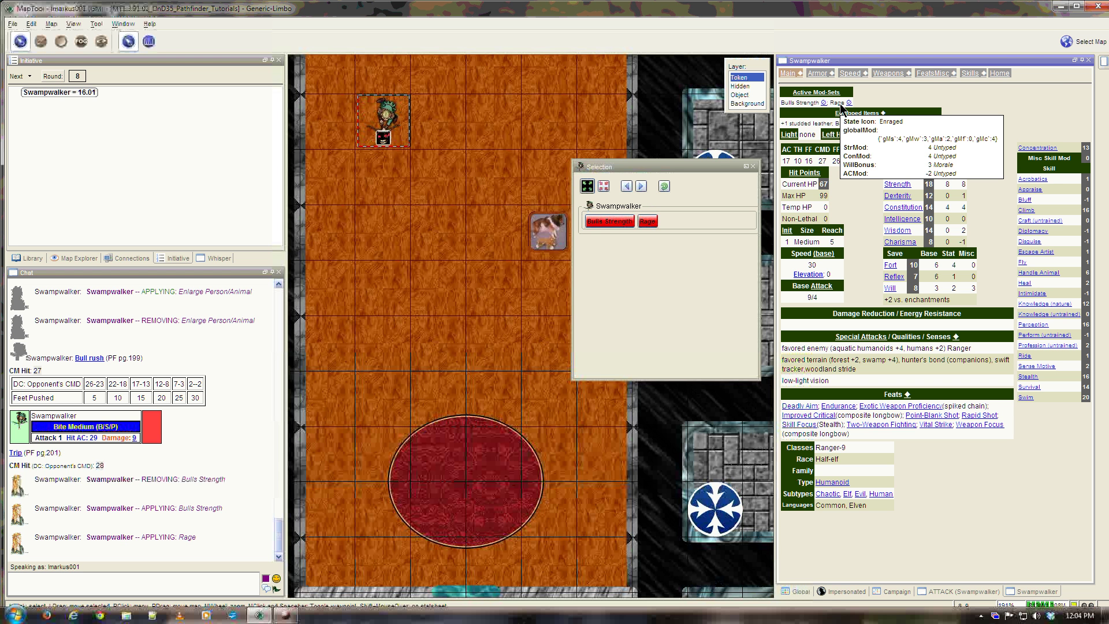
pyautogui.moveTo(808, 104)
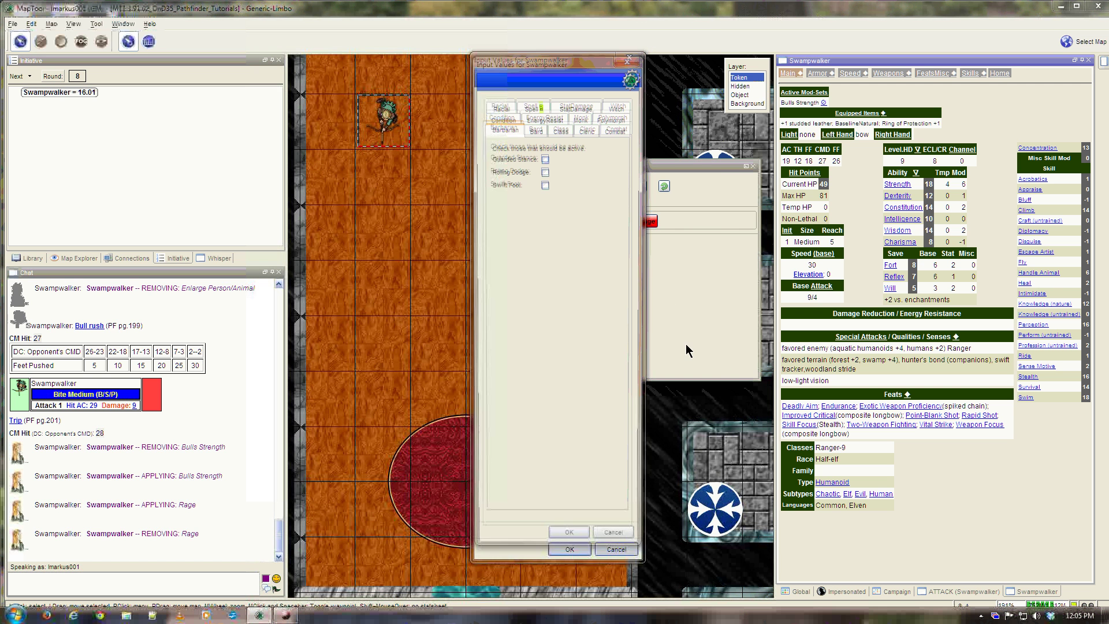
pyautogui.click(617, 549)
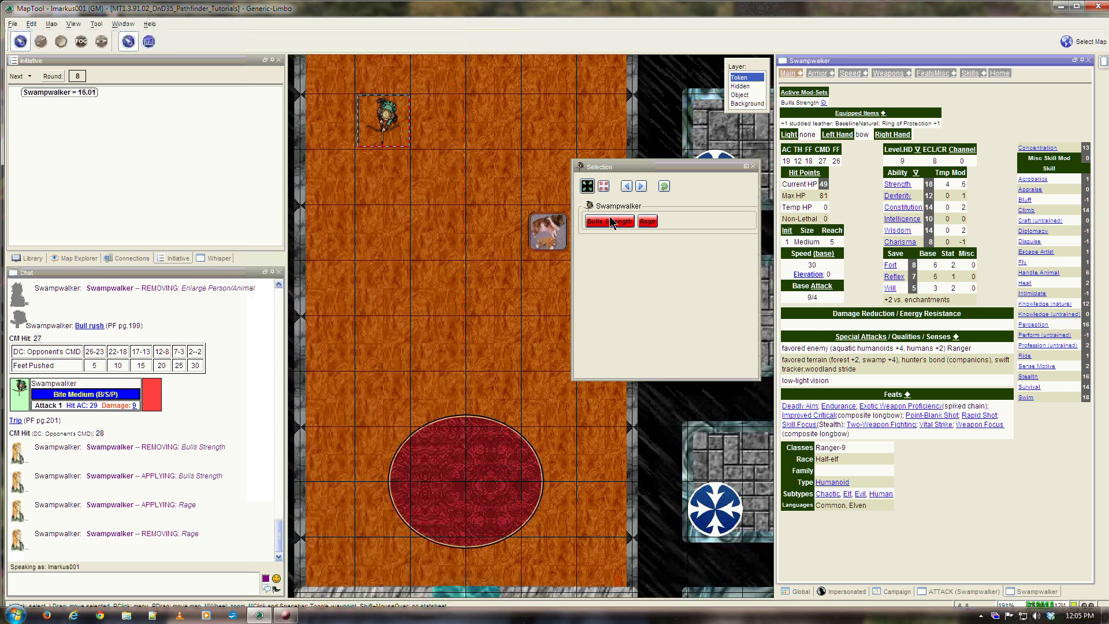
pyautogui.moveTo(381, 121)
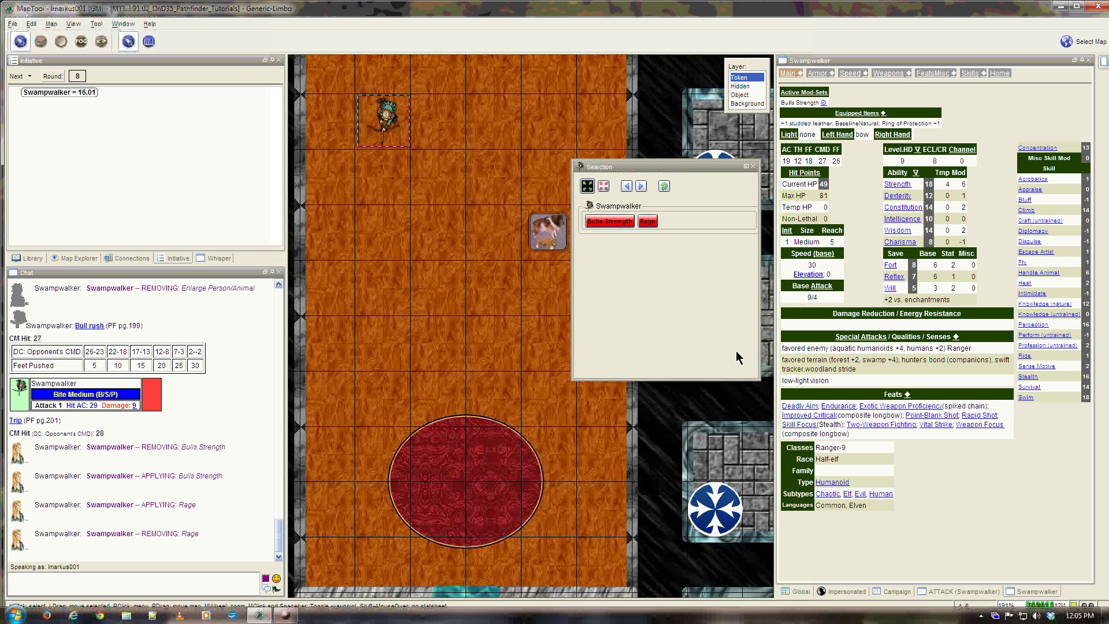
# - Dock the floating Selection panel alongside the character sheet and bring the campaign macros back into view
pyautogui.moveTo(678, 165); pyautogui.dragTo(907, 58)
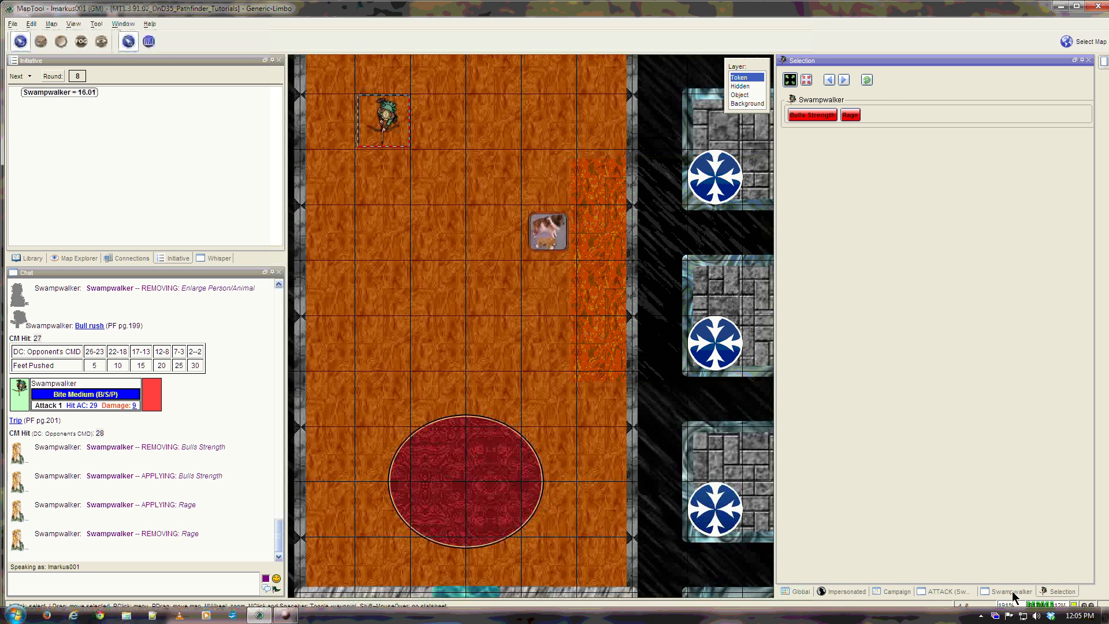
pyautogui.click(901, 592)
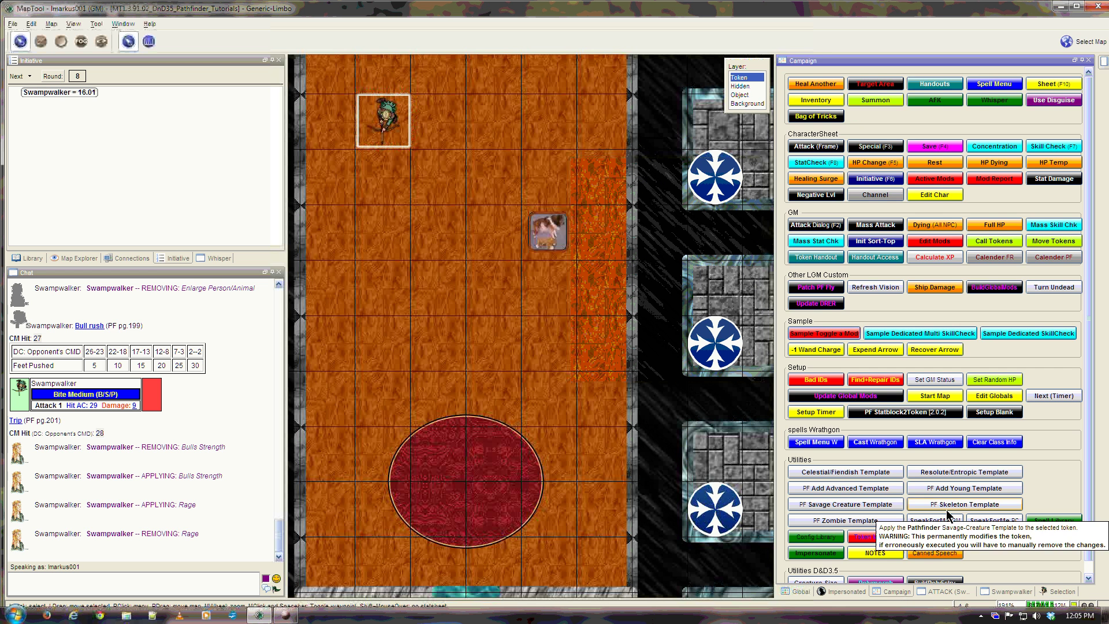
# - View the options of the Target Area and Summon macros, including the Utility summon choice, and close both without running them
pyautogui.click(863, 84)
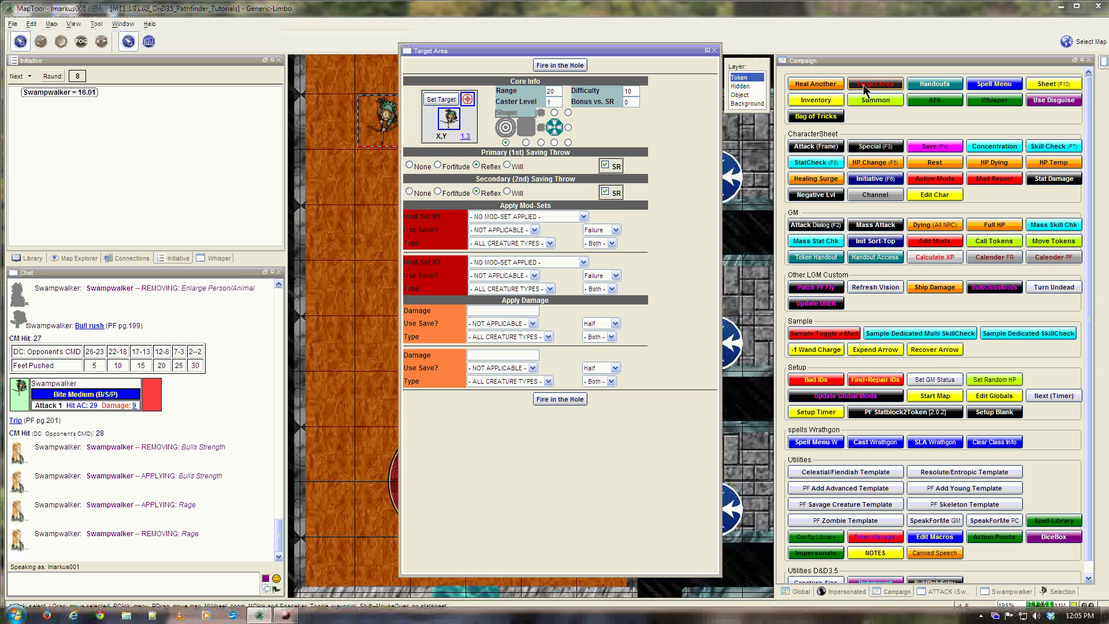
pyautogui.click(715, 51)
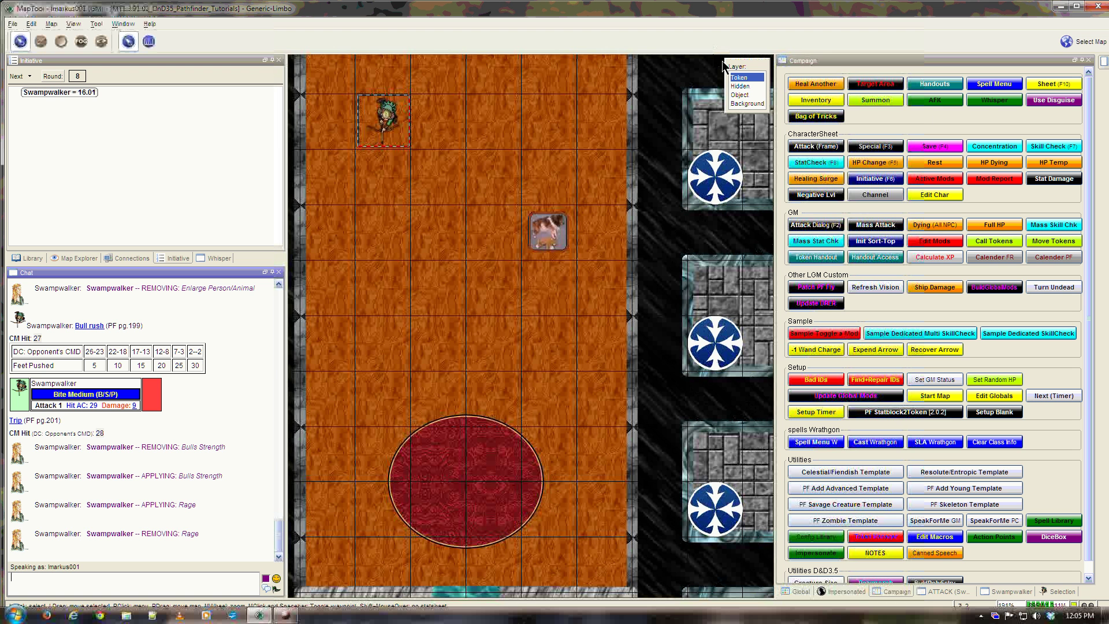
pyautogui.click(868, 98)
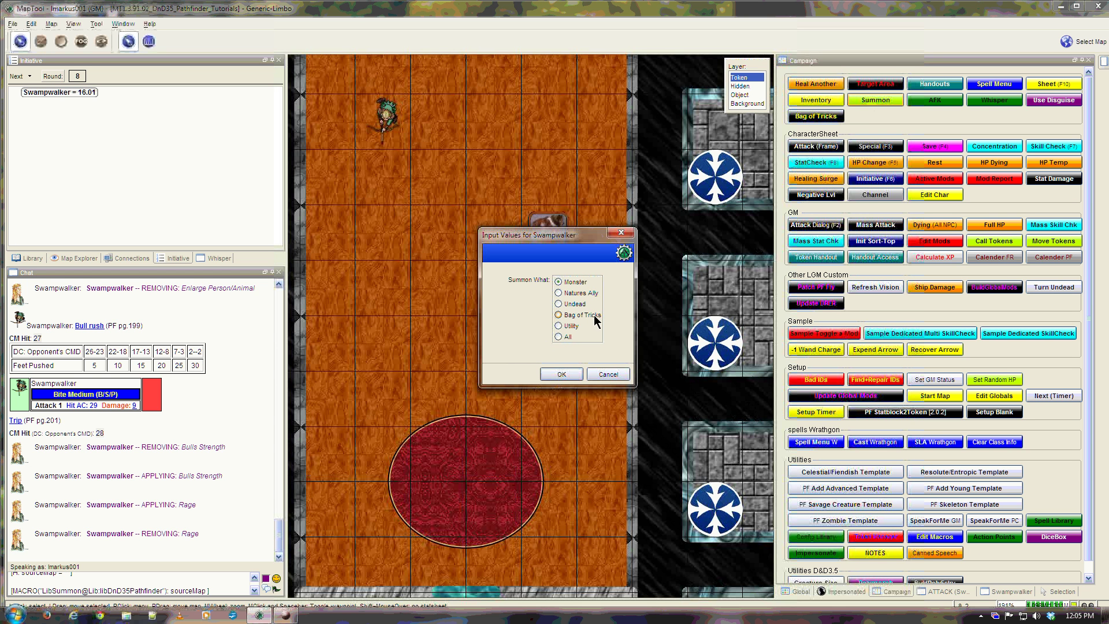
pyautogui.click(572, 327)
pyautogui.click(610, 374)
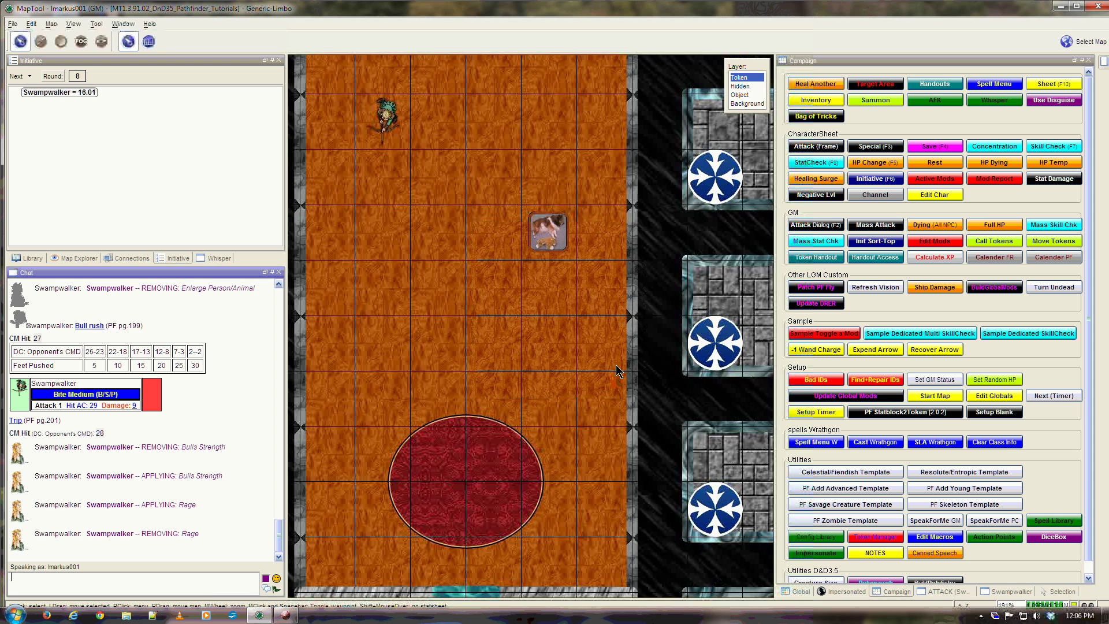
# - View the list of available maps and close it without switching maps
pyautogui.click(1086, 43)
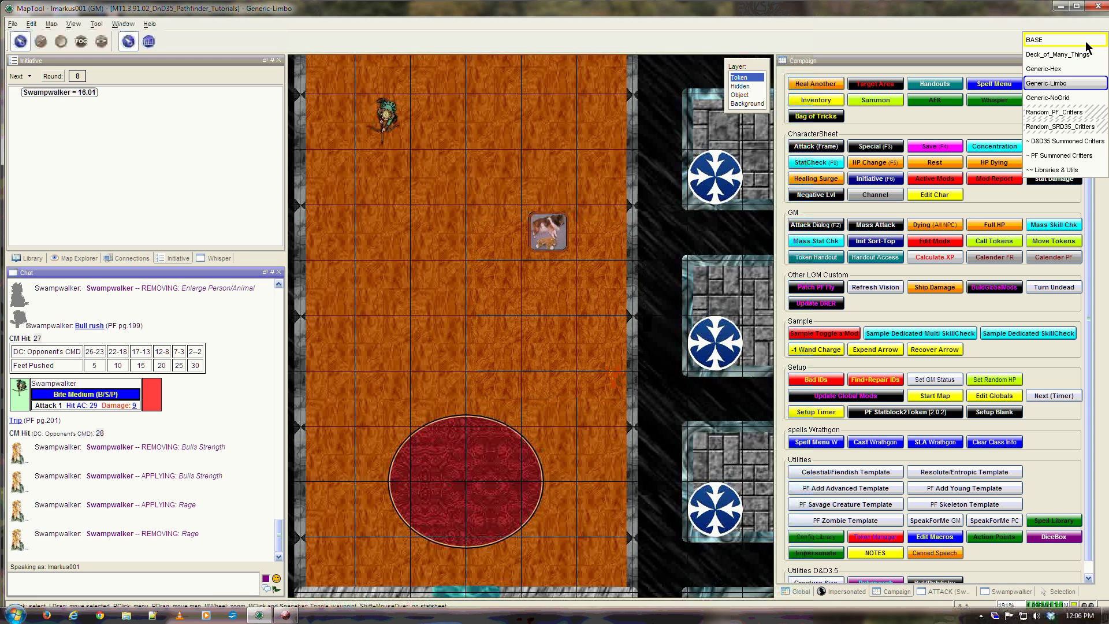
pyautogui.click(806, 40)
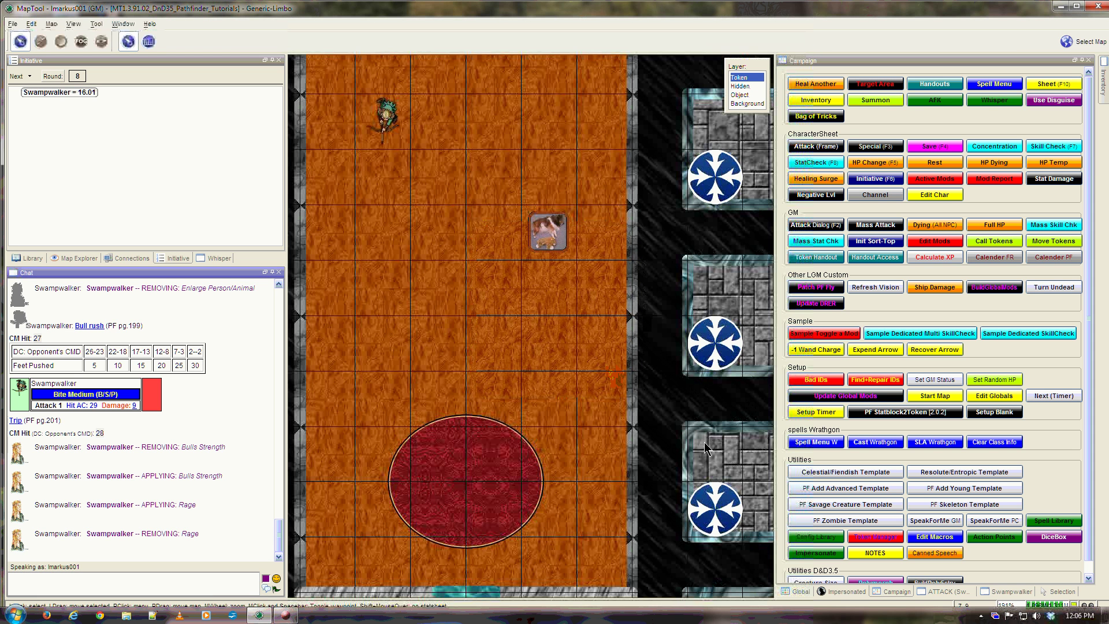